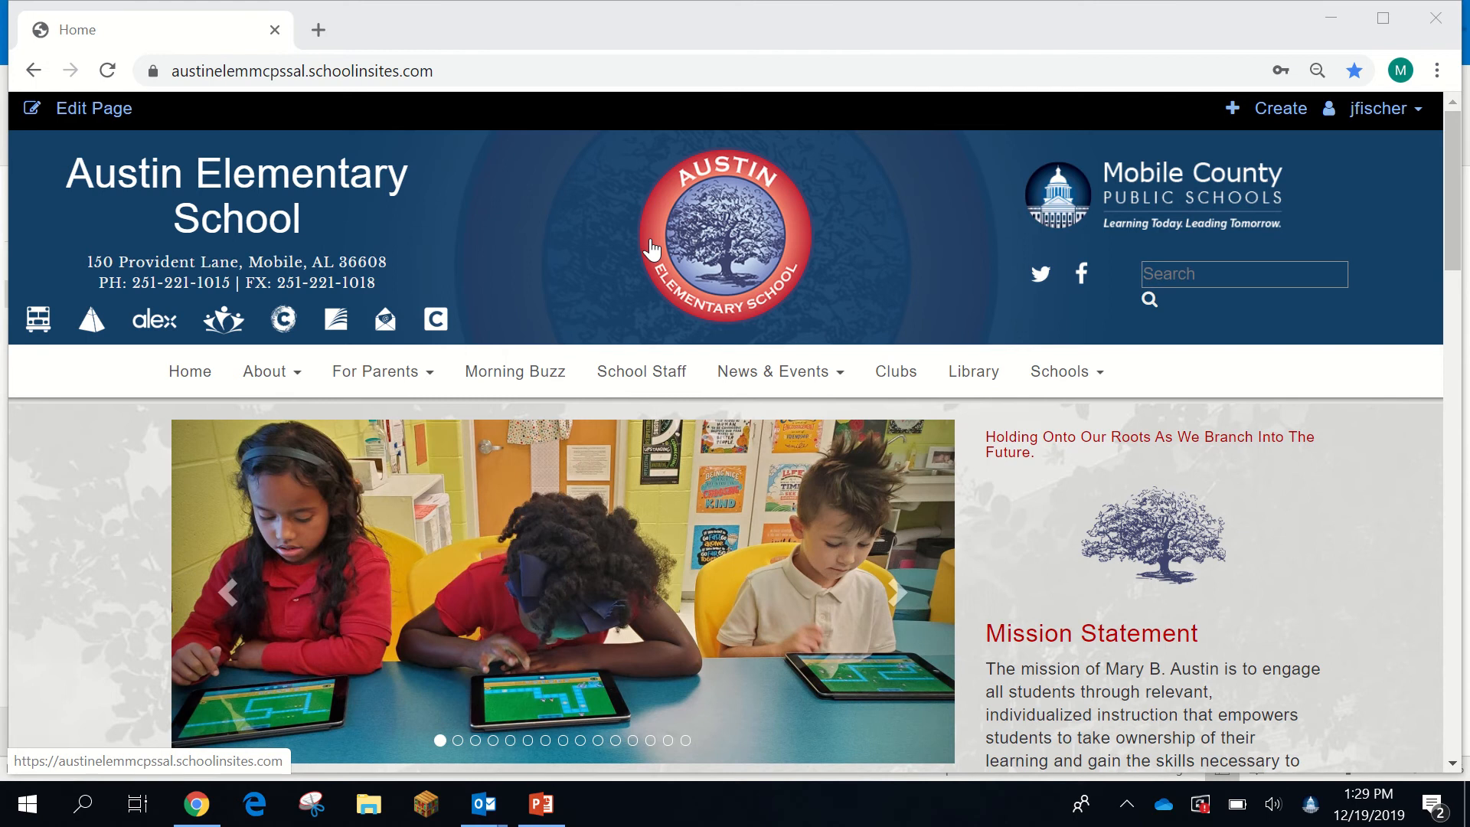
- Open the School Staff directory page from the main navigation bar
{"action": "left_click", "coordinate": [1391, 126]}
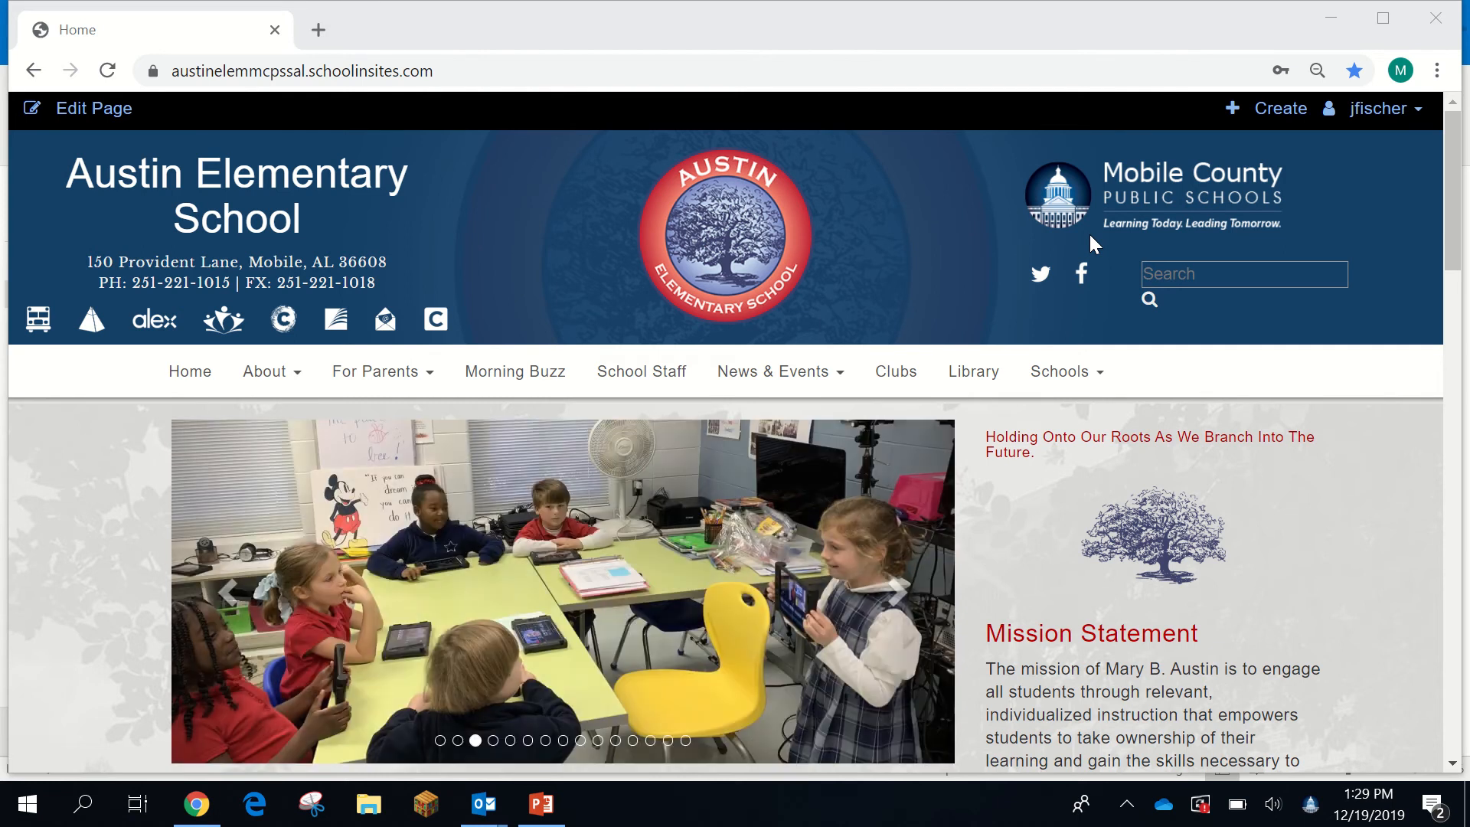
{"action": "left_click", "coordinate": [1372, 122]}
{"action": "left_click", "coordinate": [1378, 114]}
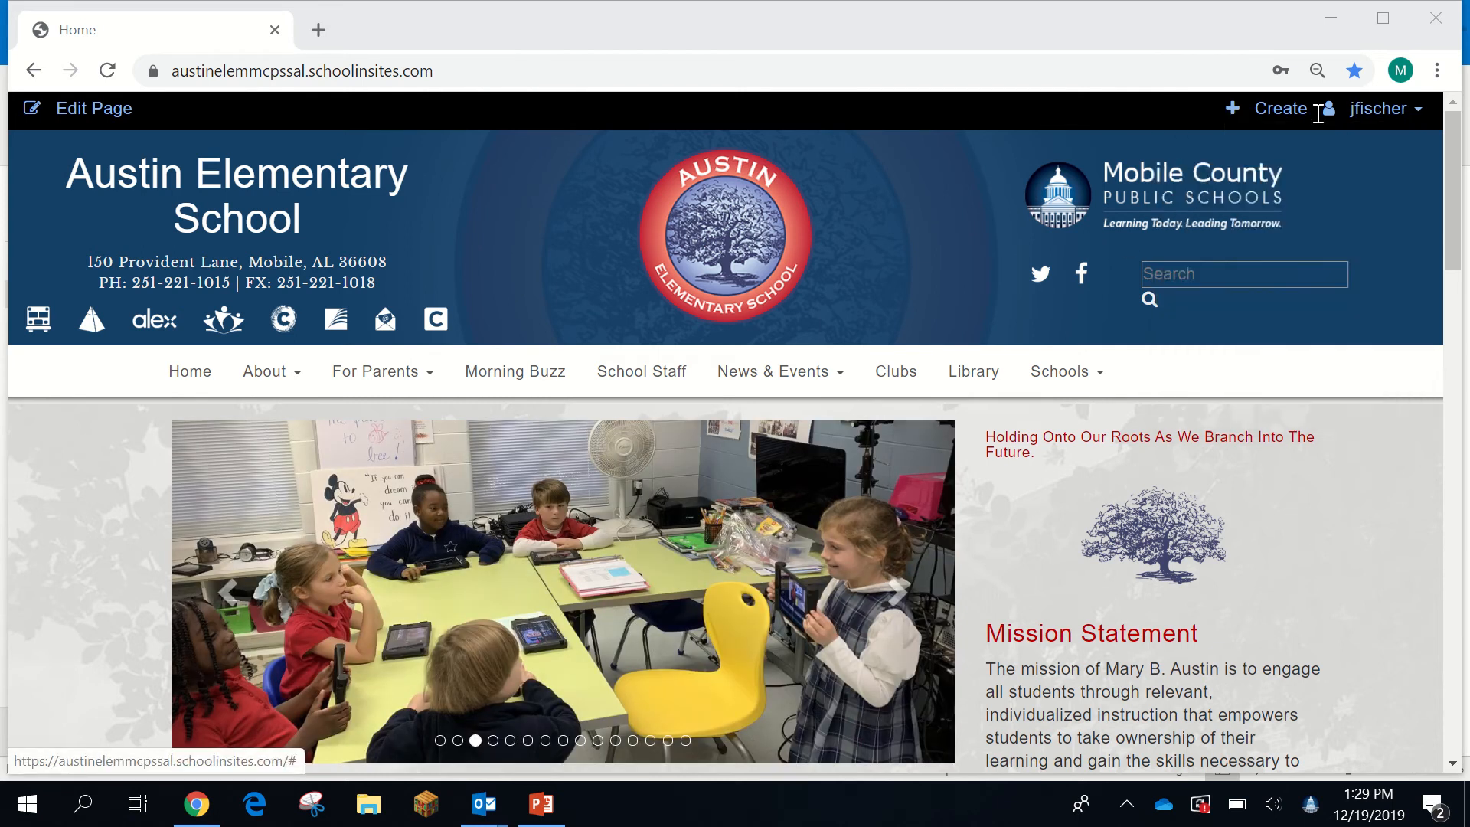
{"action": "left_click", "coordinate": [1382, 119]}
{"action": "left_click", "coordinate": [624, 377]}
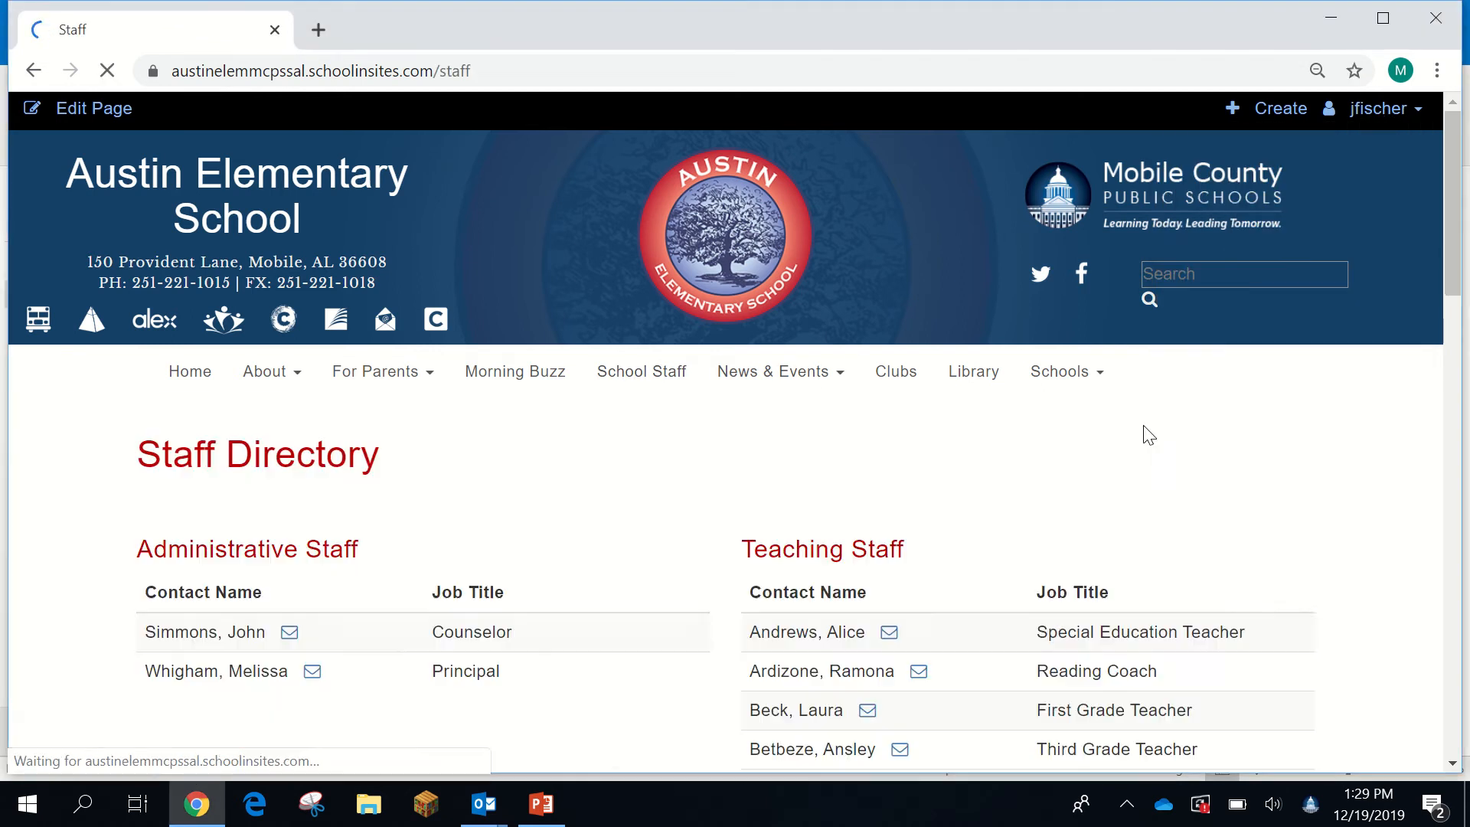
- Scroll the Staff Directory to the teacher's row and back, then open the account menu
{"action": "scroll", "coordinate": [1045, 448], "scroll_direction": "down", "scroll_amount": 5}
{"action": "scroll", "coordinate": [1038, 451], "scroll_direction": "down", "scroll_amount": 1}
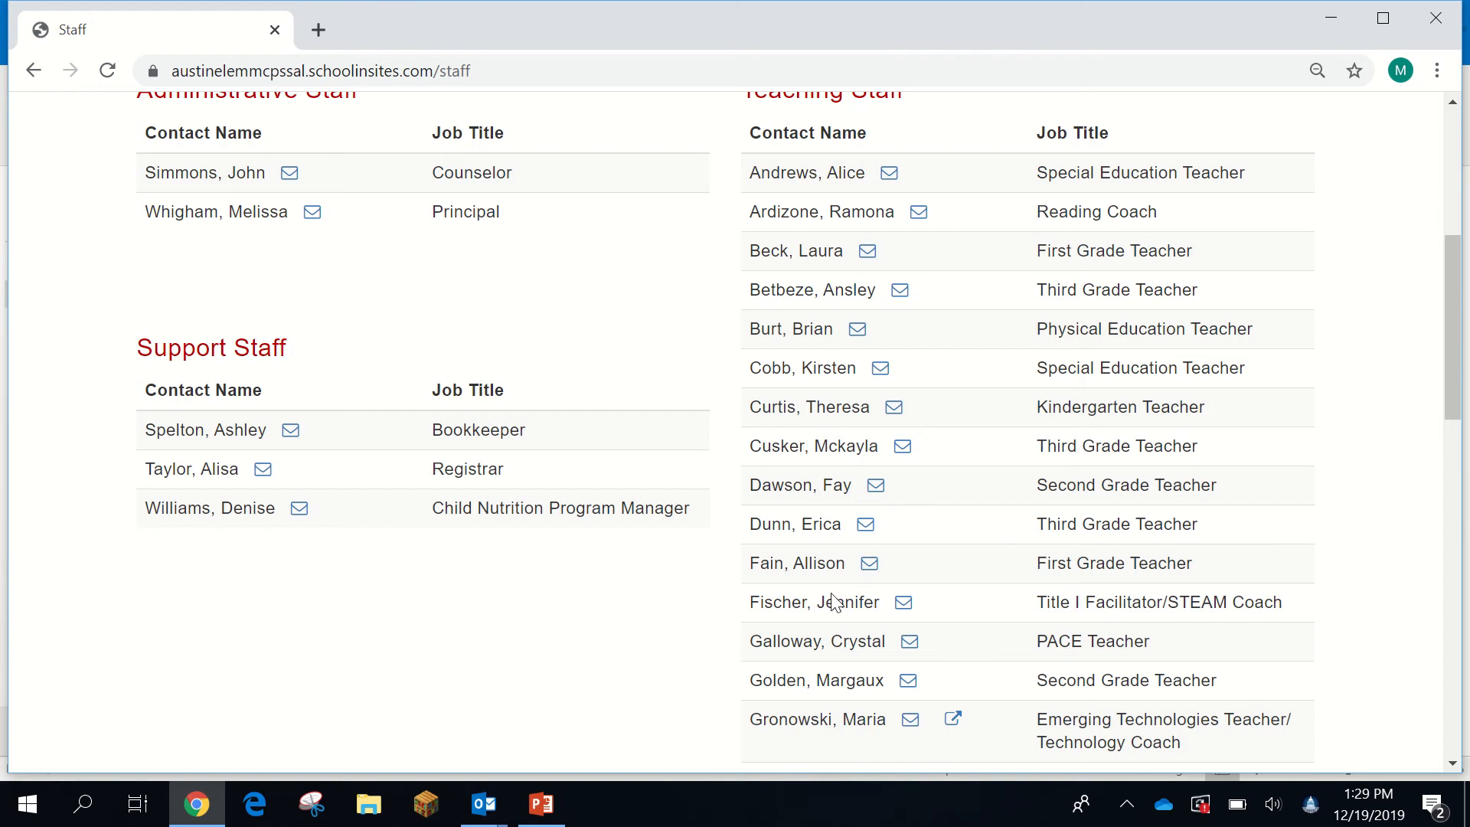
{"action": "scroll", "coordinate": [919, 642], "scroll_direction": "down", "scroll_amount": 1}
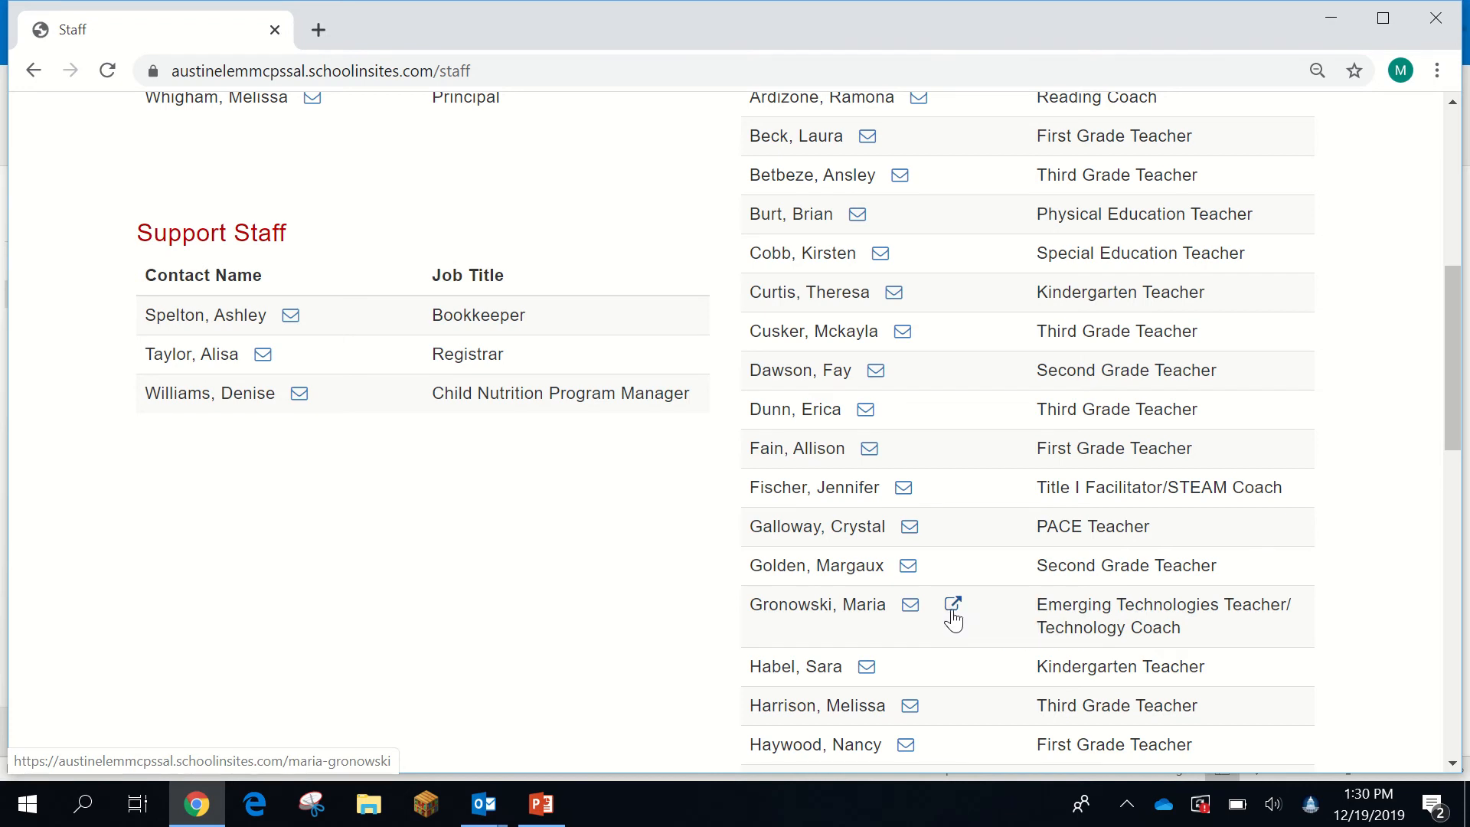
{"action": "scroll", "coordinate": [949, 616], "scroll_direction": "up", "scroll_amount": 8}
{"action": "left_click", "coordinate": [1395, 109]}
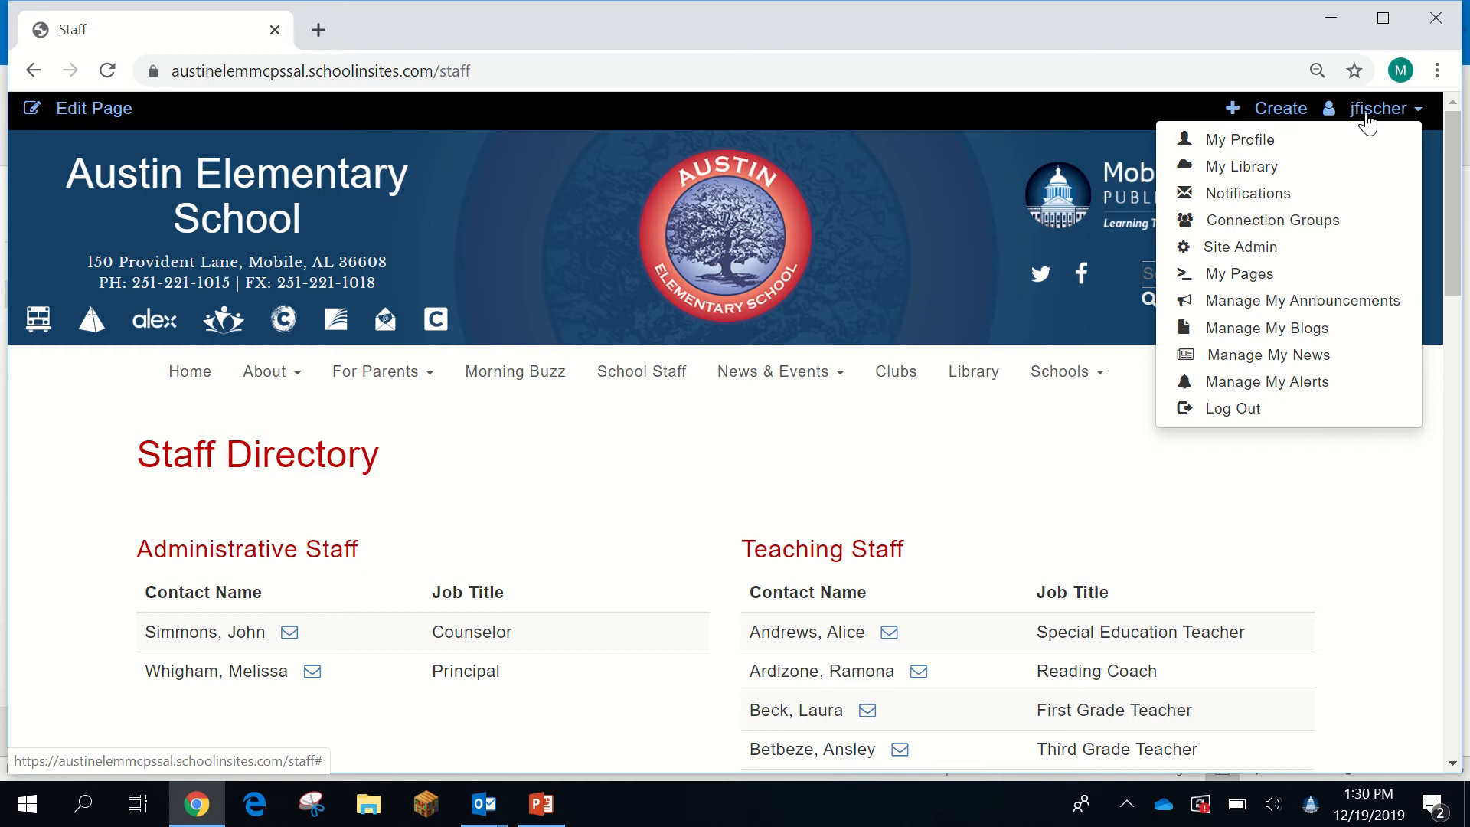
- Create a personal page from the Teacher Page template with Title 1 keywords, and save it
{"action": "left_click", "coordinate": [1222, 279]}
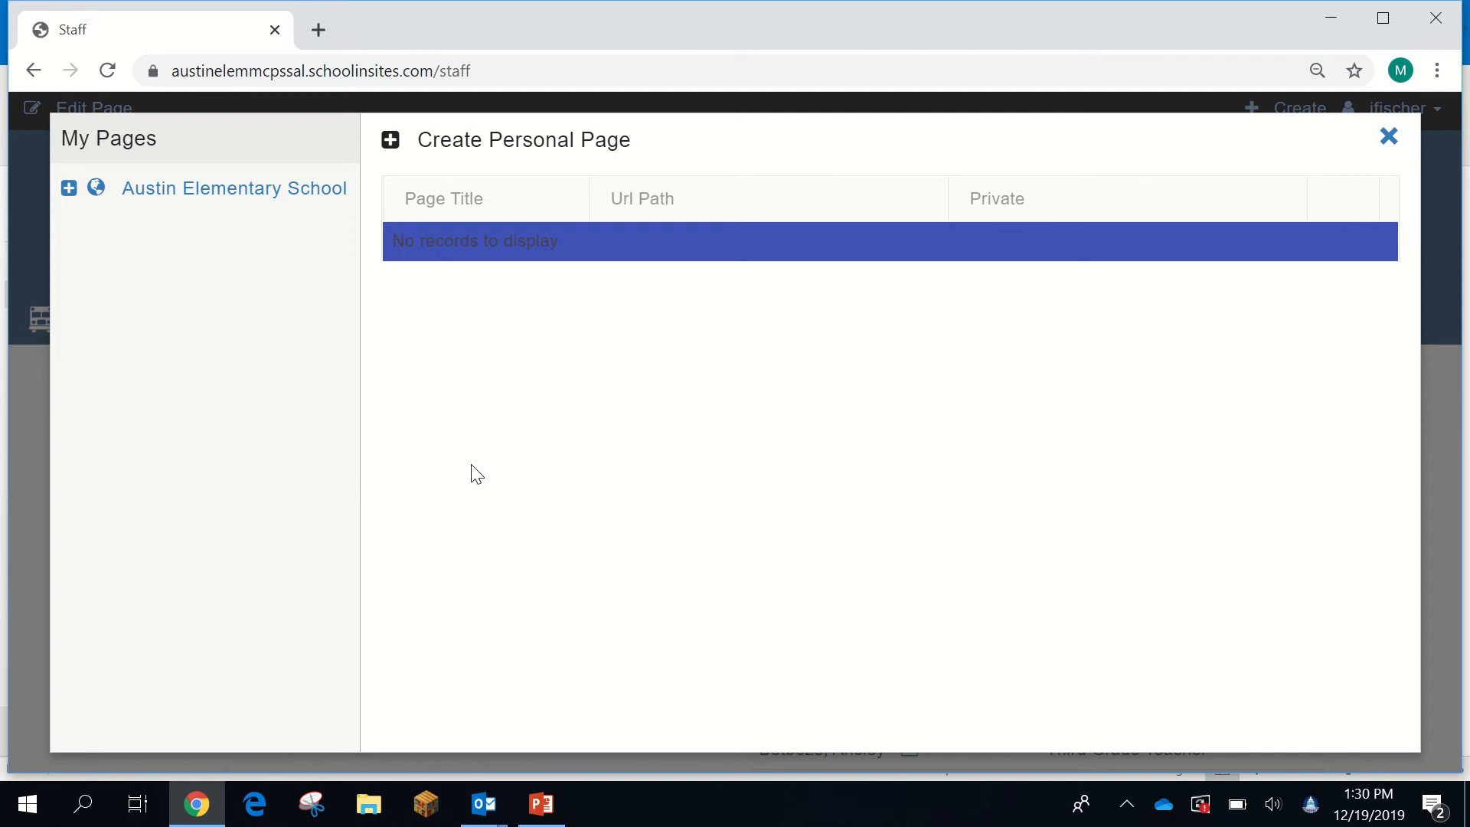
{"action": "left_click", "coordinate": [396, 143]}
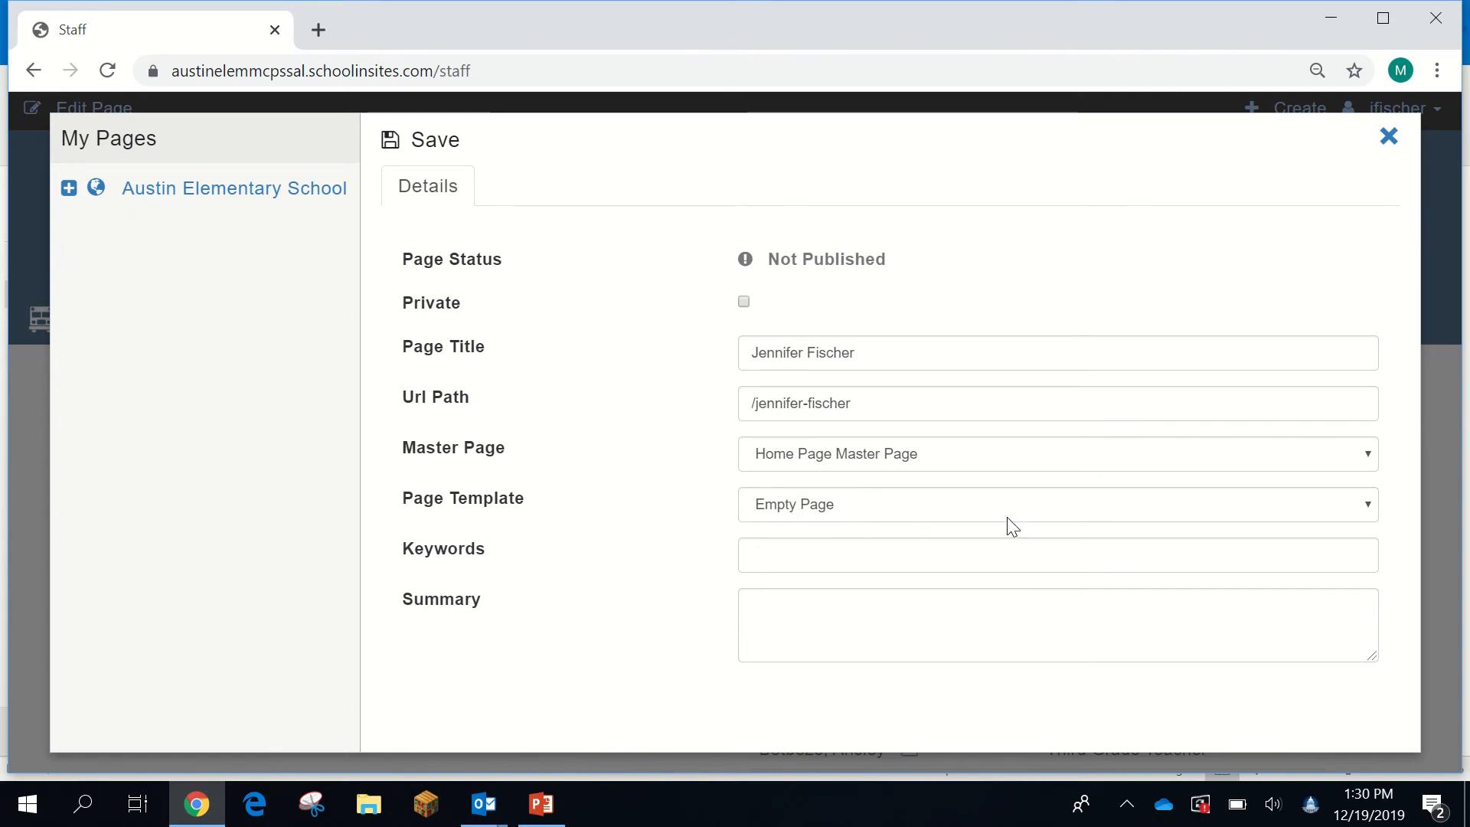
{"action": "left_click", "coordinate": [1368, 506]}
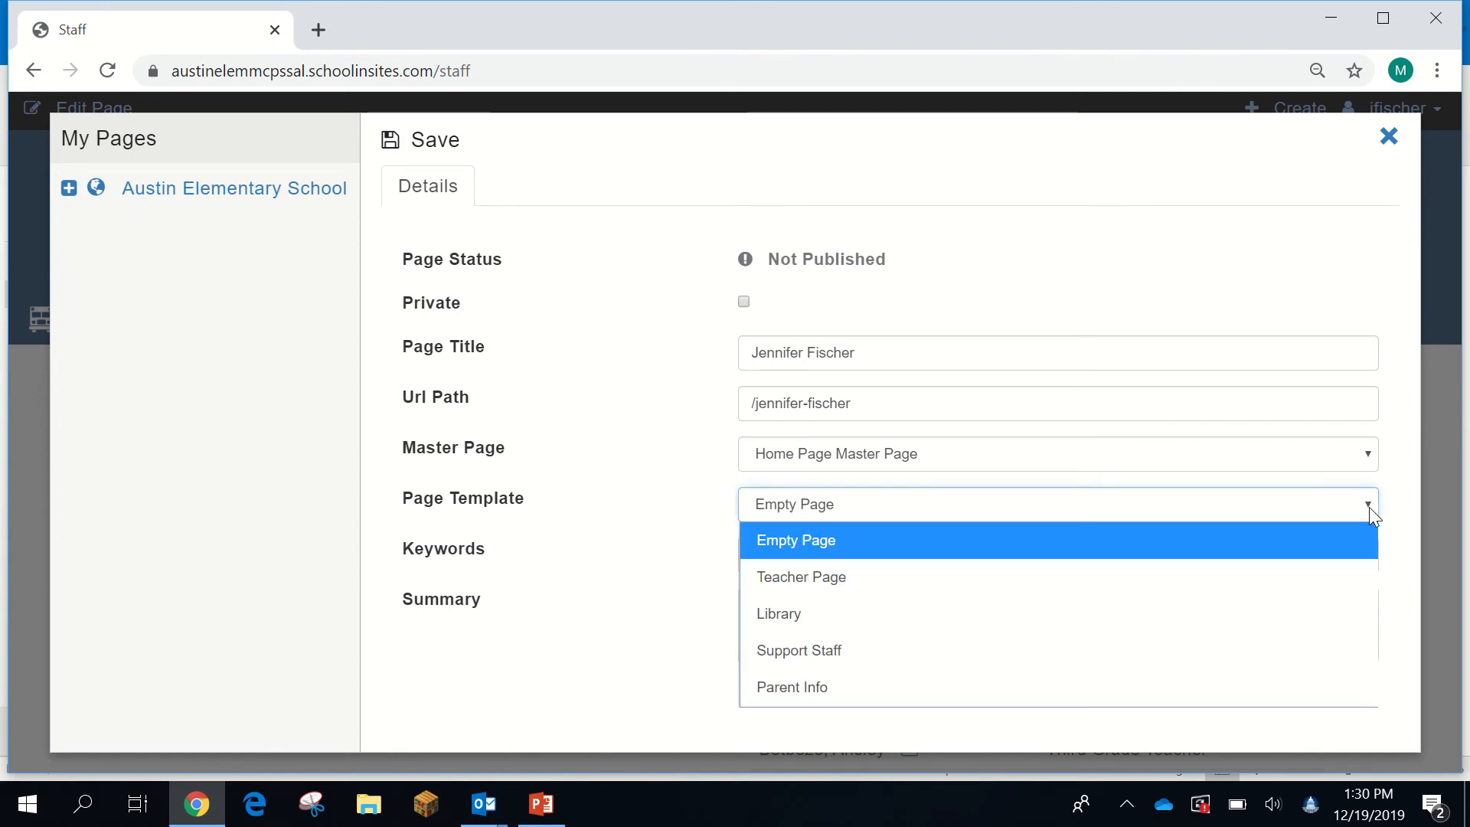
{"action": "left_click", "coordinate": [834, 578]}
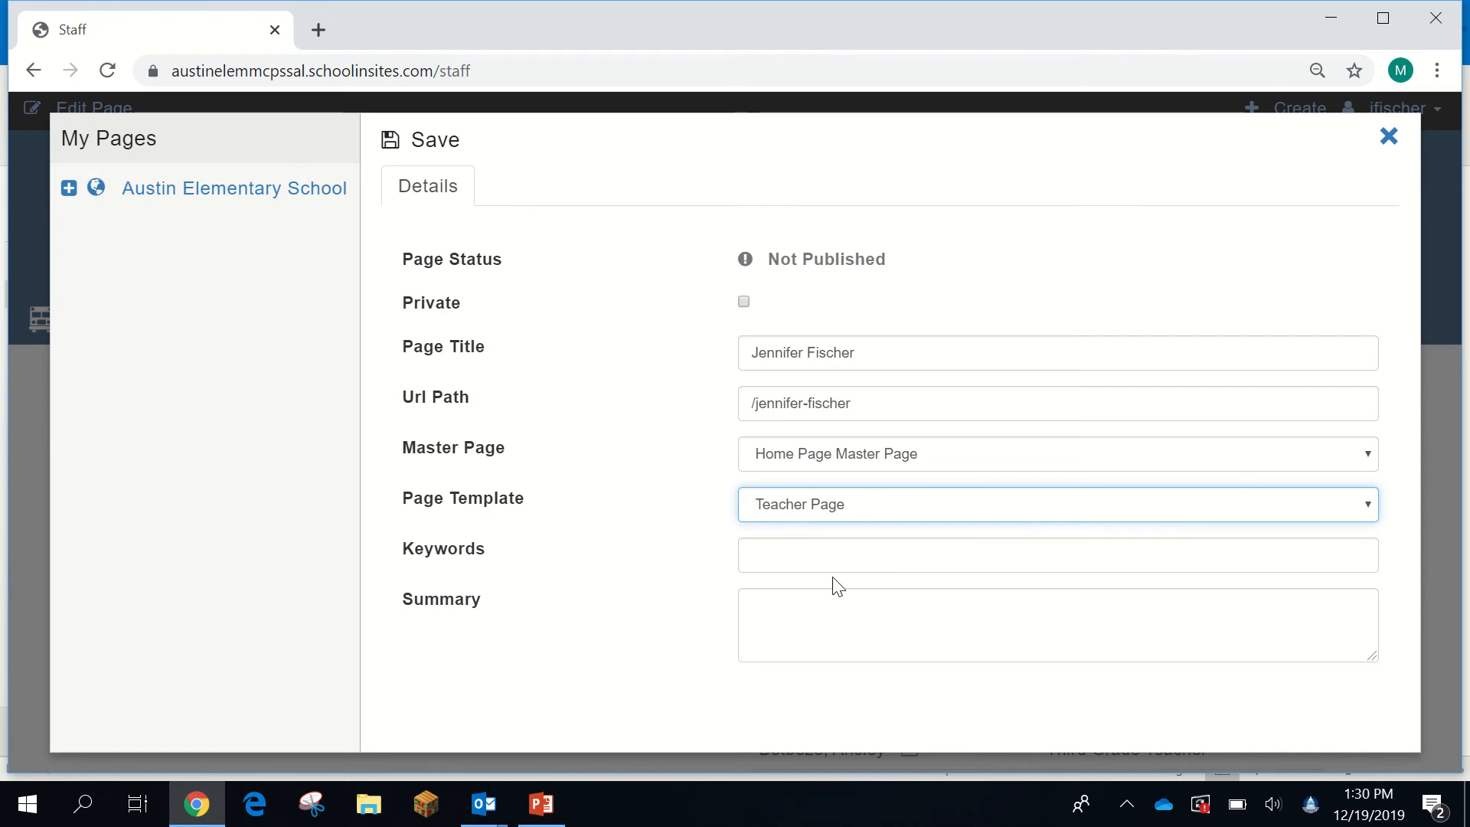
{"action": "left_click", "coordinate": [772, 563]}
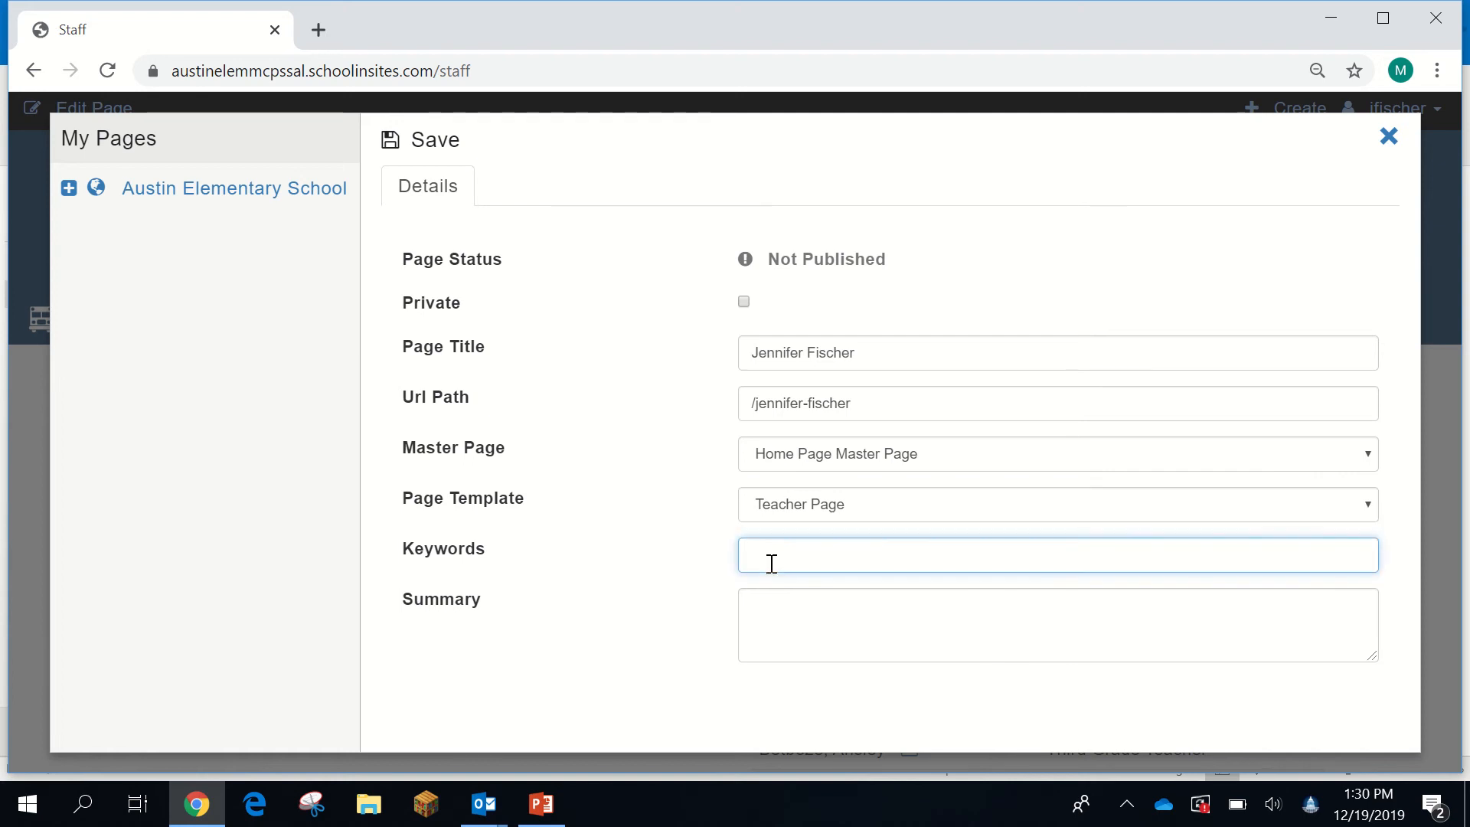
{"action": "type", "text": "Title 1, Fischer"}
{"action": "left_click", "coordinate": [422, 143]}
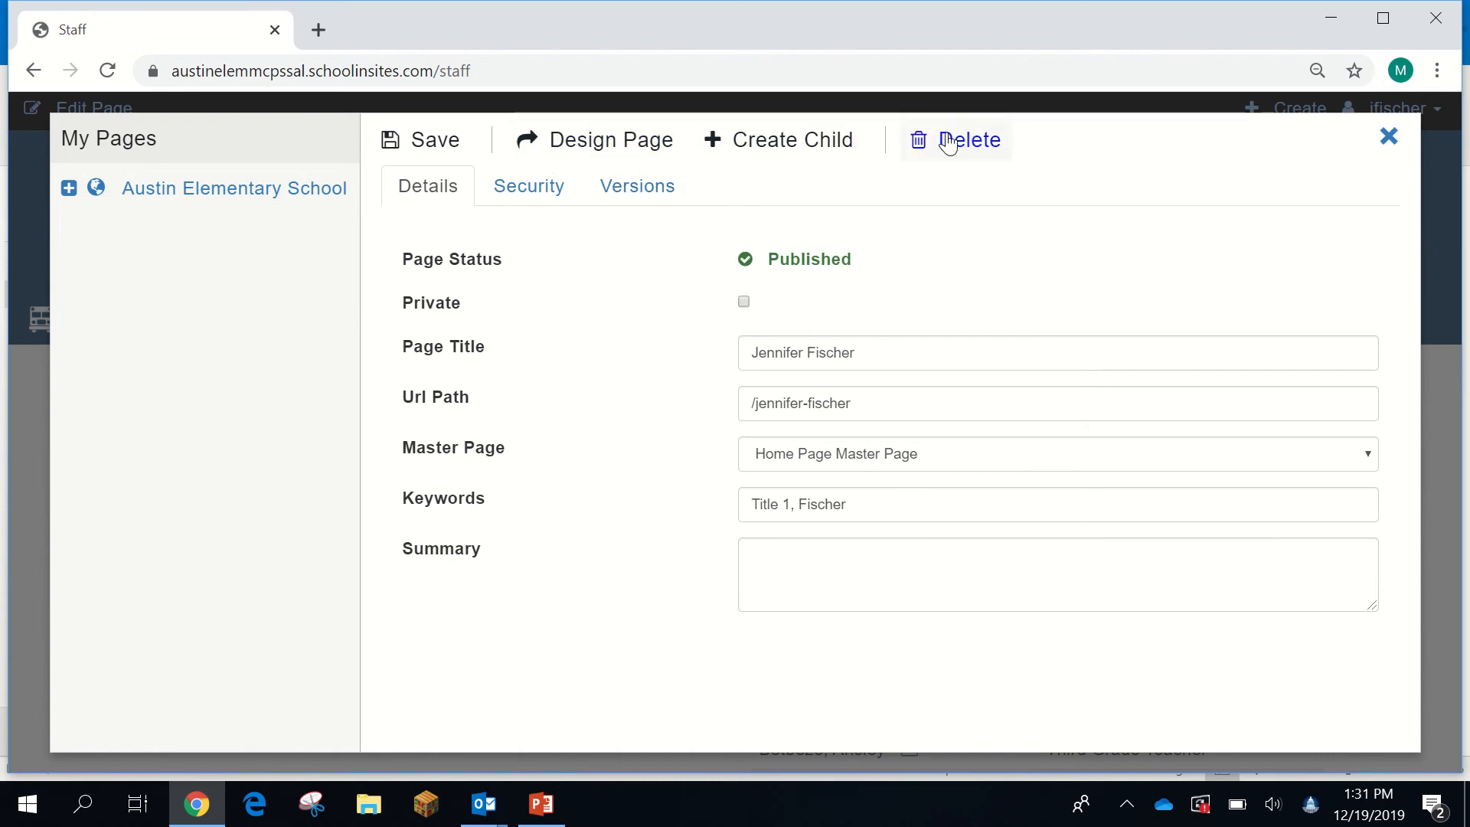
- Open the new page via Design Page in its own tab and scroll through its placeholders
{"action": "left_click", "coordinate": [574, 147]}
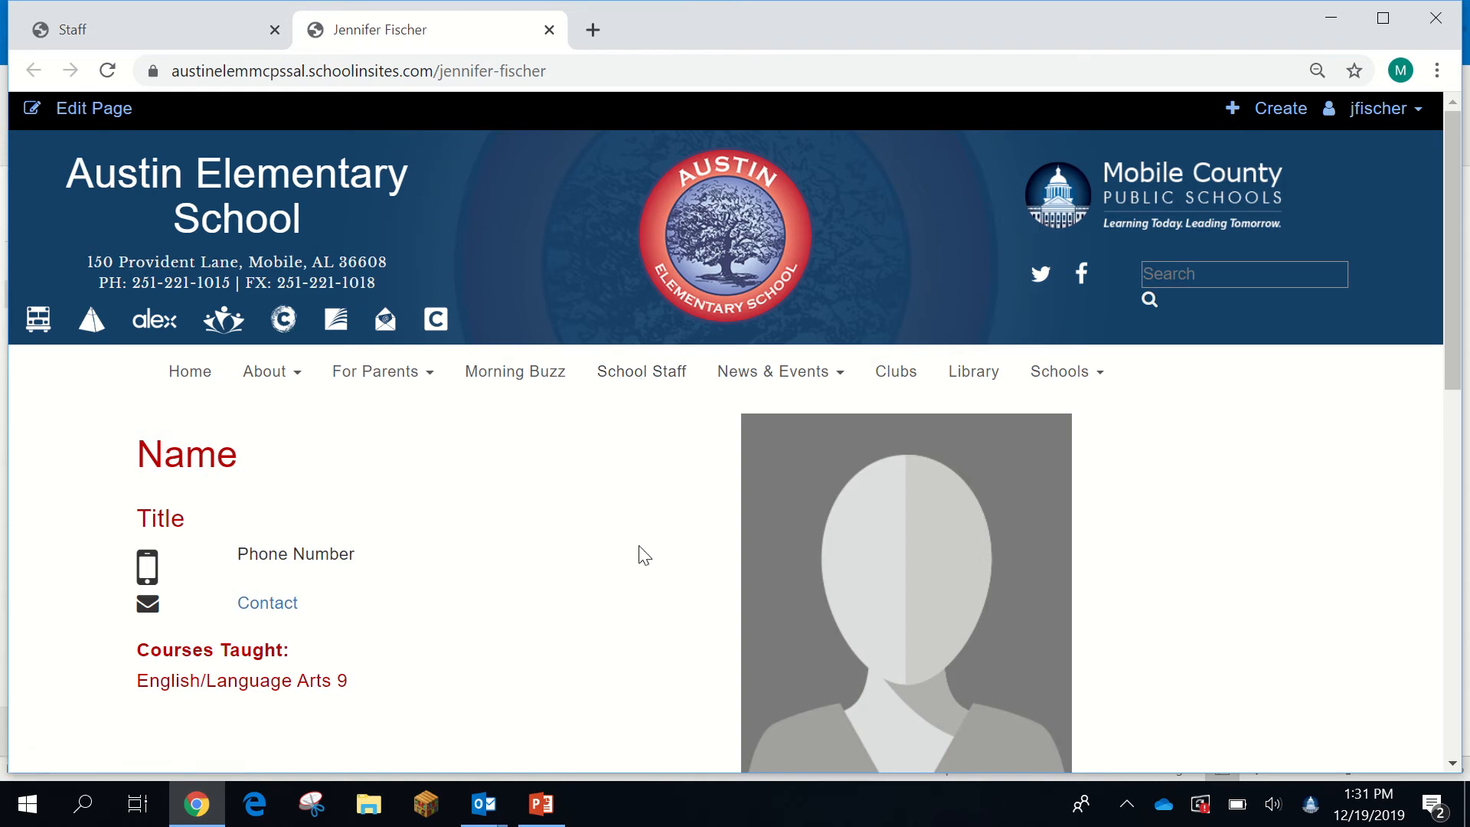
{"action": "scroll", "coordinate": [723, 597], "scroll_direction": "down", "scroll_amount": 10}
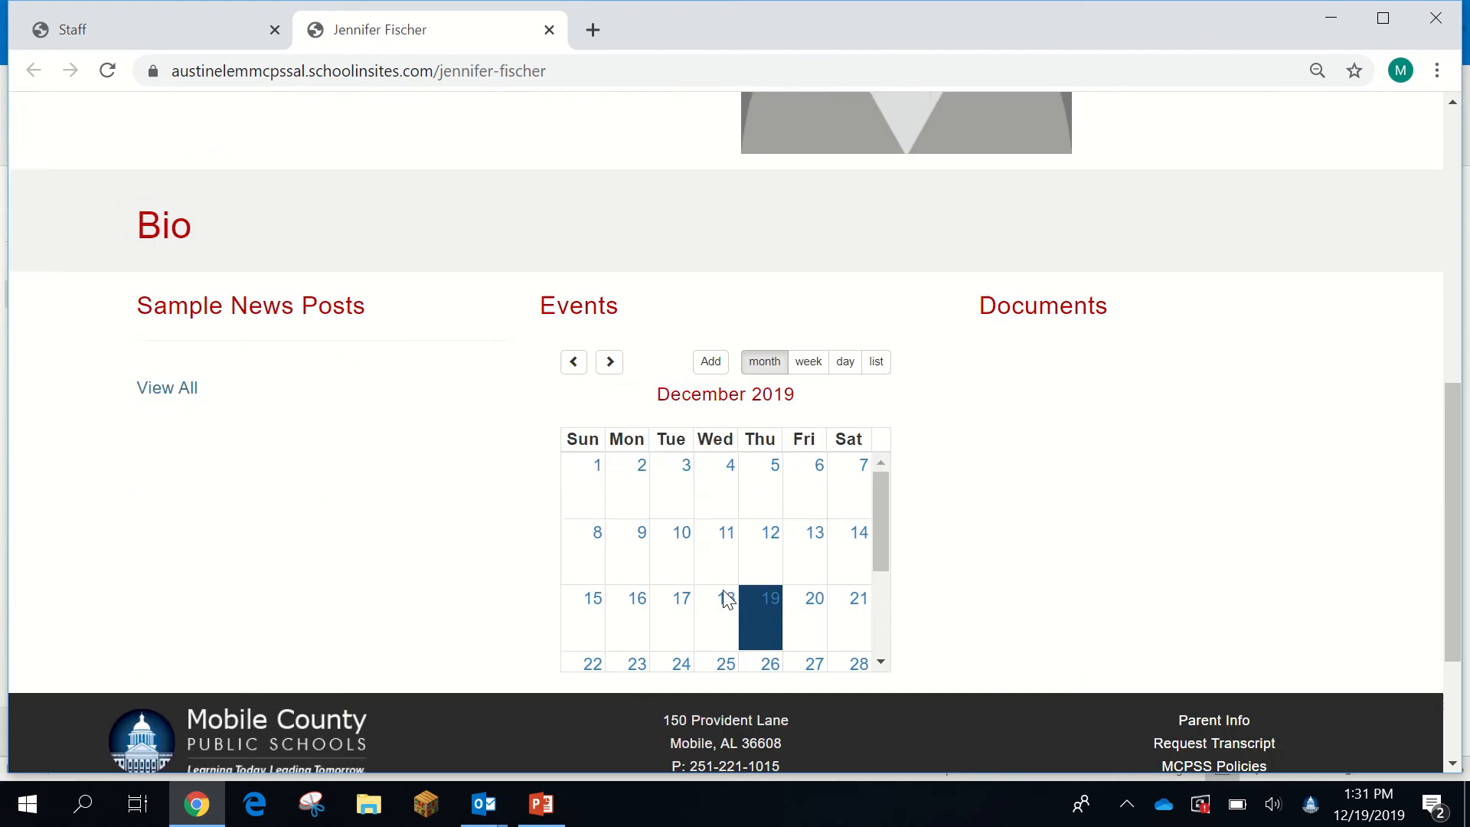
{"action": "scroll", "coordinate": [722, 591], "scroll_direction": "up", "scroll_amount": 9}
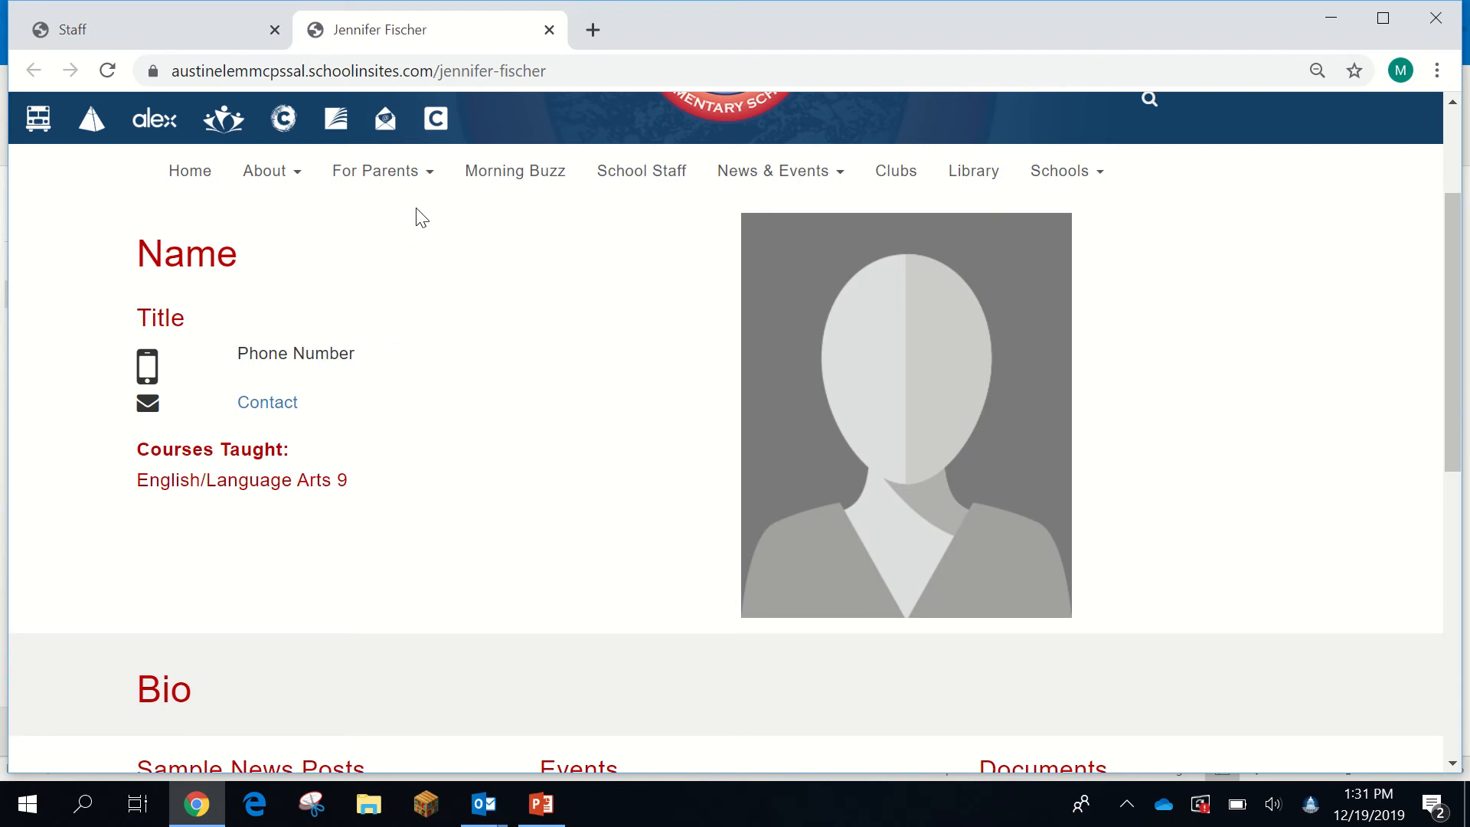
{"action": "scroll", "coordinate": [558, 436], "scroll_direction": "up", "scroll_amount": 3}
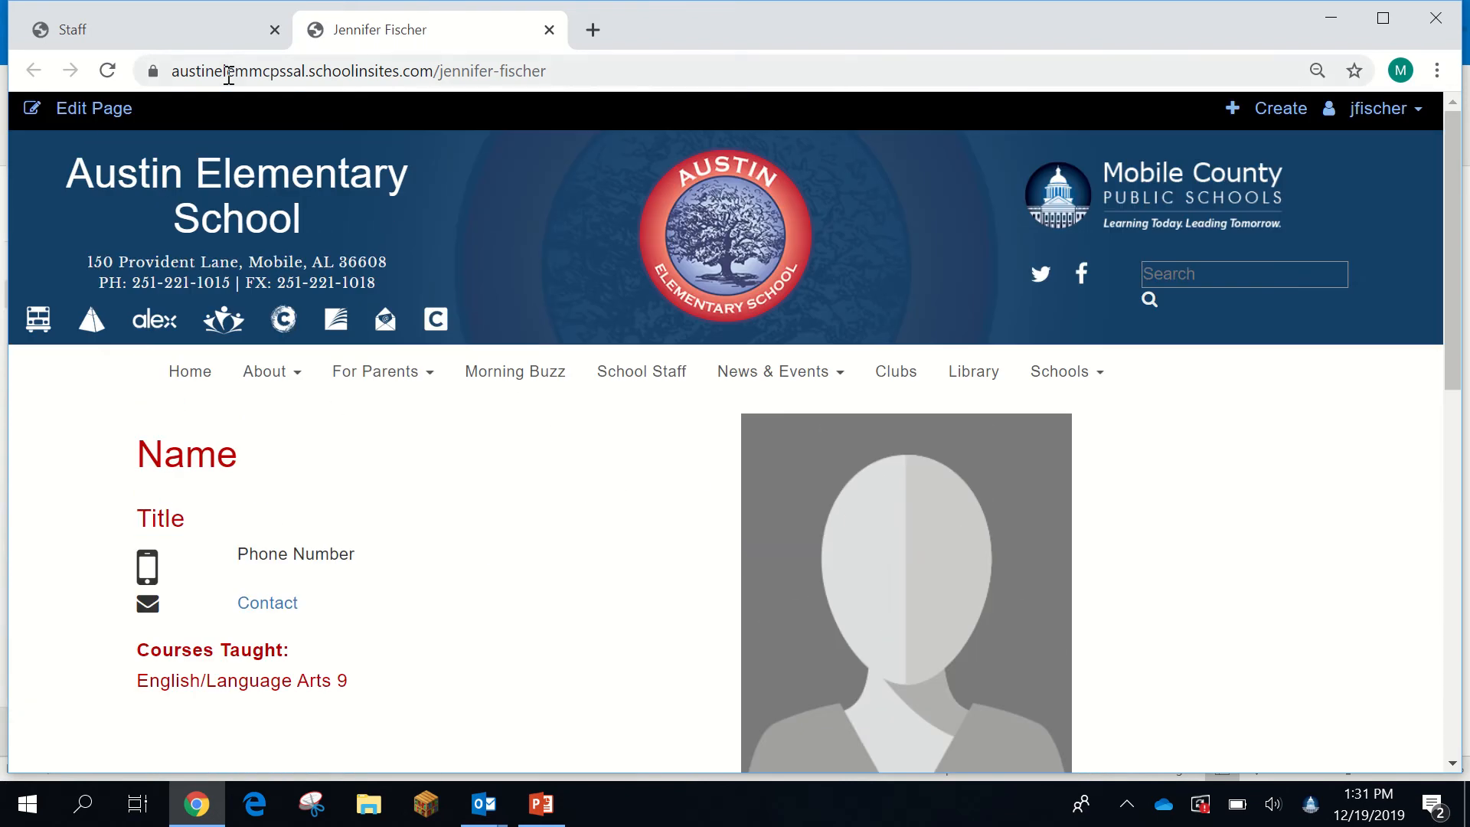
- Edit the page and create a new draft from the Version Selector
{"action": "left_click", "coordinate": [86, 113]}
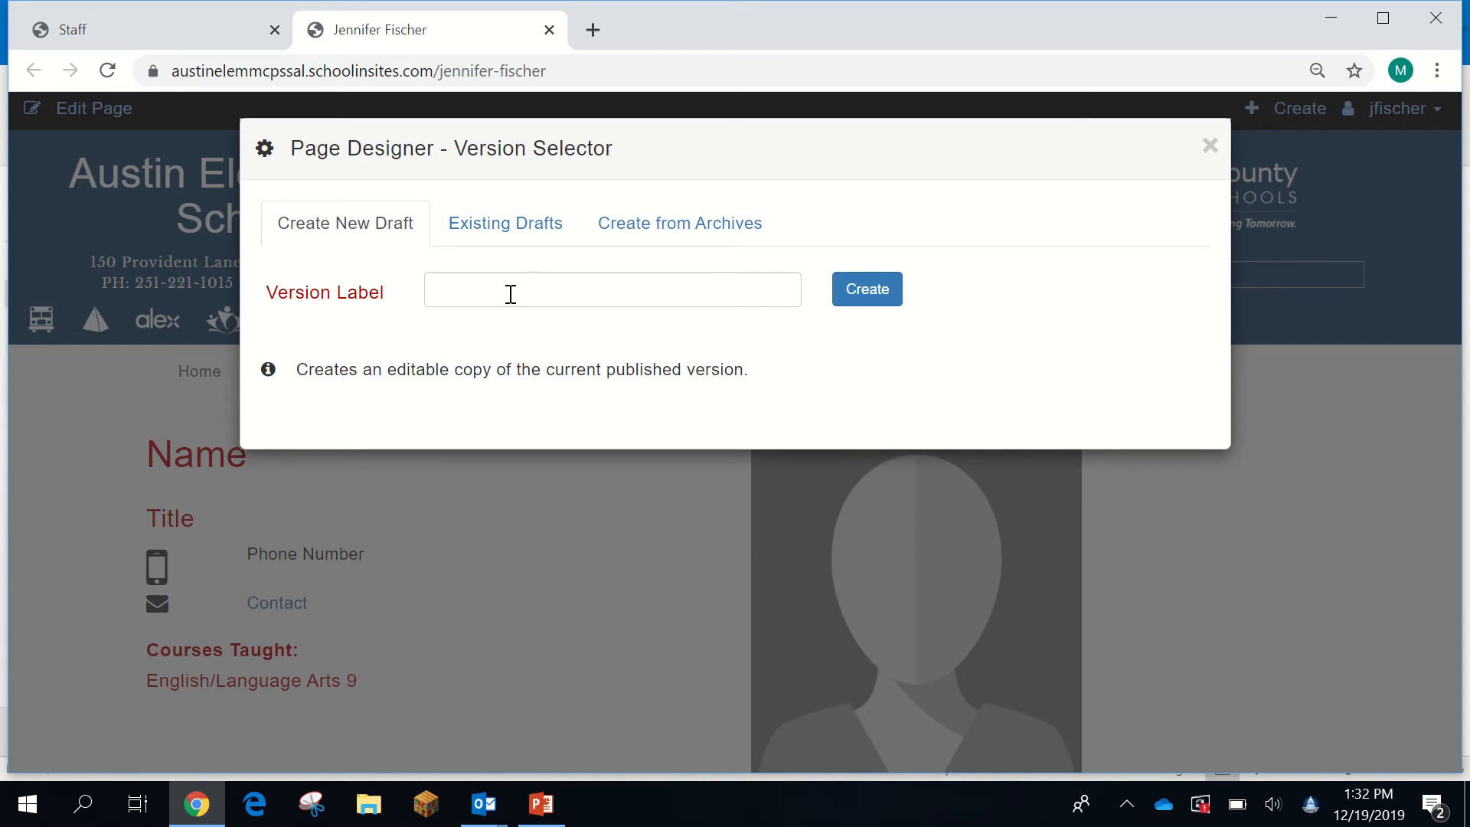
{"action": "left_click", "coordinate": [868, 291]}
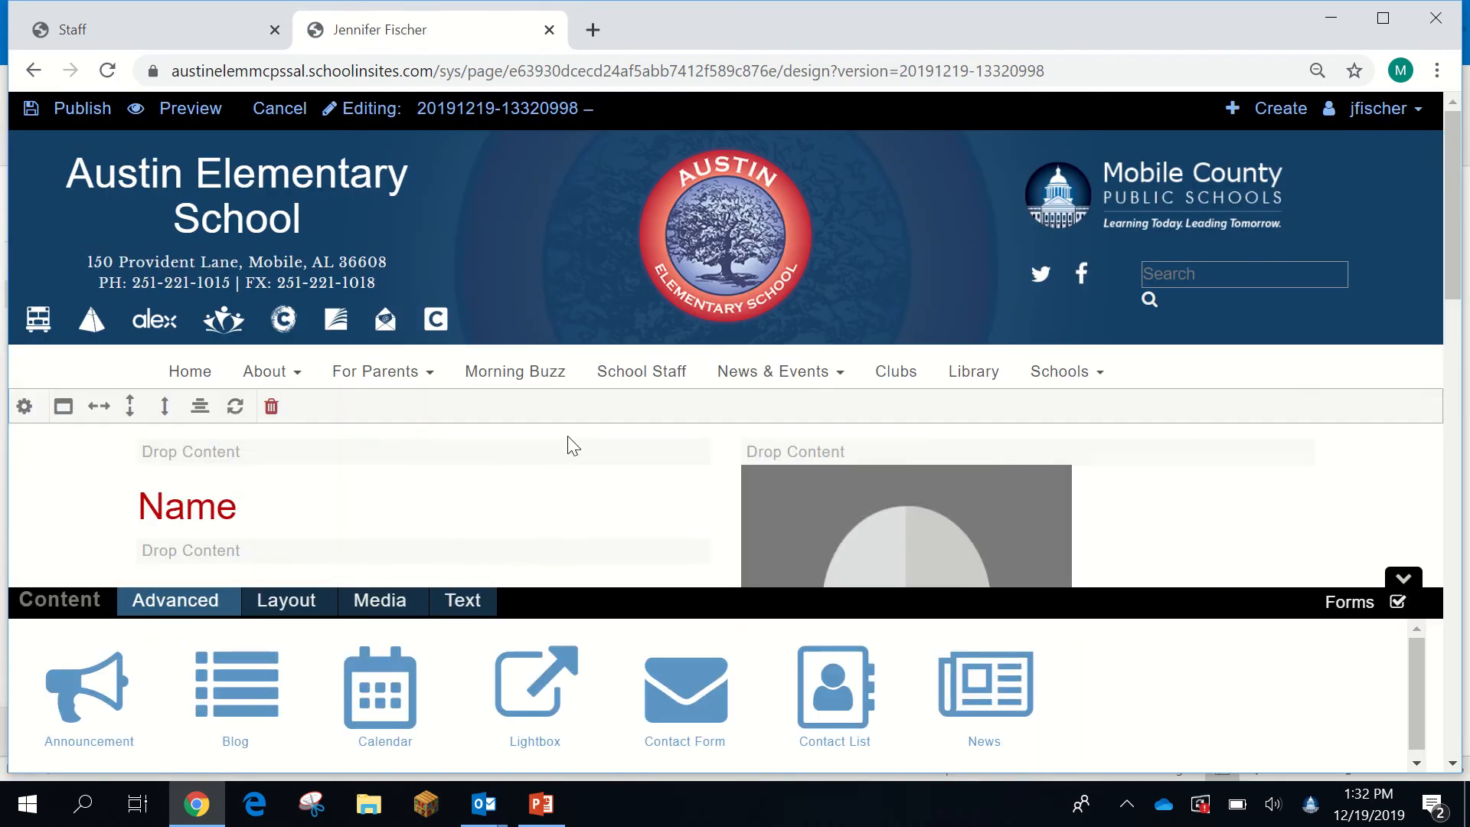
- Replace the Name and Title placeholders with the teacher's name and 'Title 1 Facilitator/STEAM Coach'
{"action": "scroll", "coordinate": [1279, 394], "scroll_direction": "down", "scroll_amount": 3}
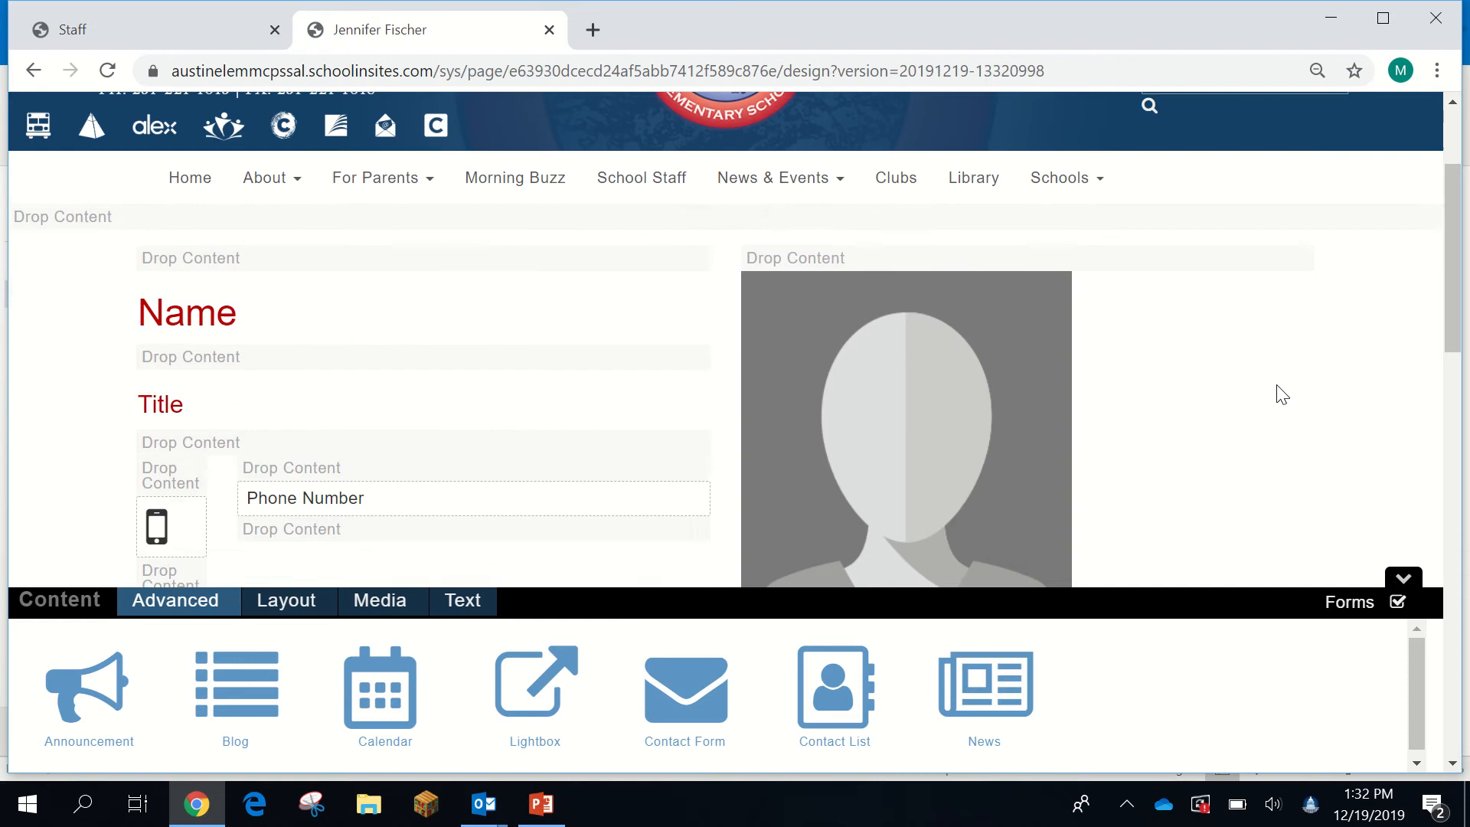
{"action": "left_click_drag", "start_coordinate": [236, 275], "coordinate": [117, 283]}
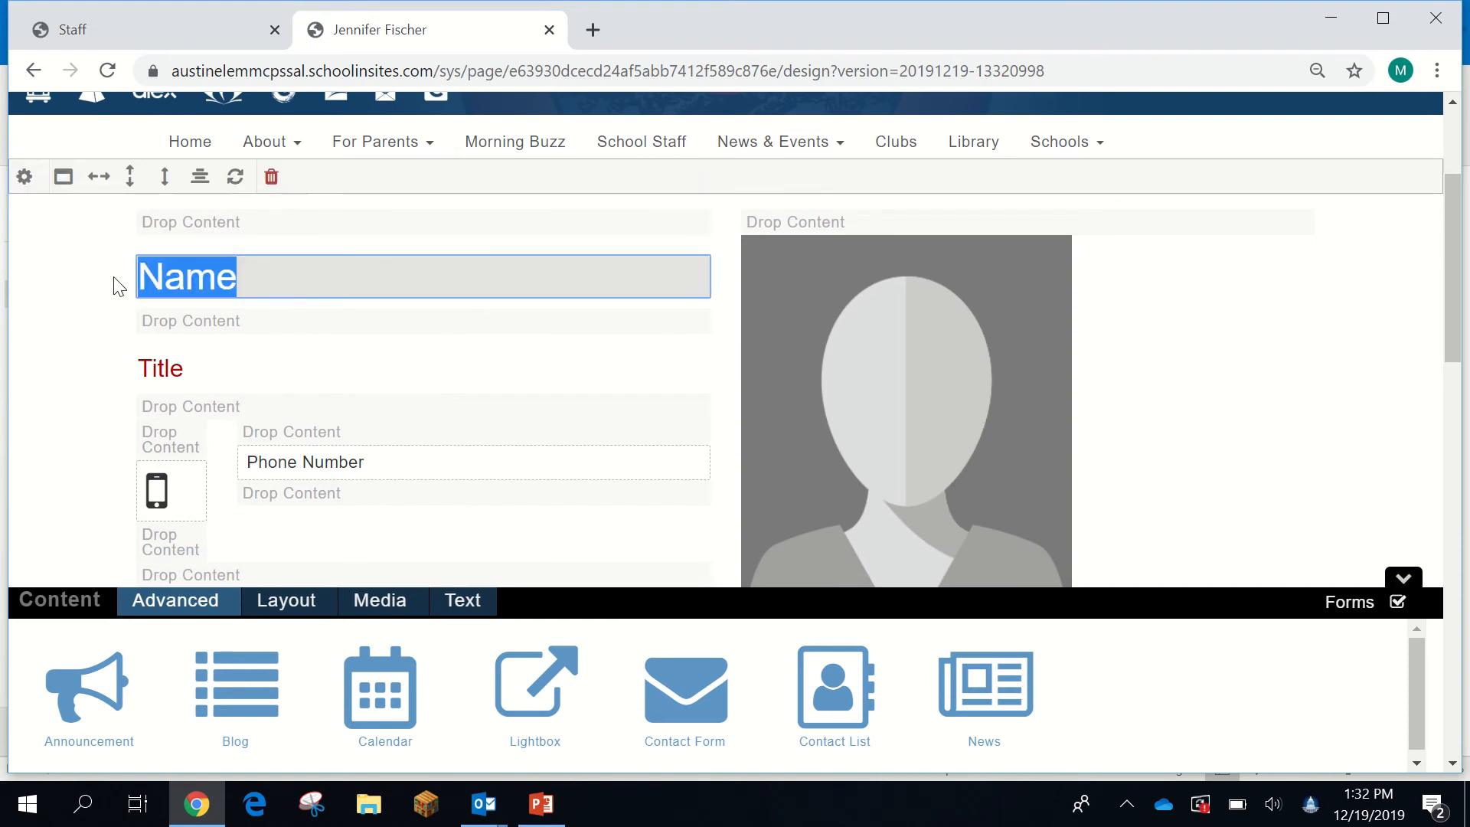
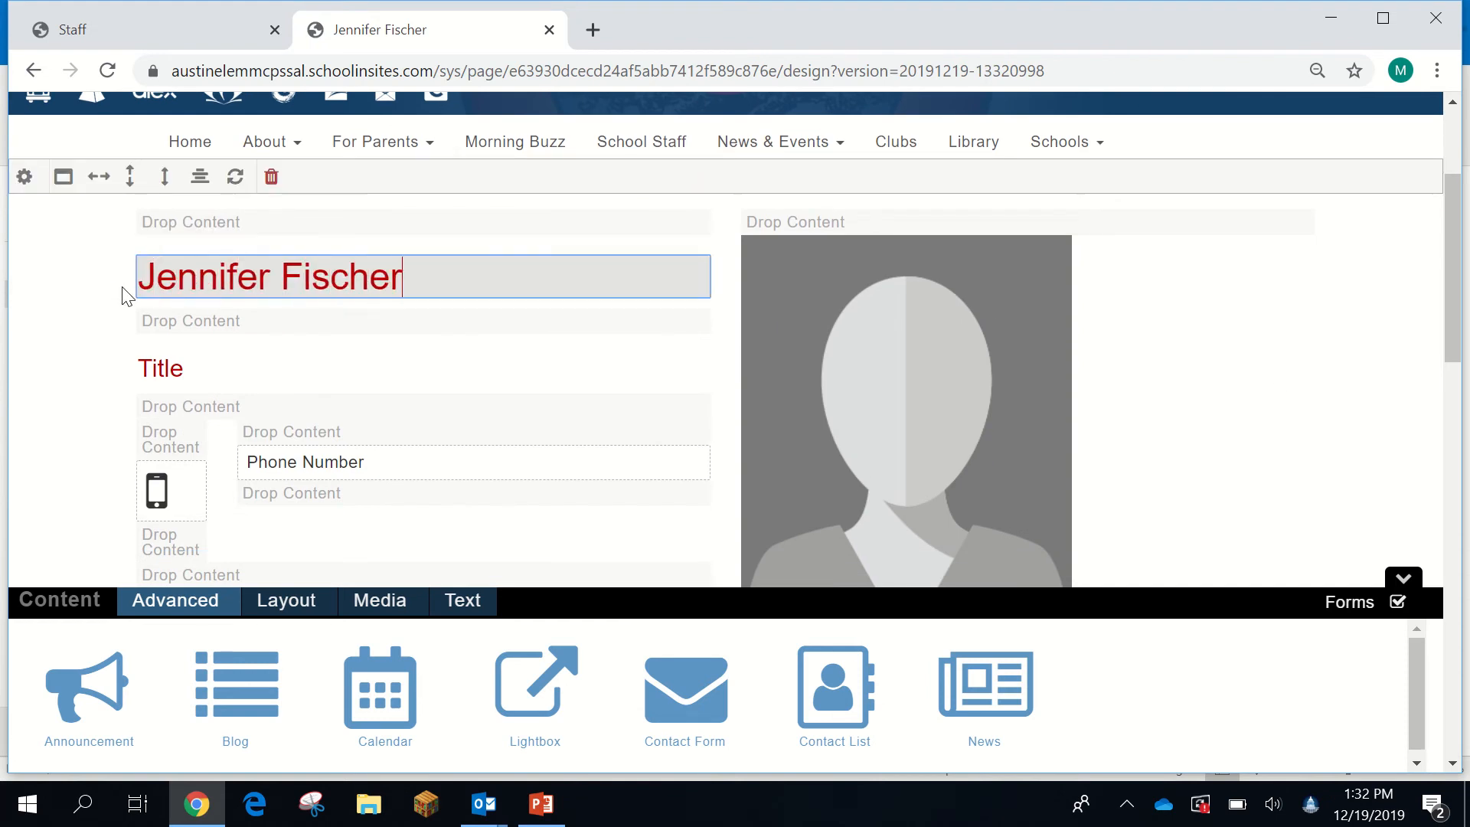
{"action": "left_click", "coordinate": [203, 370]}
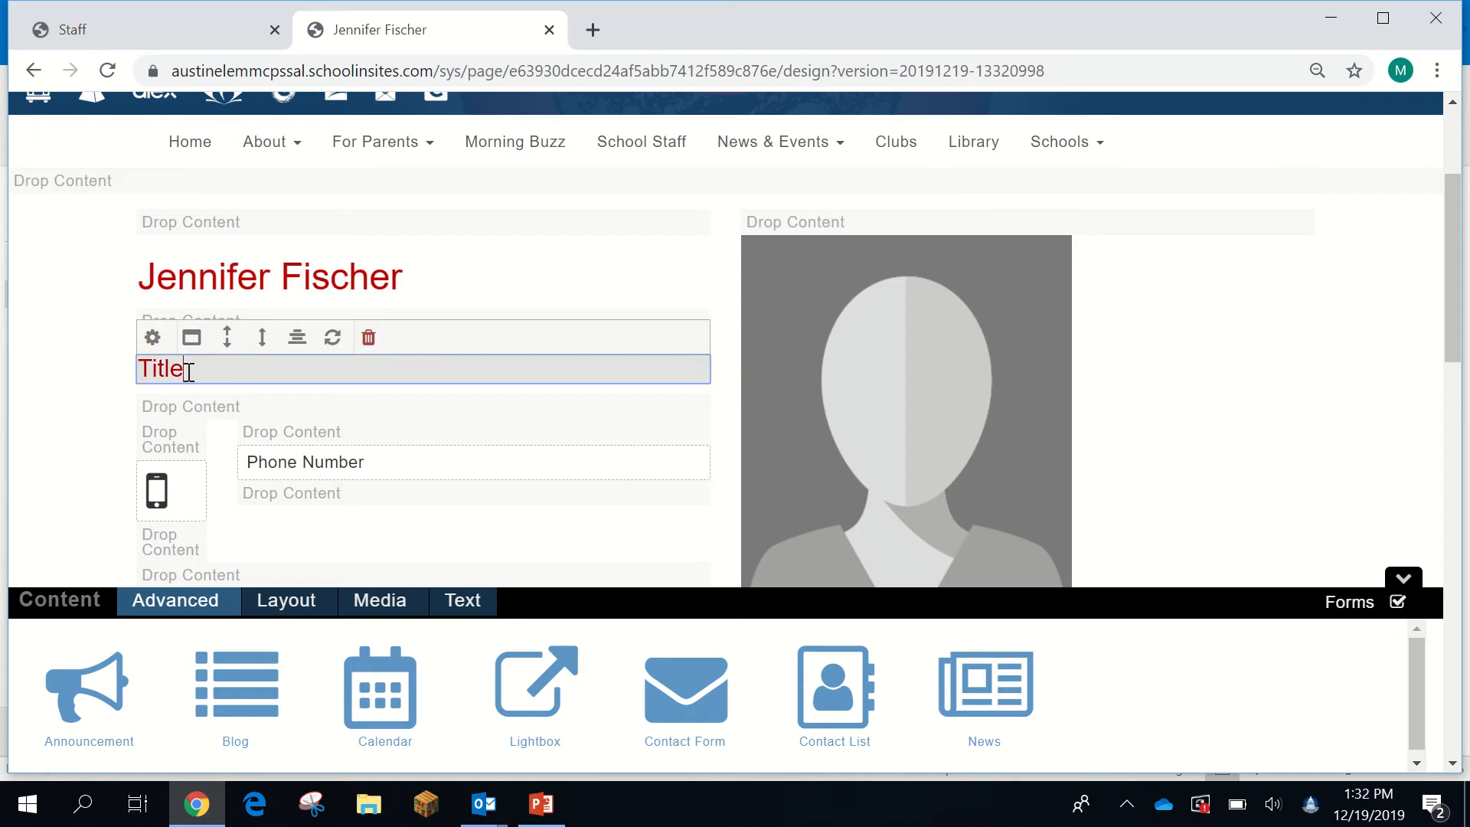
{"action": "left_click_drag", "start_coordinate": [188, 371], "coordinate": [131, 377]}
{"action": "type", "text": "Title"}
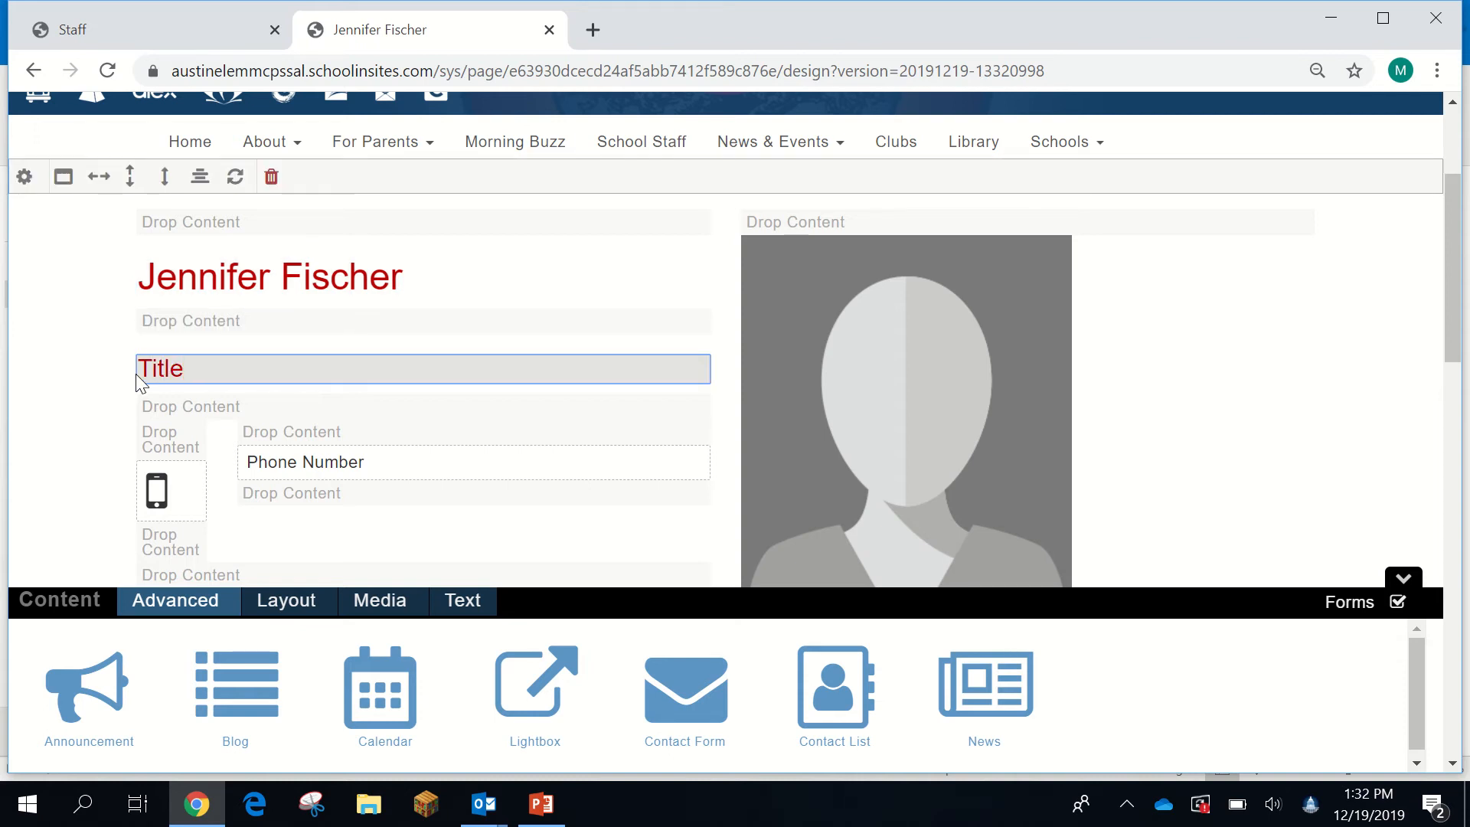
{"action": "type", "text": " 1 Facilitator/"}
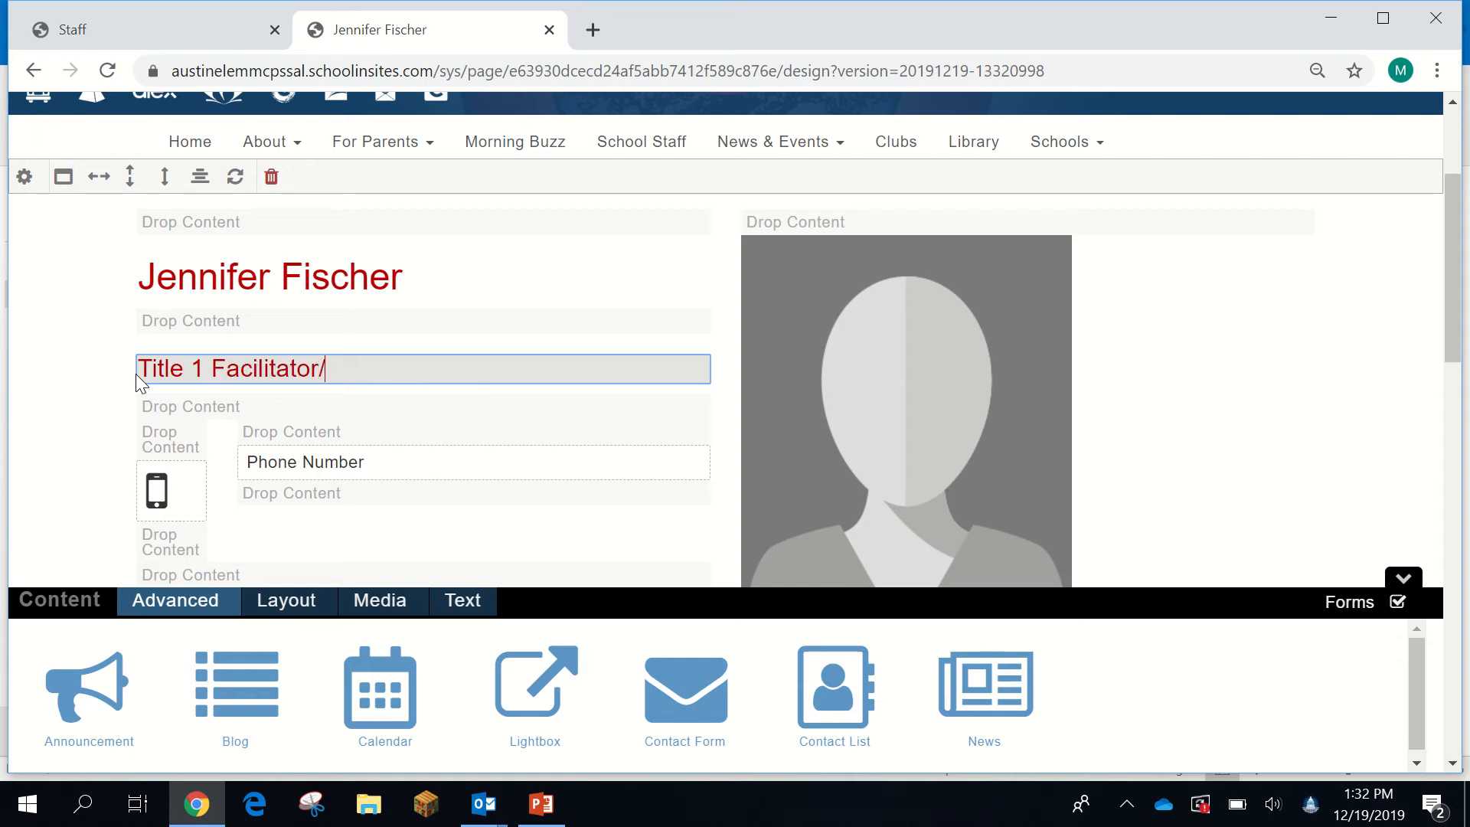
{"action": "type", "text": "STEAM Coach"}
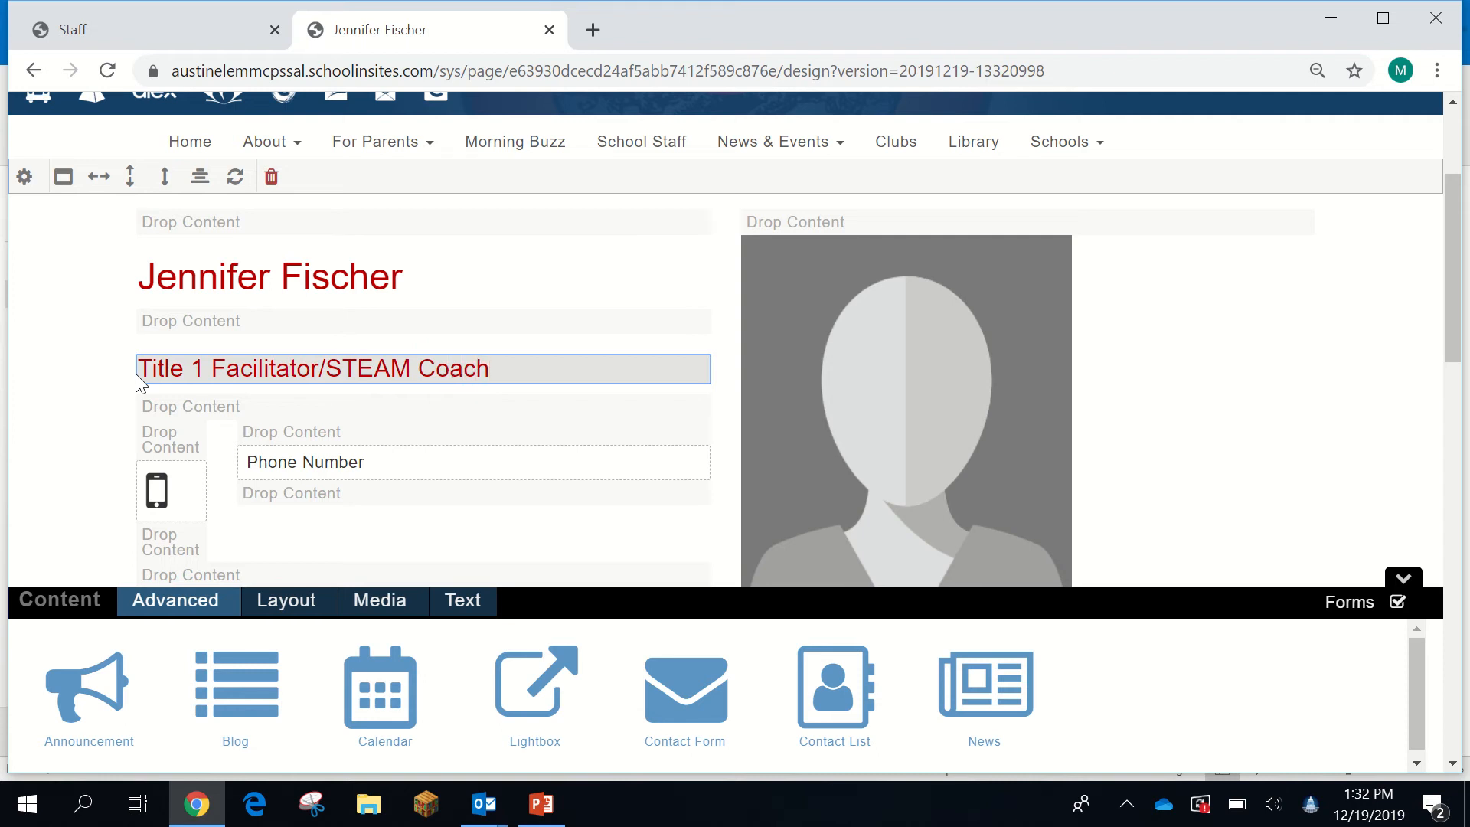
- Replace the Phone Number placeholder with the teacher's phone number
{"action": "left_click", "coordinate": [366, 463]}
{"action": "left_click_drag", "start_coordinate": [364, 463], "coordinate": [227, 467]}
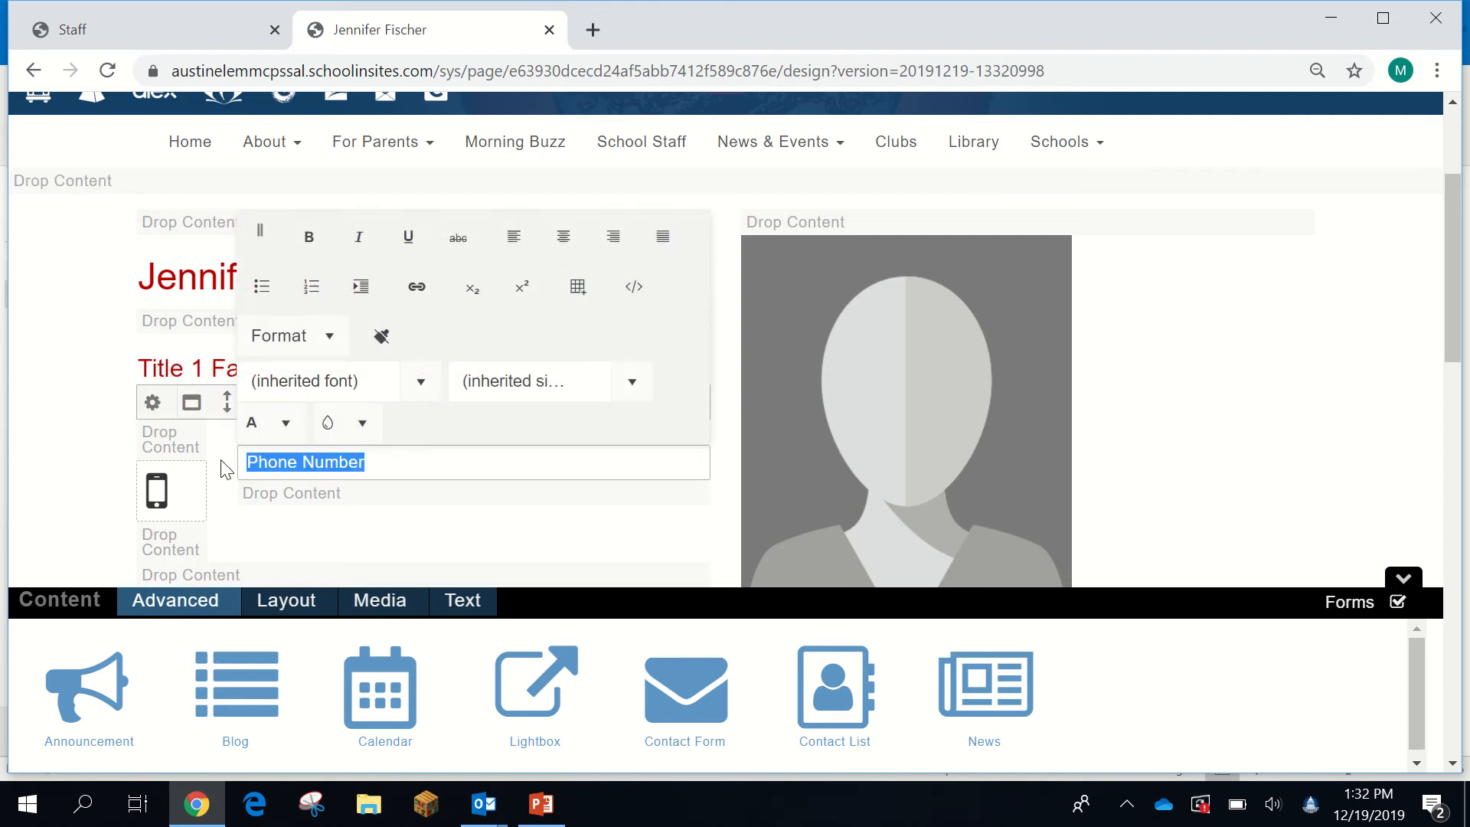
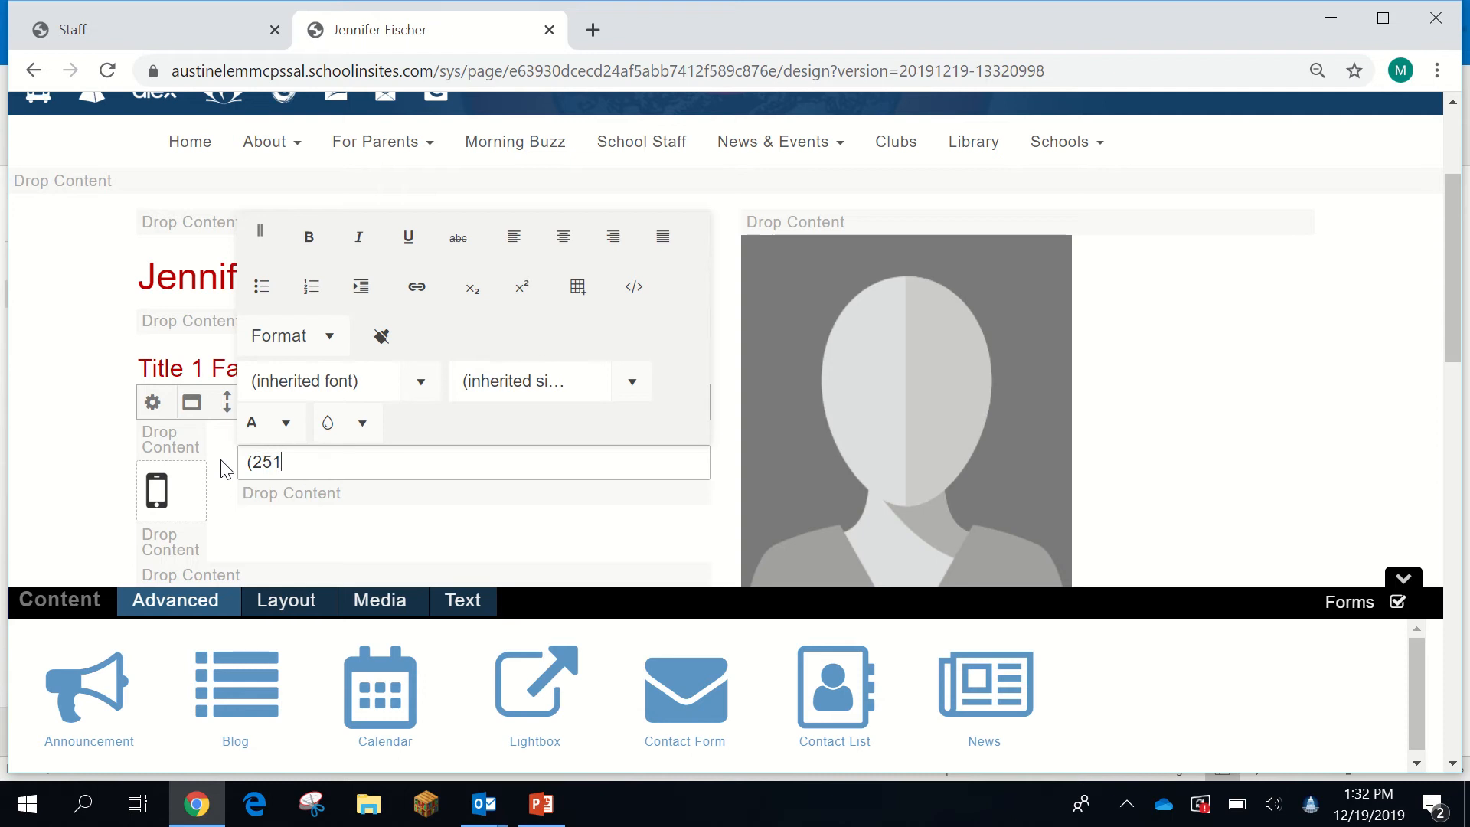
{"action": "scroll", "coordinate": [253, 490], "scroll_direction": "down", "scroll_amount": 3}
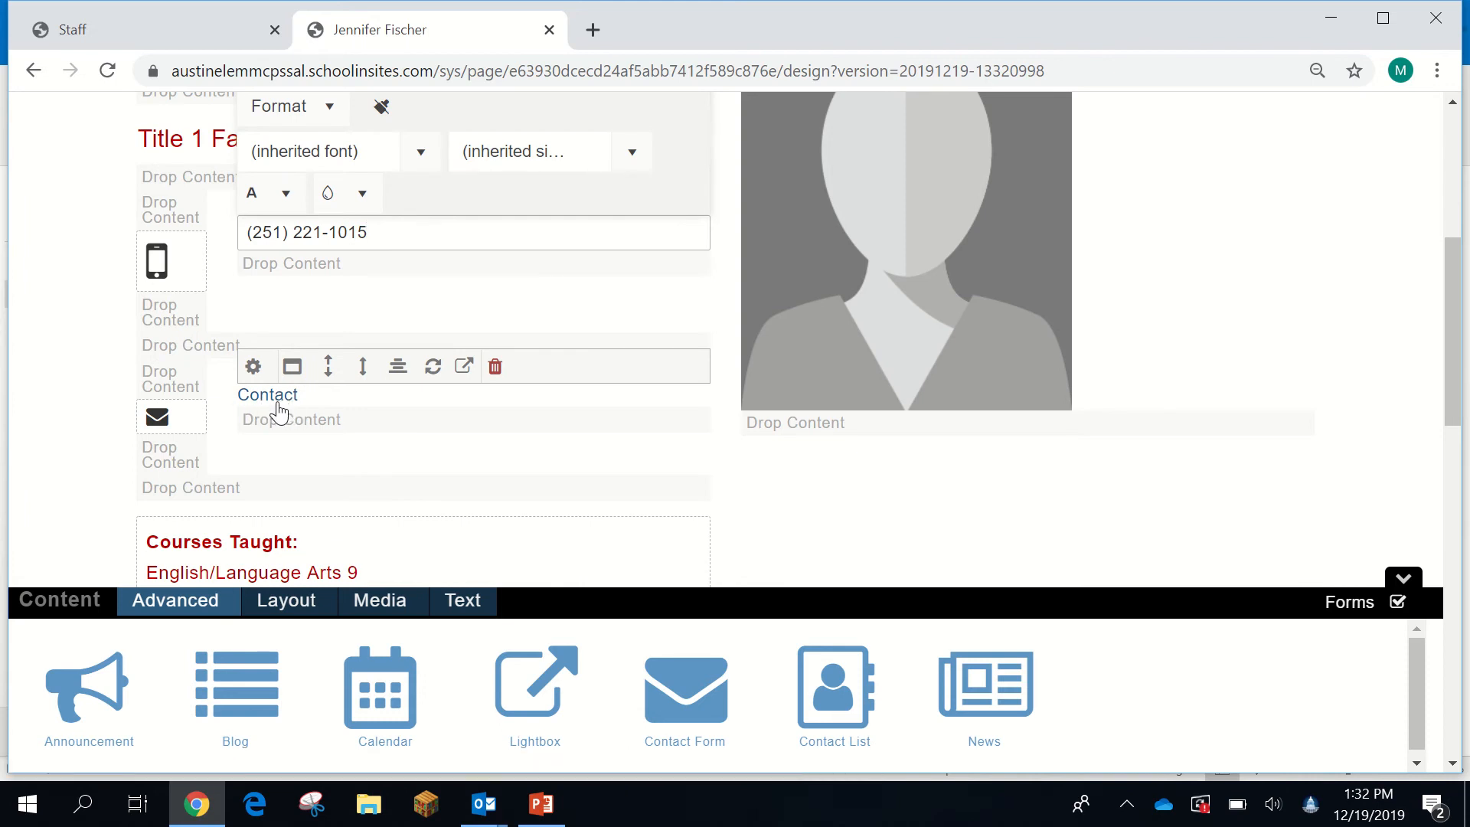
{"action": "scroll", "coordinate": [301, 414], "scroll_direction": "down", "scroll_amount": 1}
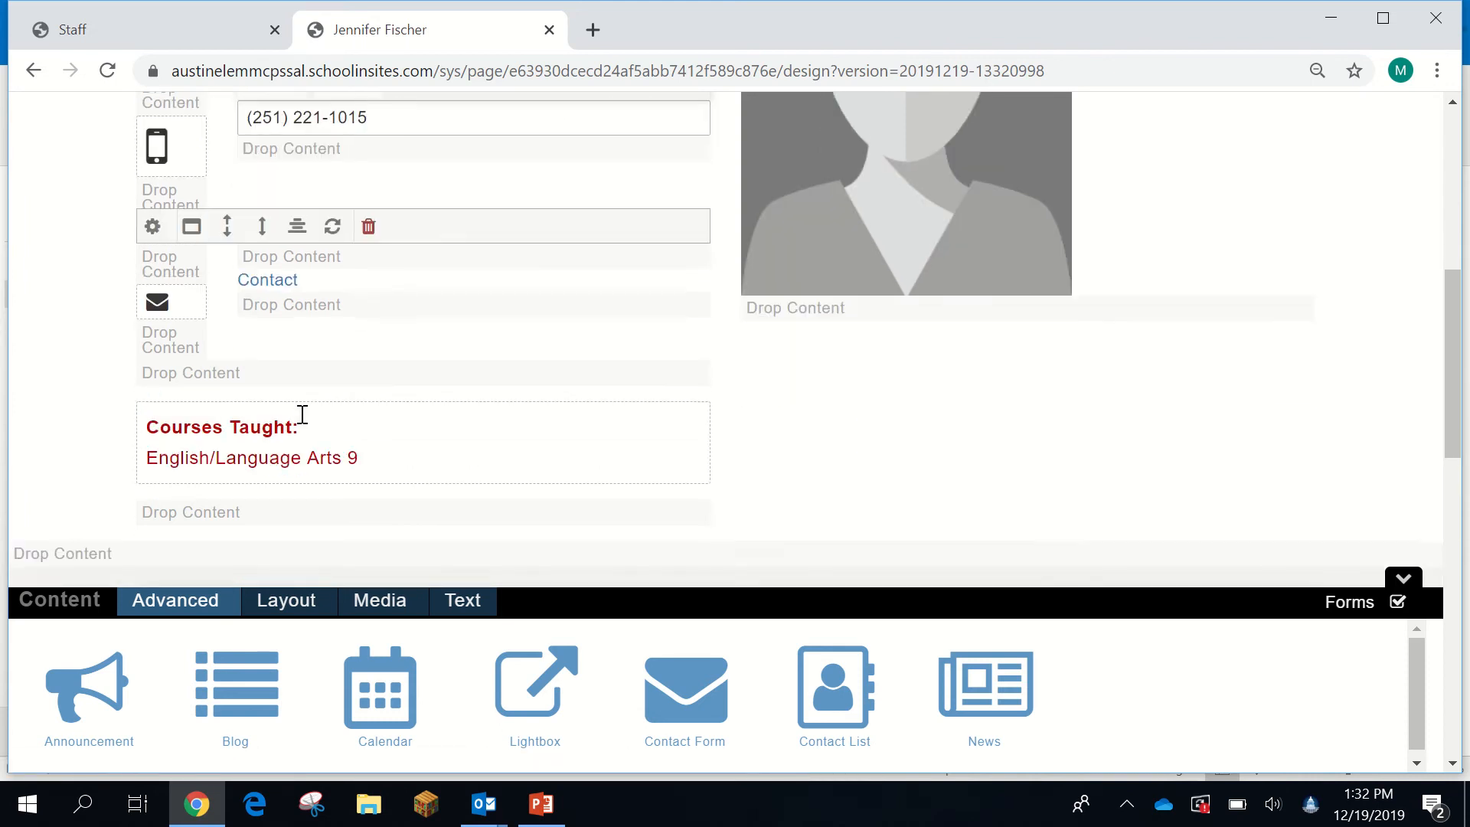
{"action": "scroll", "coordinate": [301, 416], "scroll_direction": "up", "scroll_amount": 2}
{"action": "scroll", "coordinate": [306, 420], "scroll_direction": "down", "scroll_amount": 3}
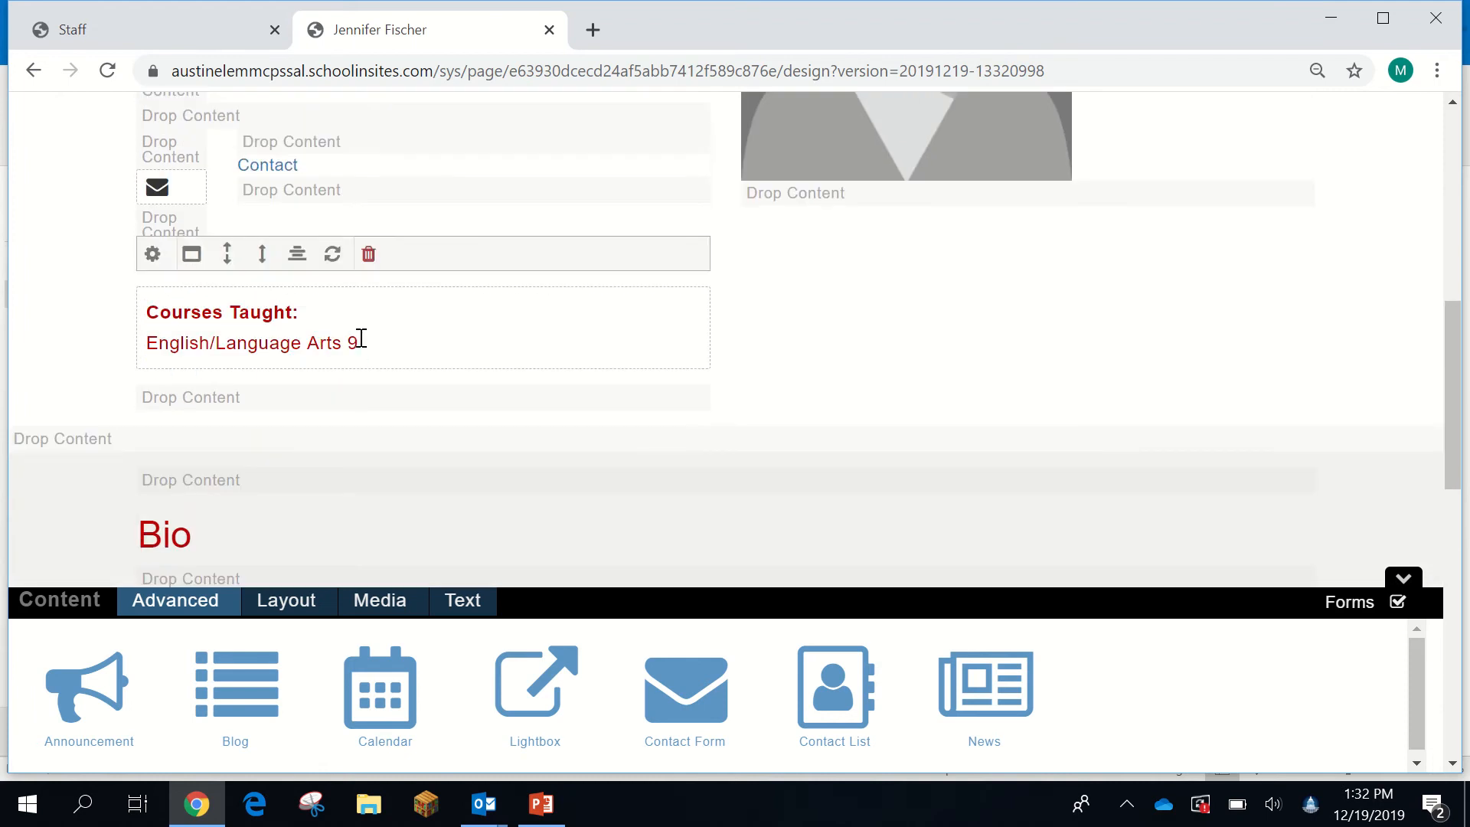
- Replace the Courses Taught text with 'Computer Lab, STEAM, Math Lead Teacher'
{"action": "left_click_drag", "start_coordinate": [357, 342], "coordinate": [149, 346]}
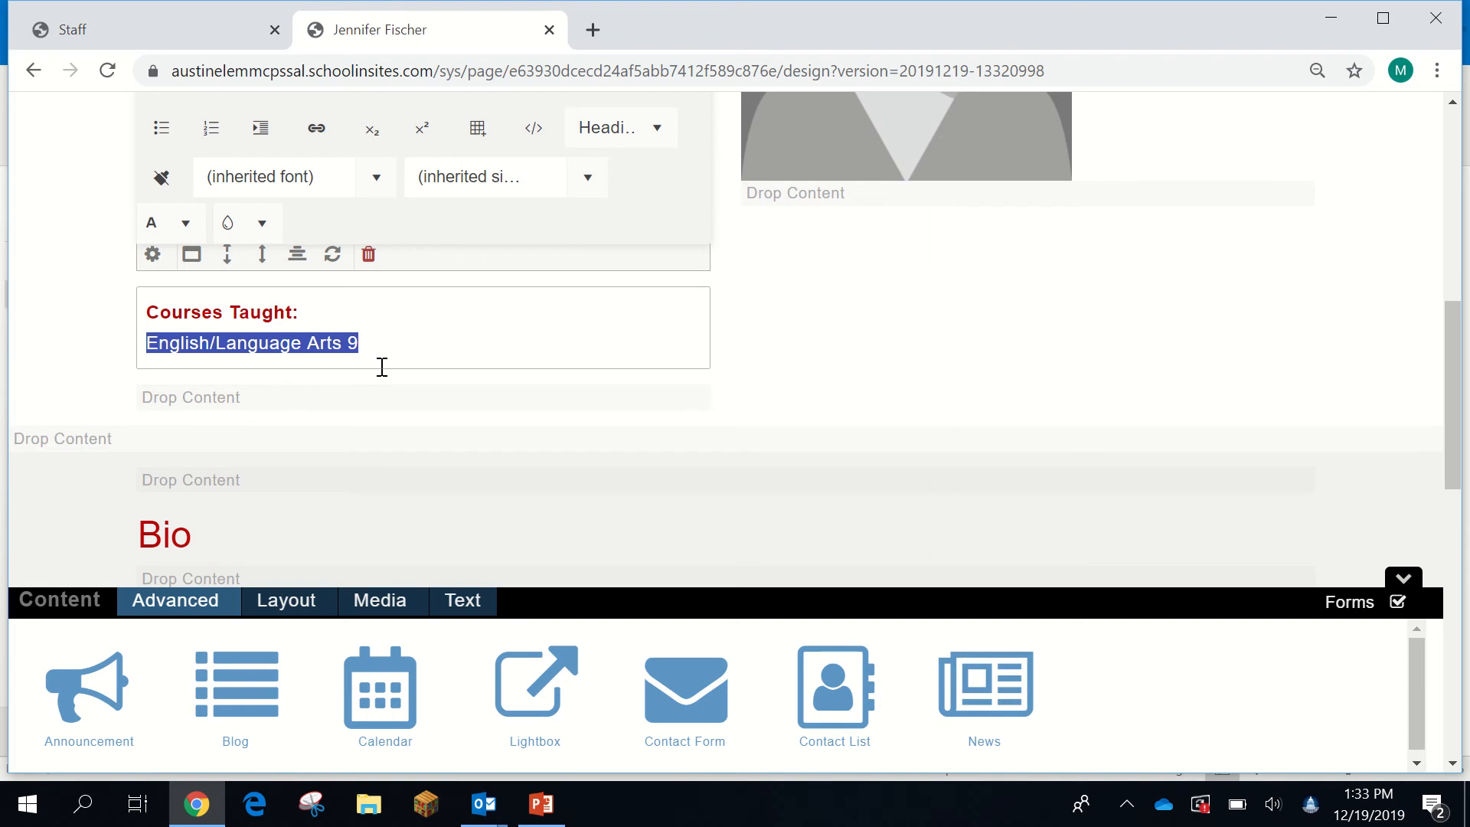
{"action": "key", "text": "BackSpace"}
{"action": "type", "text": "Computer Lab,"}
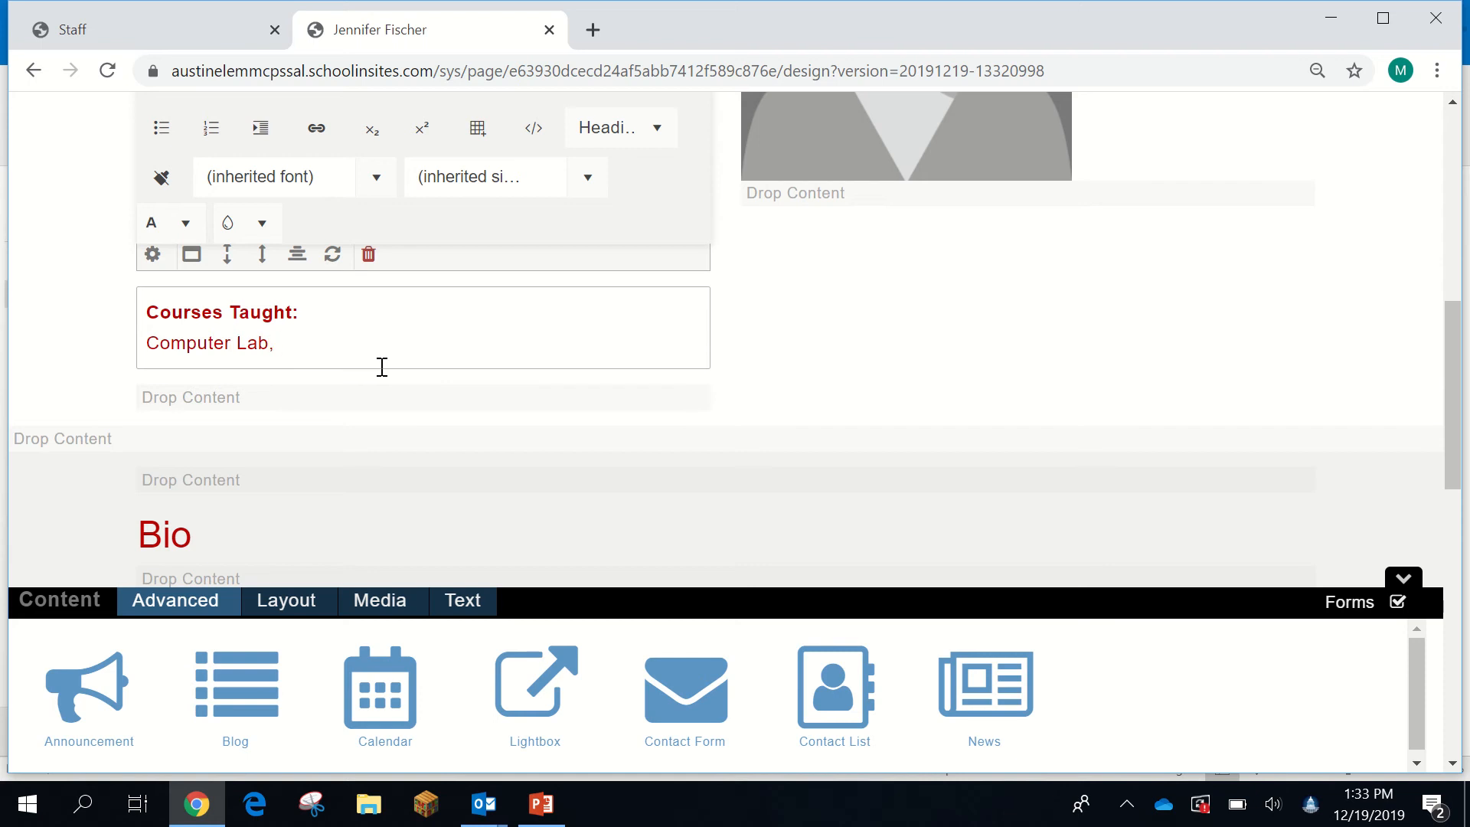
{"action": "type", "text": "STEAM"}
{"action": "type", "text": ", Math "}
{"action": "type", "text": "Coach"}
{"action": "key", "text": "BackSpace"}
{"action": "key", "text": "BackSpace"}
{"action": "key", "text": "BackSpace"}
{"action": "key", "text": "BackSpace"}
{"action": "key", "text": "BackSpace"}
{"action": "type", "text": "Lead Teacher"}
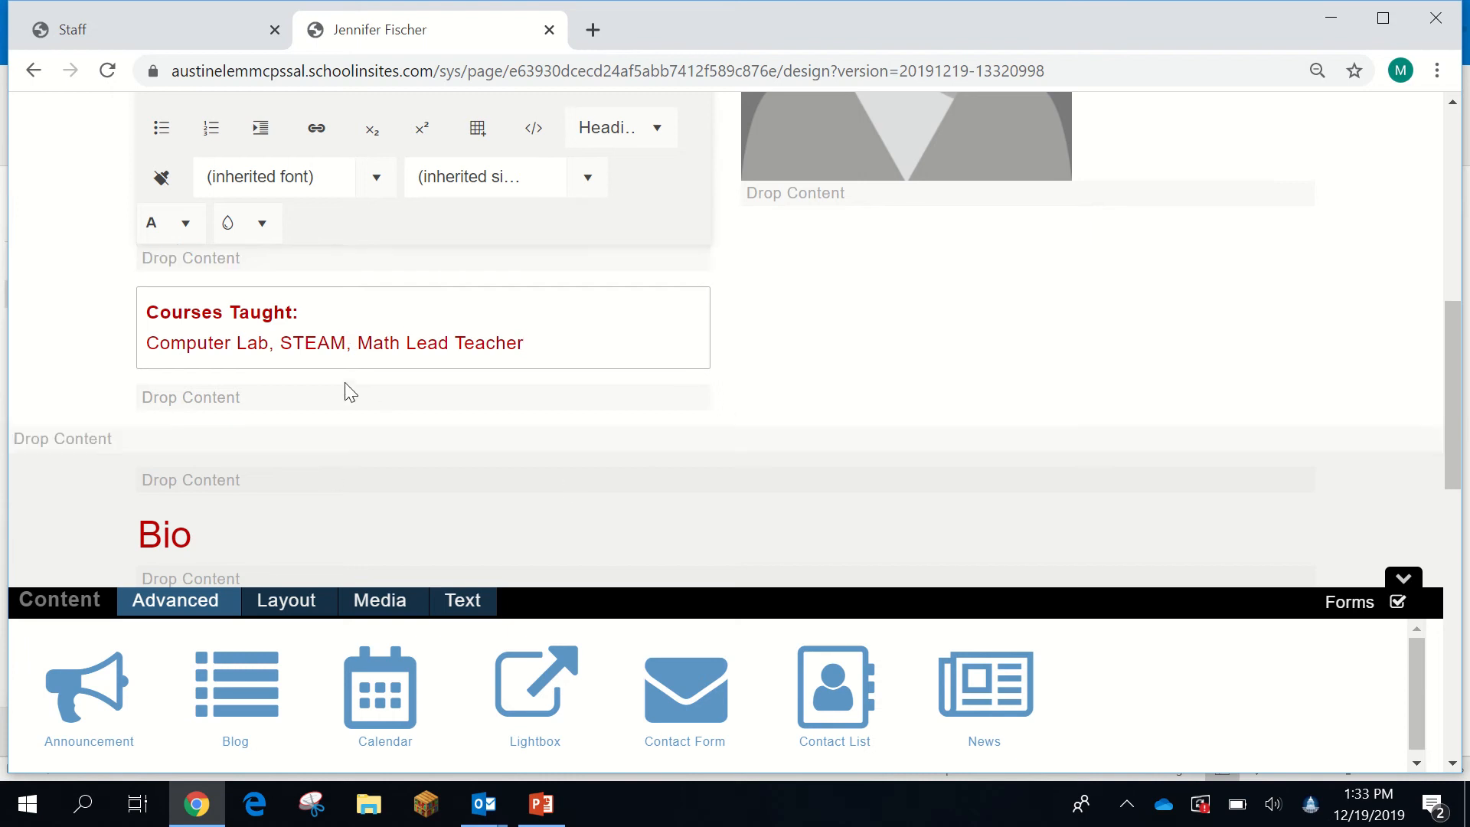
- Select the entire new Computer Lab, STEAM, Math Lead Teacher line
{"action": "scroll", "coordinate": [381, 341], "scroll_direction": "up", "scroll_amount": 1}
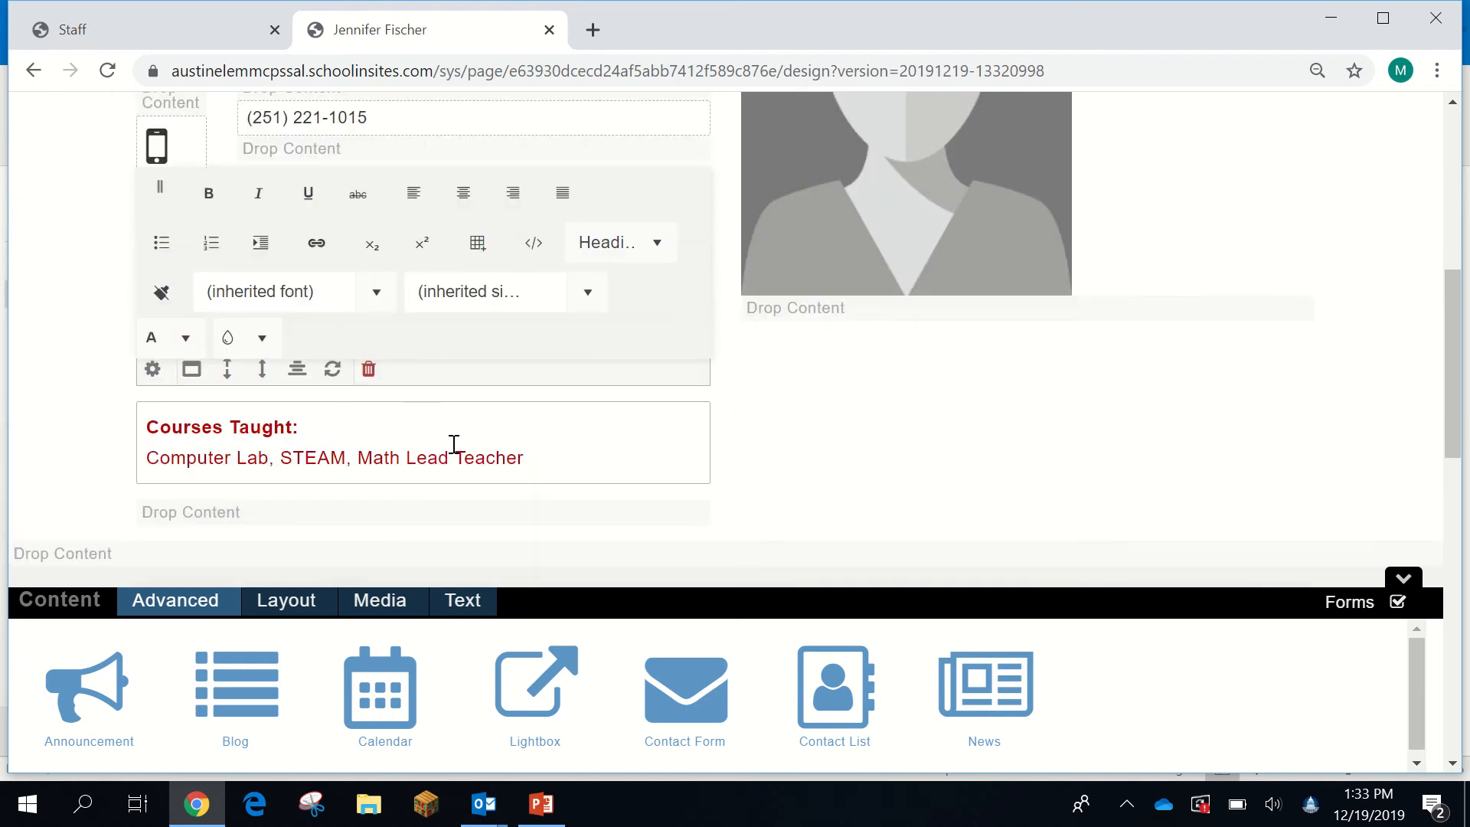
{"action": "scroll", "coordinate": [377, 493], "scroll_direction": "up", "scroll_amount": 3}
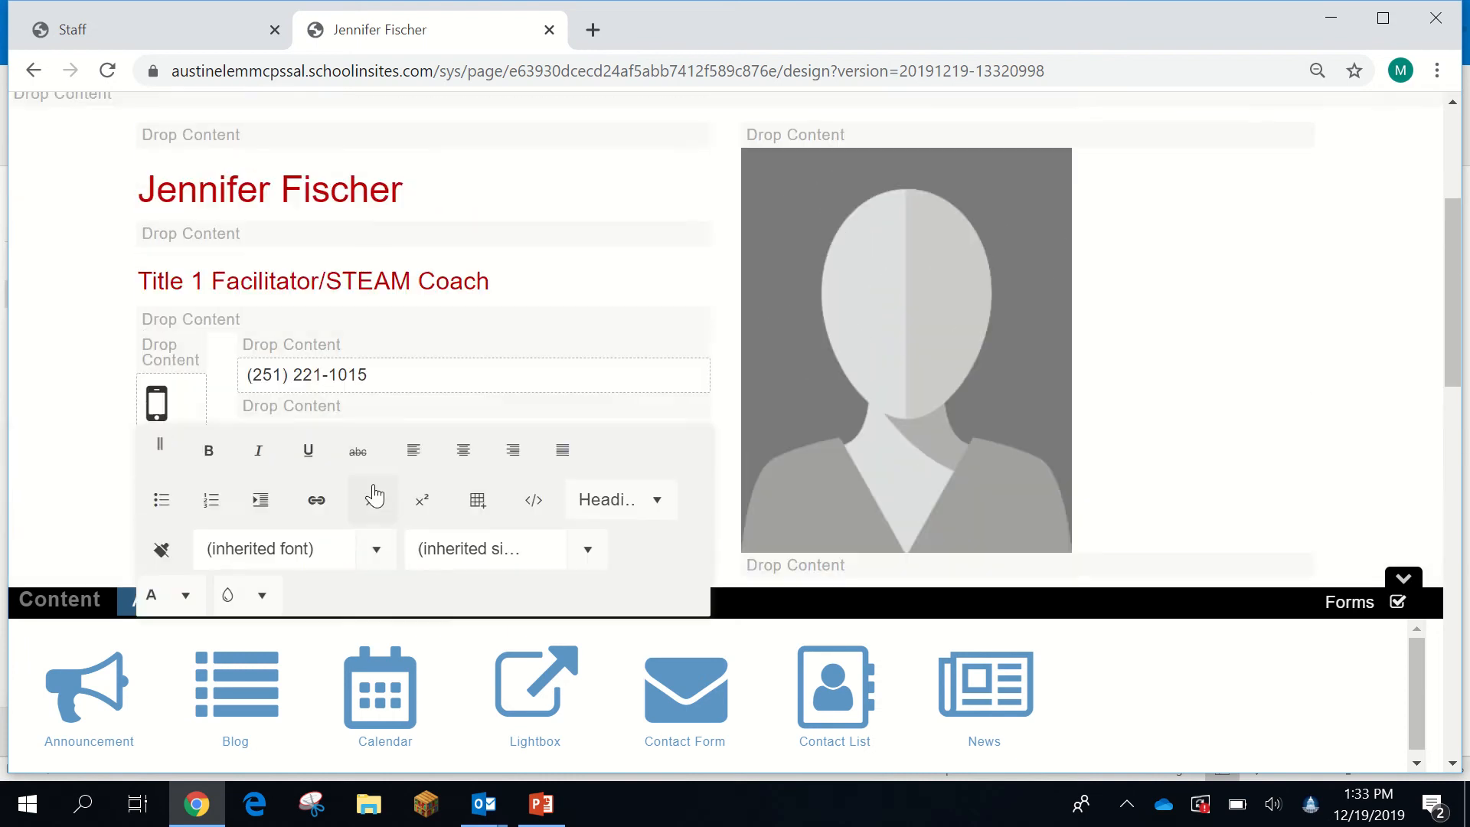
{"action": "scroll", "coordinate": [293, 392], "scroll_direction": "down", "scroll_amount": 4}
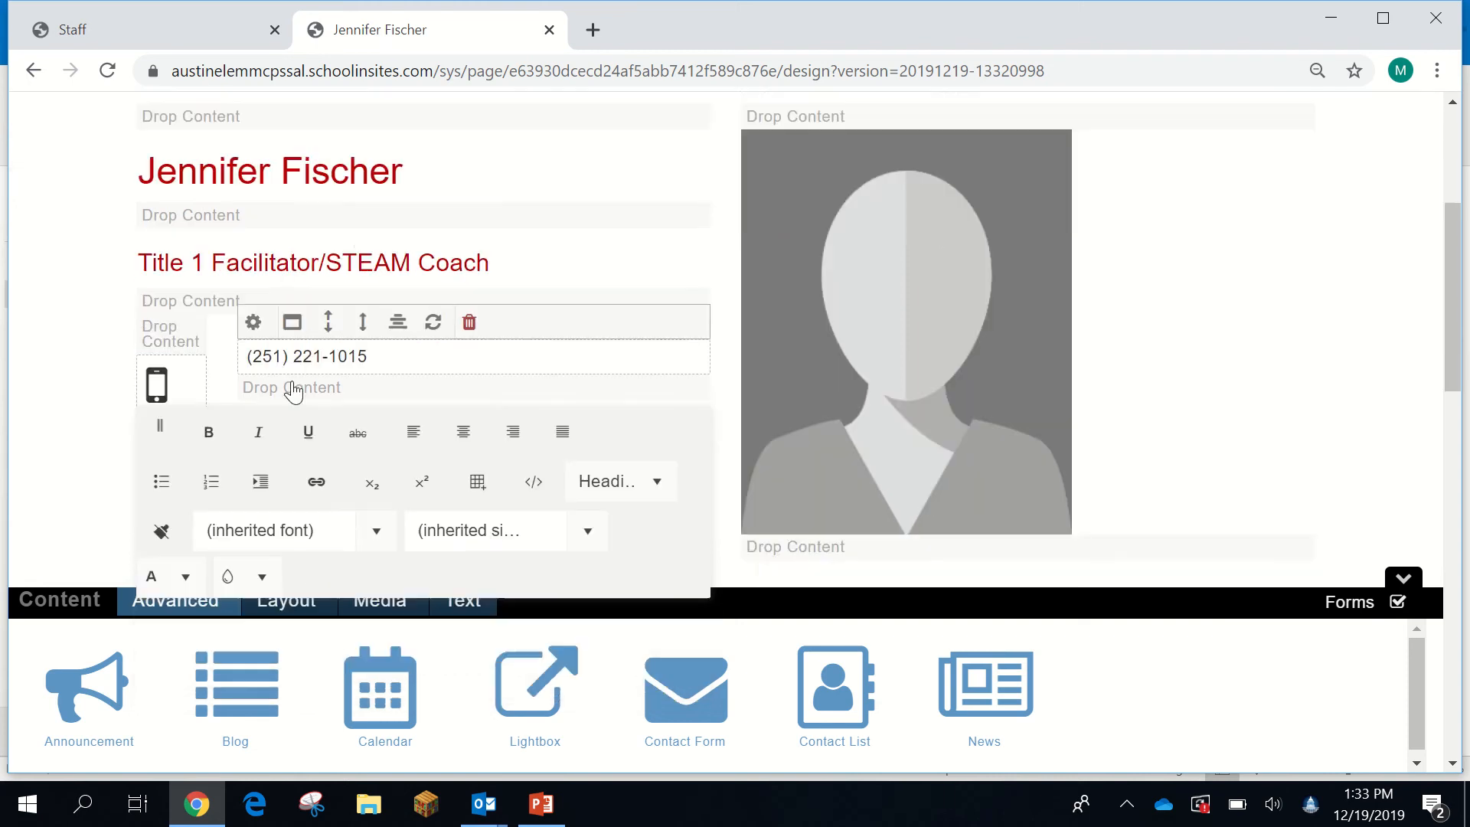
{"action": "scroll", "coordinate": [293, 392], "scroll_direction": "up", "scroll_amount": 1}
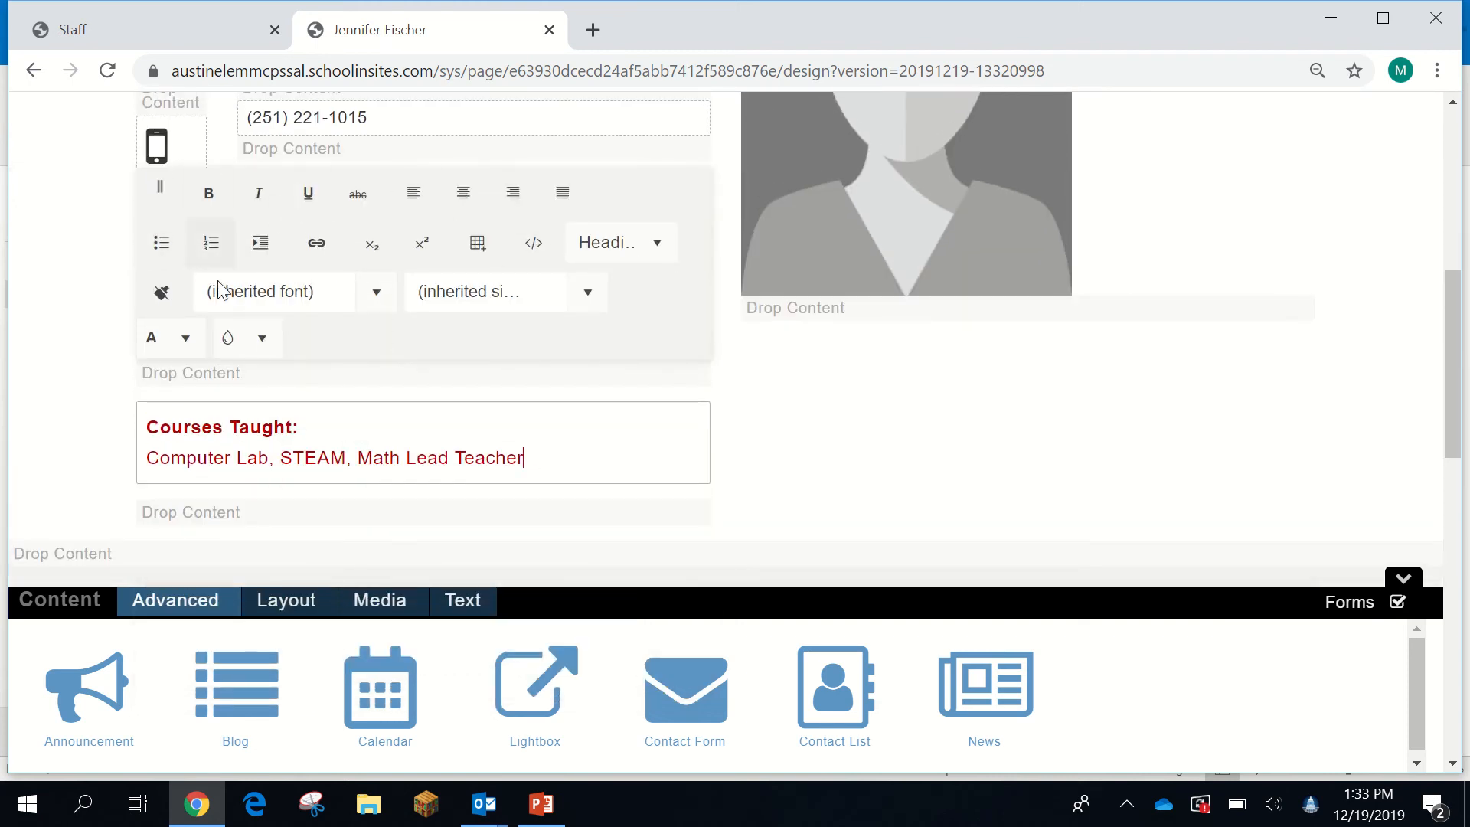
{"action": "mouse_move", "coordinate": [400, 410]}
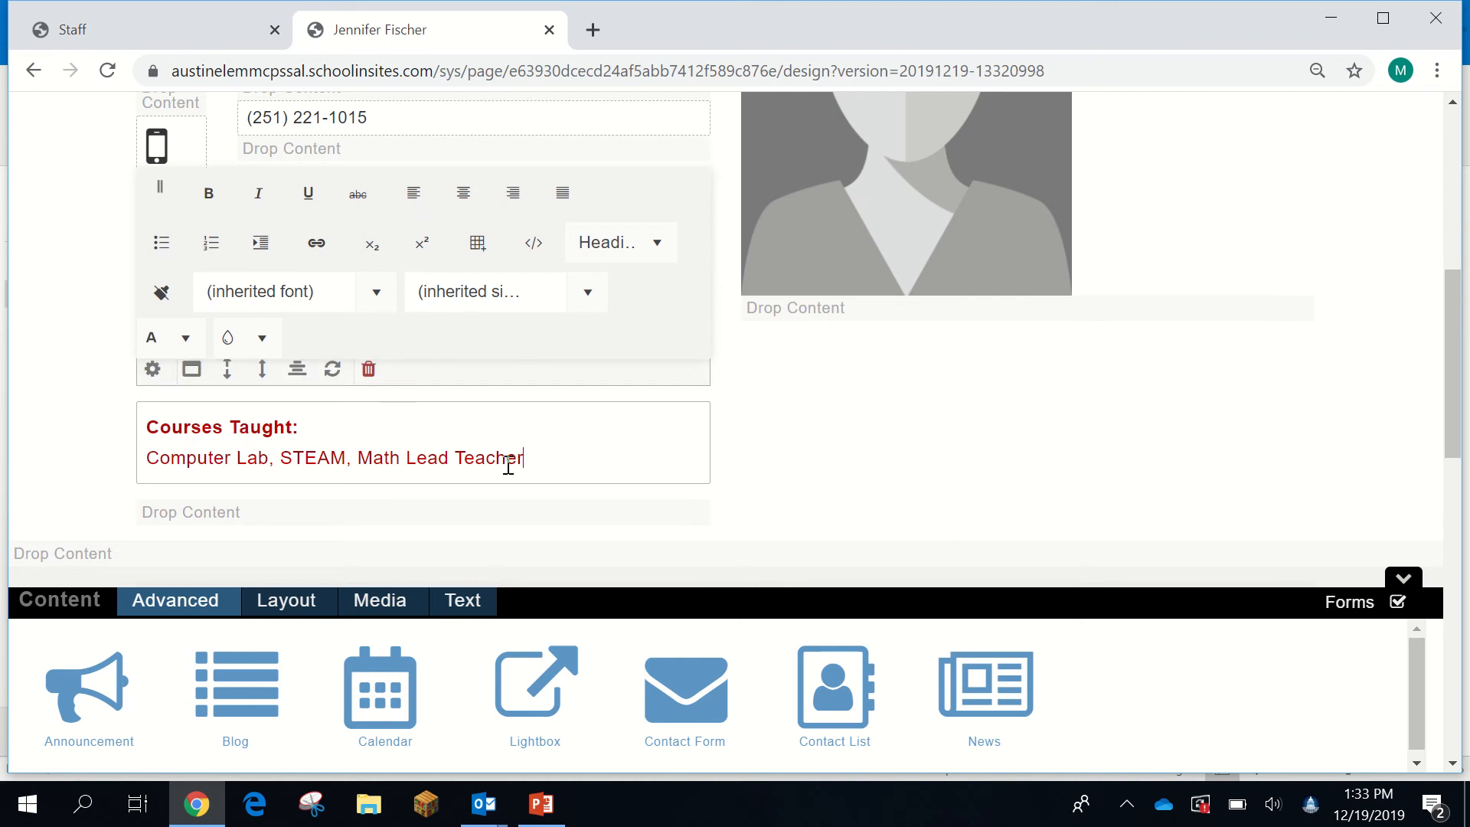
{"action": "left_click_drag", "start_coordinate": [539, 459], "coordinate": [146, 457]}
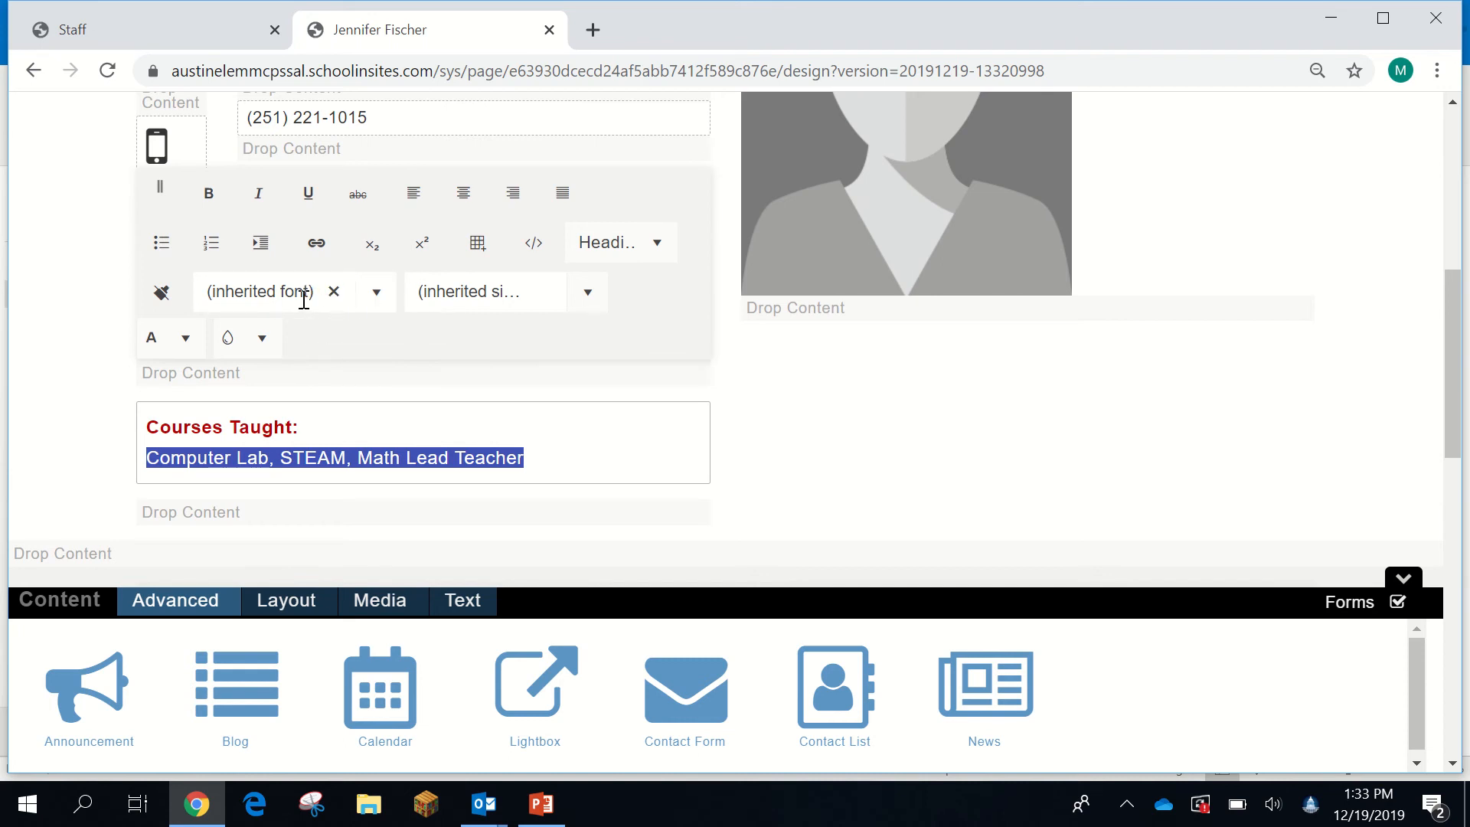
- Apply the Impact font to the courses line
{"action": "left_click", "coordinate": [377, 293]}
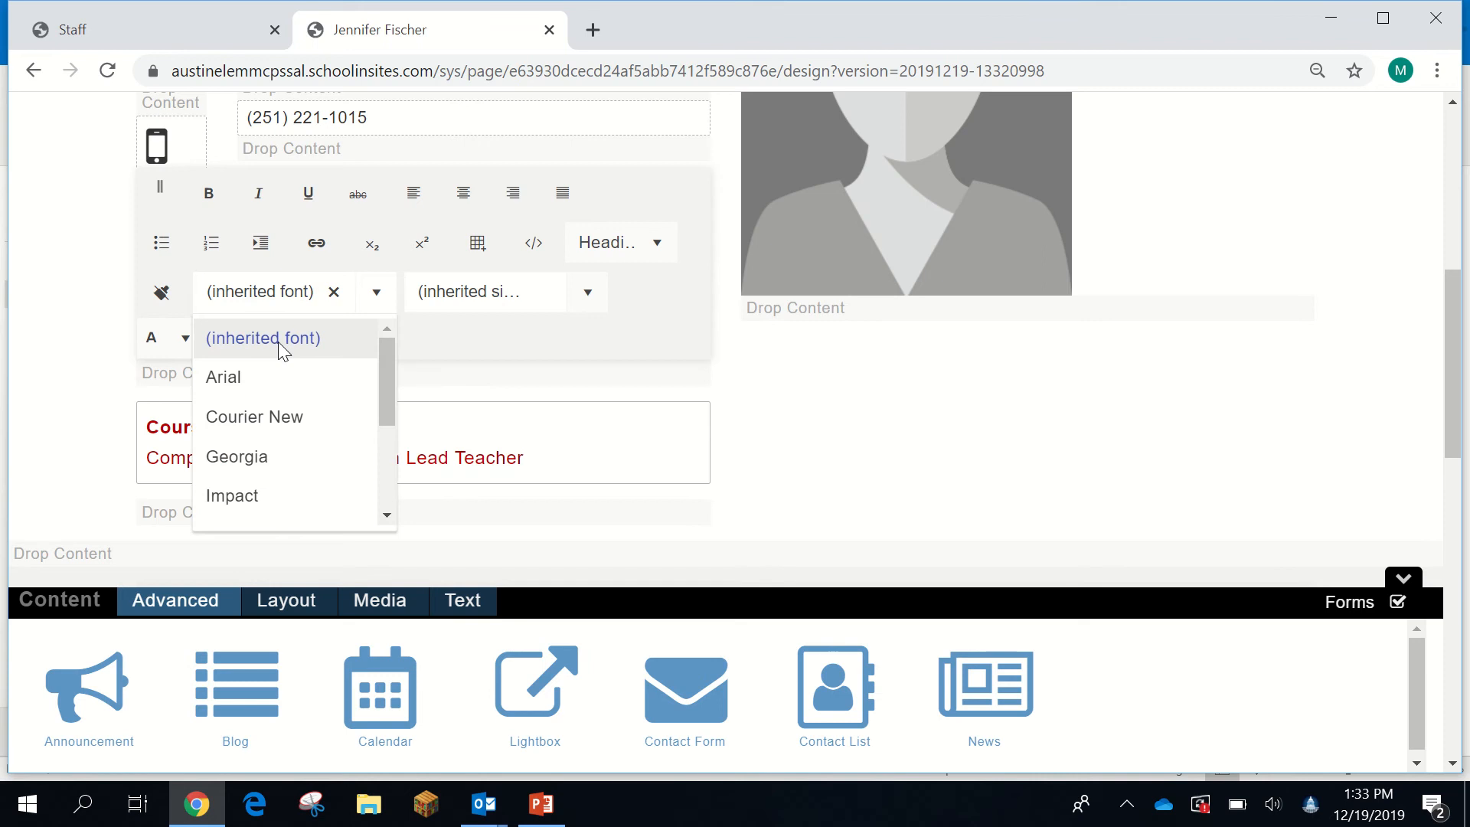
{"action": "left_click", "coordinate": [255, 499]}
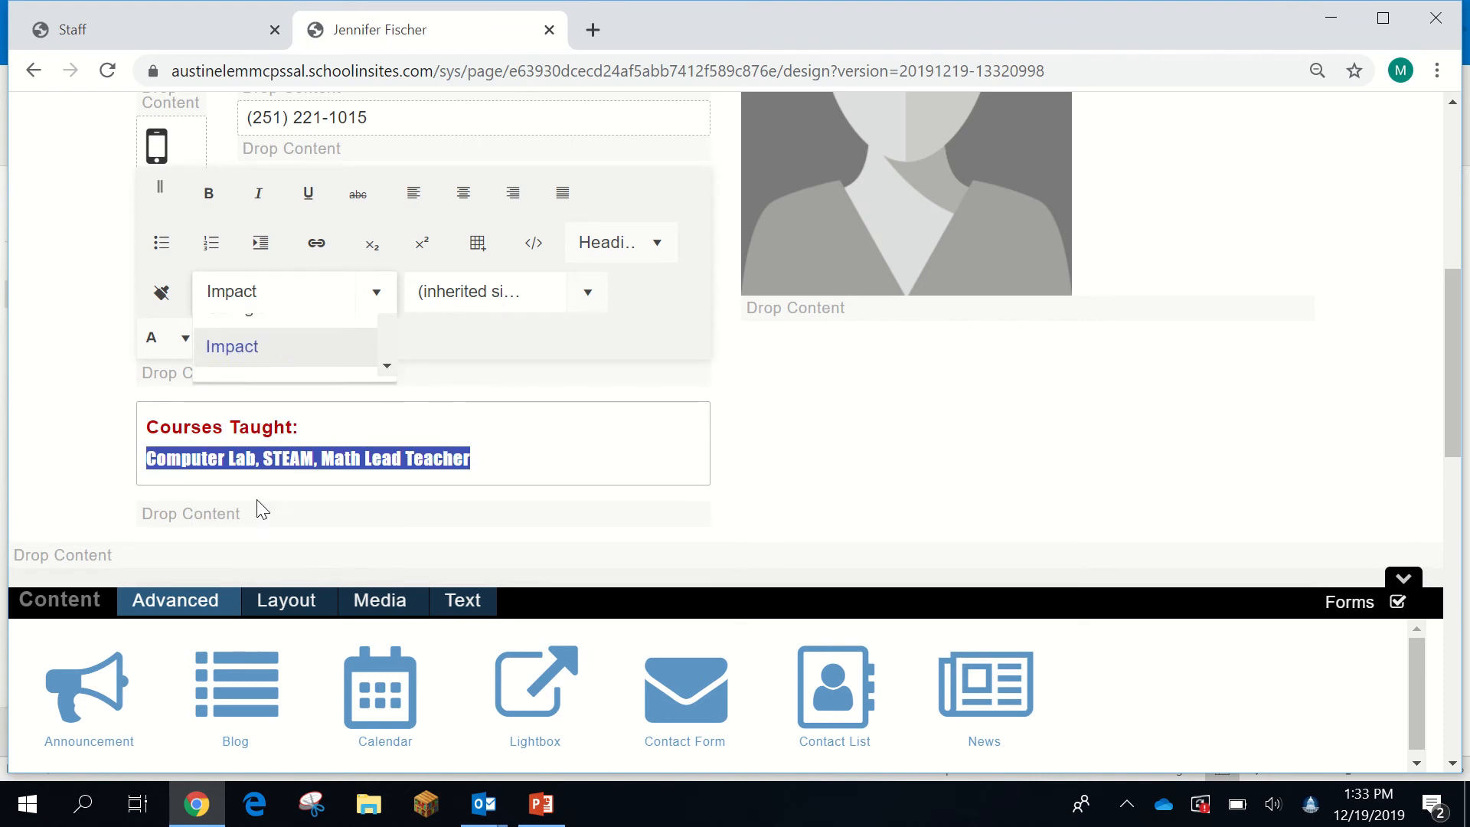
{"action": "left_click", "coordinate": [505, 458]}
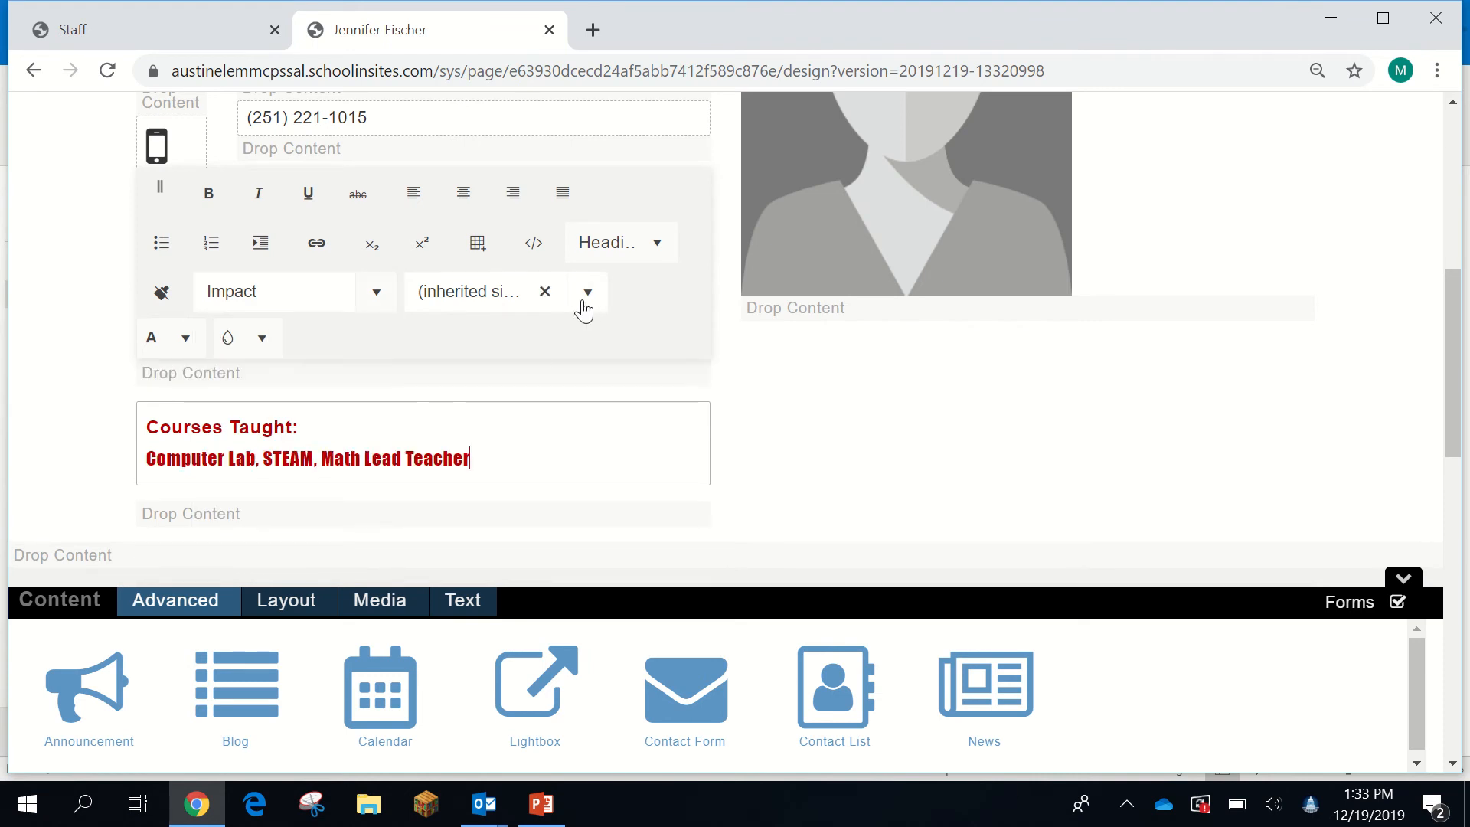
{"action": "left_click_drag", "start_coordinate": [487, 457], "coordinate": [142, 470]}
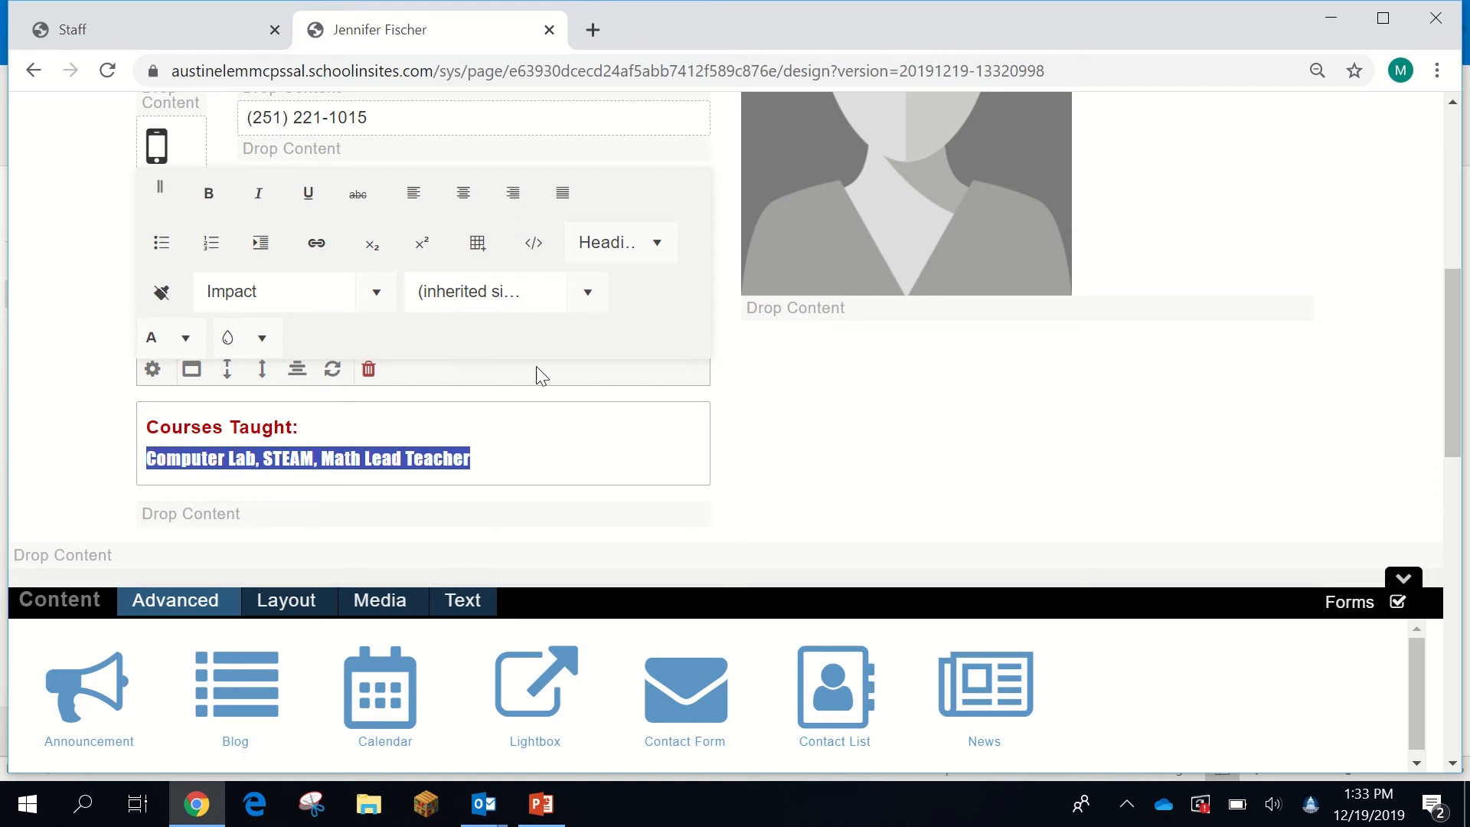
{"action": "left_click", "coordinate": [587, 294]}
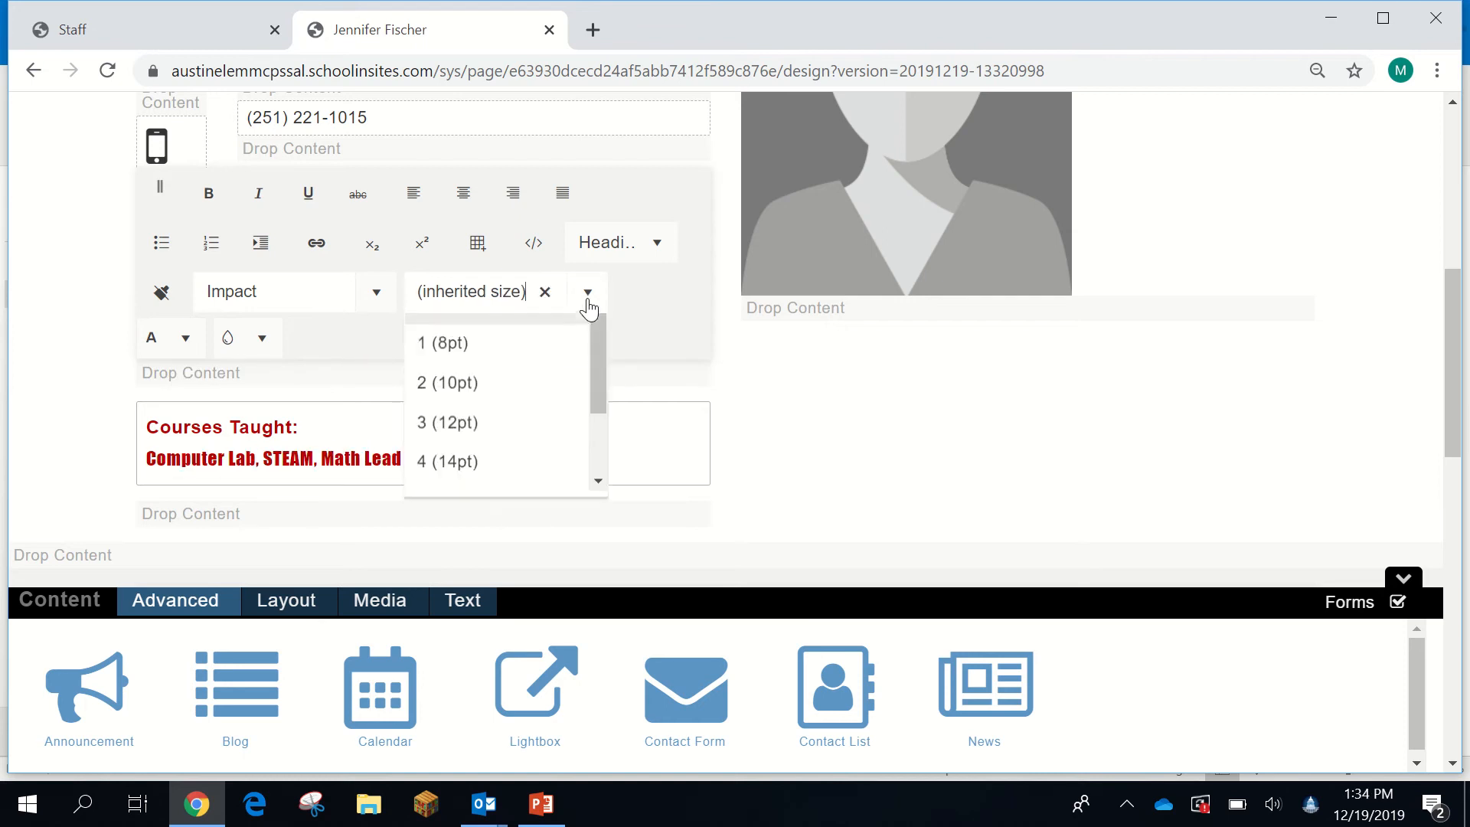
{"action": "left_click", "coordinate": [657, 445]}
- Colour the courses line dark blue
{"action": "left_click_drag", "start_coordinate": [481, 458], "coordinate": [143, 459]}
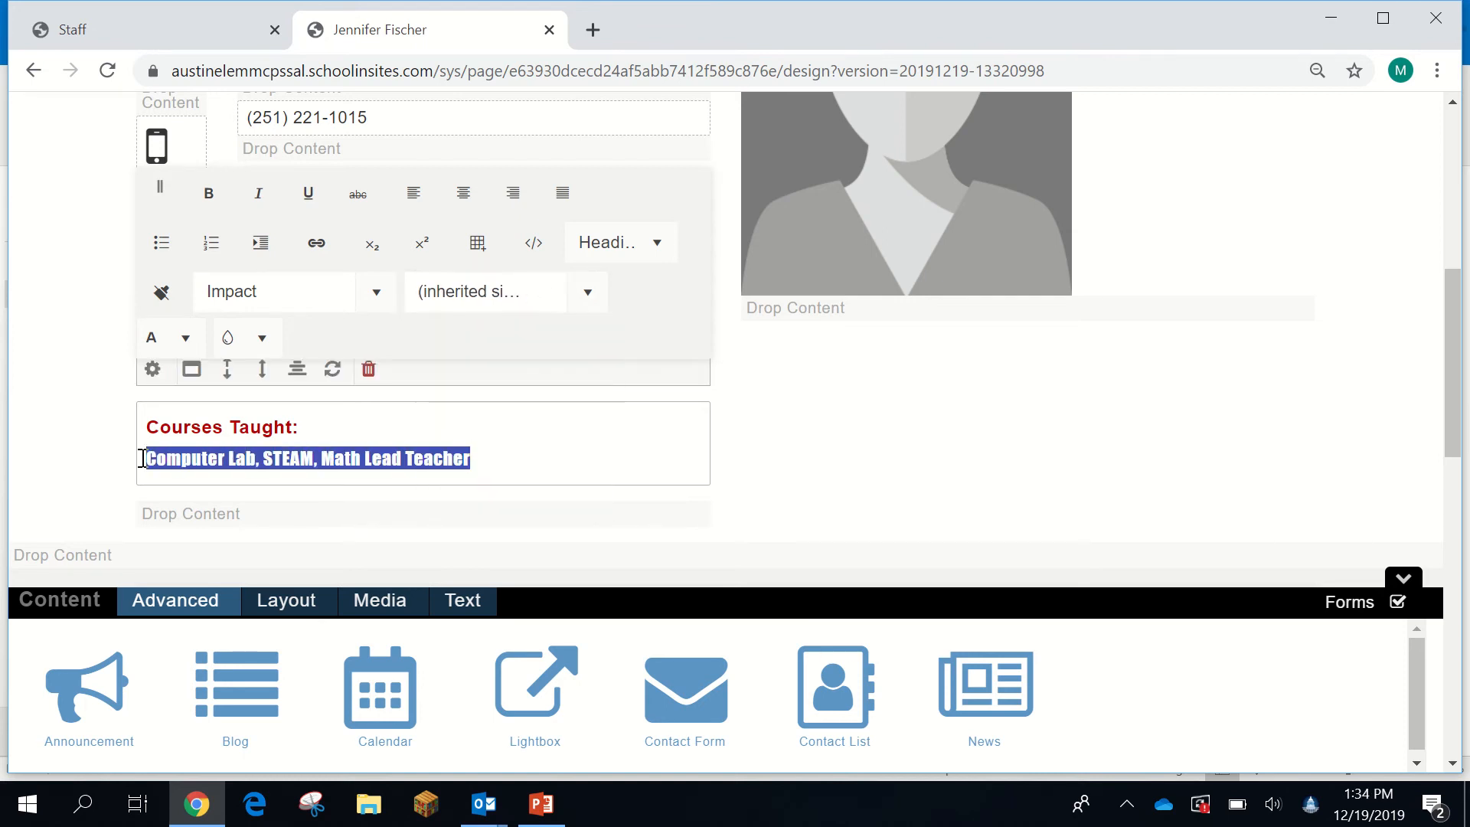
{"action": "left_click", "coordinate": [186, 338]}
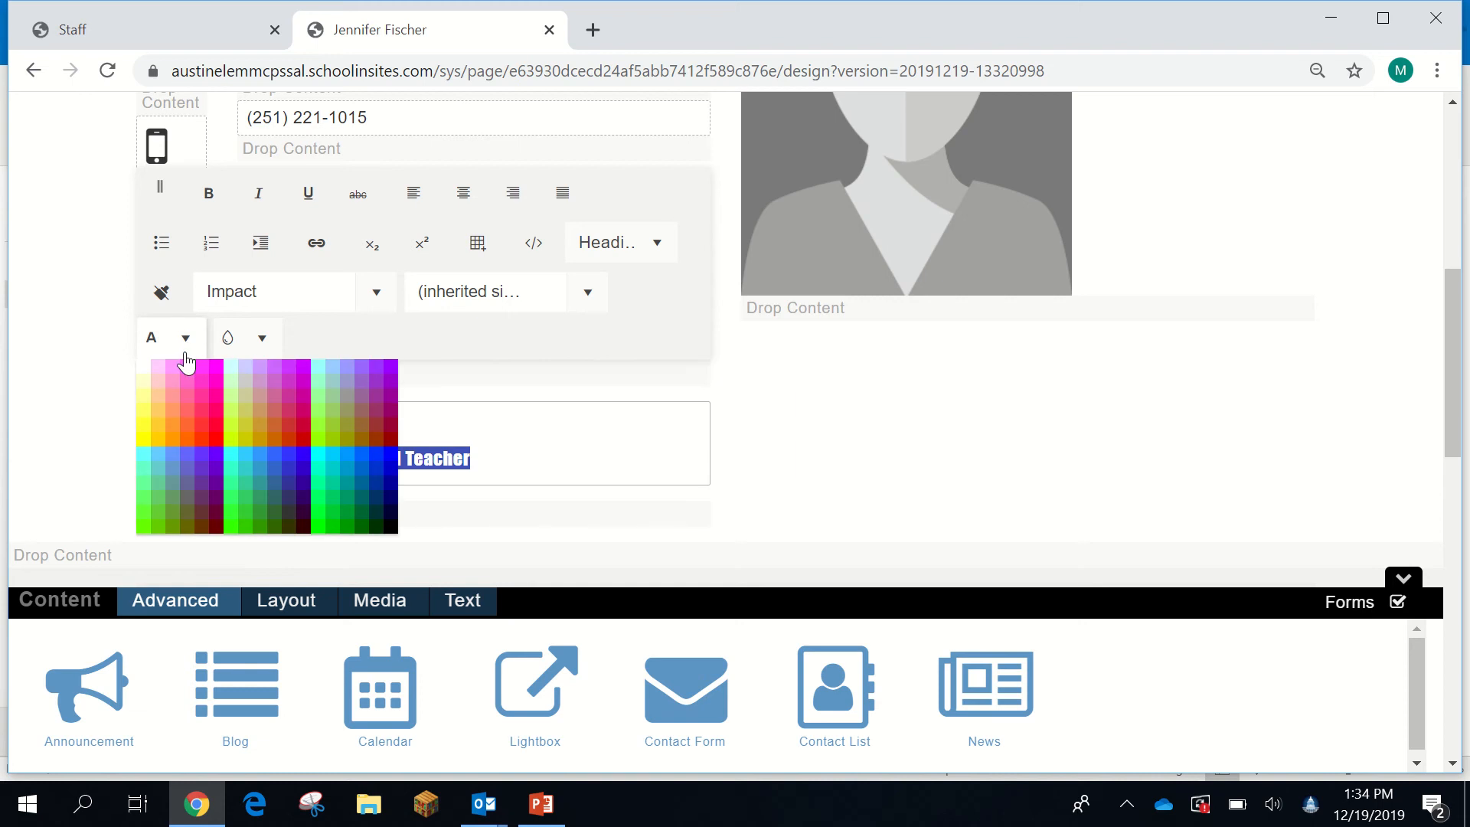
{"action": "left_click", "coordinate": [308, 484]}
{"action": "left_click", "coordinate": [541, 460]}
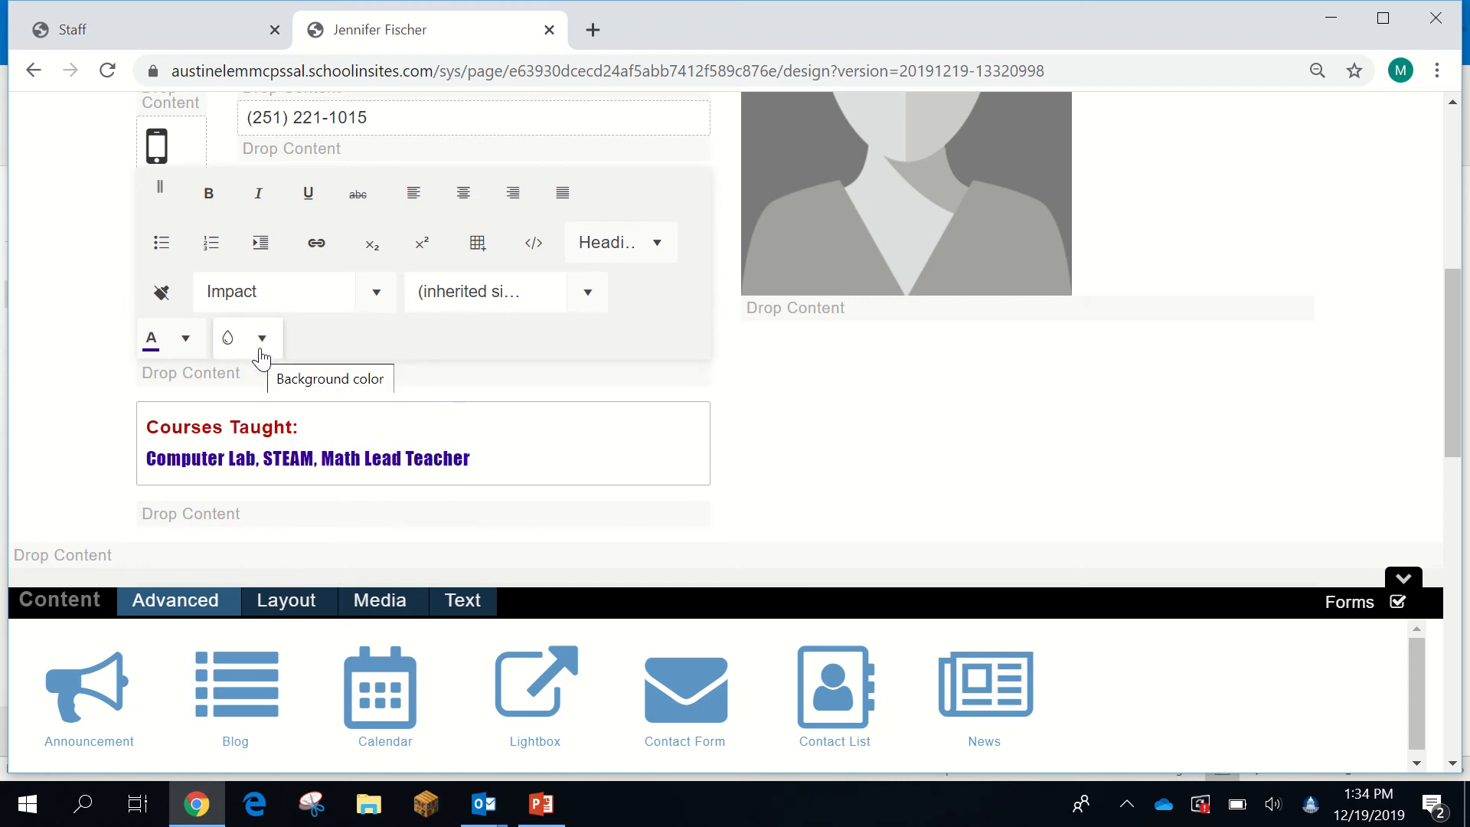
{"action": "left_click", "coordinate": [764, 459]}
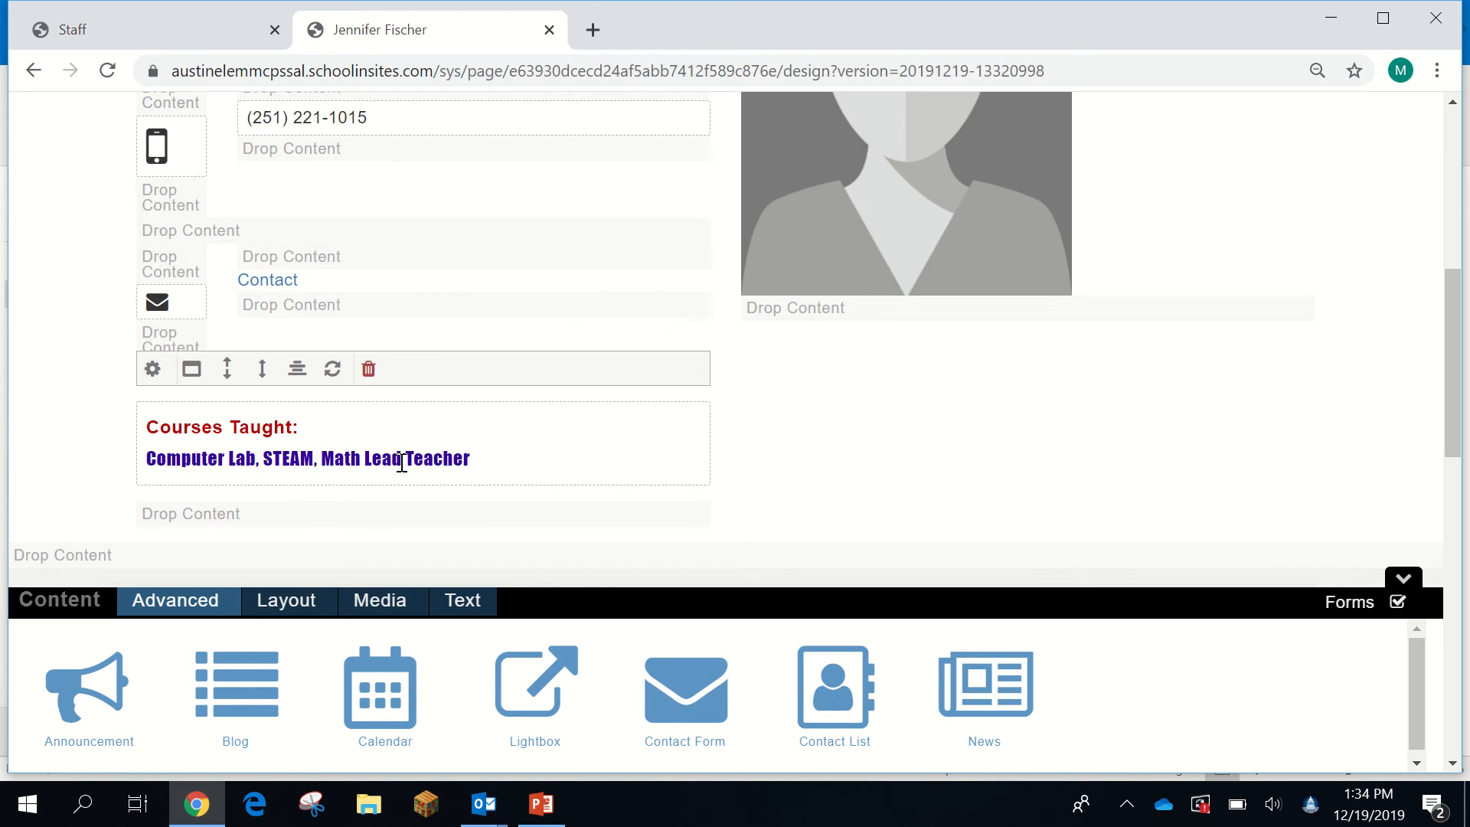
- Set the Courses Taught box background to Muted
{"action": "left_click", "coordinate": [193, 374]}
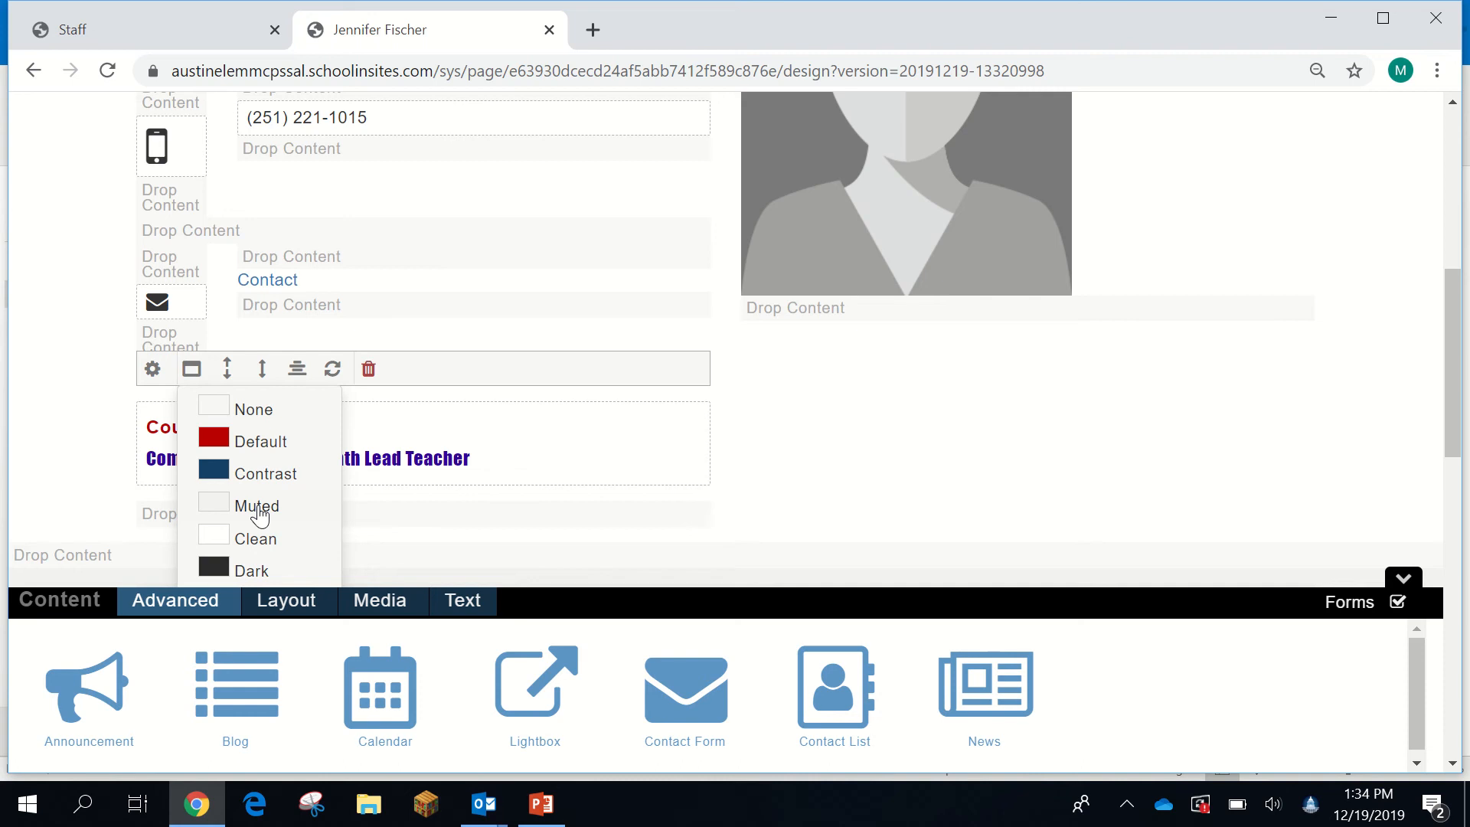
{"action": "left_click", "coordinate": [258, 507]}
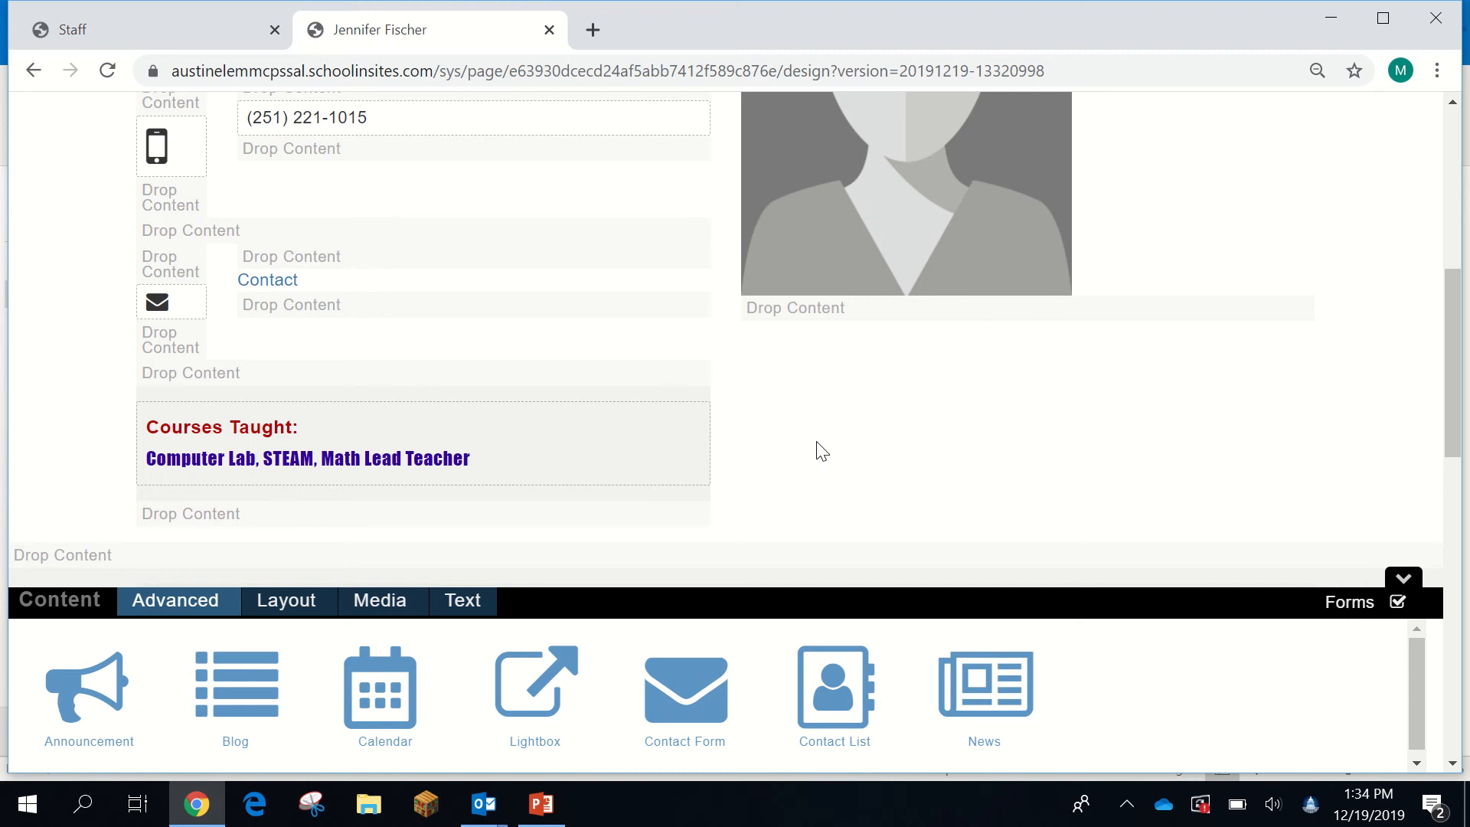
{"action": "scroll", "coordinate": [1018, 463], "scroll_direction": "down", "scroll_amount": 5}
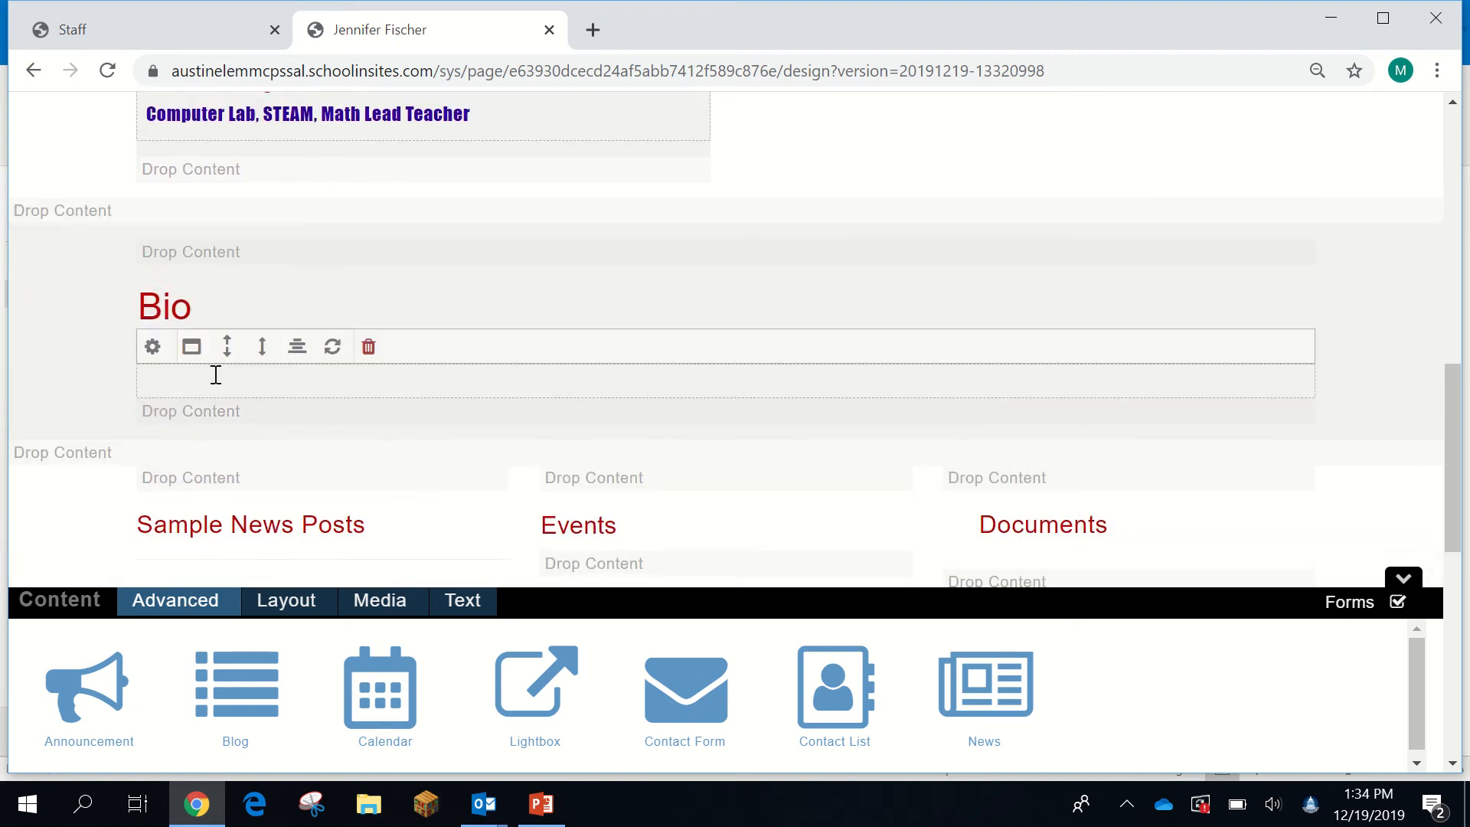
- Place a Text Editor block and then a Title block under the Bio heading
{"action": "scroll", "coordinate": [351, 371], "scroll_direction": "down", "scroll_amount": 2}
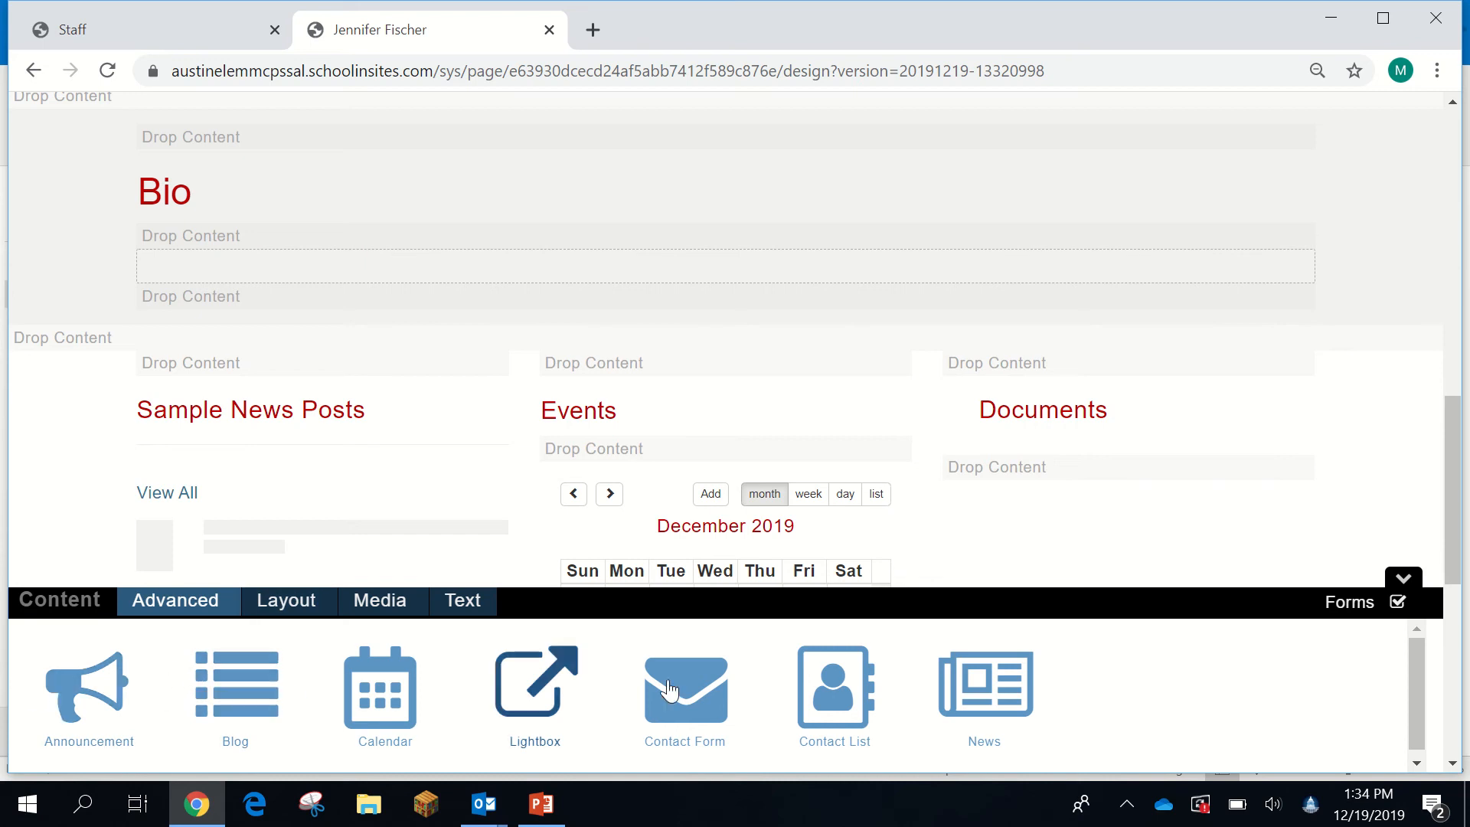
{"action": "left_click", "coordinate": [456, 605]}
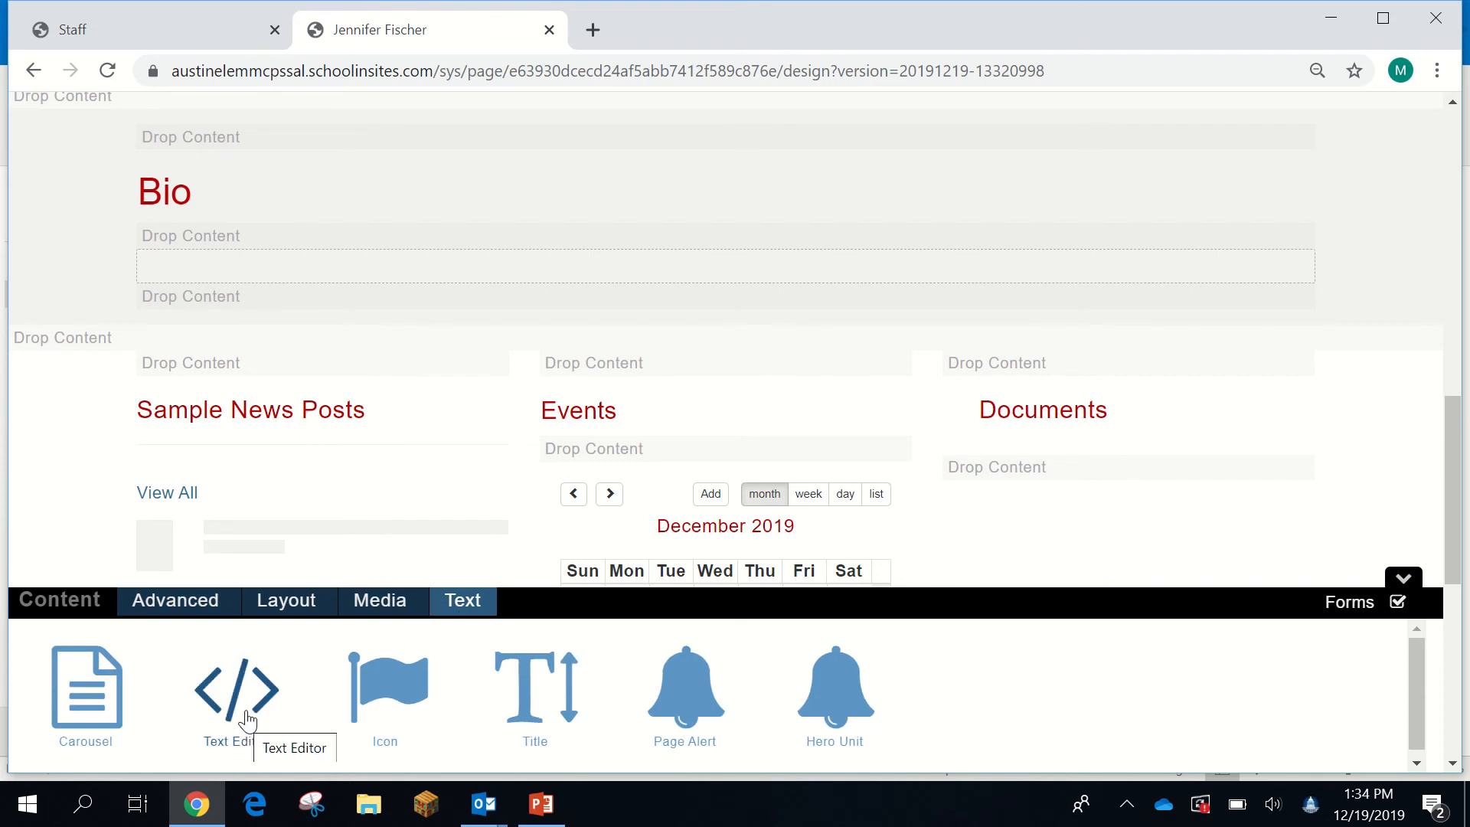
{"action": "left_click_drag", "start_coordinate": [246, 720], "coordinate": [231, 245]}
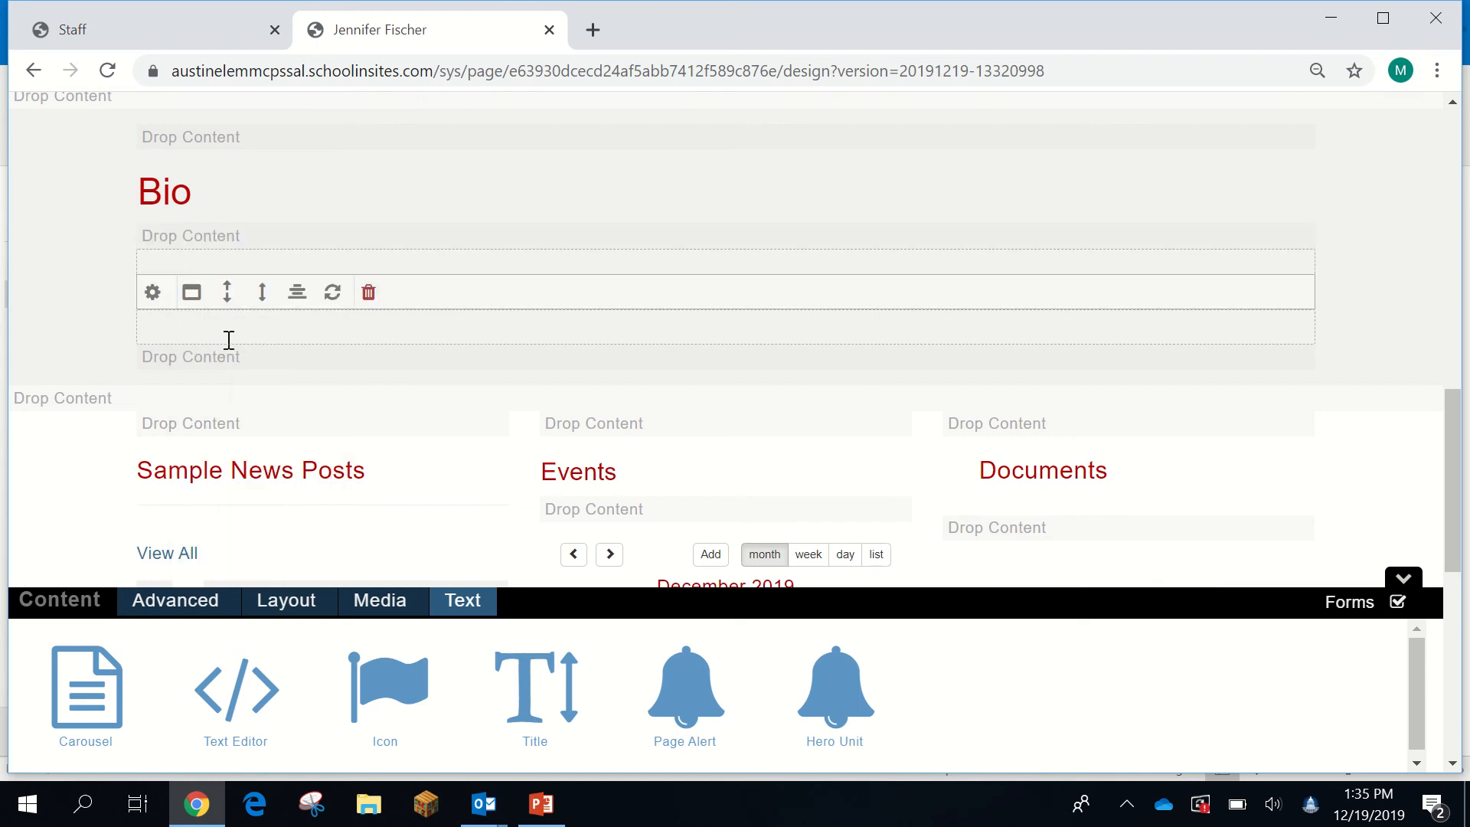
{"action": "left_click", "coordinate": [195, 264]}
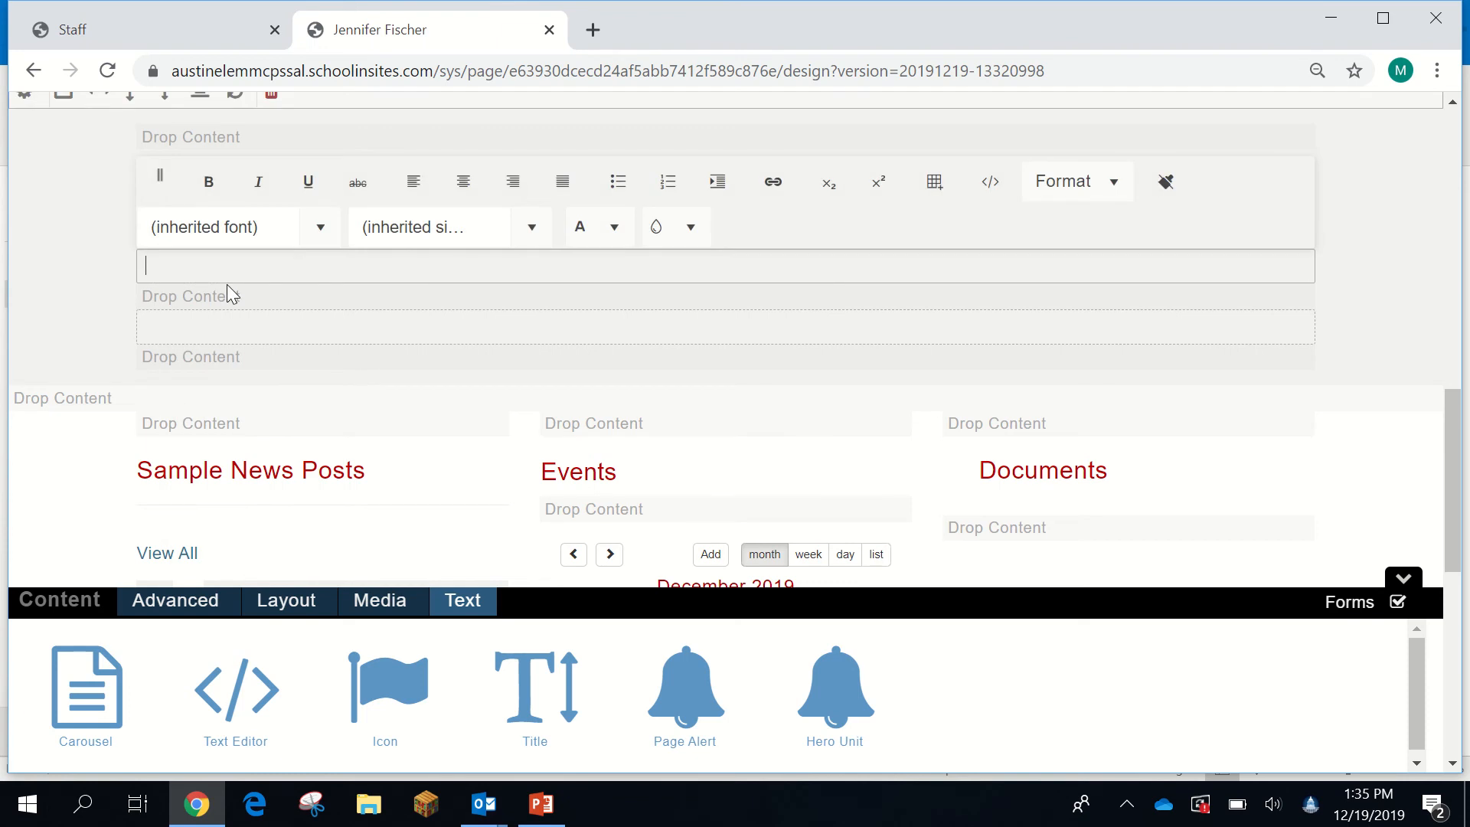
{"action": "left_click_drag", "start_coordinate": [527, 721], "coordinate": [226, 254]}
- Retitle the Sample Title heading as 'Education' and open the empty text block beneath it
{"action": "left_click", "coordinate": [372, 302]}
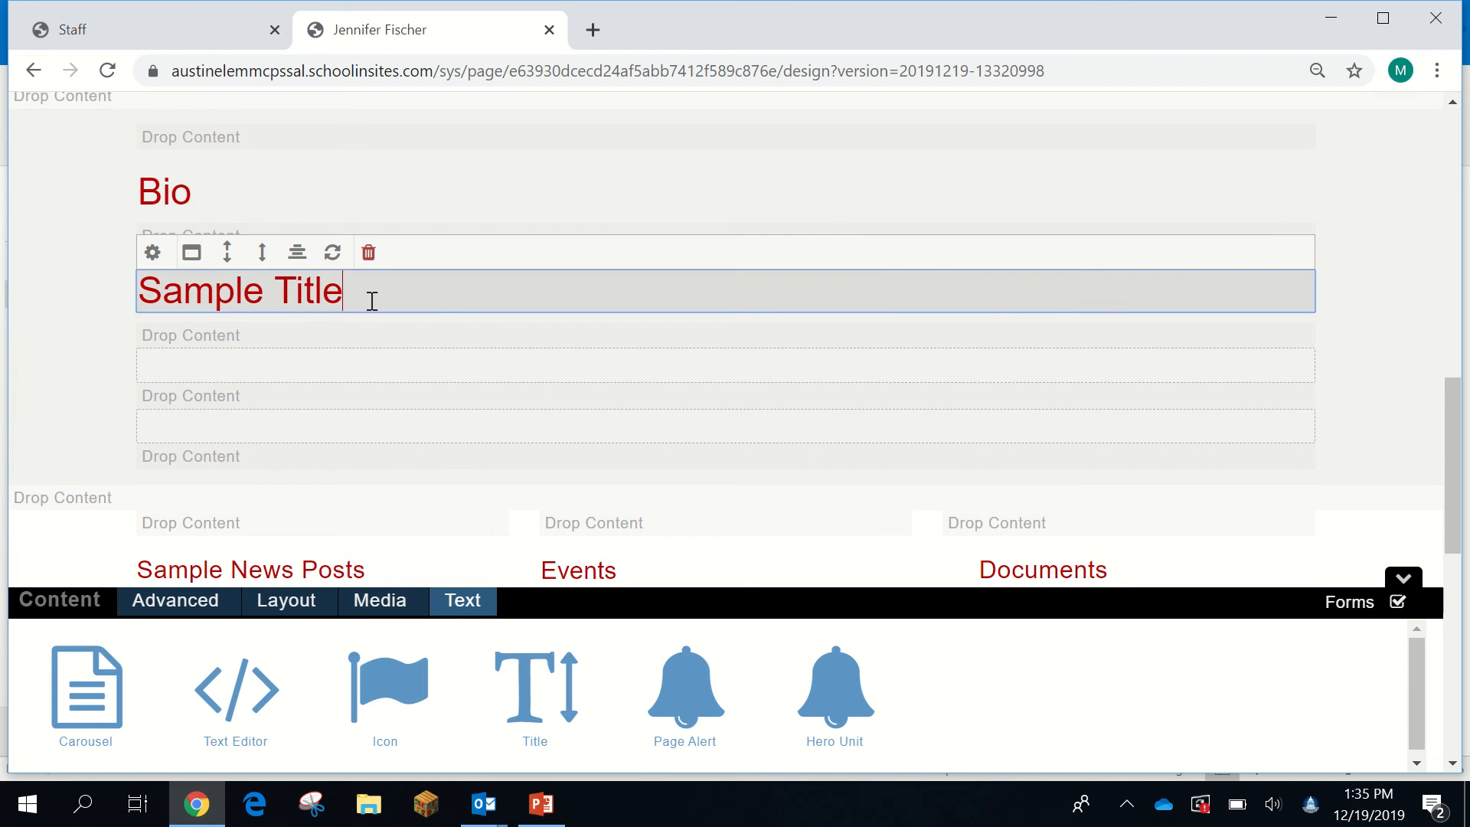
{"action": "left_click_drag", "start_coordinate": [371, 302], "coordinate": [145, 298]}
{"action": "type", "text": "Educatoin"}
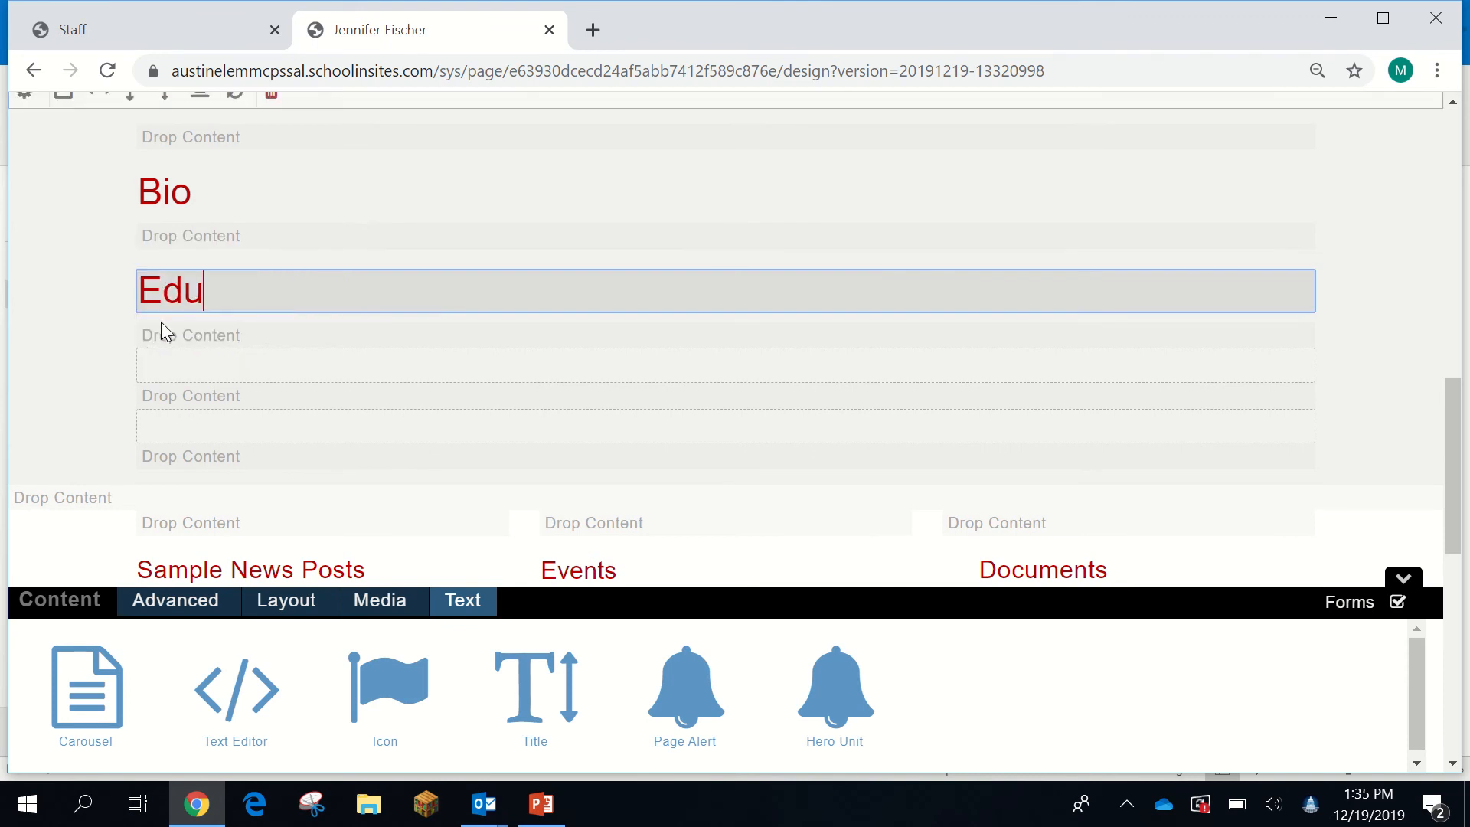
{"action": "key", "text": "BackSpace"}
{"action": "key", "text": "BackSpace"}
{"action": "key", "text": "BackSpace"}
{"action": "type", "text": "on"}
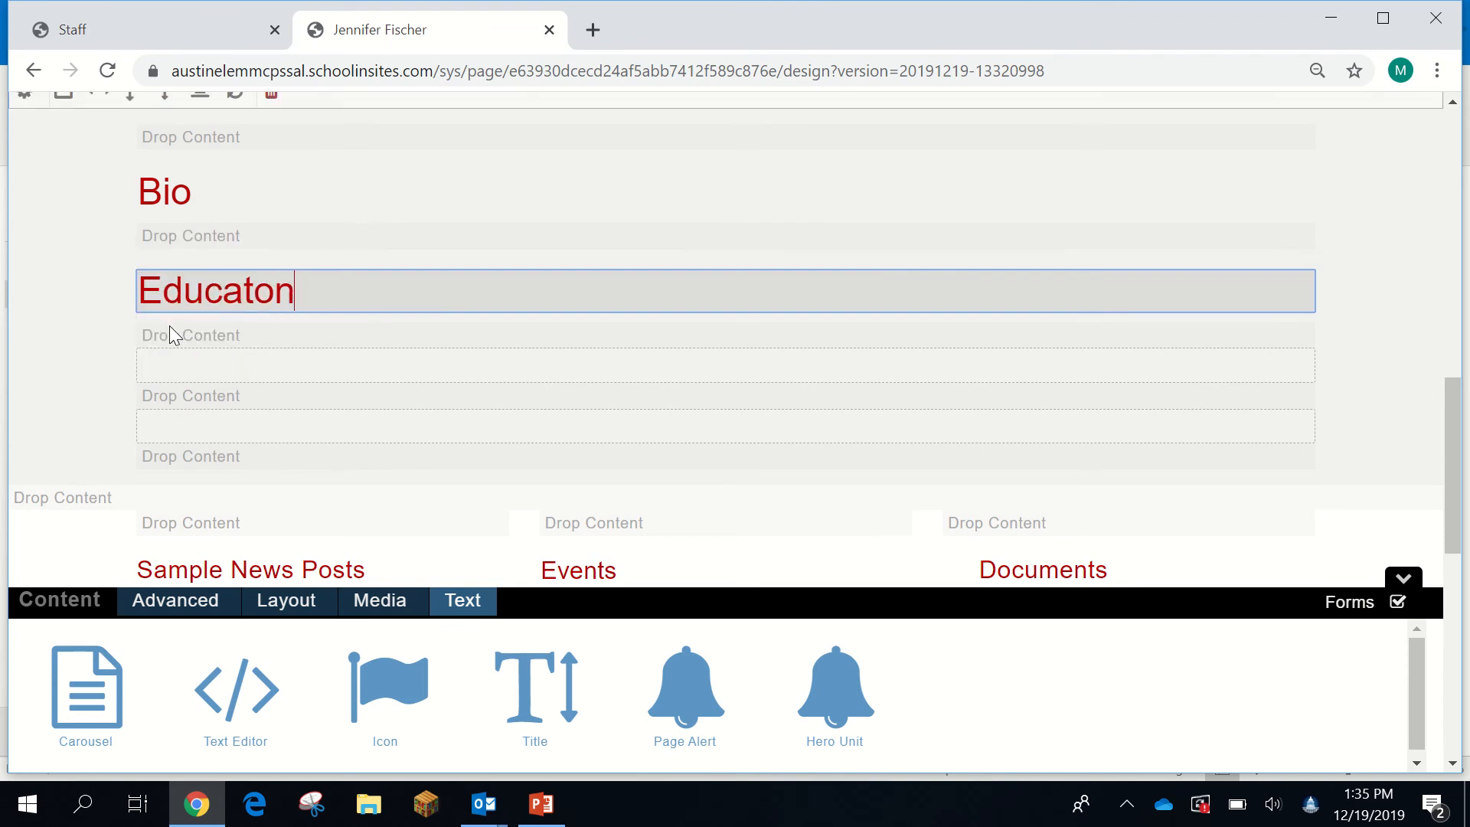
{"action": "key", "text": "BackSpace"}
{"action": "key", "text": "BackSpace"}
{"action": "type", "text": "ion"}
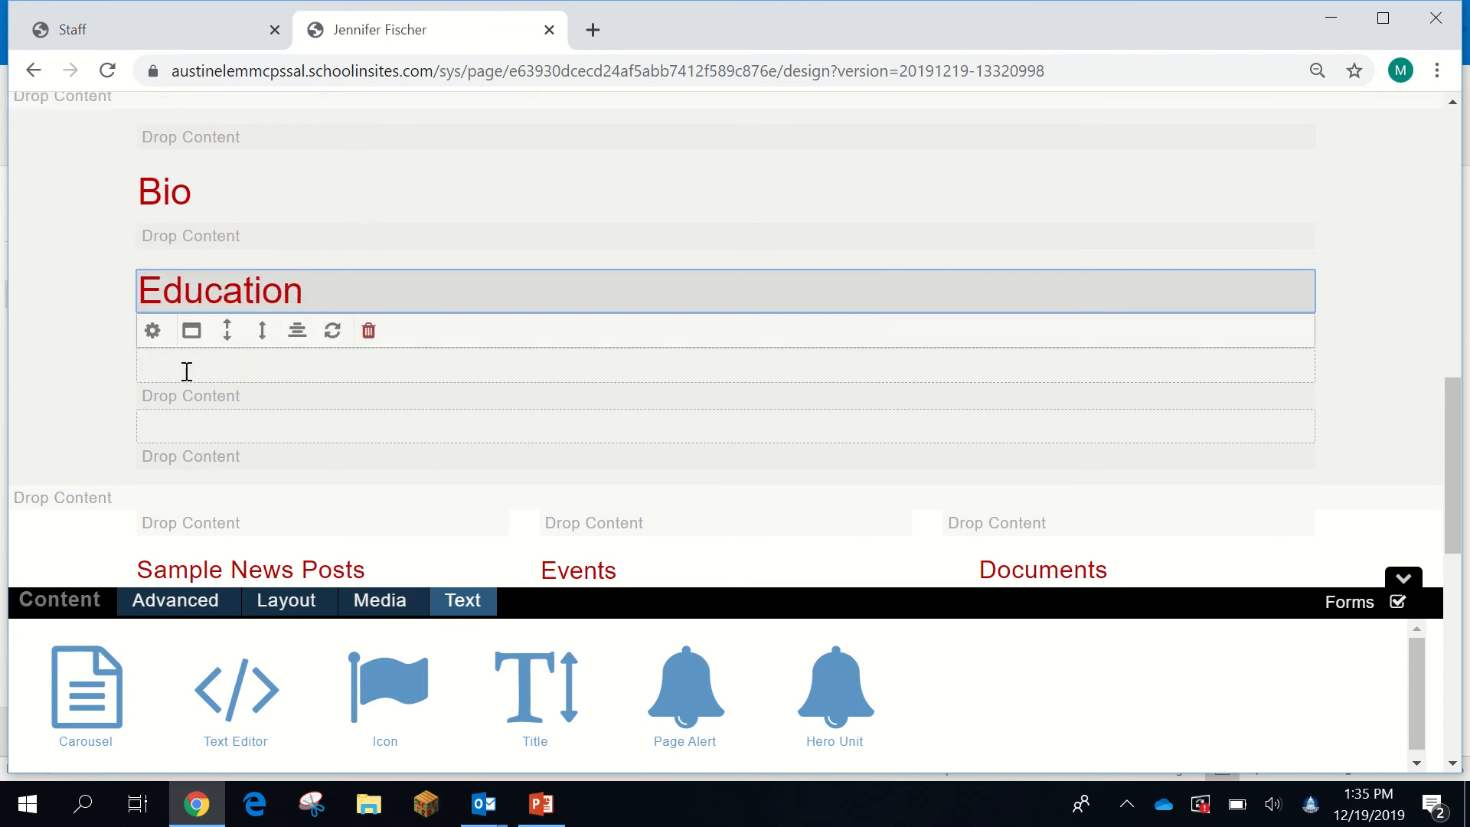
{"action": "left_click", "coordinate": [198, 377]}
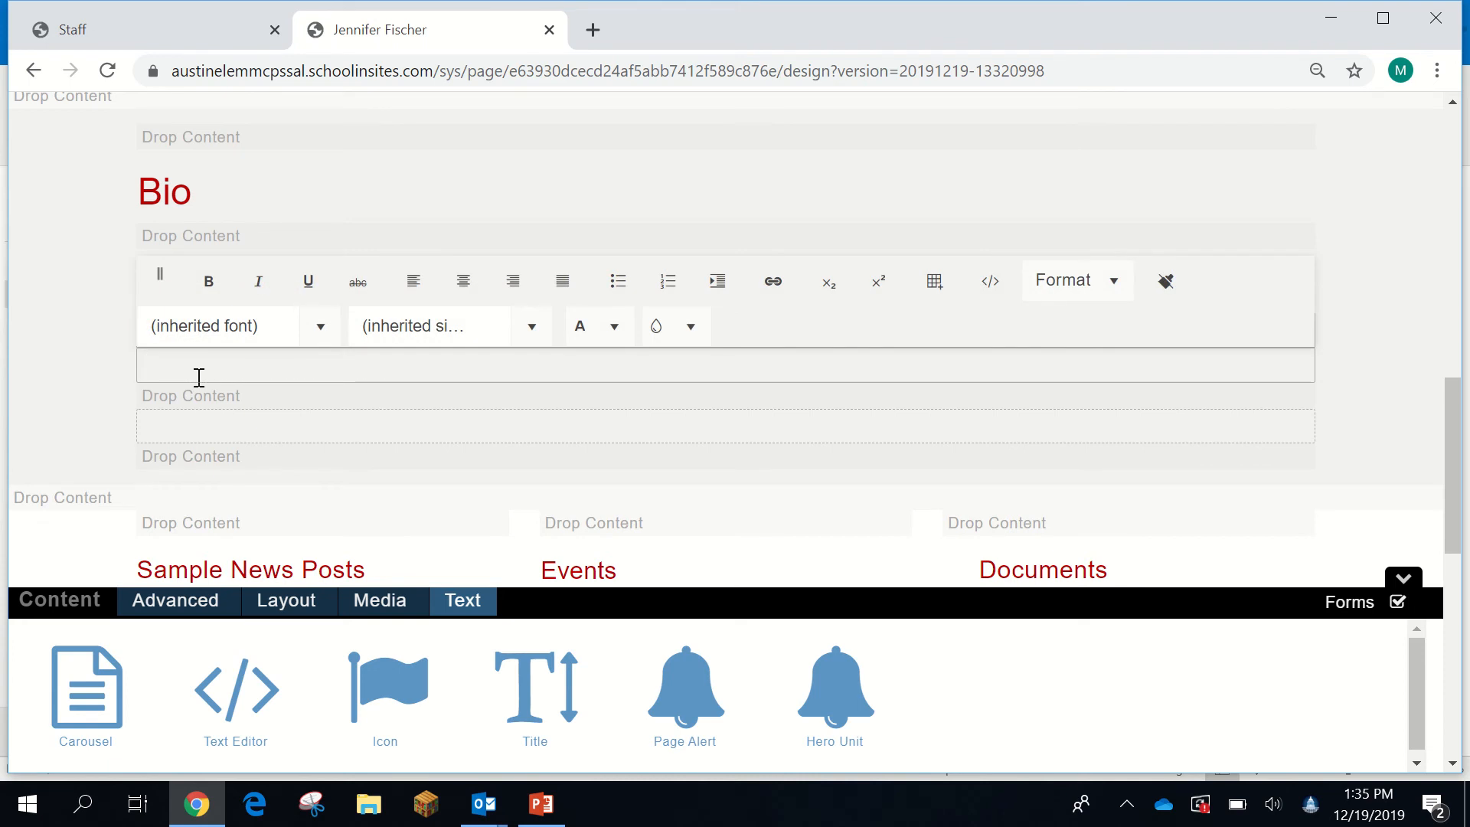
- Type two degree lines: Bachelor's in Leisure Services, and Master's in Alternative Teaching Springhill College
{"action": "type", "text": "Bachelor's in Leisure Services"}
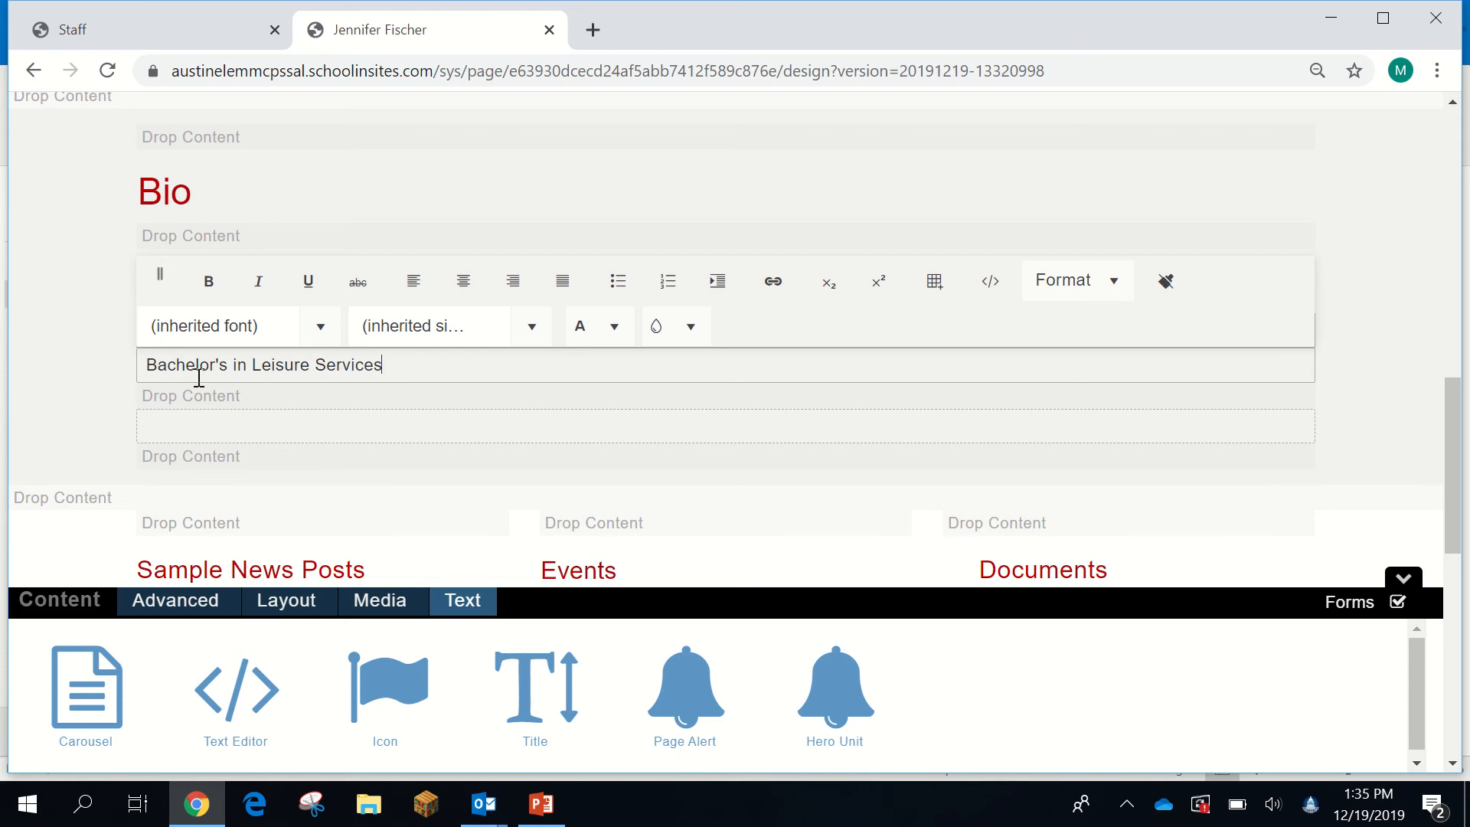
{"action": "key", "text": "Return"}
{"action": "type", "text": "Master's"}
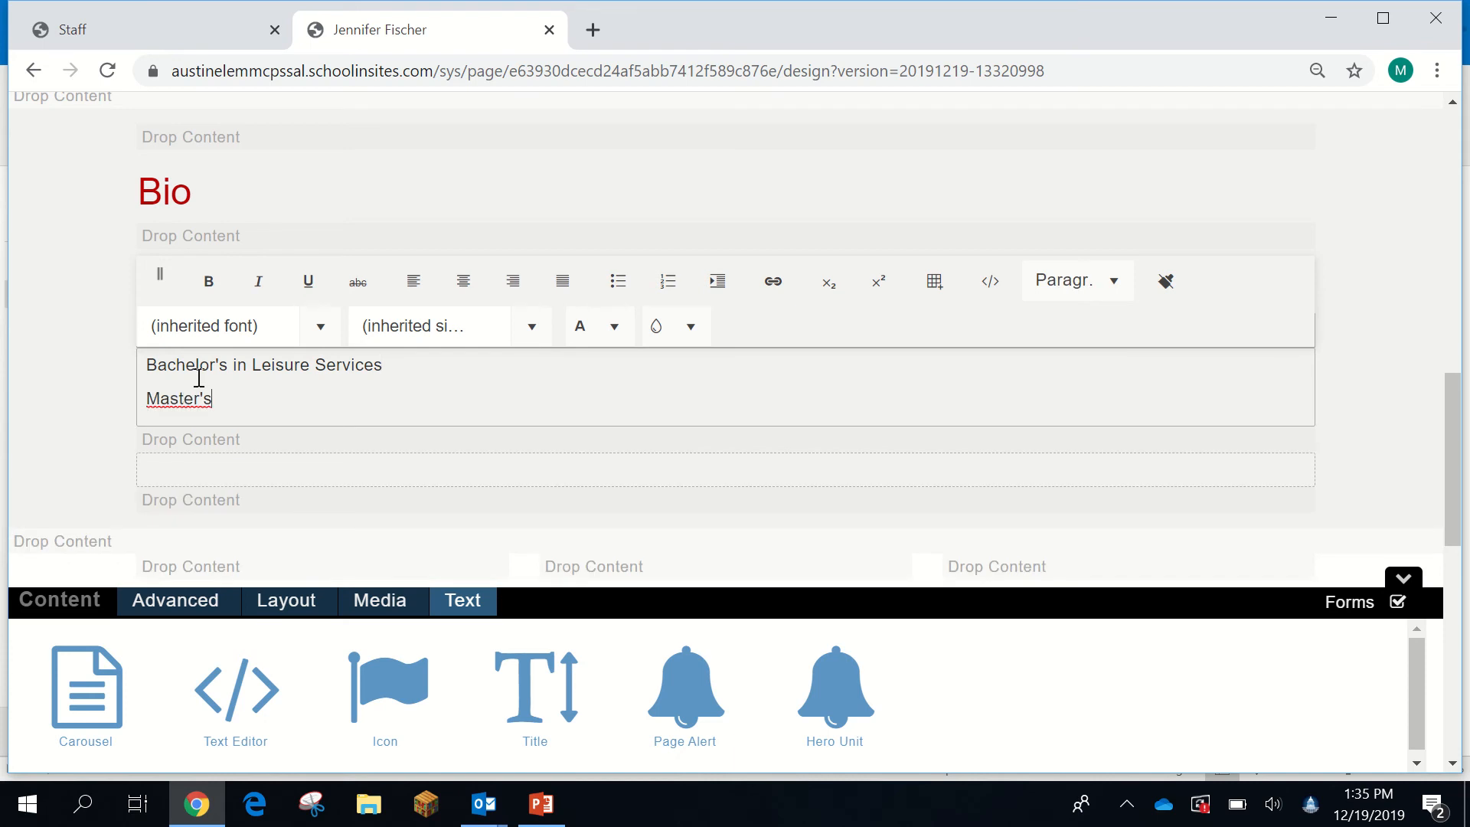
{"action": "type", "text": " in Alternative TE"}
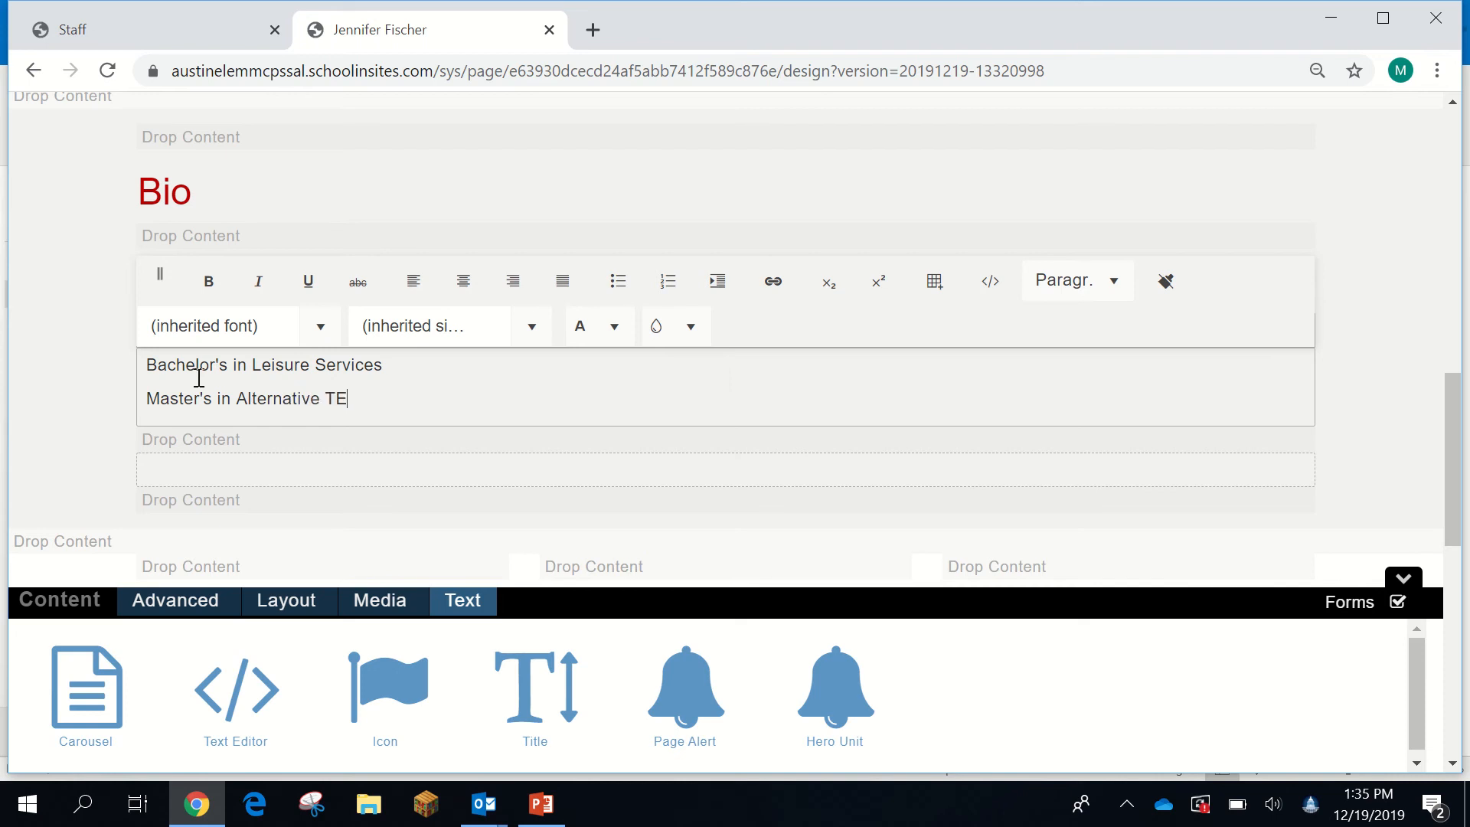
{"action": "type", "text": "ac"}
{"action": "key", "text": "BackSpace"}
{"action": "key", "text": "BackSpace"}
{"action": "key", "text": "BackSpace"}
{"action": "type", "text": "eaching Springh"}
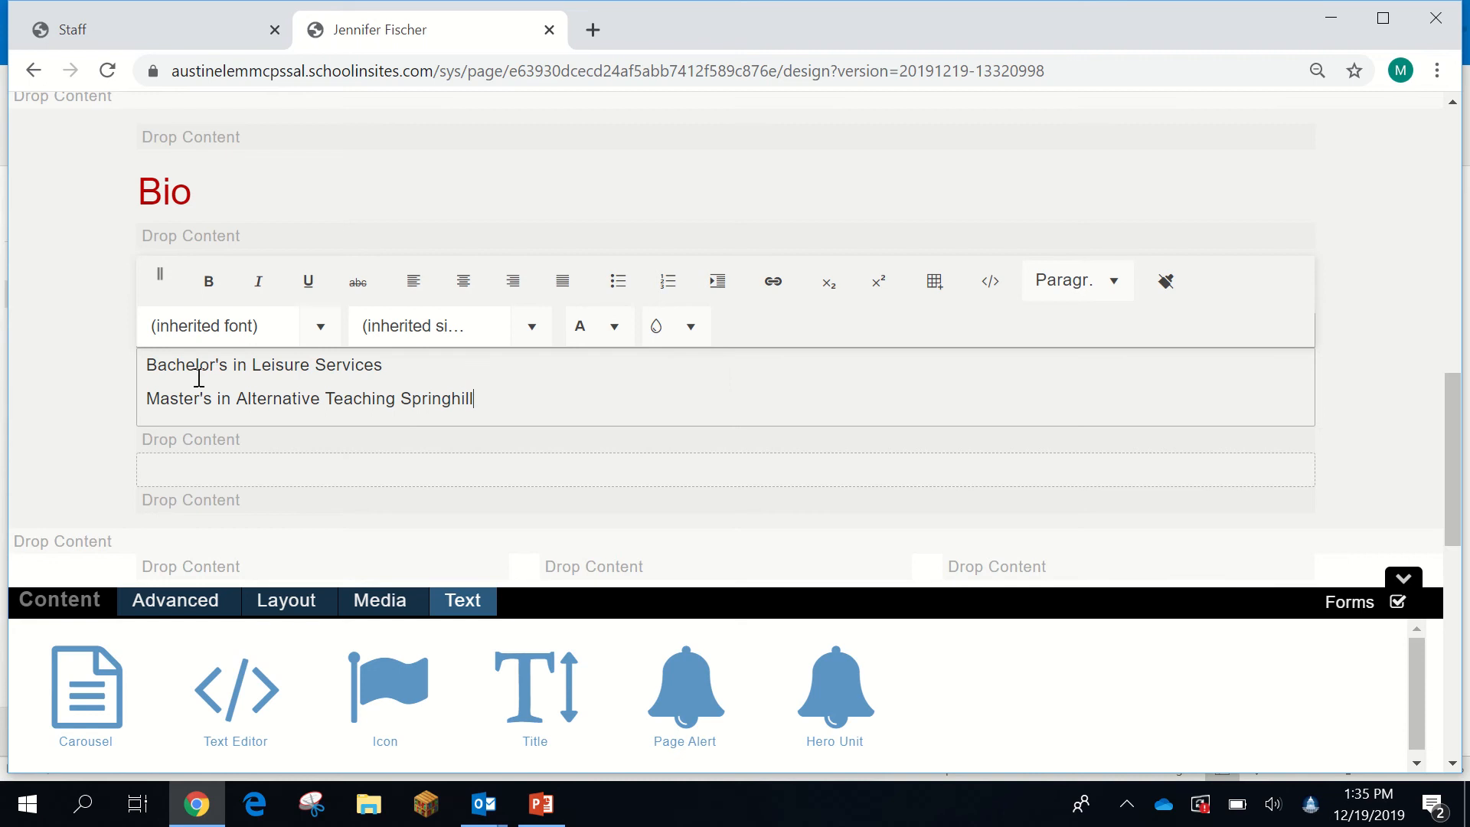
{"action": "mouse_move", "coordinate": [597, 6]}
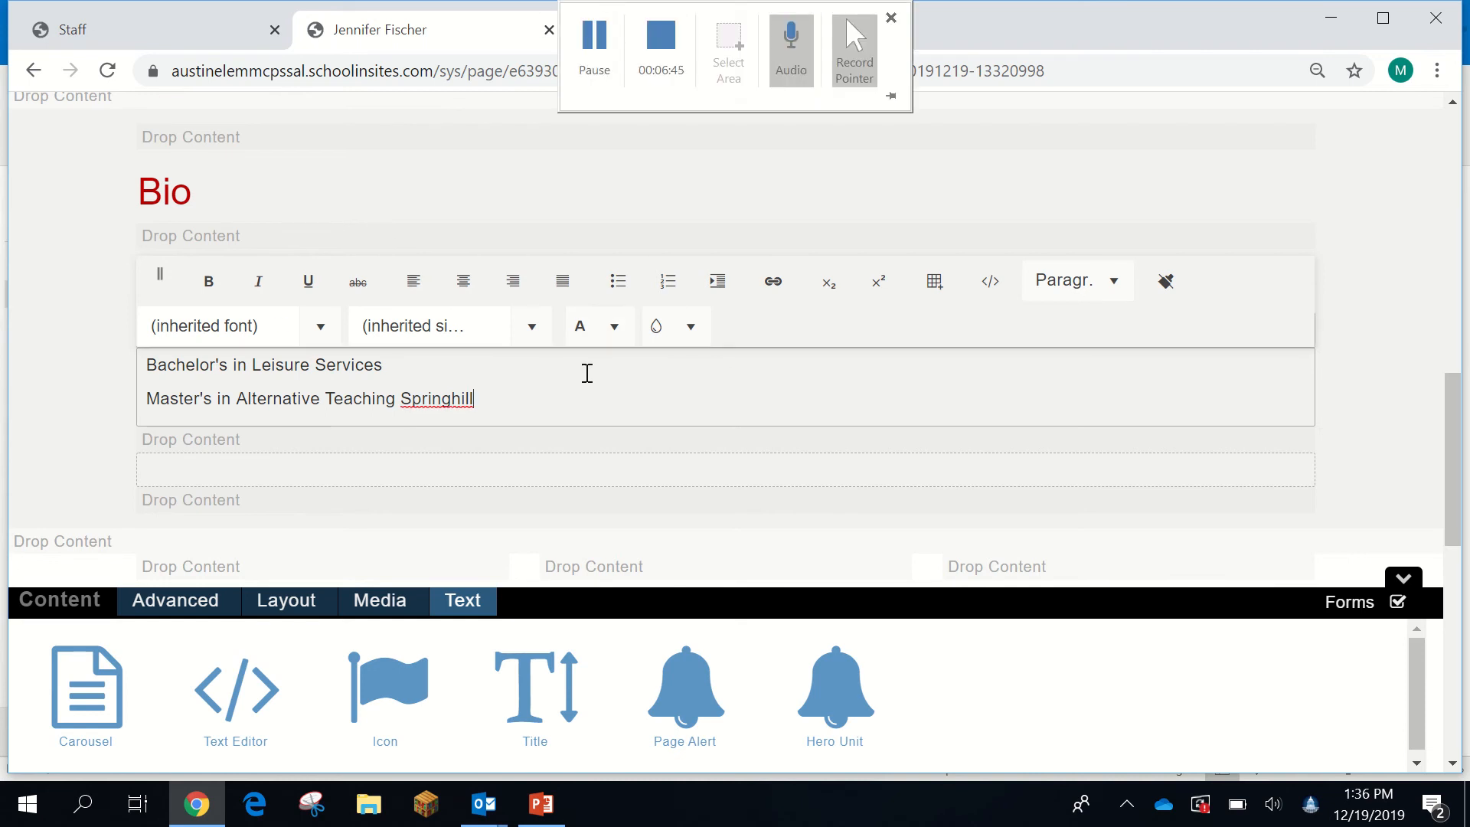
{"action": "type", "text": "ill Colleg"}
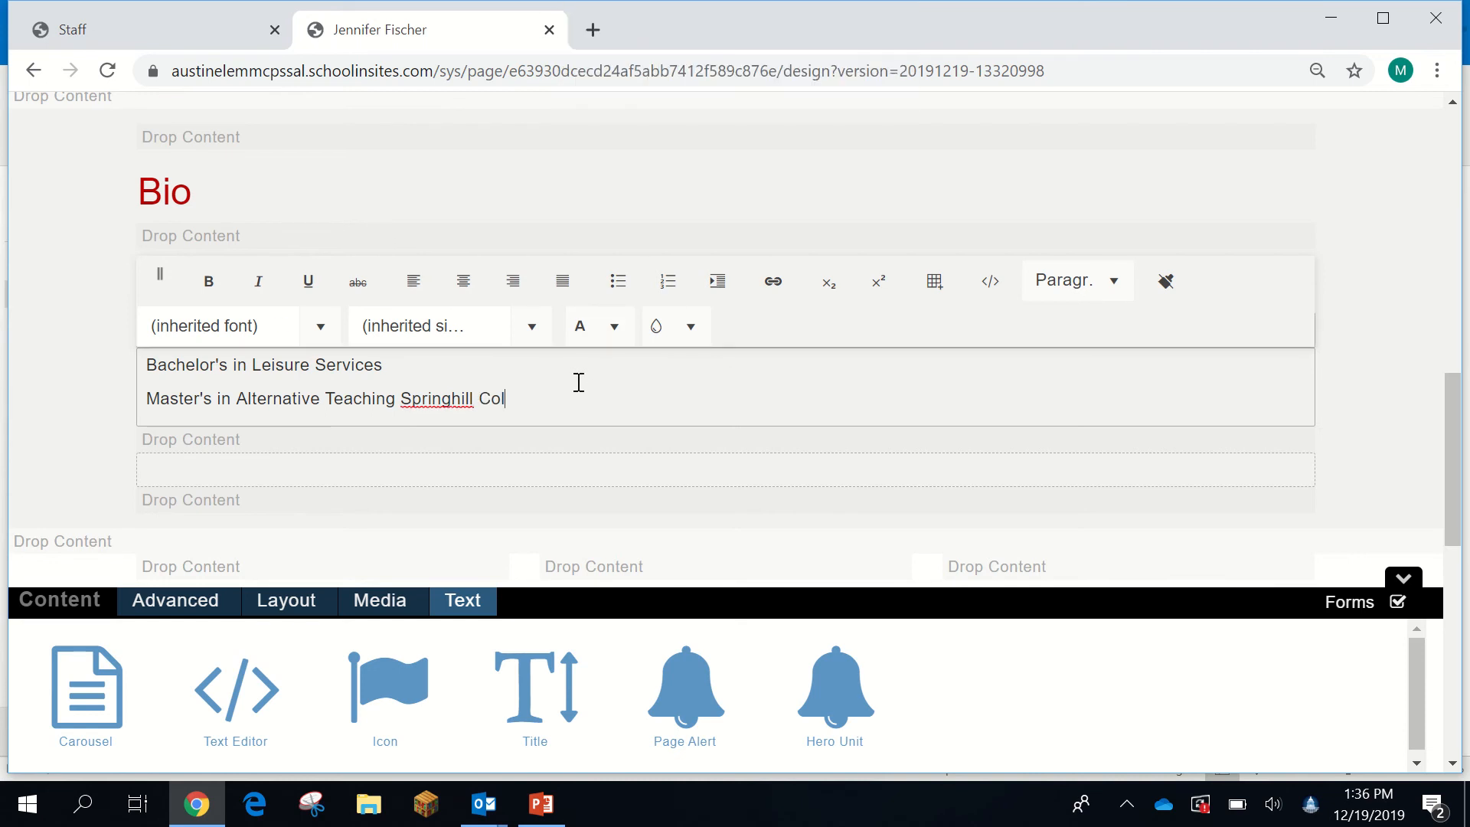
- Add 'University of South Alabama' to the end of the bachelor's line
{"action": "left_click", "coordinate": [484, 369]}
{"action": "type", "text": "Sou"}
{"action": "key", "text": "BackSpace"}
{"action": "key", "text": "BackSpace"}
{"action": "key", "text": "BackSpace"}
{"action": "type", "text": "Universit"}
{"action": "type", "text": "y of"}
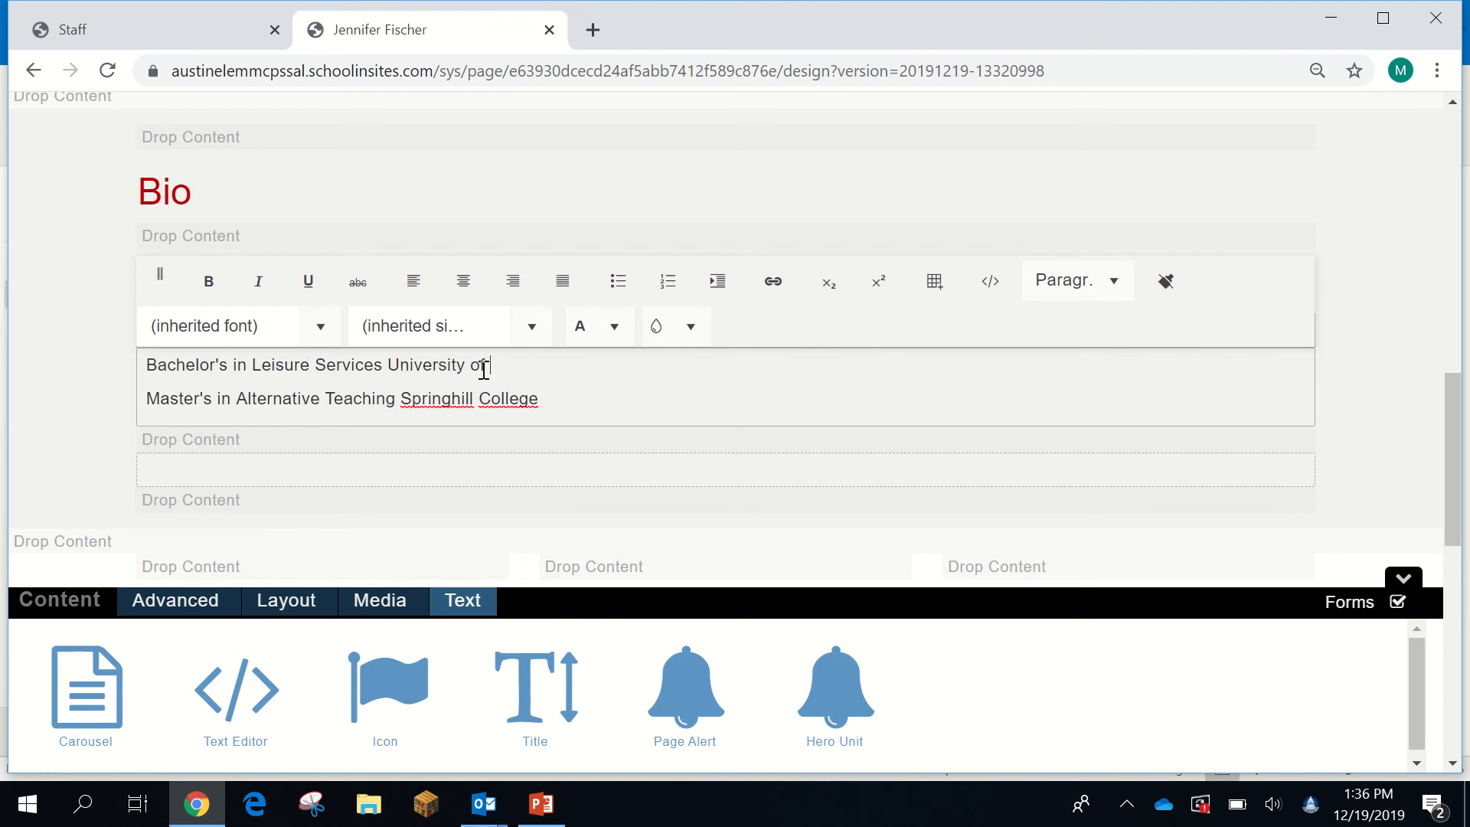
{"action": "type", "text": " South Alabama"}
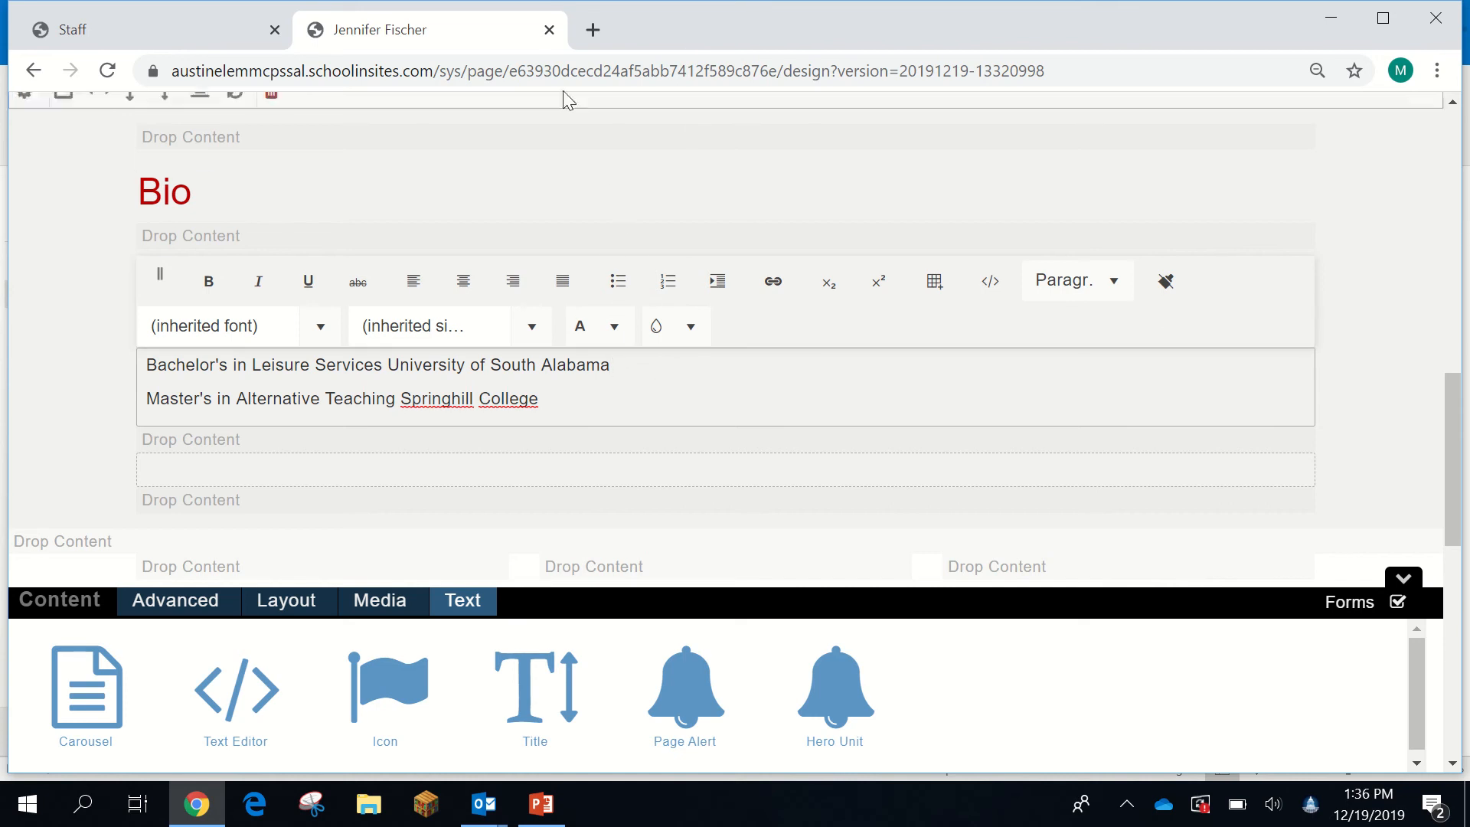
{"action": "mouse_move", "coordinate": [653, 4]}
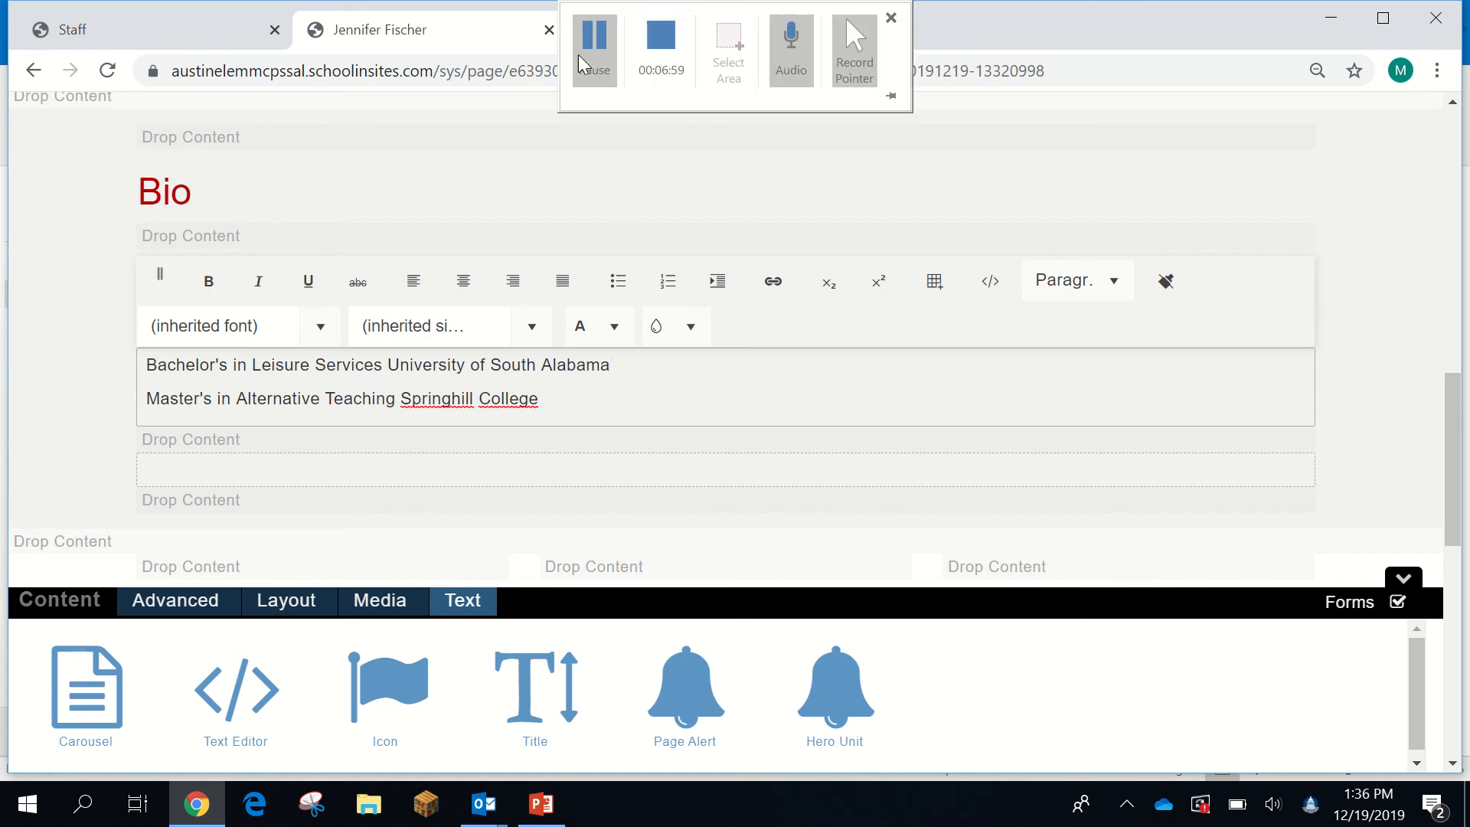
{"action": "left_click", "coordinate": [600, 63]}
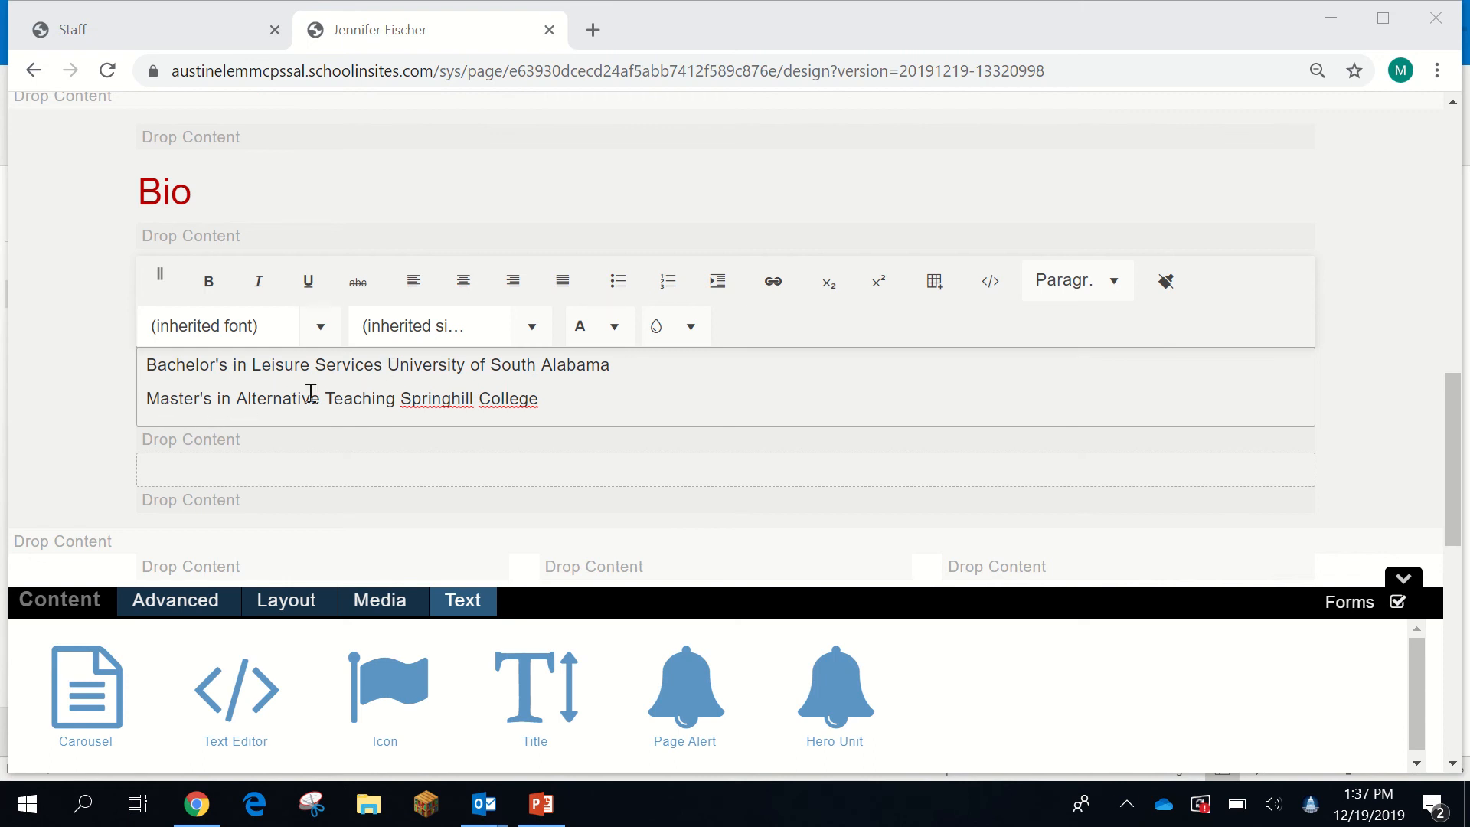
{"action": "scroll", "coordinate": [562, 417], "scroll_direction": "down", "scroll_amount": 1}
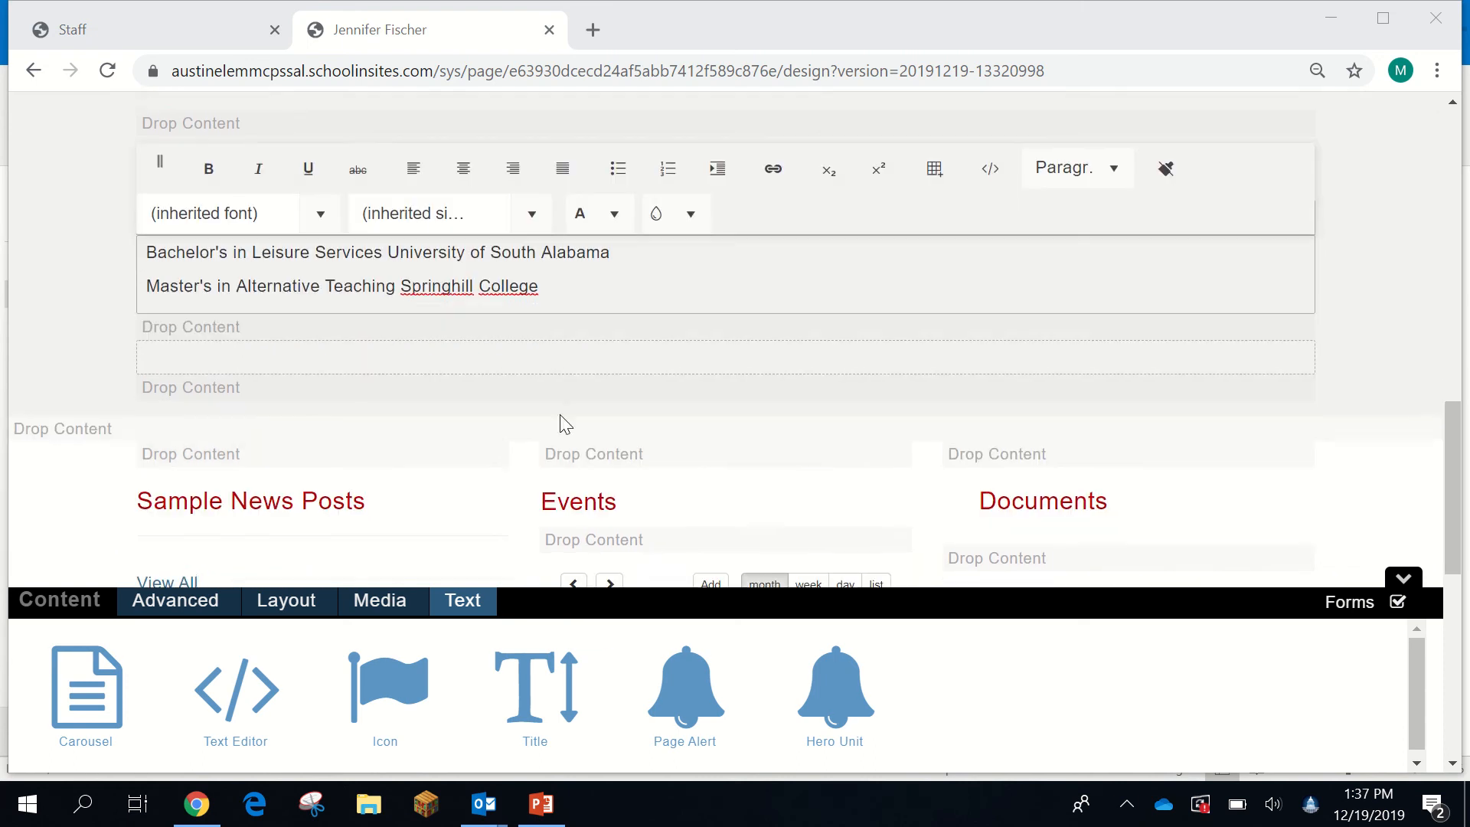
{"action": "scroll", "coordinate": [246, 355], "scroll_direction": "up", "scroll_amount": 2}
{"action": "scroll", "coordinate": [333, 474], "scroll_direction": "down", "scroll_amount": 2}
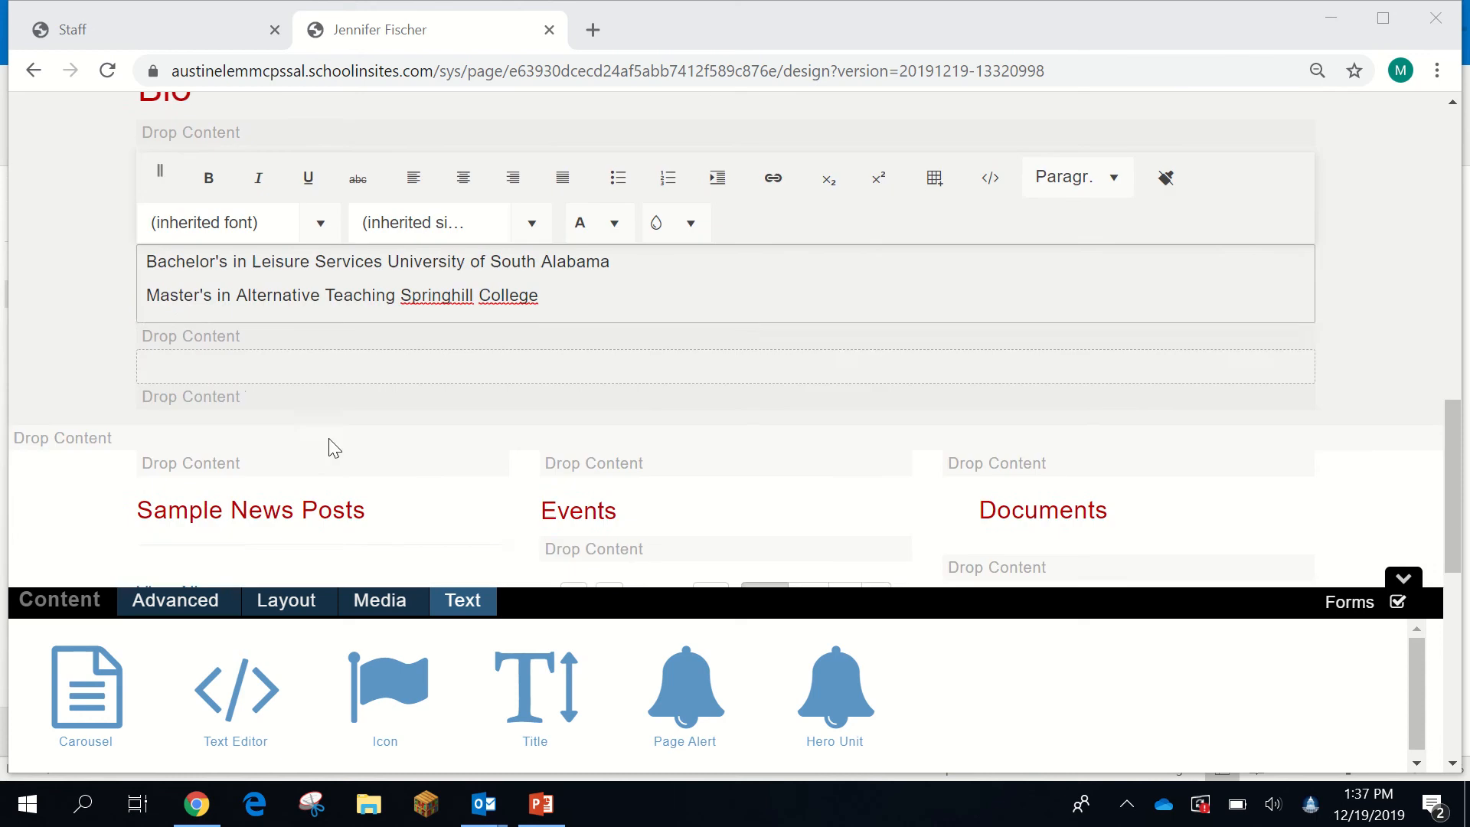
- Add a Title headed 'Professional Experience' below the degrees and open its empty text block
{"action": "left_click", "coordinate": [225, 361]}
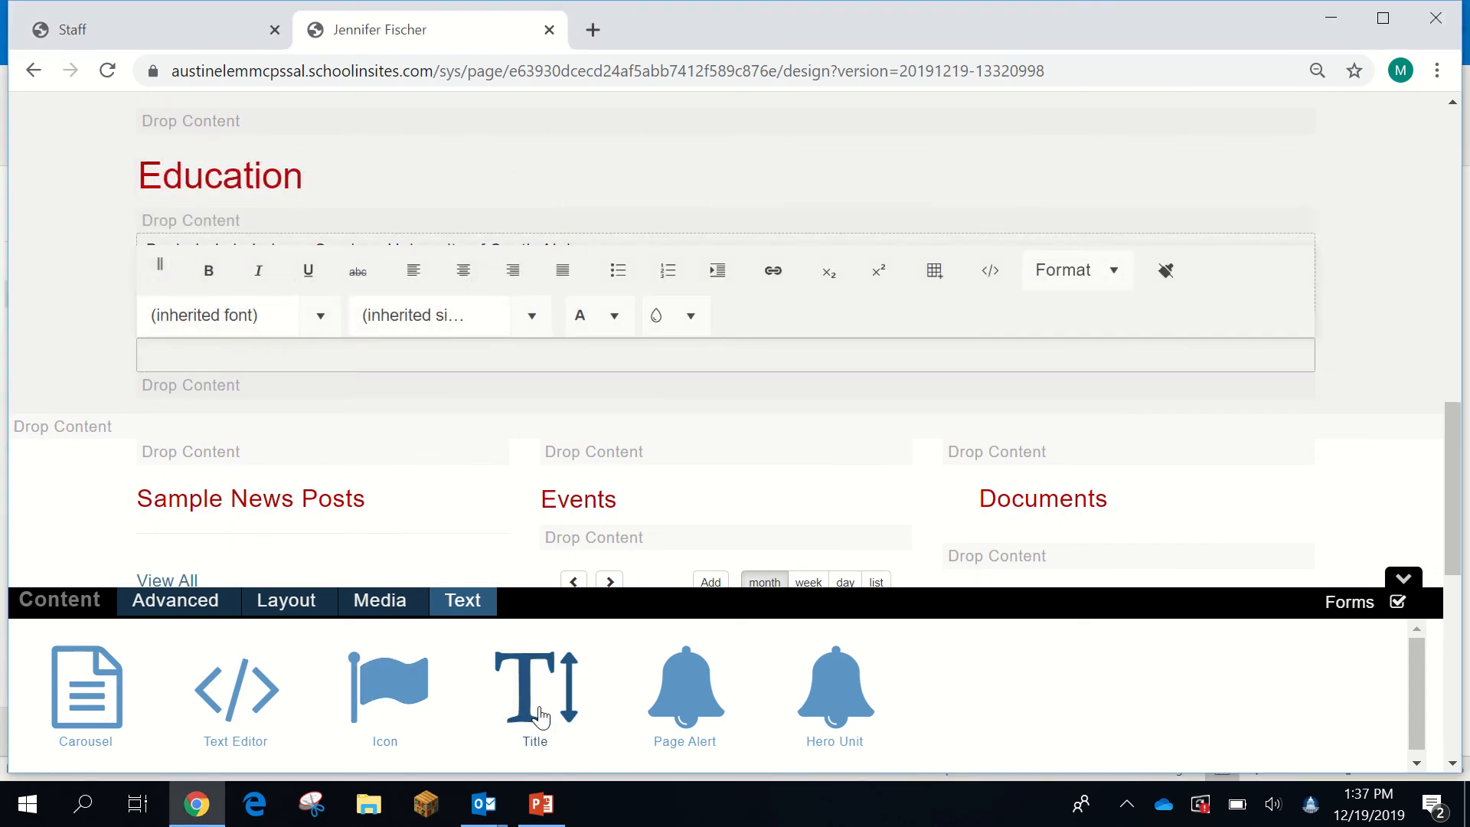
{"action": "left_click_drag", "start_coordinate": [519, 729], "coordinate": [198, 333]}
{"action": "left_click_drag", "start_coordinate": [377, 379], "coordinate": [100, 391]}
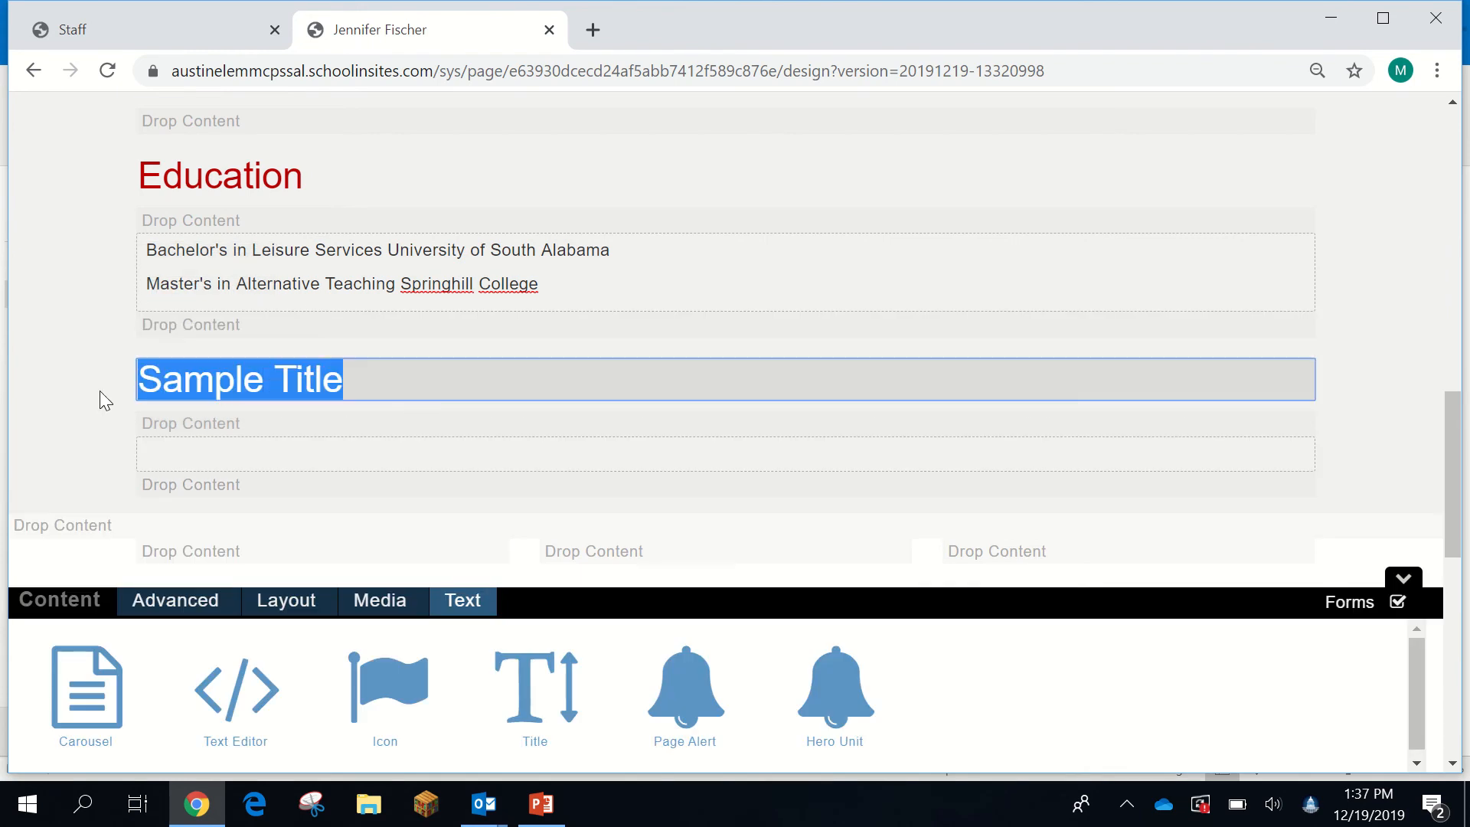
{"action": "type", "text": "Professional"}
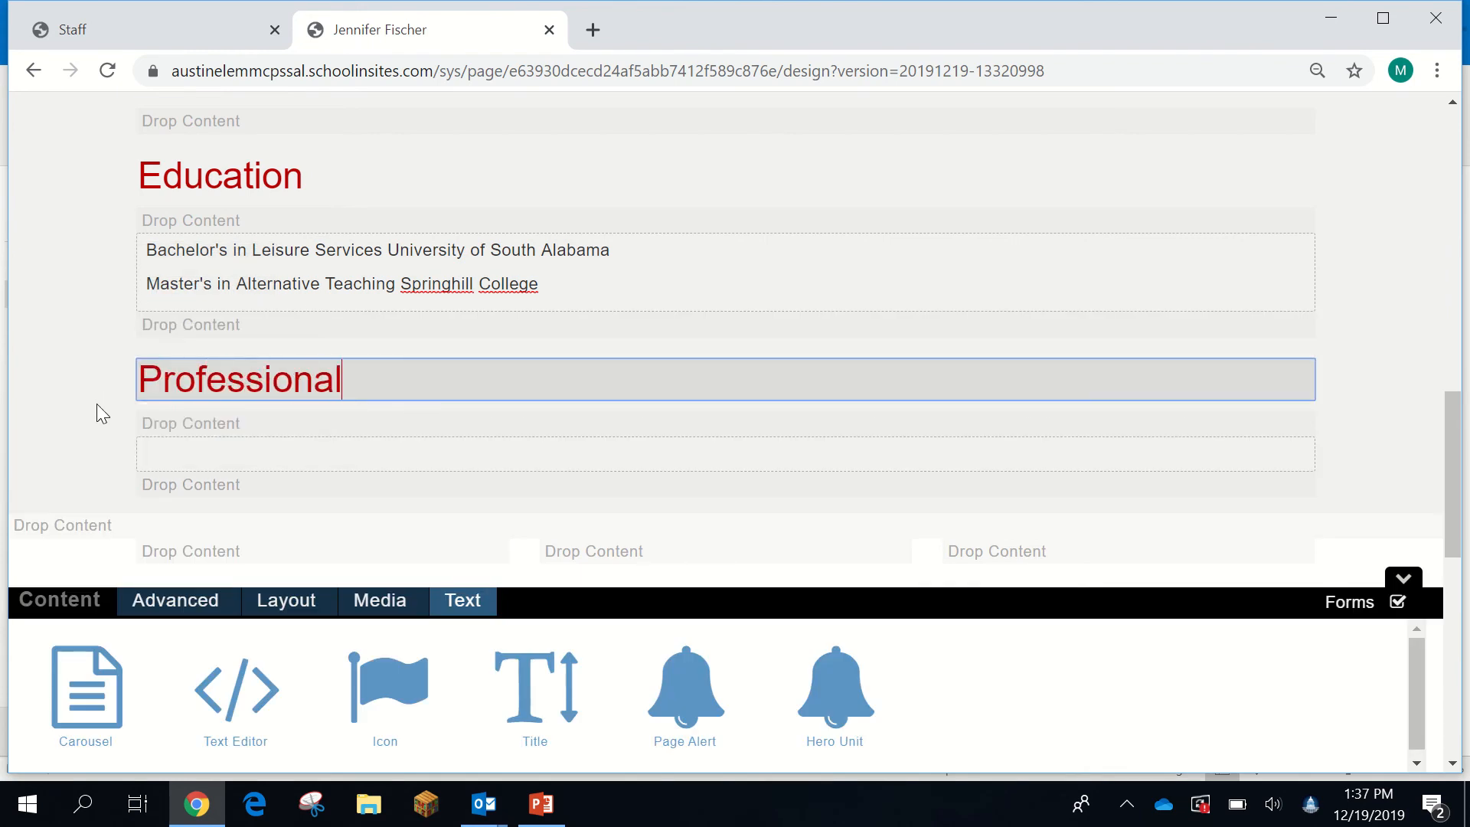
{"action": "type", "text": " Experience"}
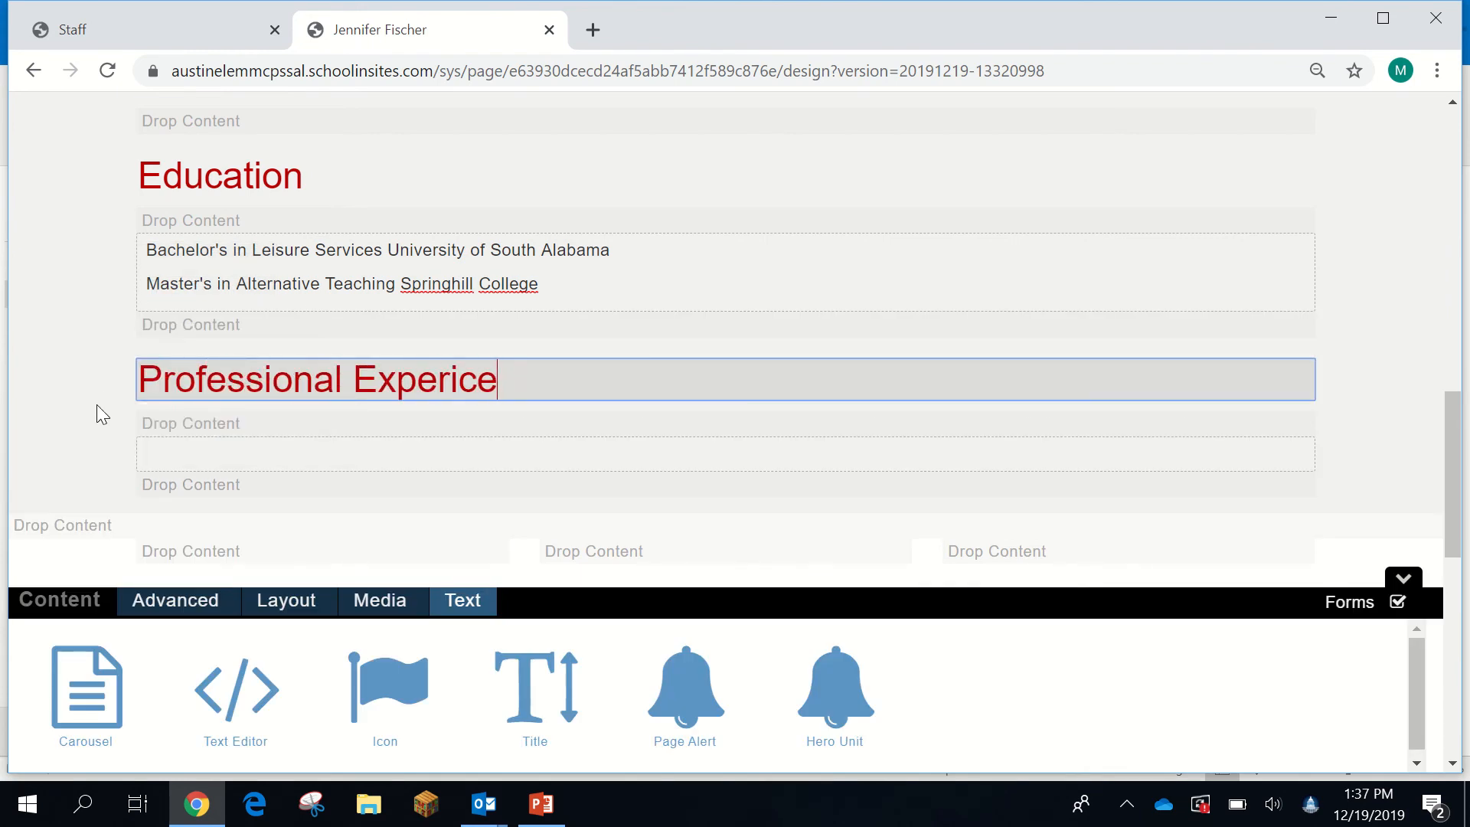
{"action": "key", "text": "BackSpace"}
{"action": "key", "text": "BackSpace"}
{"action": "type", "text": "ence"}
{"action": "left_click", "coordinate": [157, 456]}
{"action": "left_click", "coordinate": [179, 454]}
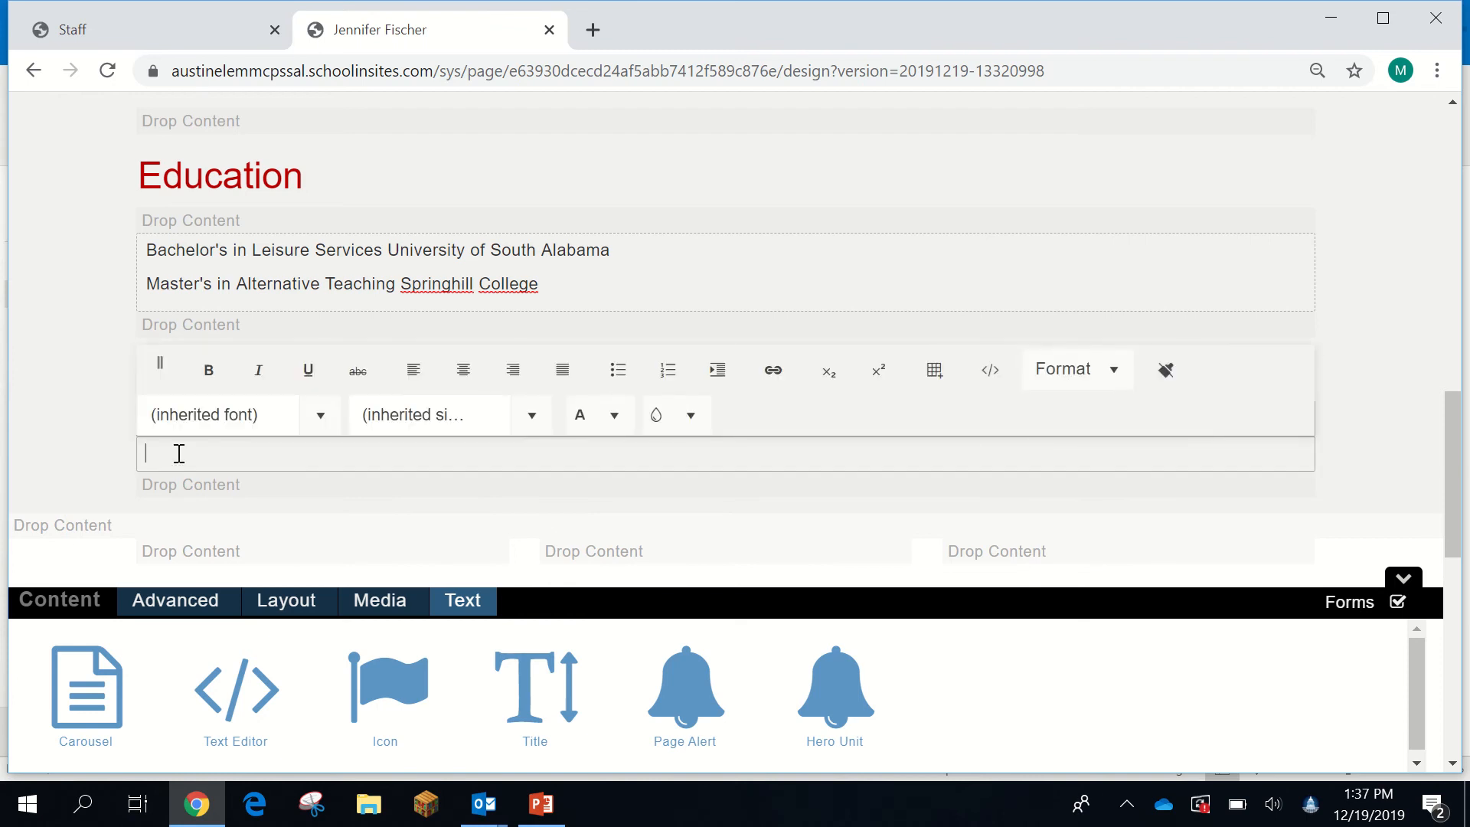
- List jobs: 2005 - 2011 Semmes Elementary 2nd and 3rd grade; 2011 - present Mary B. Austin Elementary roles
{"action": "type", "text": "2005 - 2011 Semmes Elemen"}
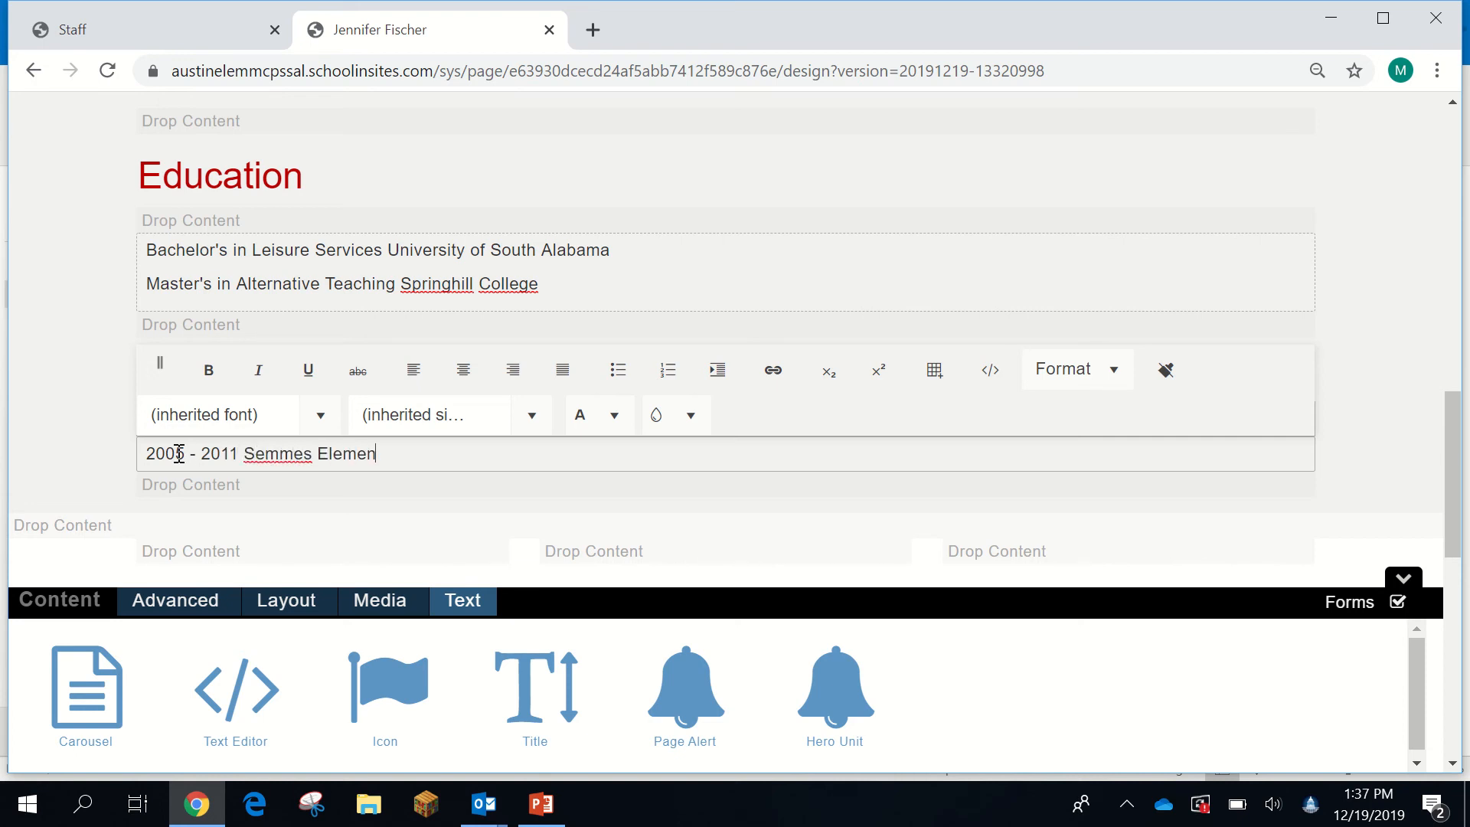
{"action": "type", "text": "tary - 2nd and 3rd grade"}
{"action": "key", "text": "Return"}
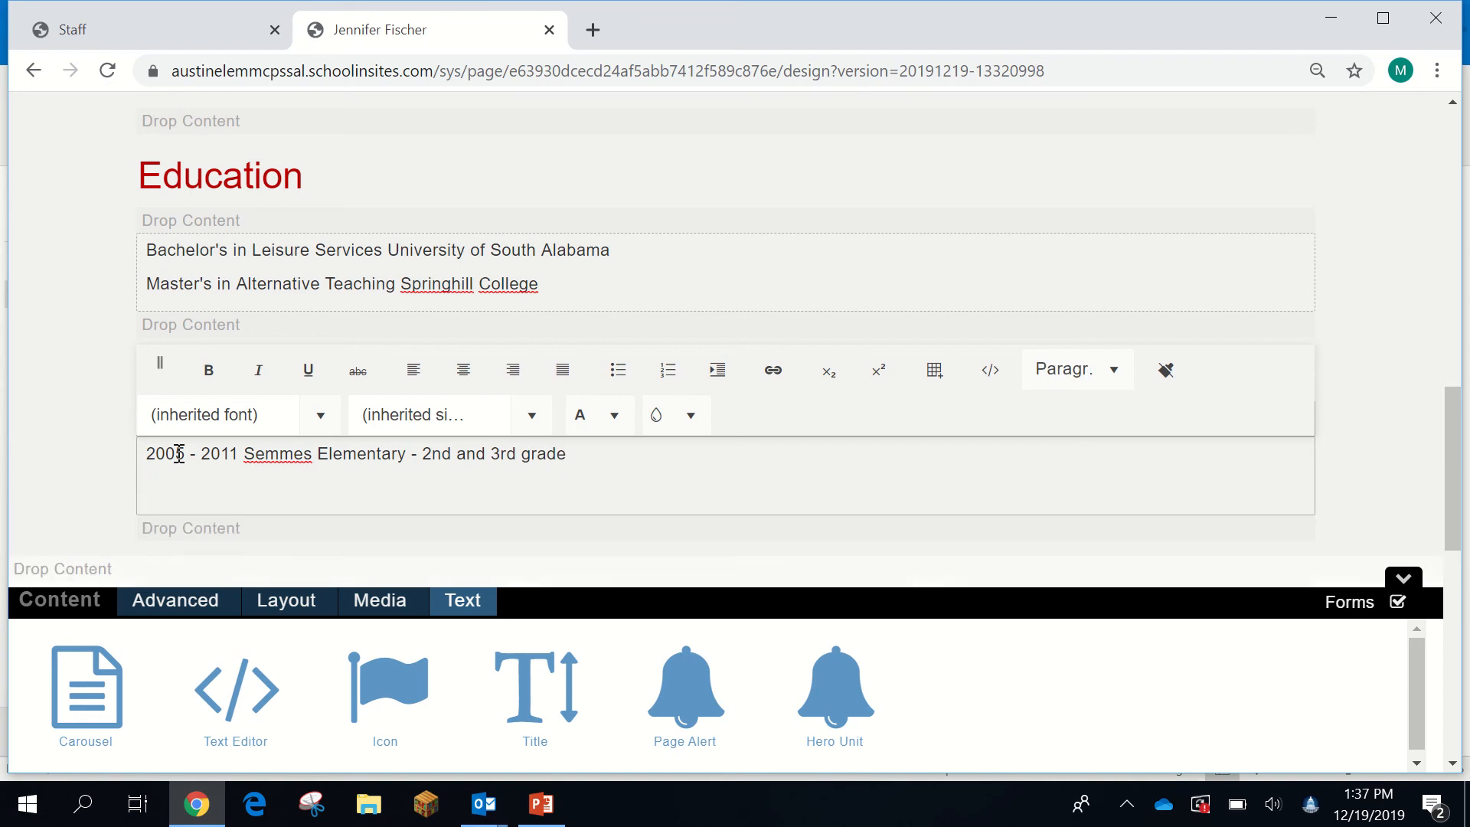
{"action": "type", "text": "2011 - present Mary B"}
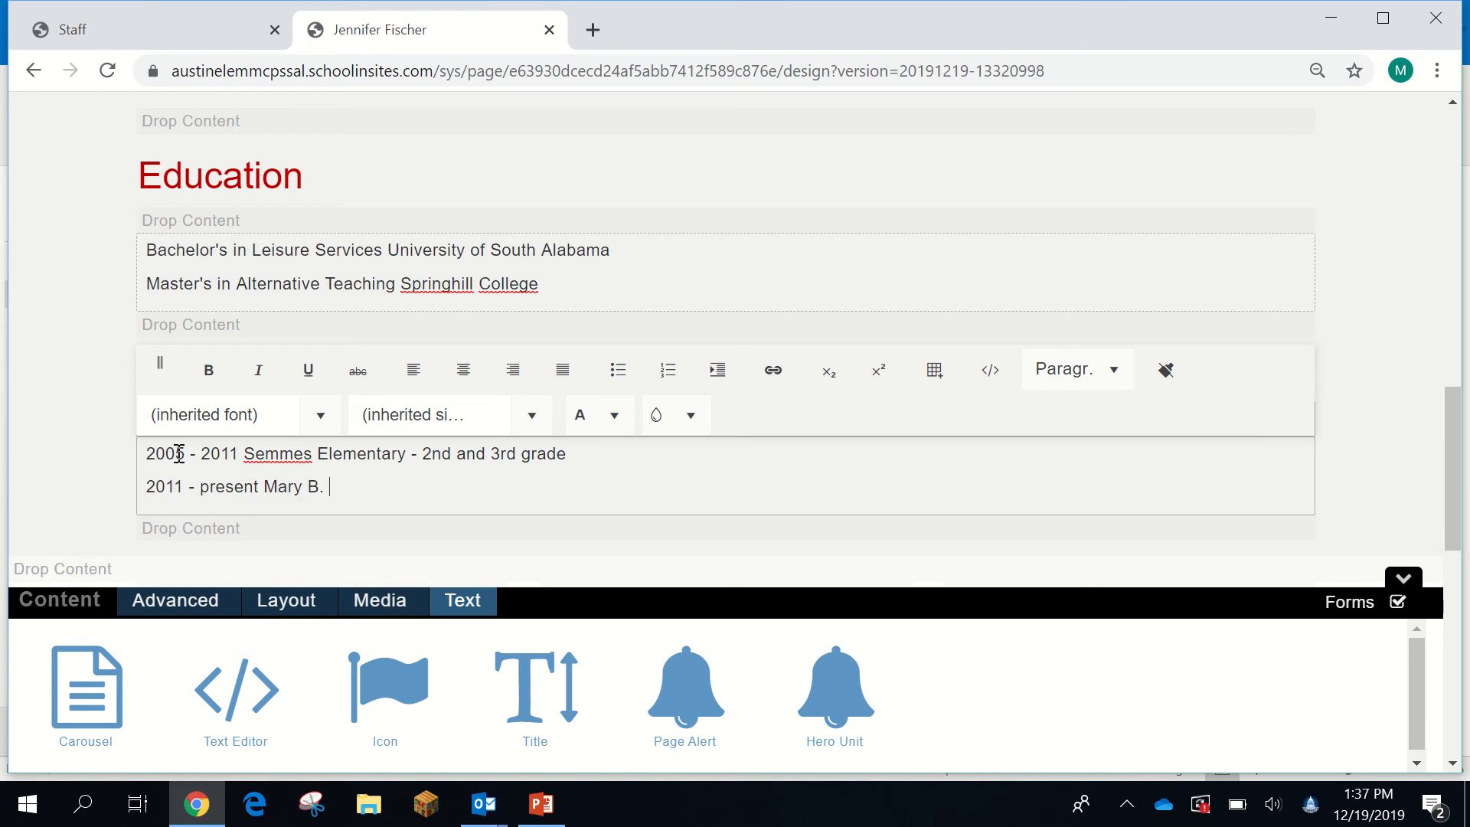
{"action": "type", "text": ". Austin Elementary"}
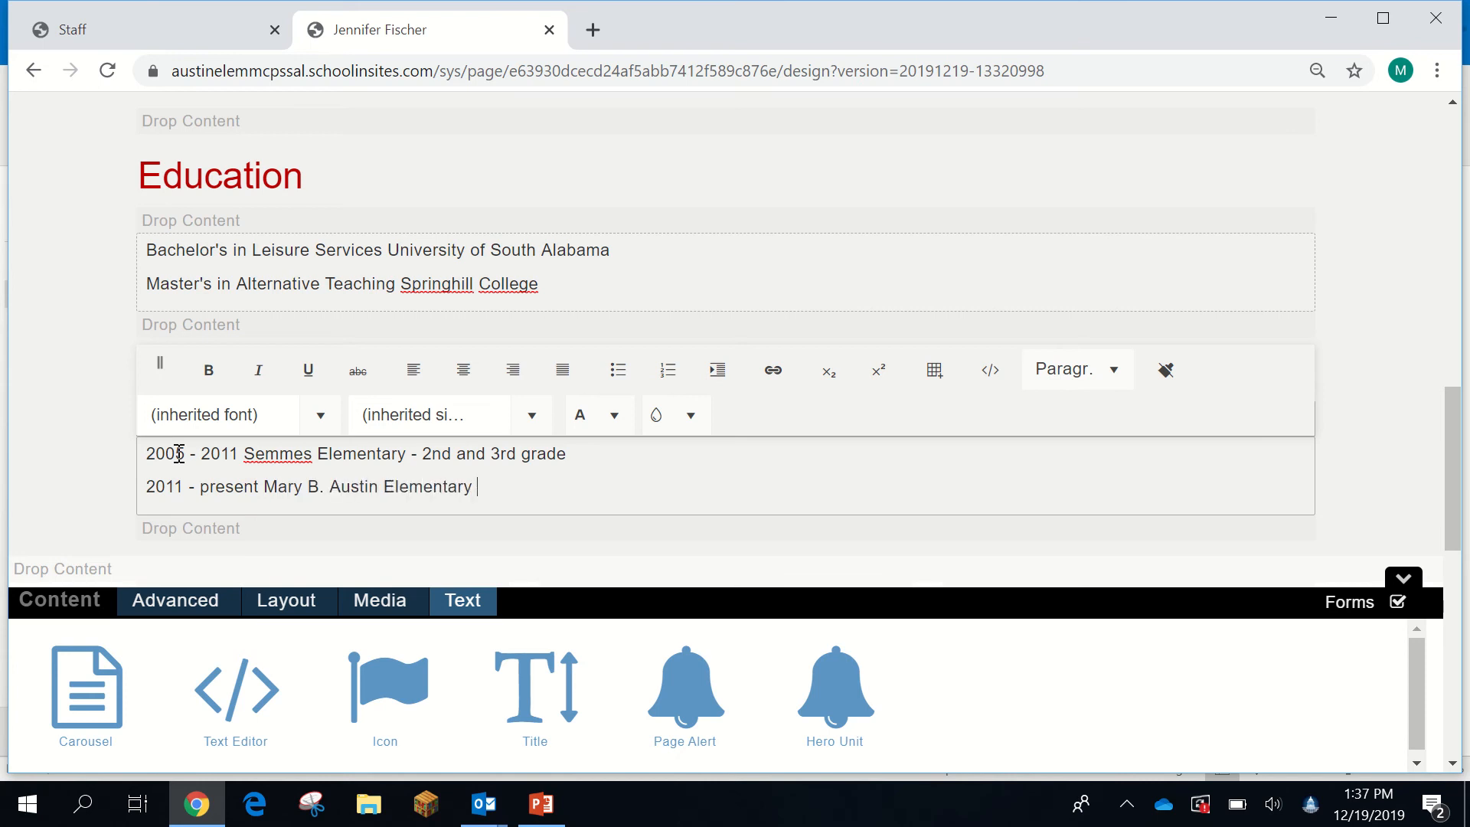
{"action": "type", "text": " 2"}
{"action": "type", "text": "nd, 3rd, Emerging"}
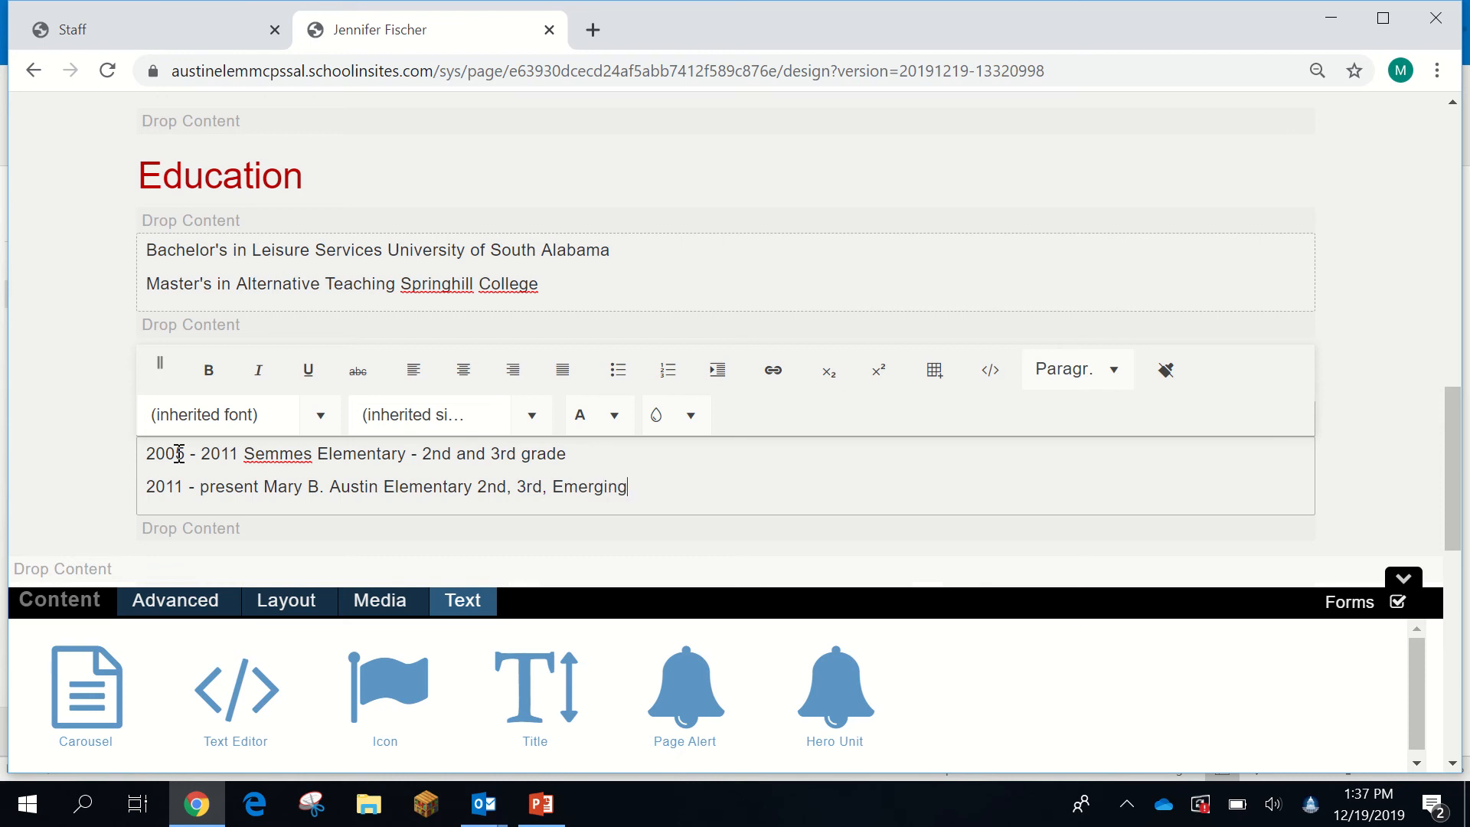
{"action": "type", "text": " Tech Lab, Title 1 Faci"}
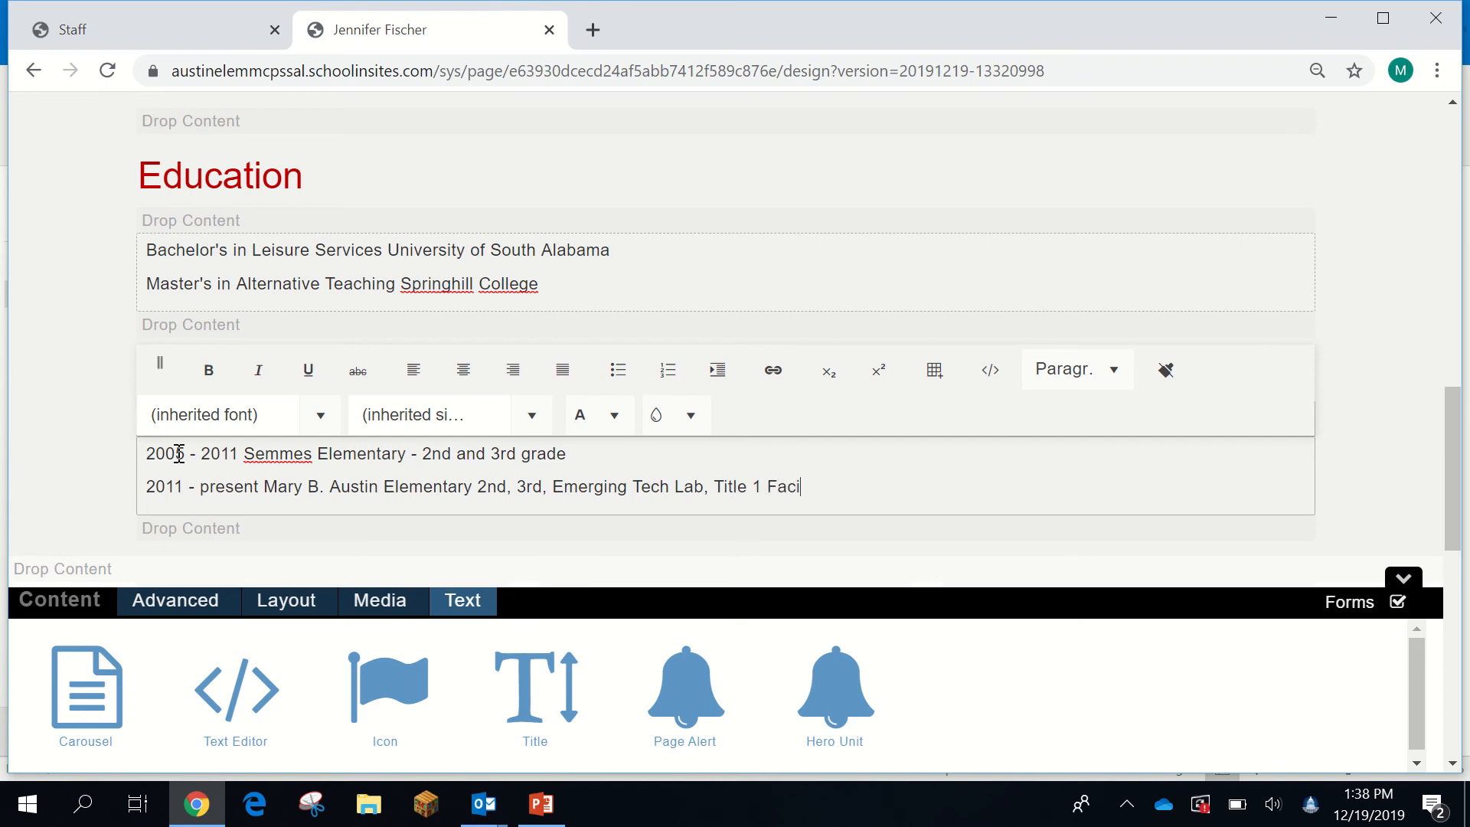
{"action": "type", "text": "litator adn "}
{"action": "type", "text": " STEAM C"}
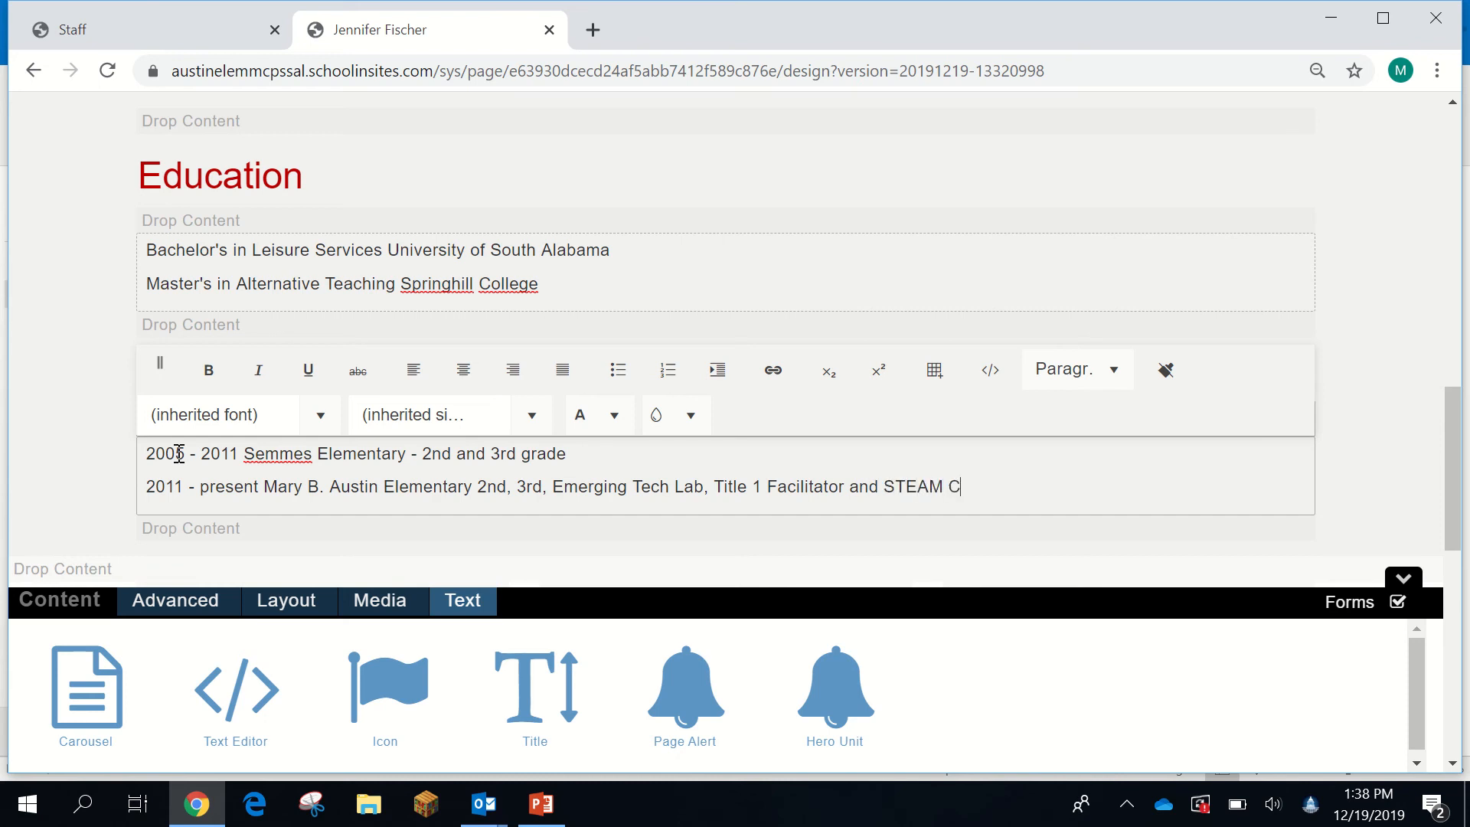
{"action": "type", "text": "oach"}
{"action": "left_click", "coordinate": [144, 518]}
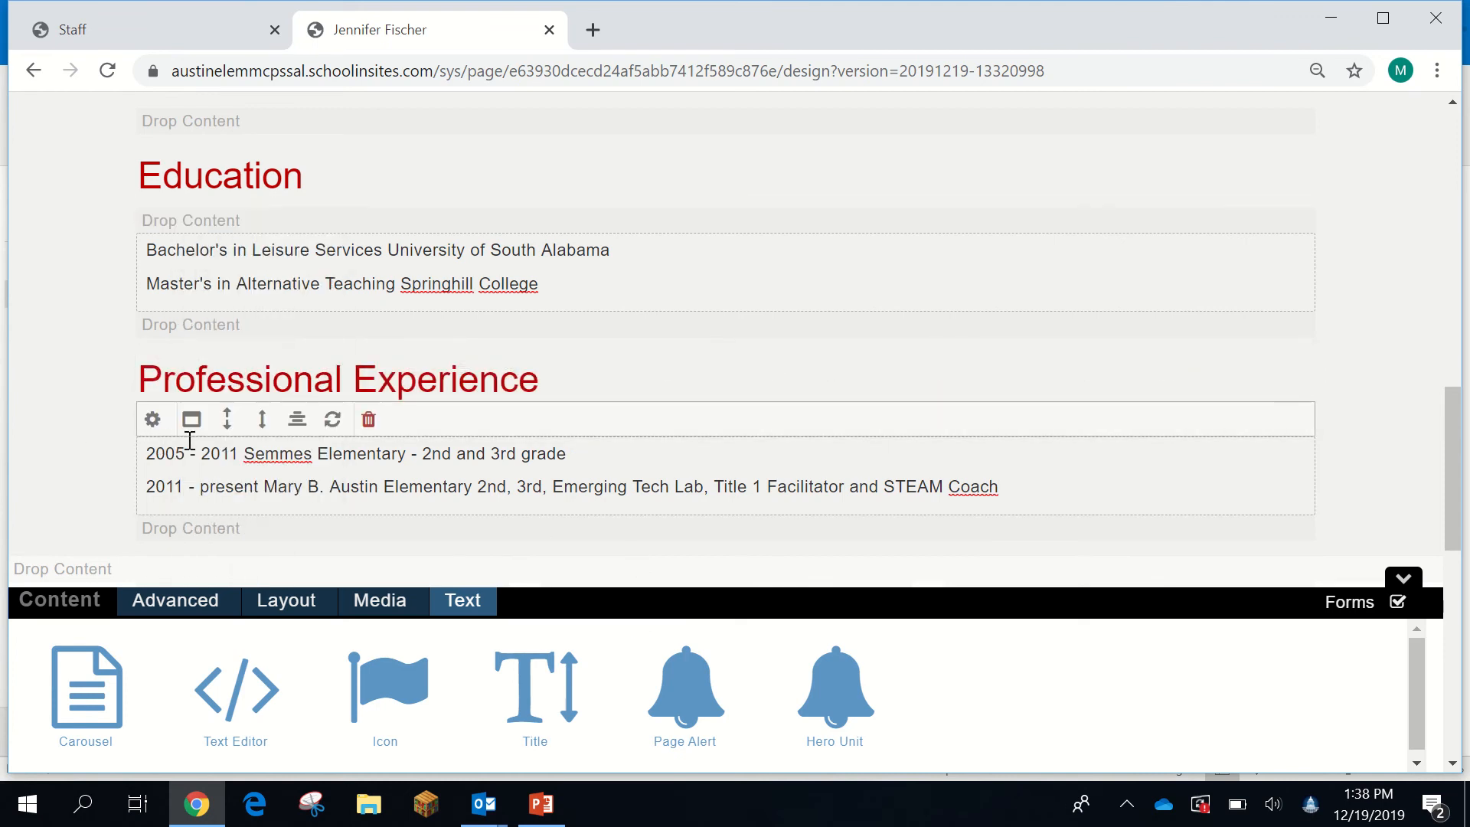
- Scroll down to the News, Events and Documents row below Professional Experience
{"action": "scroll", "coordinate": [758, 430], "scroll_direction": "down", "scroll_amount": 5}
{"action": "scroll", "coordinate": [696, 407], "scroll_direction": "up", "scroll_amount": 3}
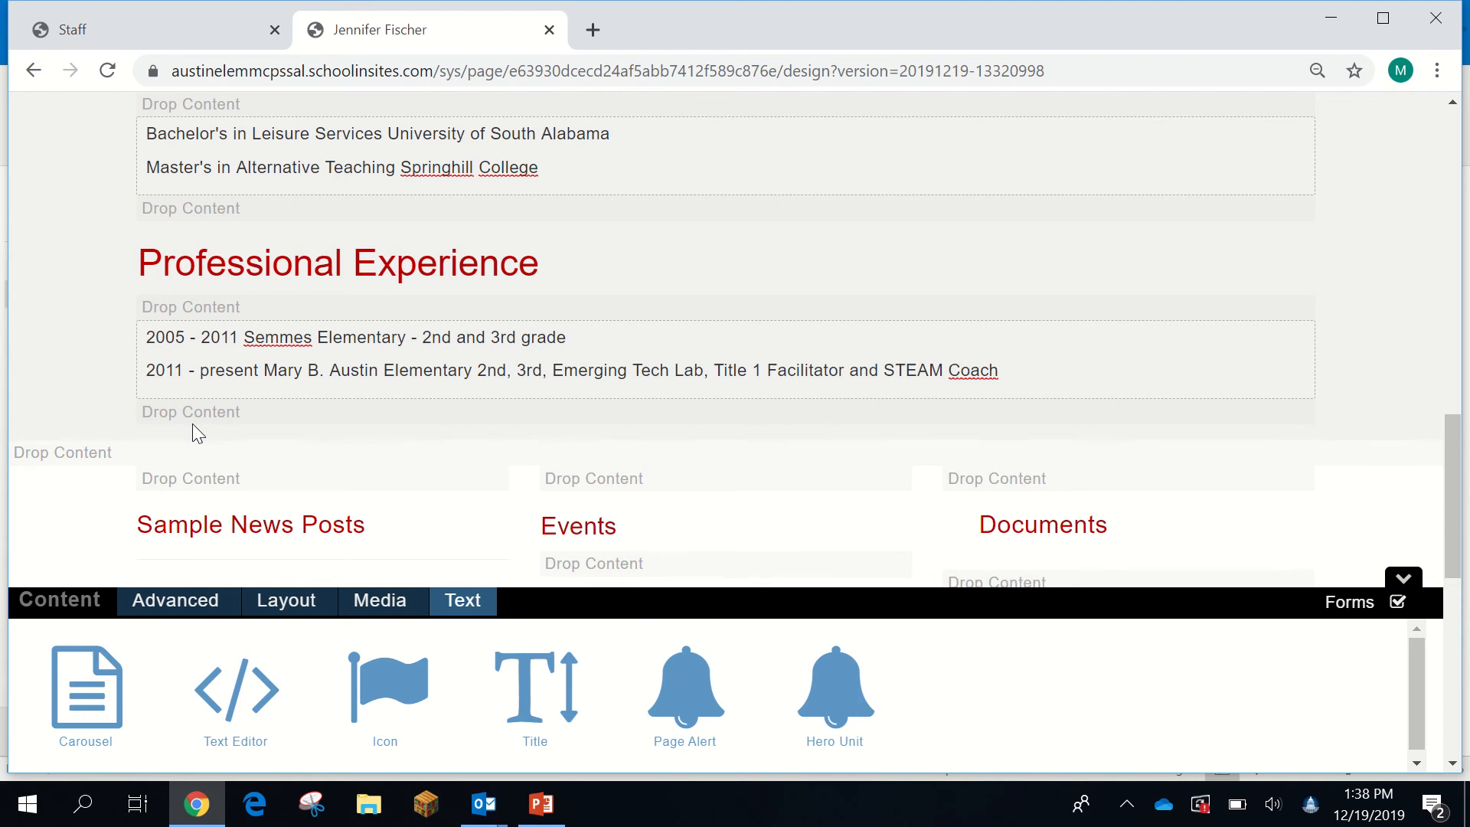
{"action": "scroll", "coordinate": [191, 424], "scroll_direction": "down", "scroll_amount": 3}
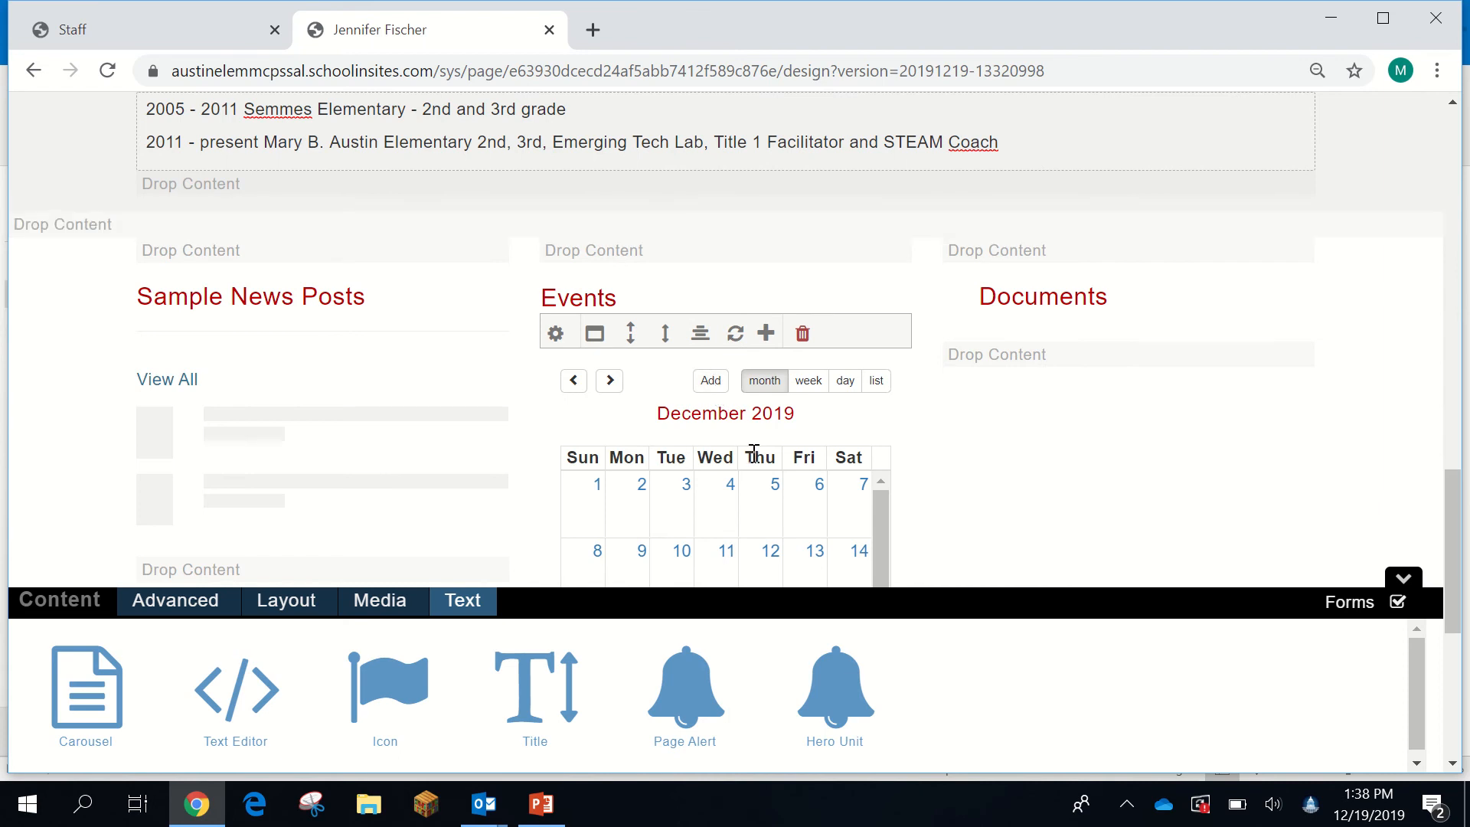
- Delete the Sample News Posts, Events calendar, Documents and leftover Events heading modules
{"action": "mouse_move", "coordinate": [1026, 294]}
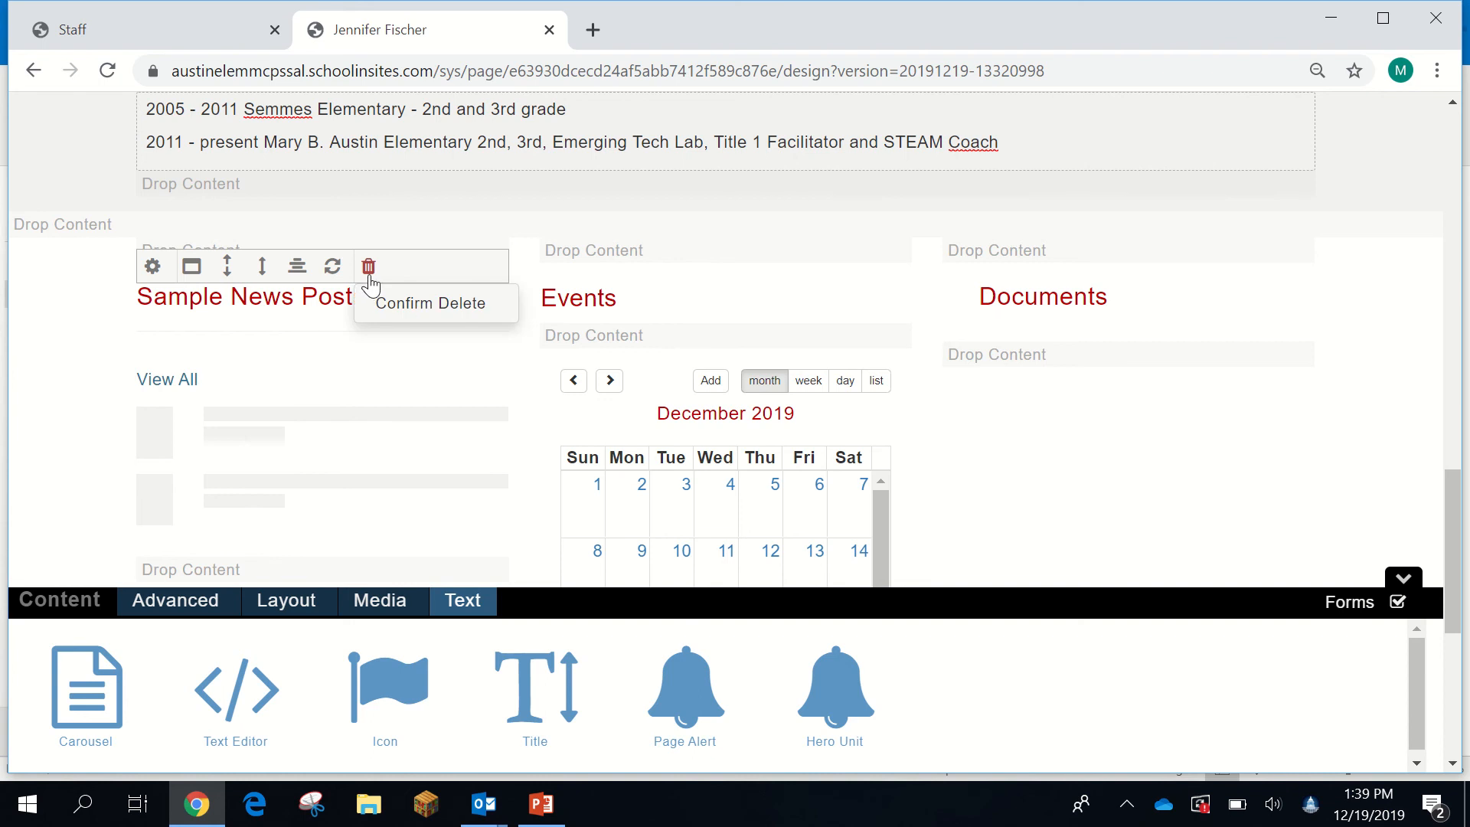
{"action": "mouse_move", "coordinate": [369, 267]}
{"action": "left_click", "coordinate": [413, 304]}
{"action": "left_click", "coordinate": [393, 312]}
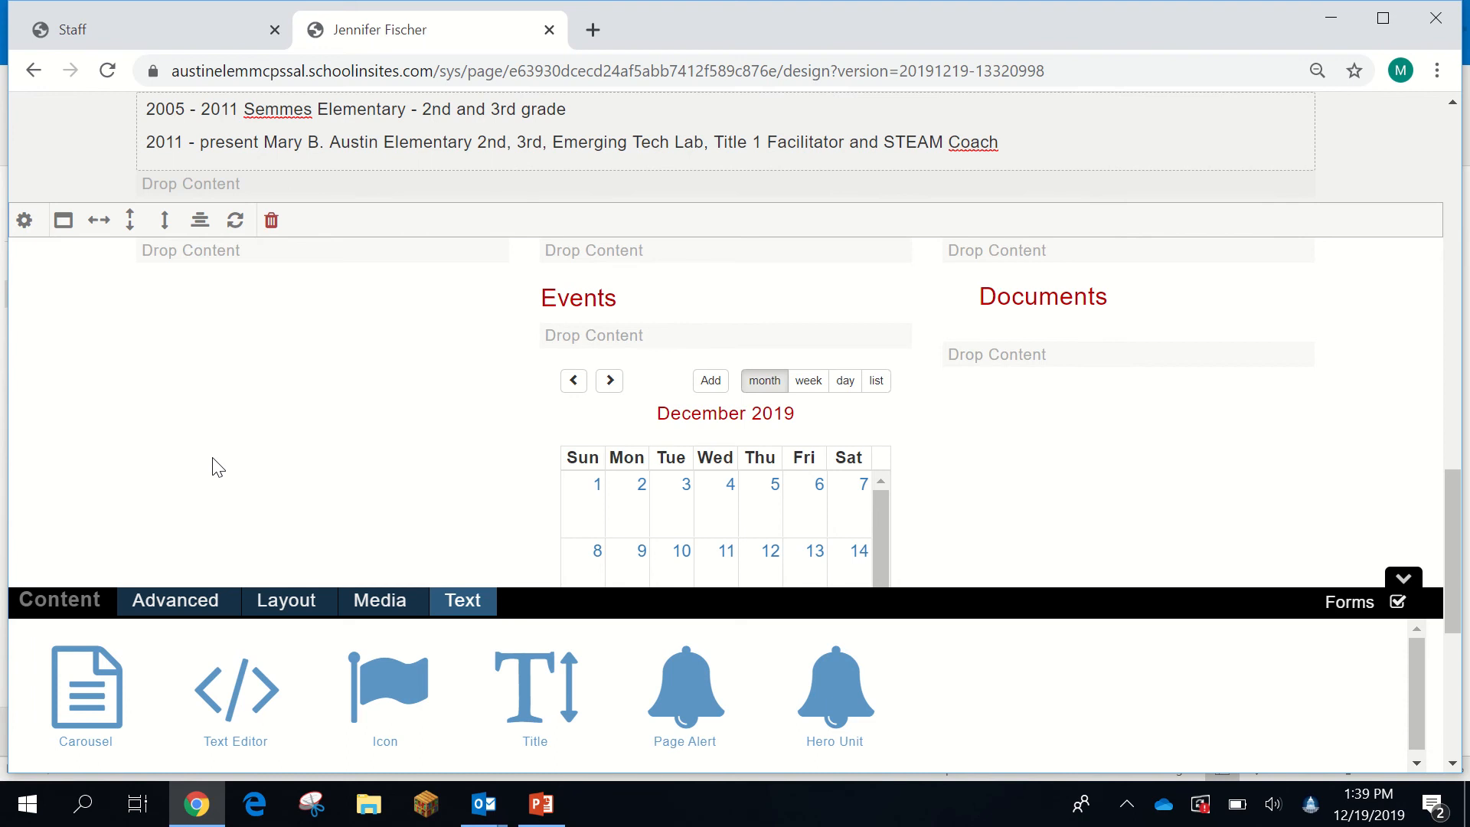
{"action": "mouse_move", "coordinate": [800, 341]}
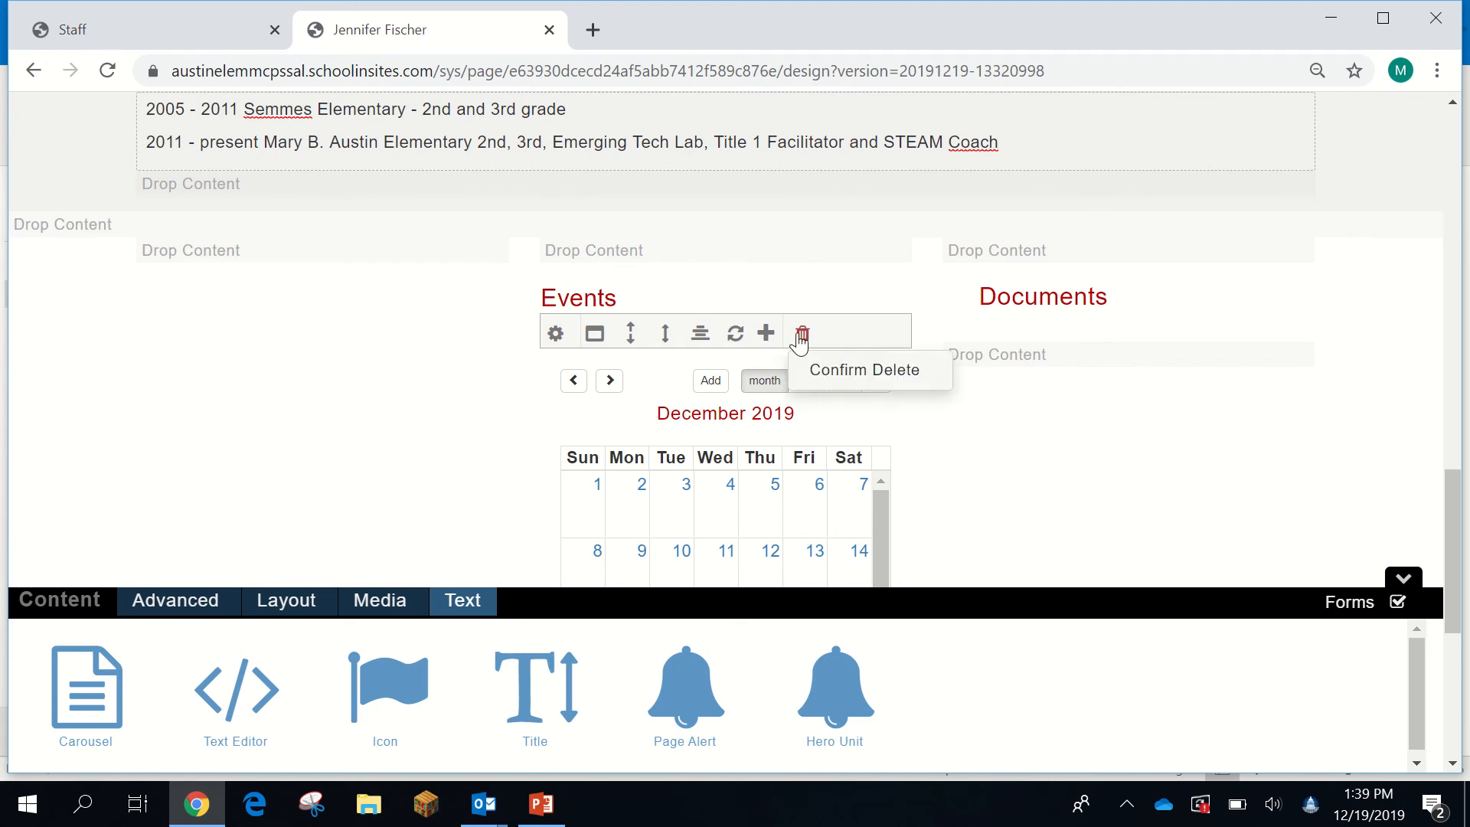
{"action": "left_click", "coordinate": [828, 371]}
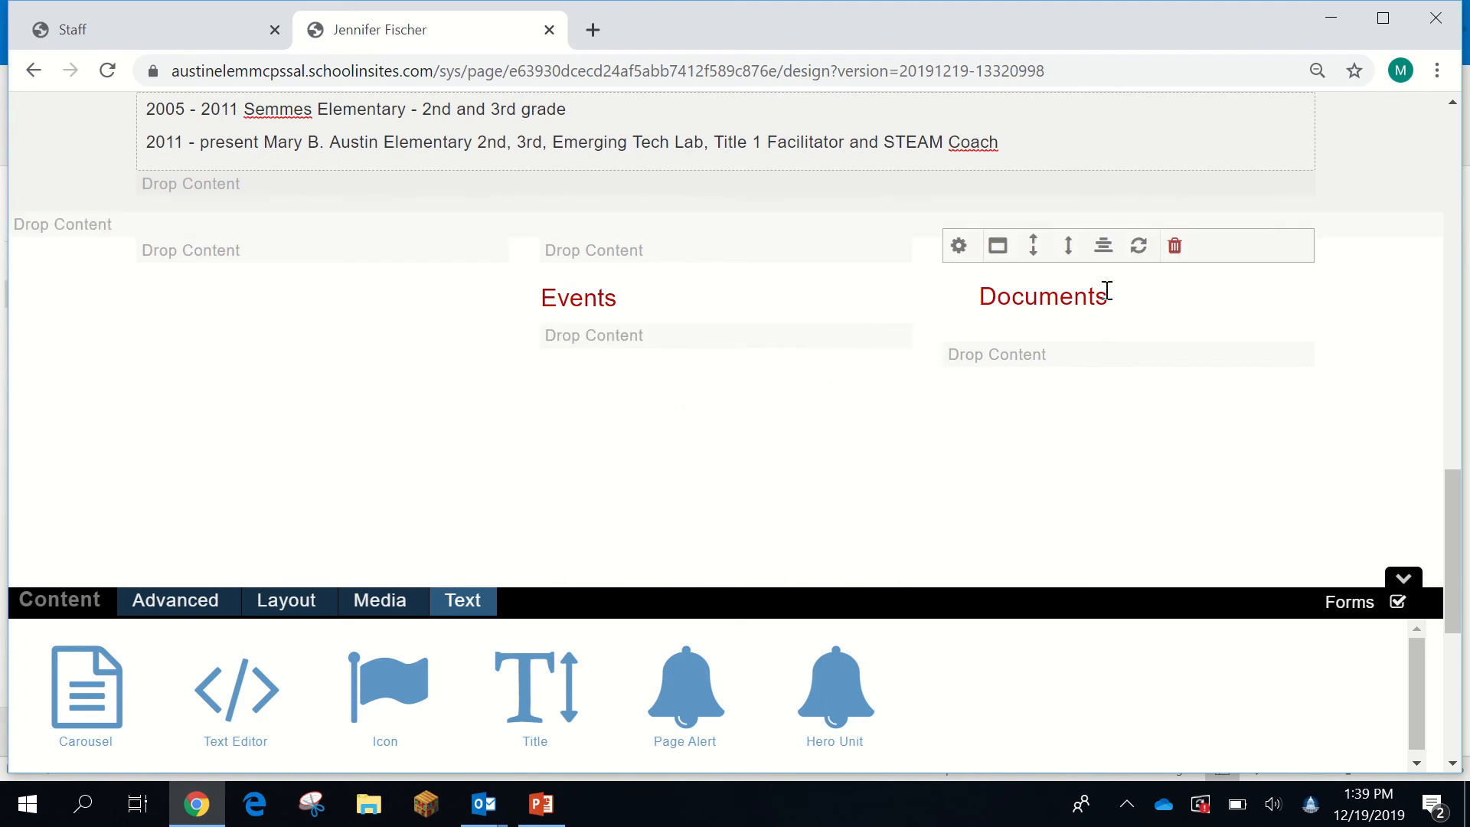
{"action": "mouse_move", "coordinate": [1175, 251]}
{"action": "left_click", "coordinate": [1199, 295]}
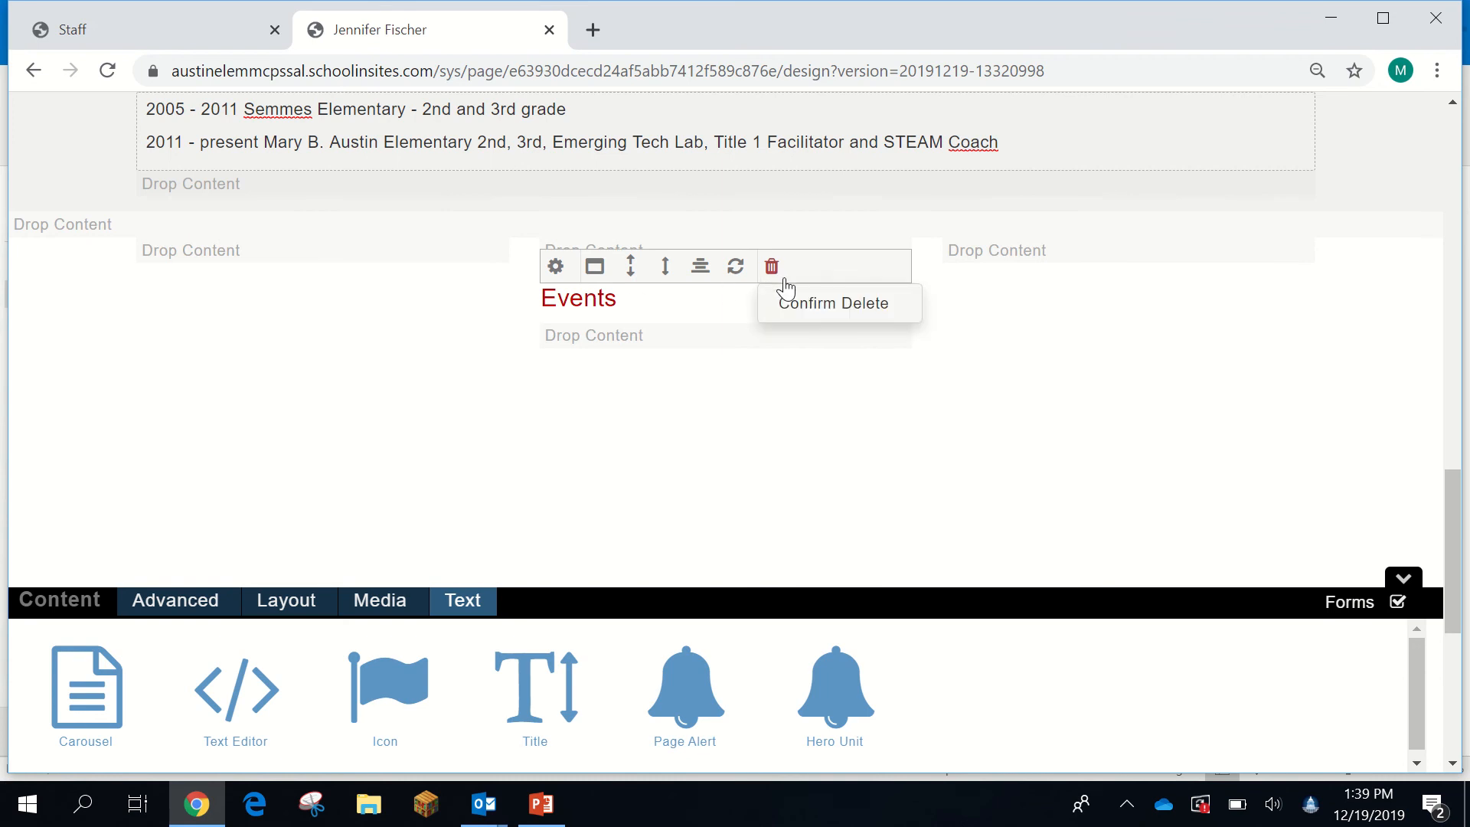
{"action": "left_click", "coordinate": [780, 307]}
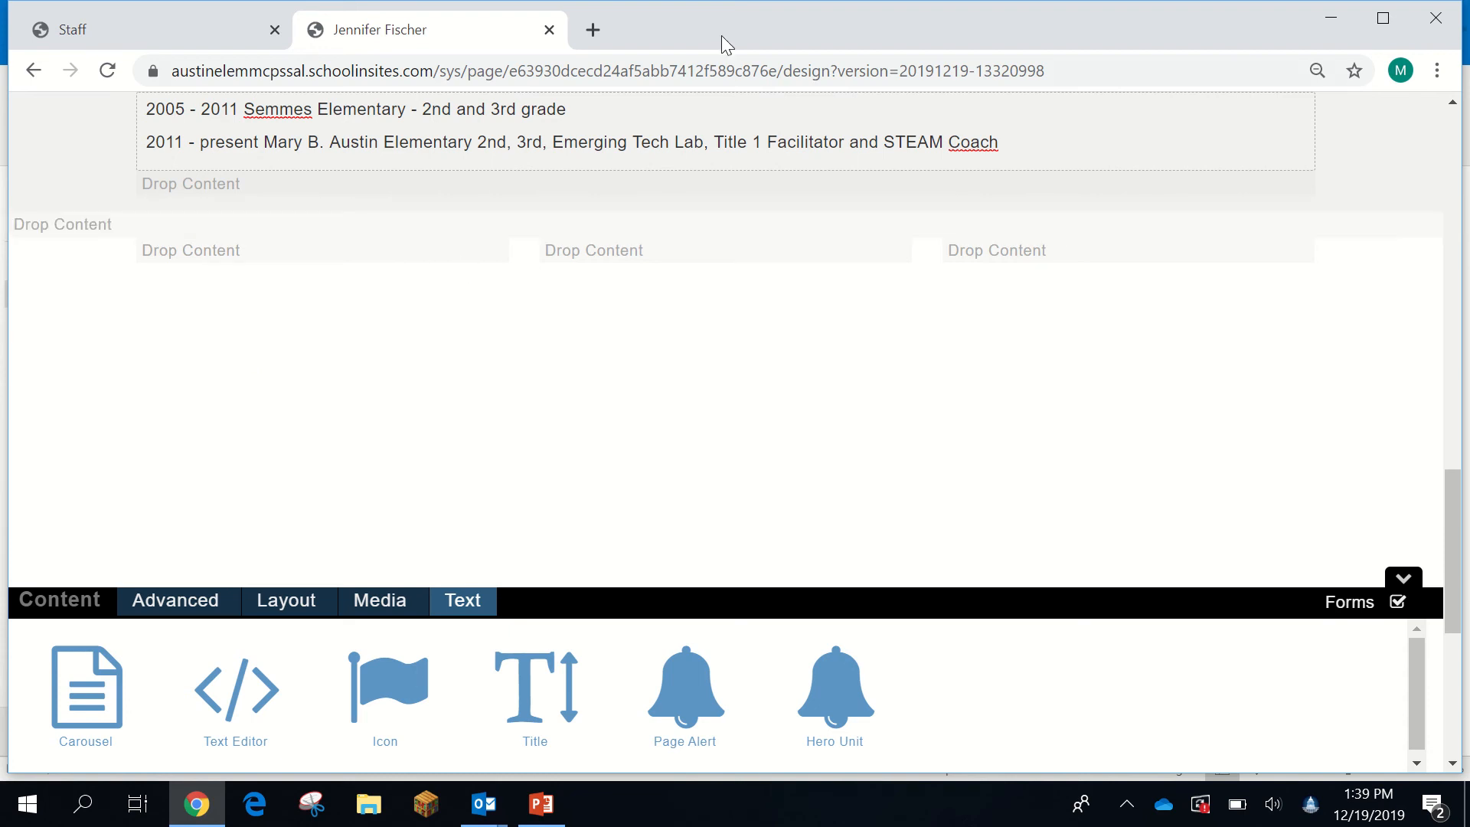
- Go to twitter.com in a new tab and find the teacher's profile via search
{"action": "left_click", "coordinate": [593, 31]}
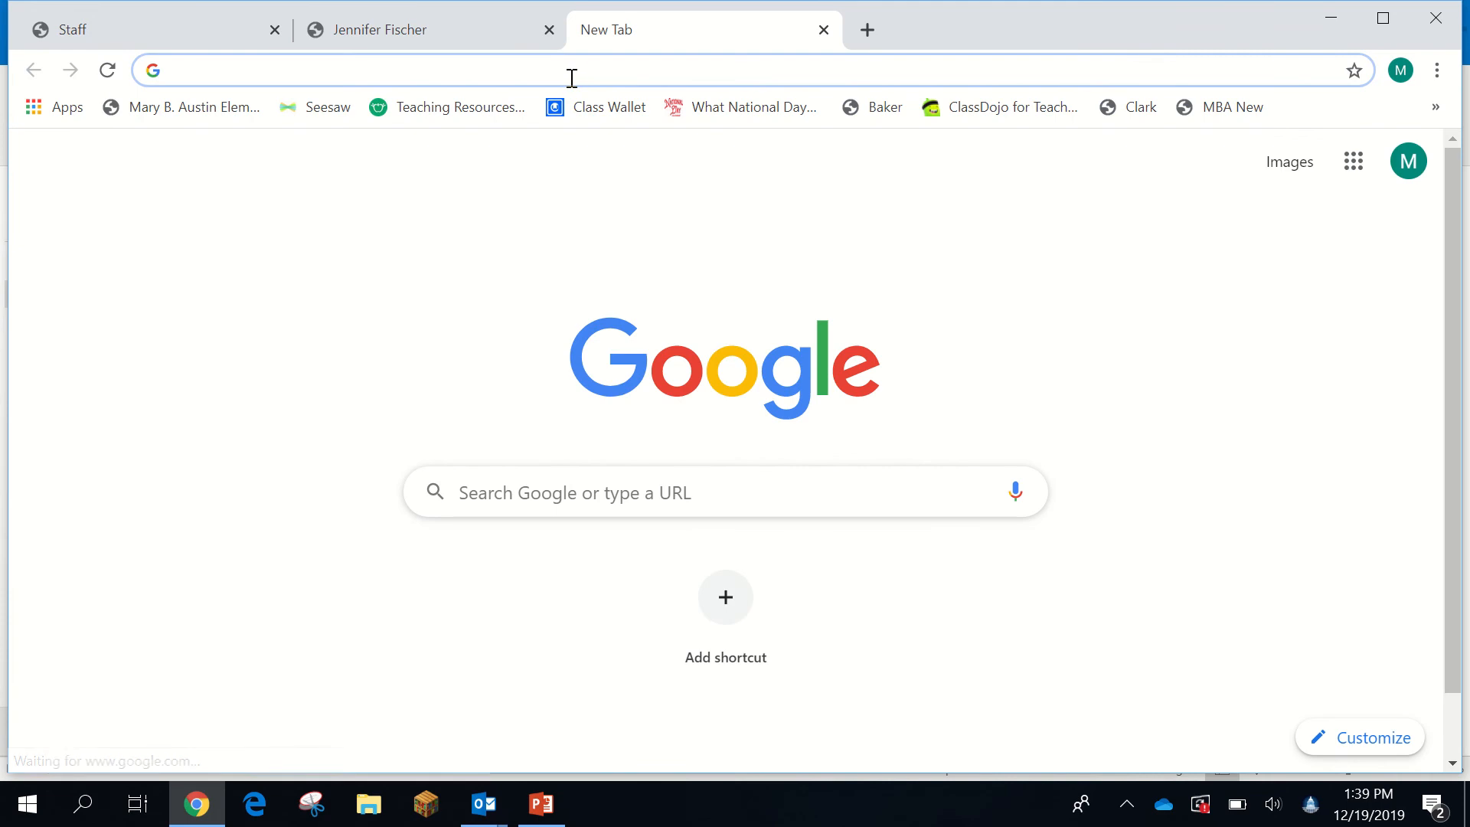
{"action": "type", "text": "tw"}
{"action": "key", "text": "Return"}
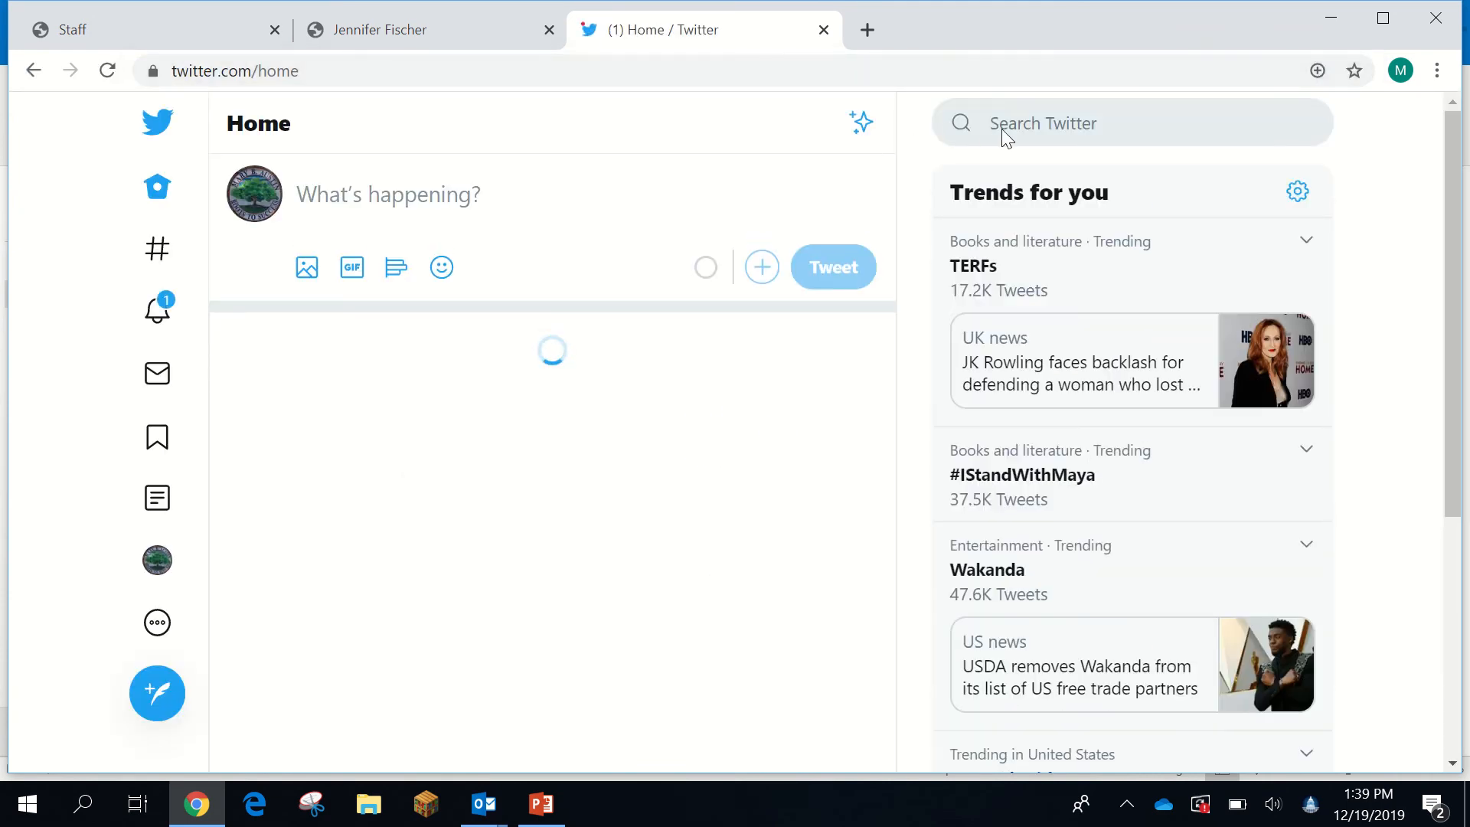
{"action": "left_click", "coordinate": [1001, 125]}
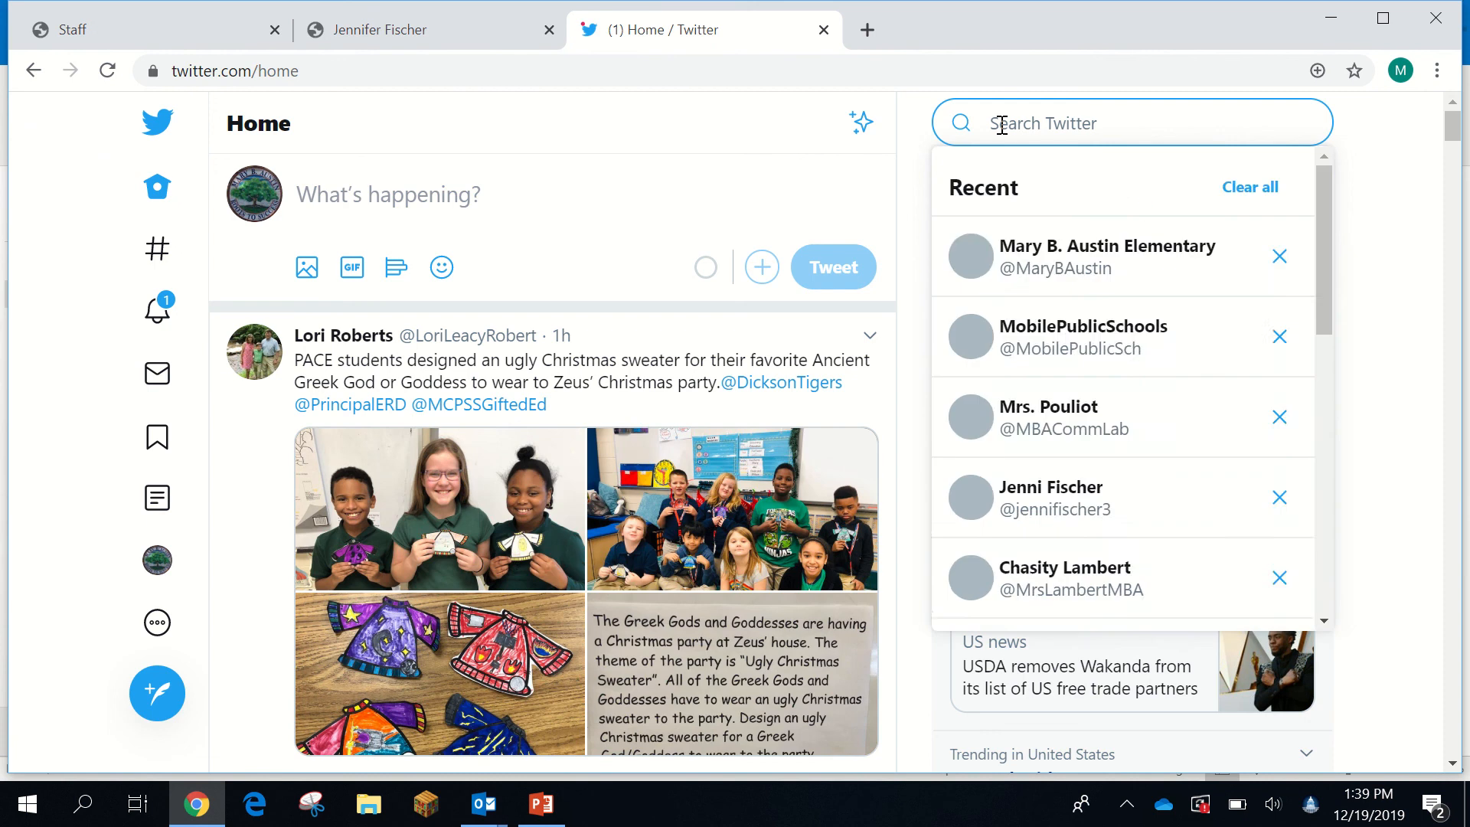
{"action": "type", "text": "j"}
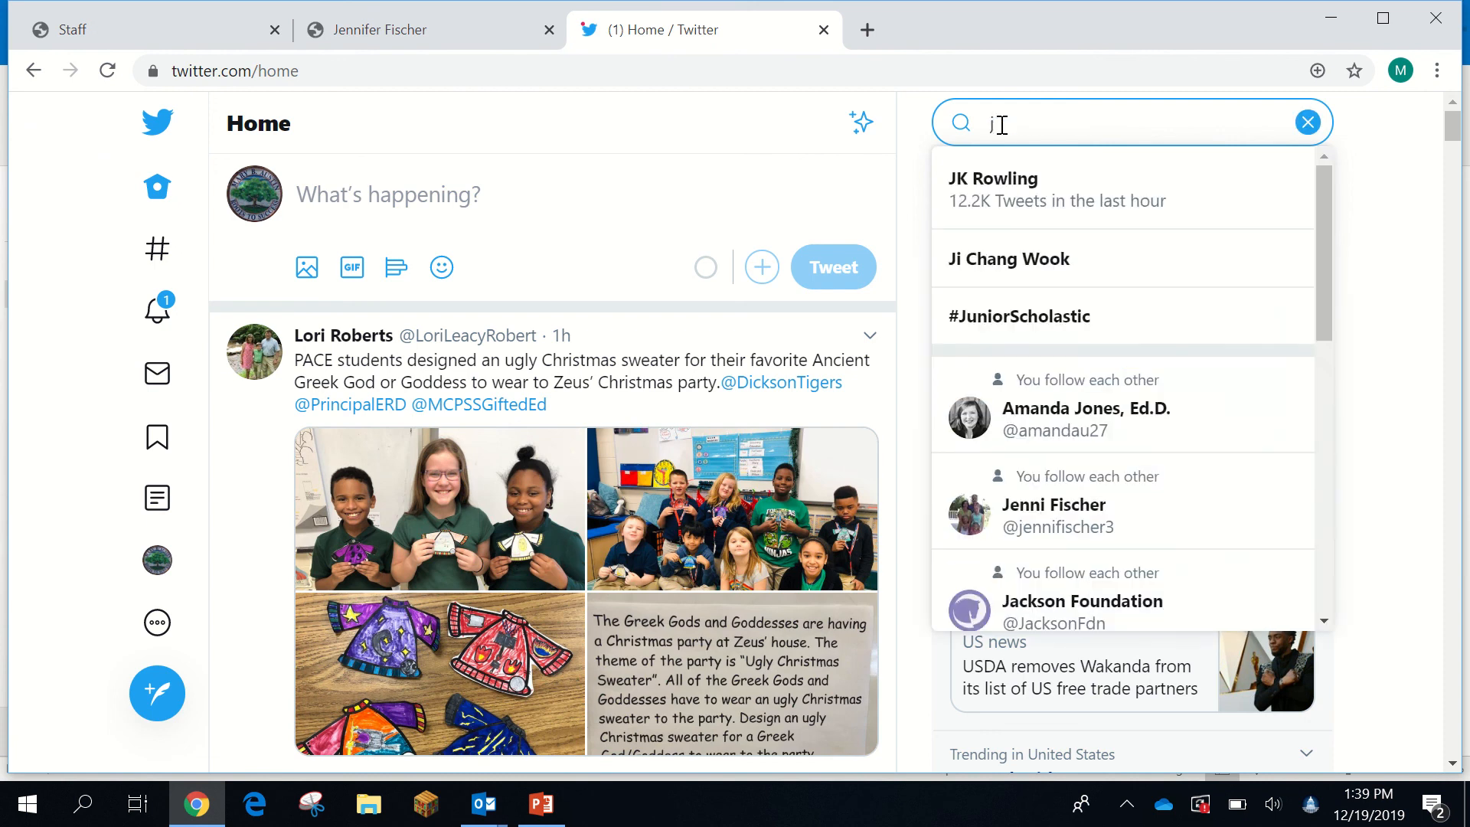
{"action": "left_click", "coordinate": [1049, 514]}
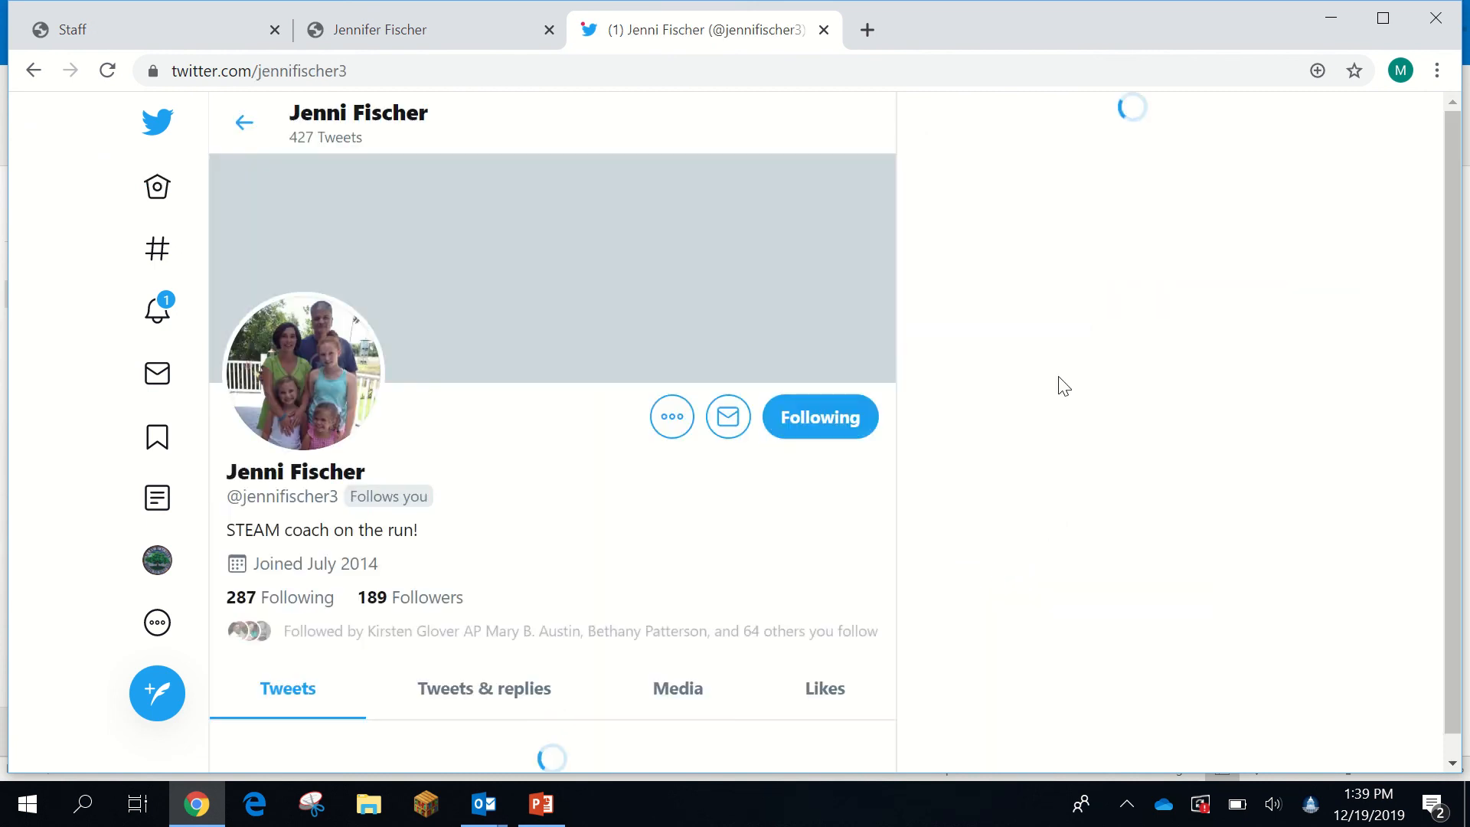
- Copy the teacher's profile URL from the address bar
{"action": "left_click", "coordinate": [365, 71]}
{"action": "right_click", "coordinate": [274, 80]}
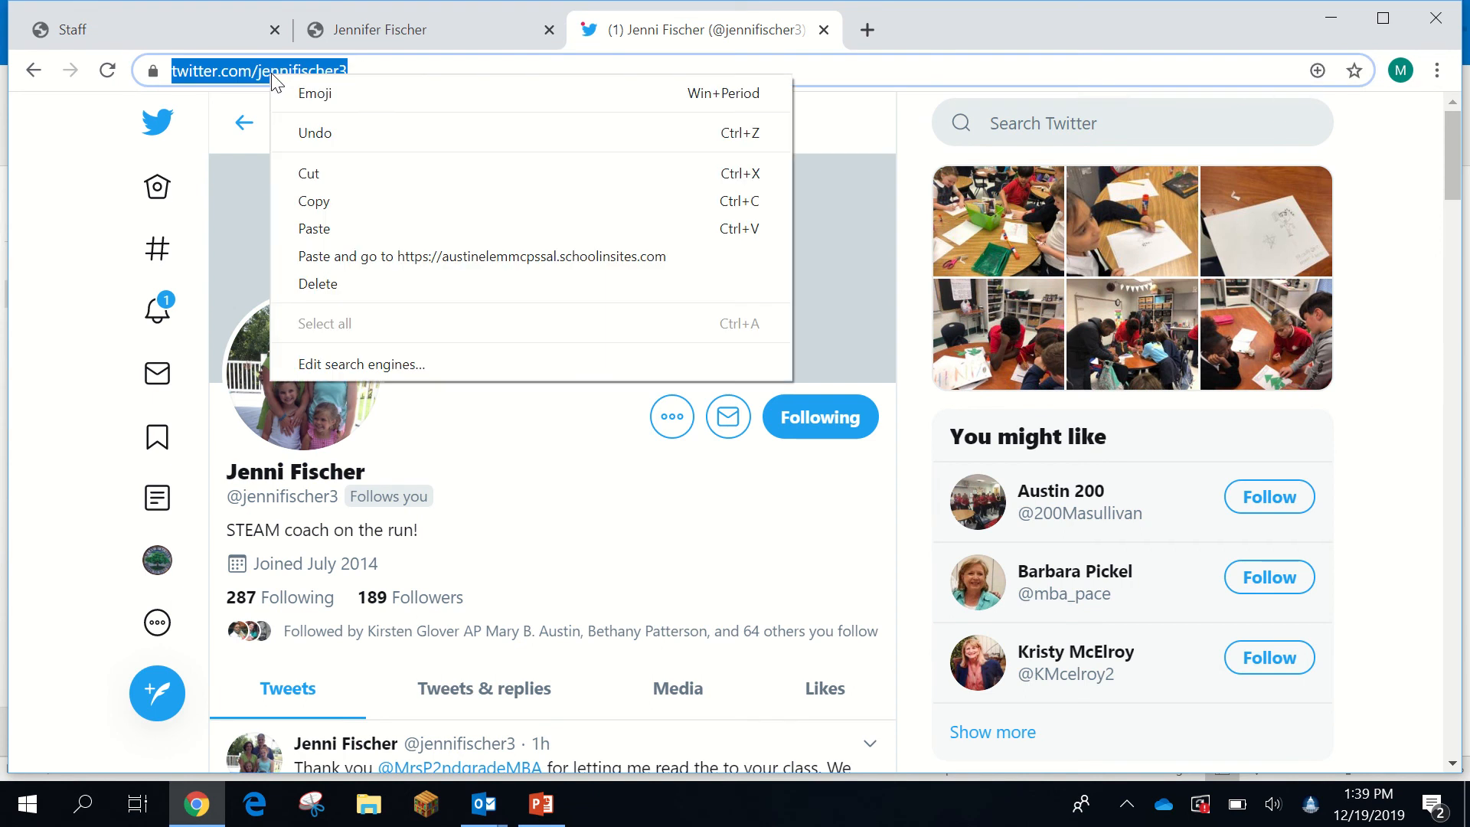
{"action": "left_click", "coordinate": [316, 201]}
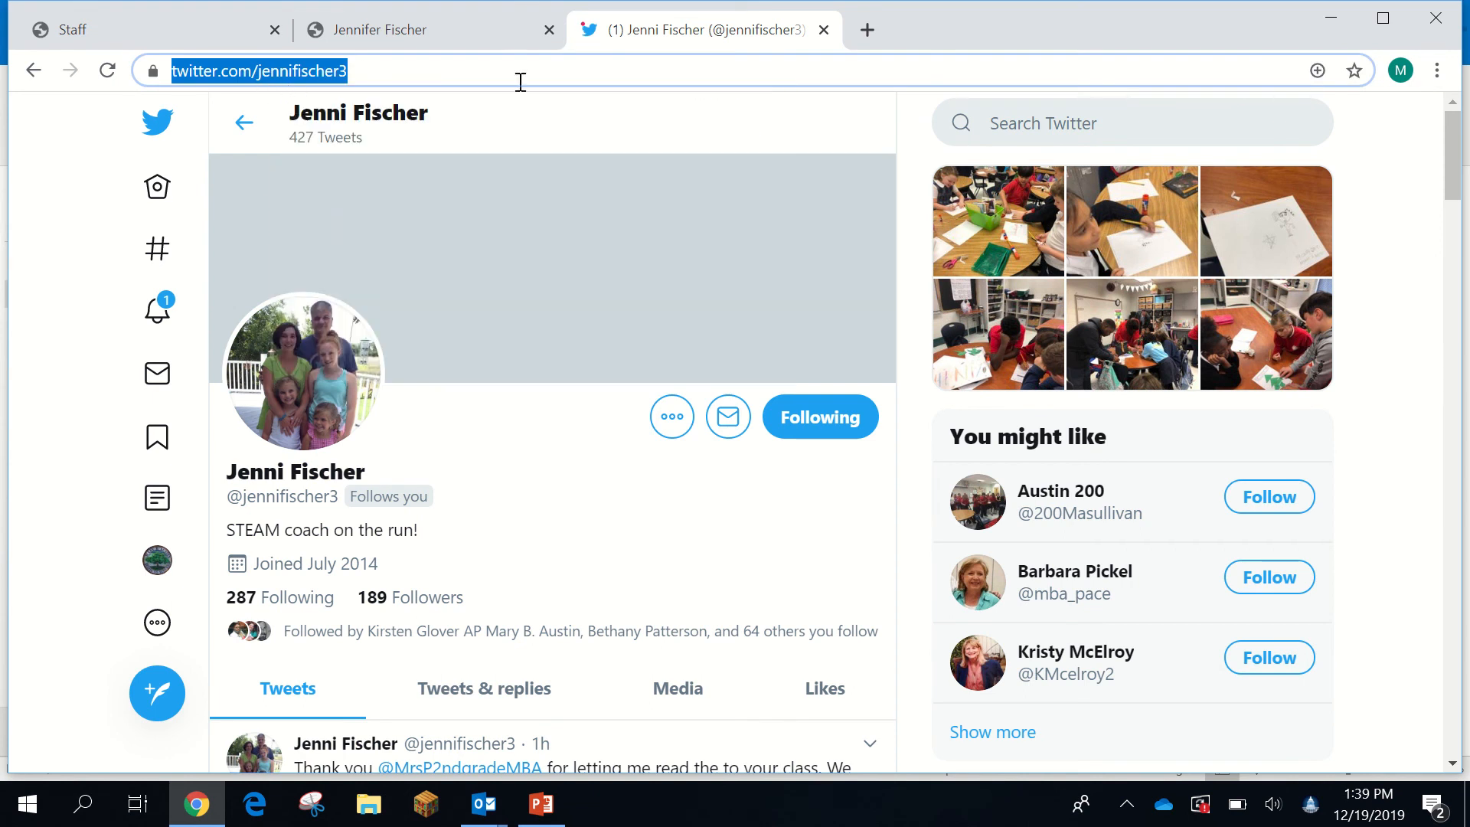
- Go to publish.twitter.com in another new tab
{"action": "left_click", "coordinate": [868, 30]}
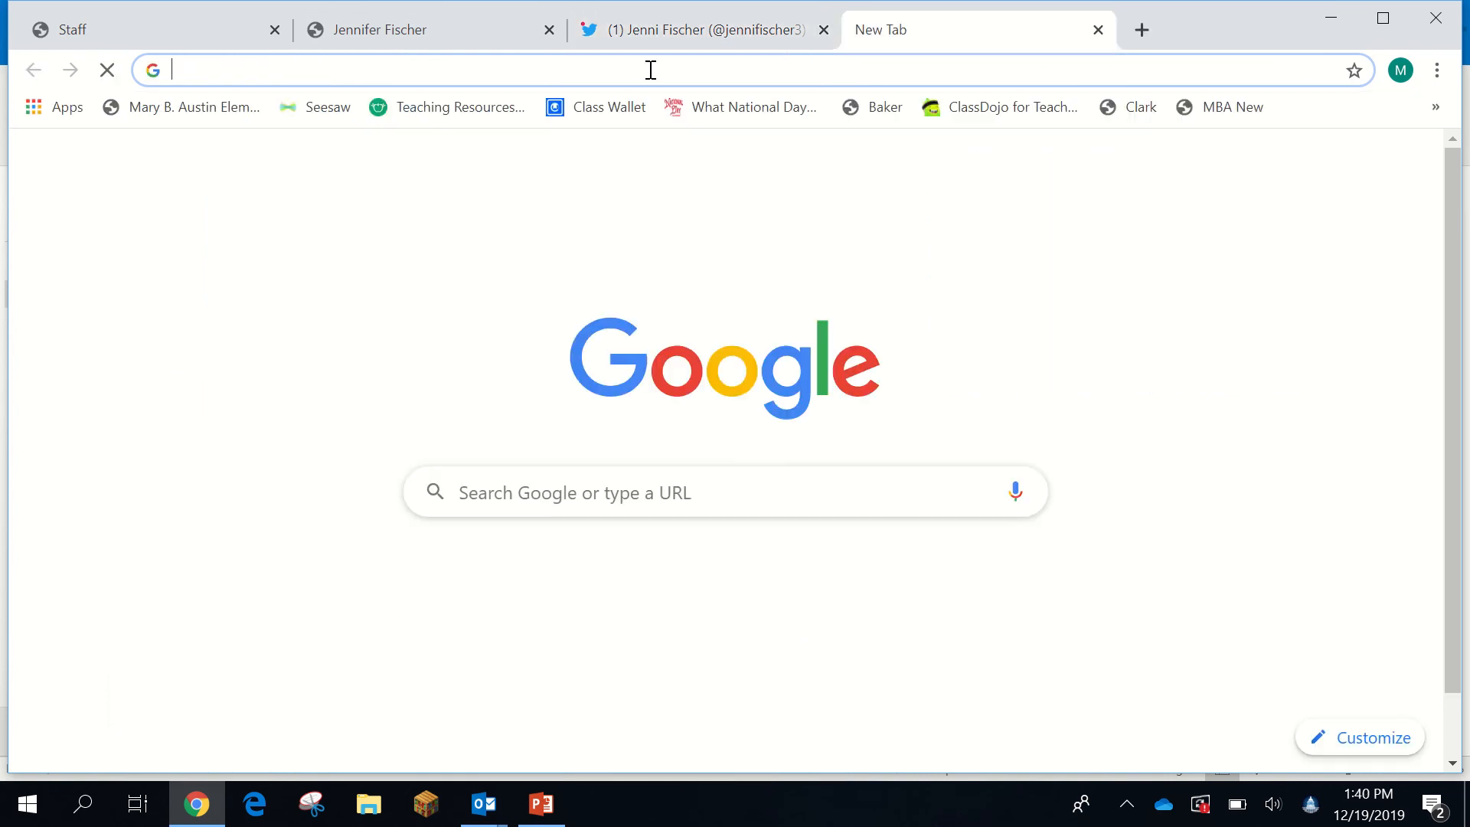
{"action": "type", "text": "public"}
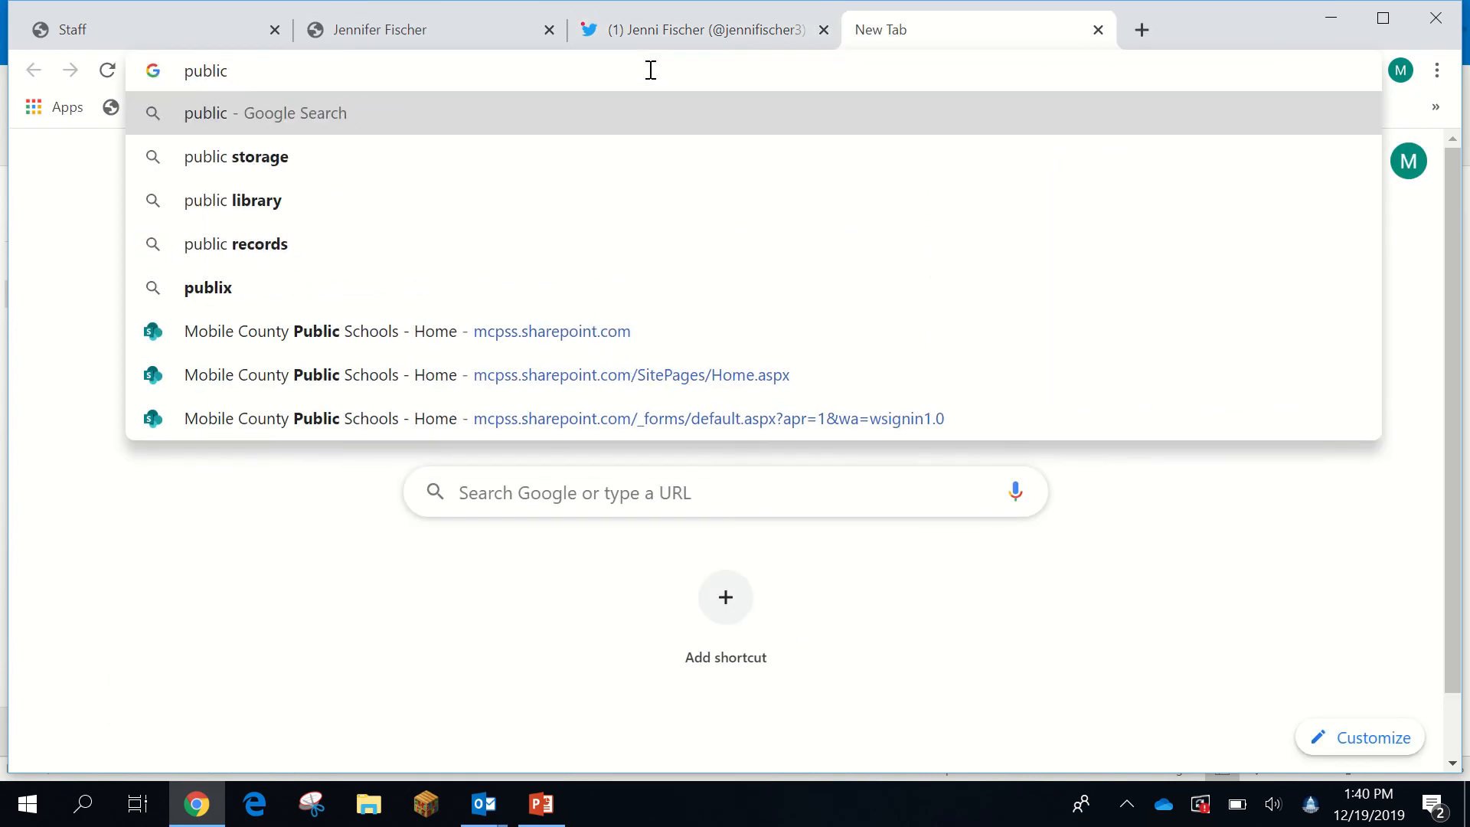
{"action": "key", "text": "BackSpace"}
{"action": "type", "text": "sh"}
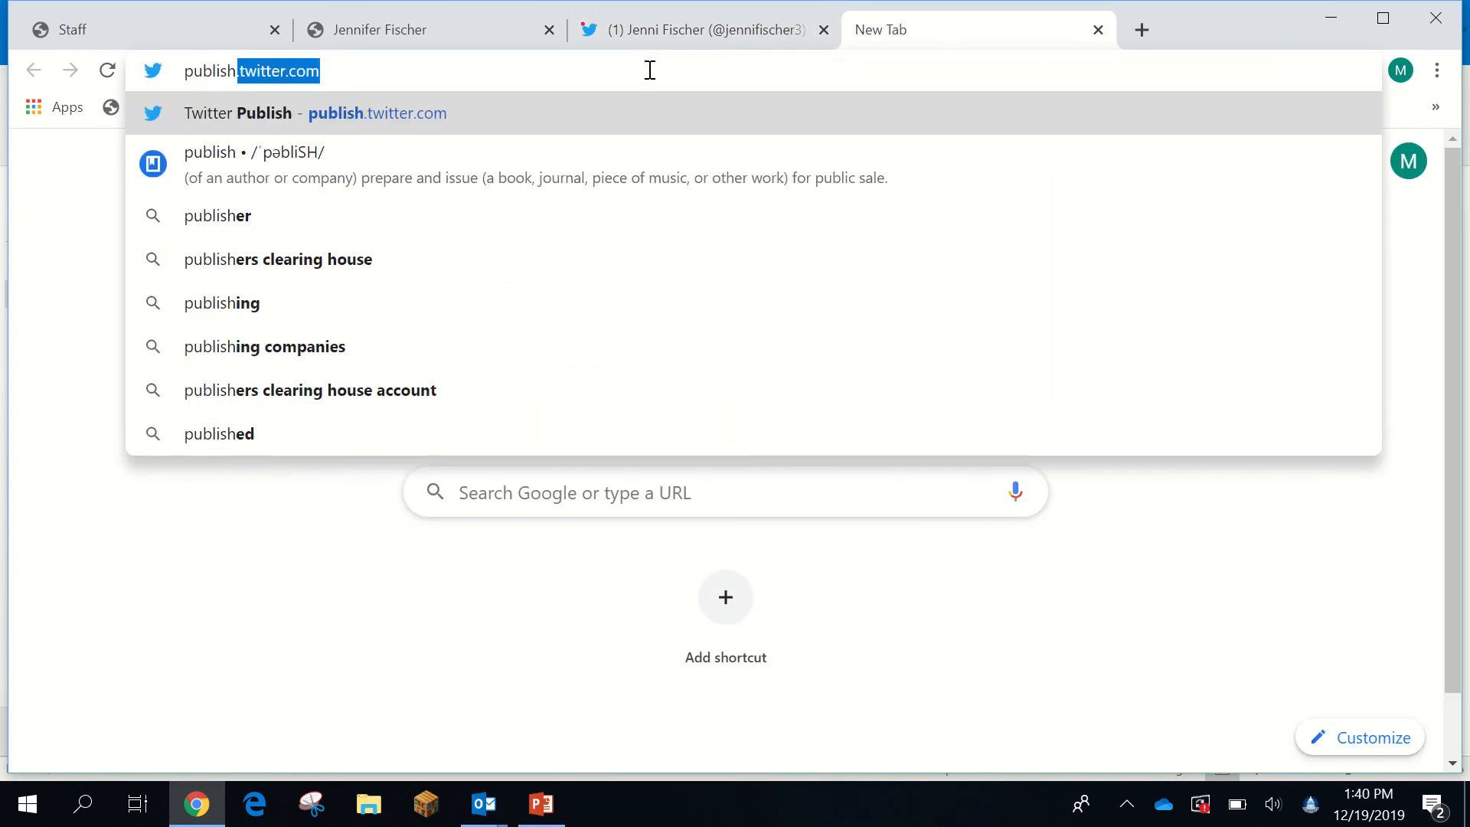
{"action": "key", "text": "Return"}
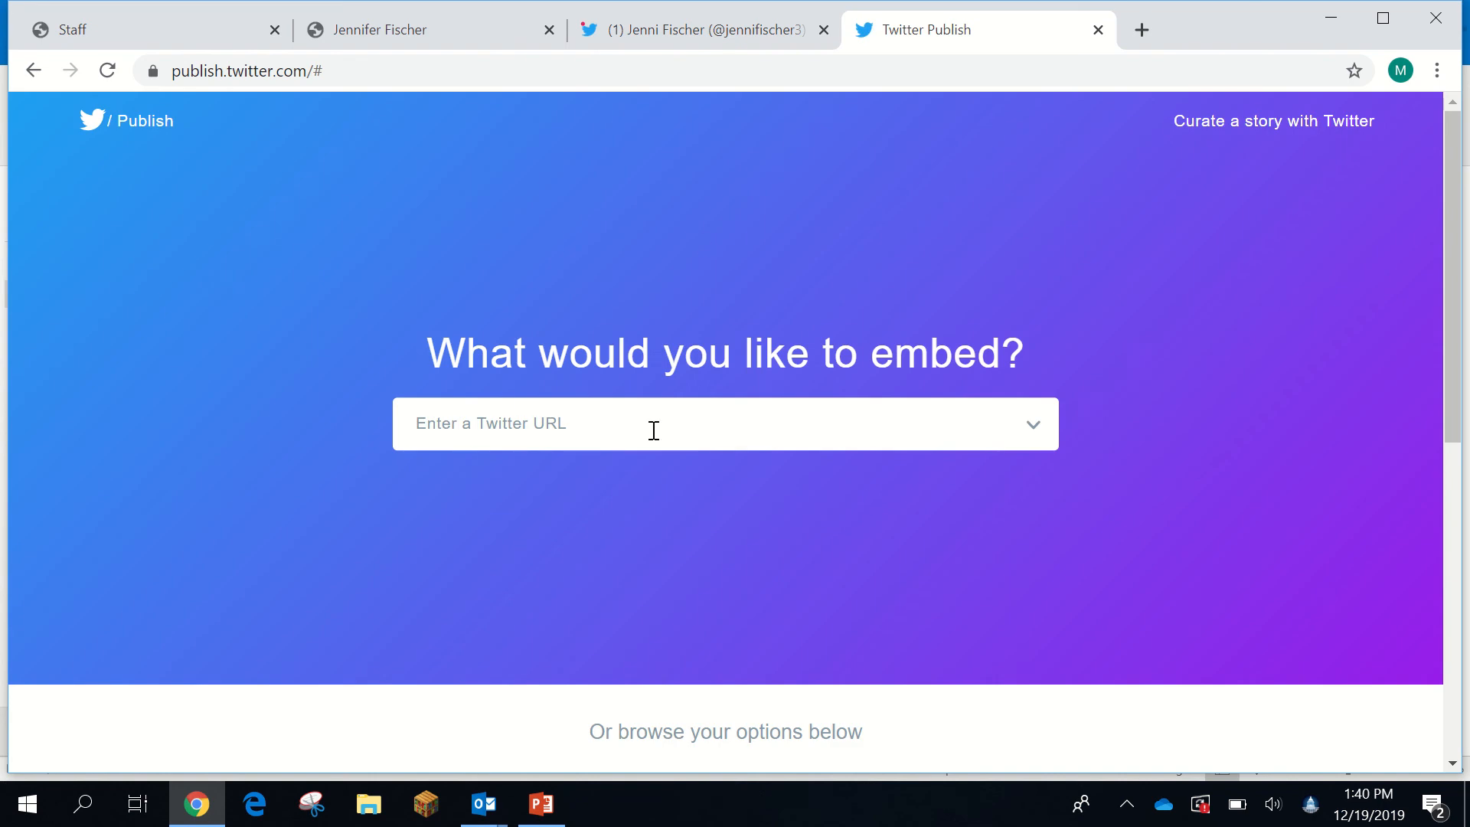
- Paste the profile URL, submit it, and choose the Embedded Timeline display
{"action": "right_click", "coordinate": [503, 425]}
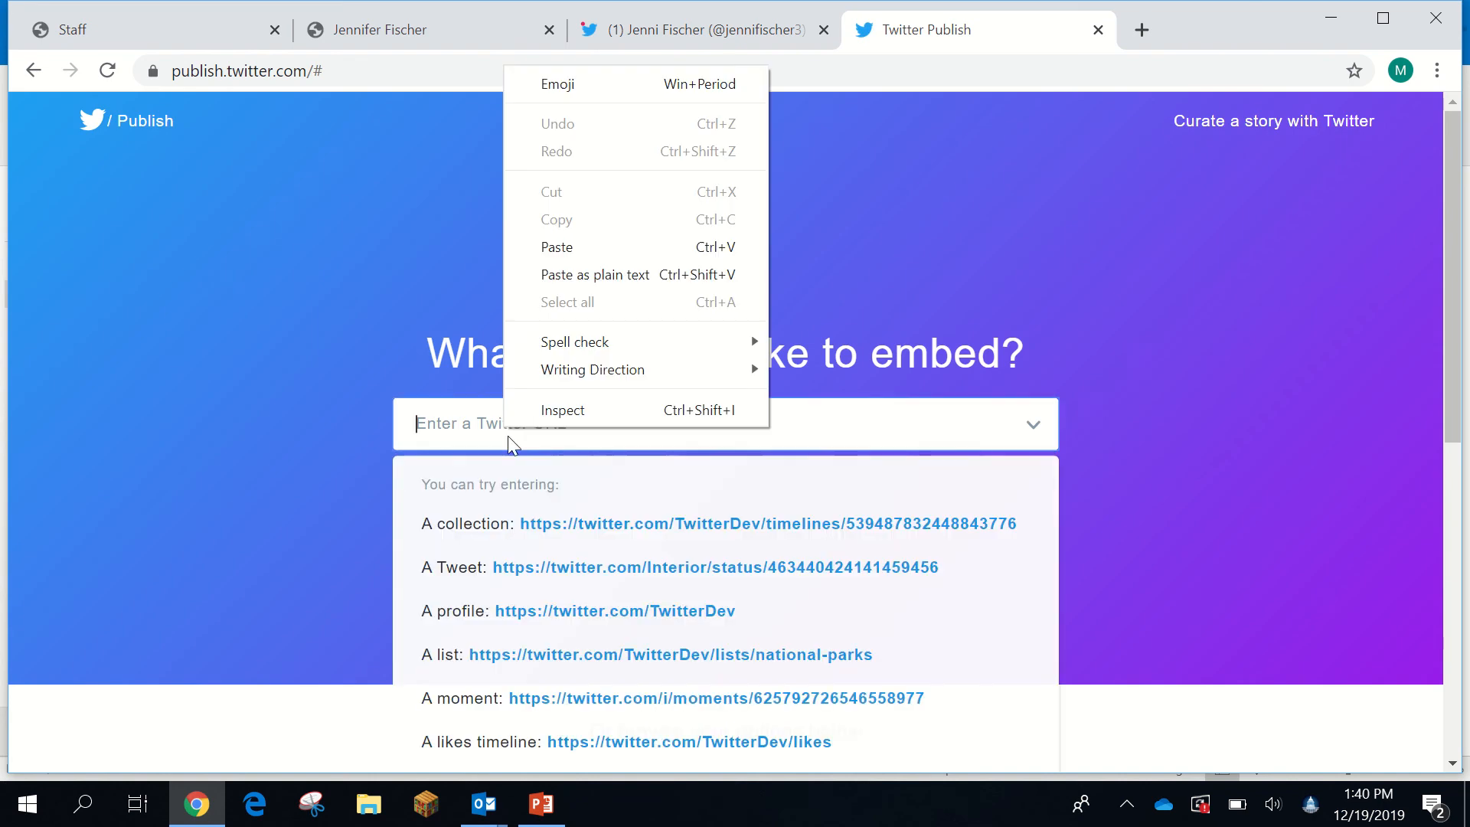
{"action": "left_click", "coordinate": [545, 249]}
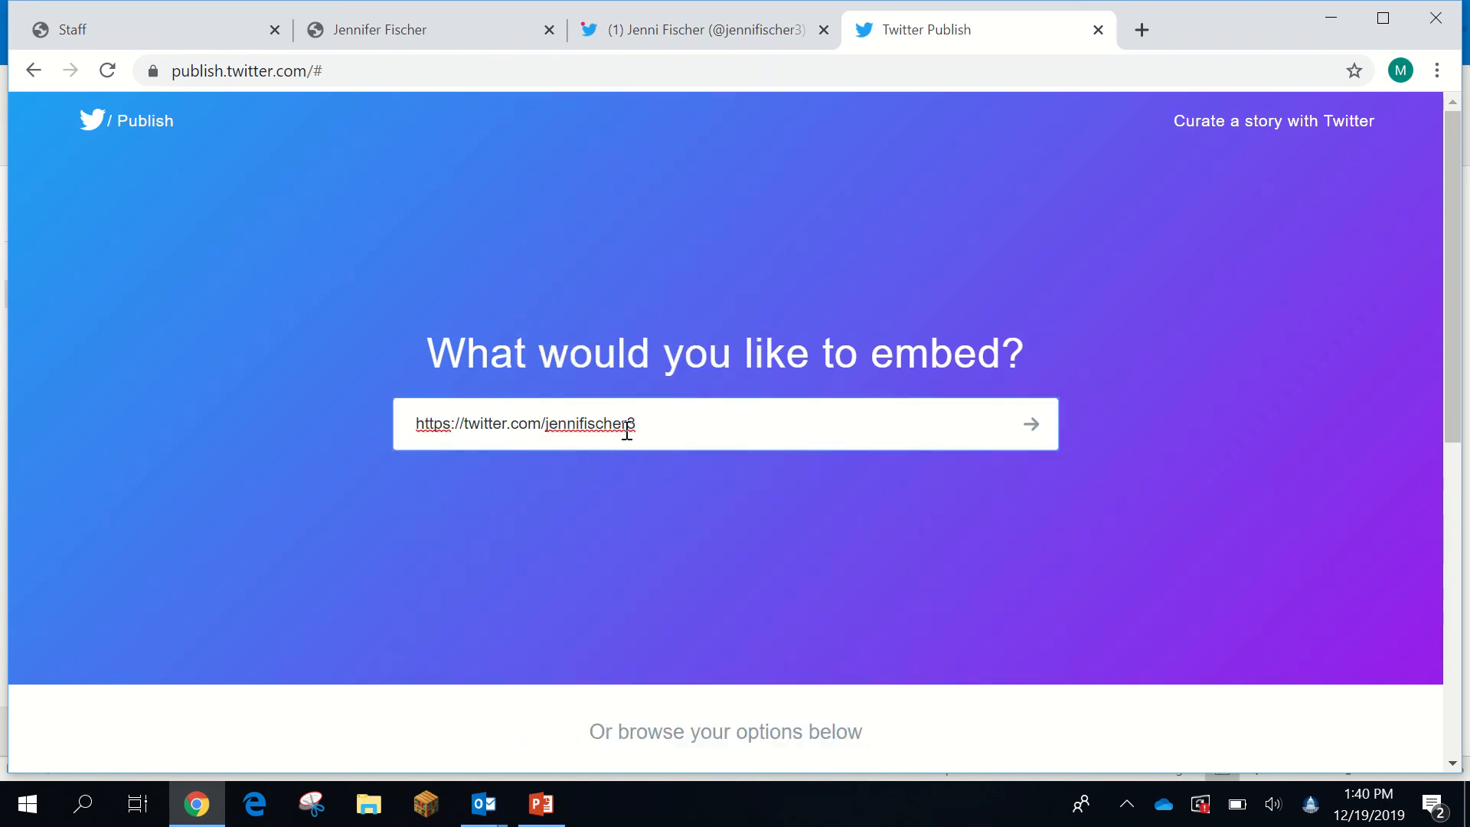
{"action": "left_click", "coordinate": [1035, 429]}
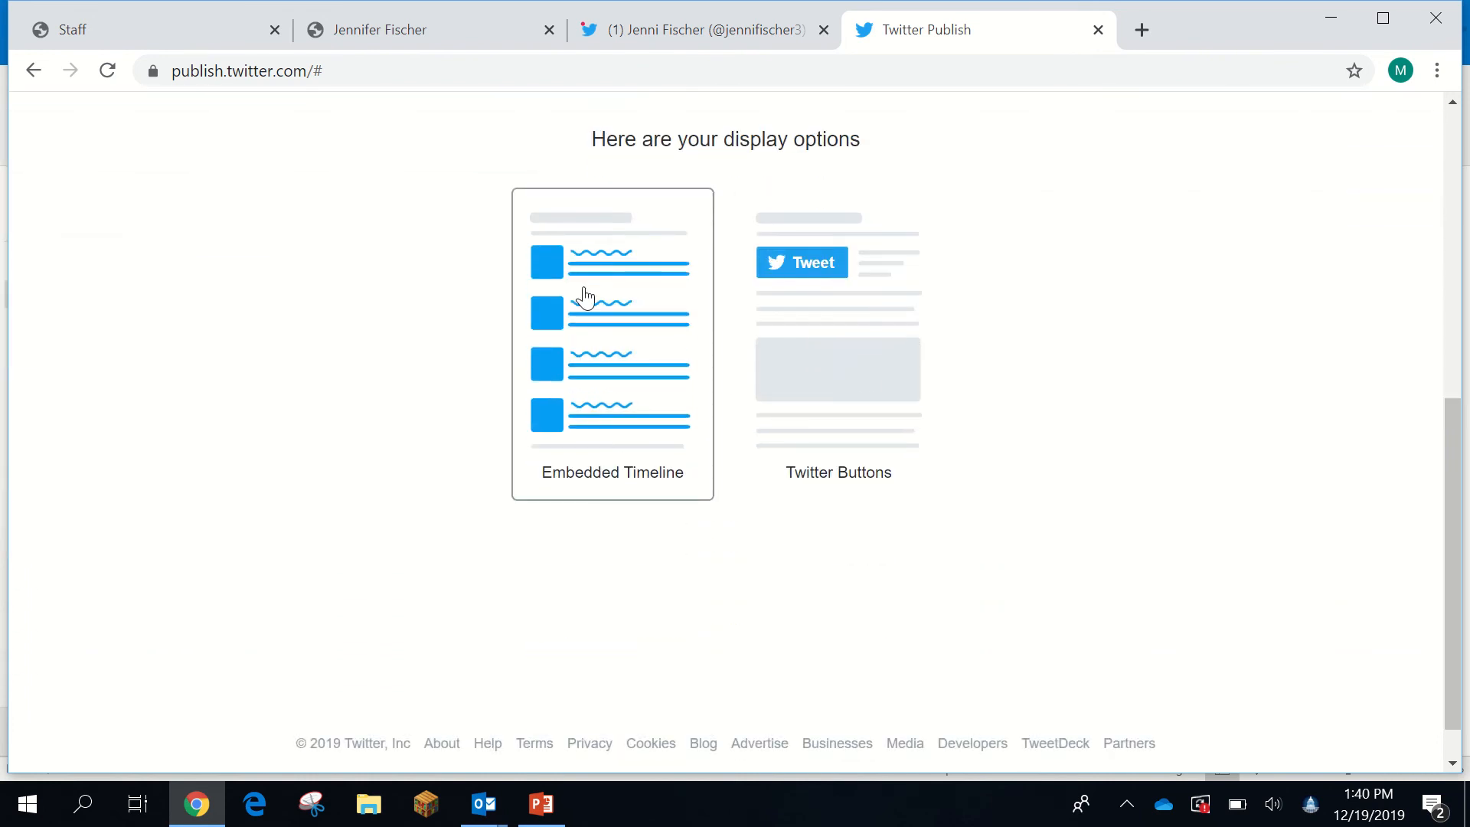
{"action": "left_click", "coordinate": [613, 351]}
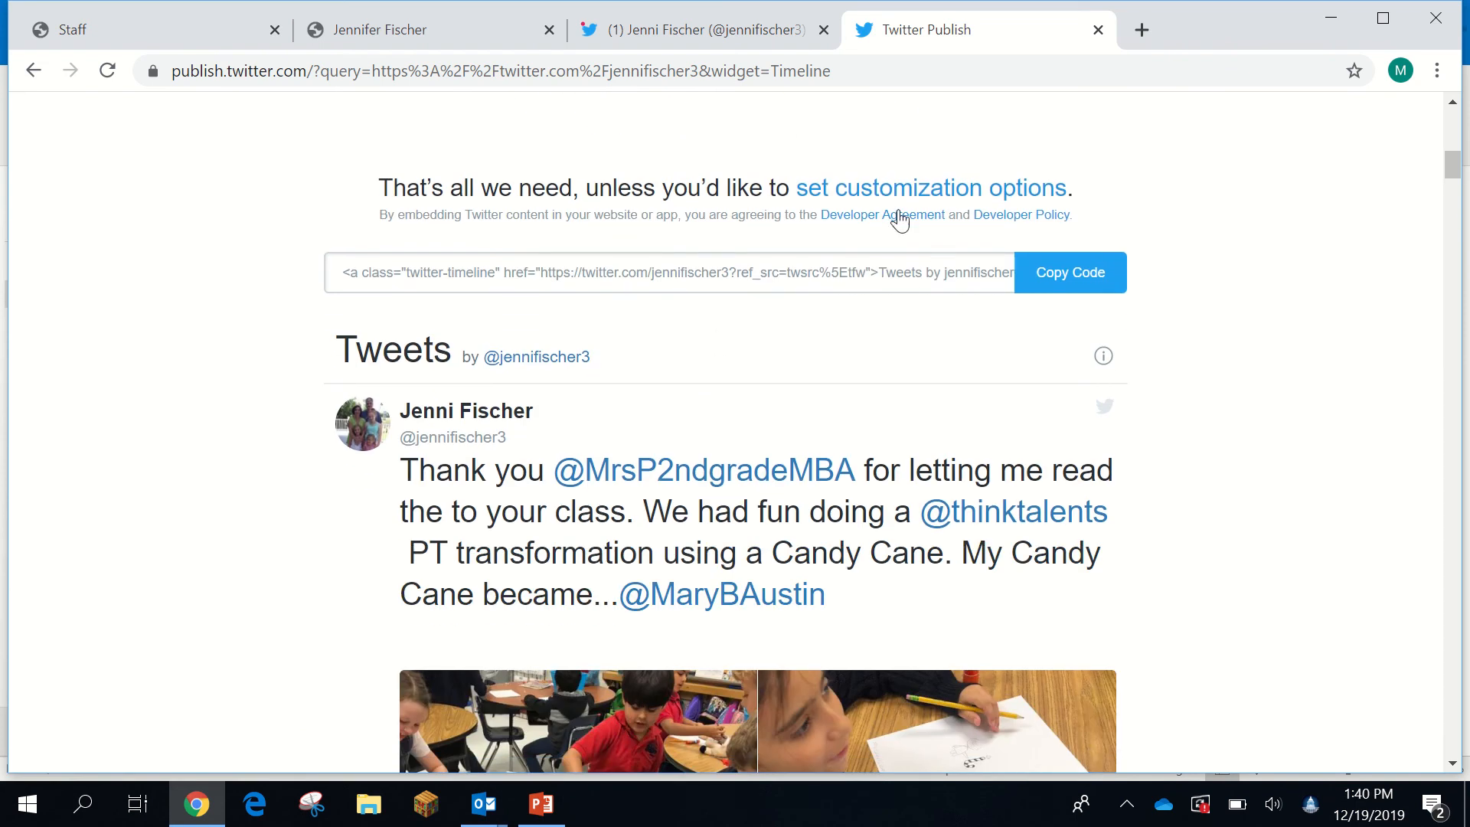
- Set the timeline height and width to 500 by 500 in the customization options
{"action": "left_click", "coordinate": [864, 192]}
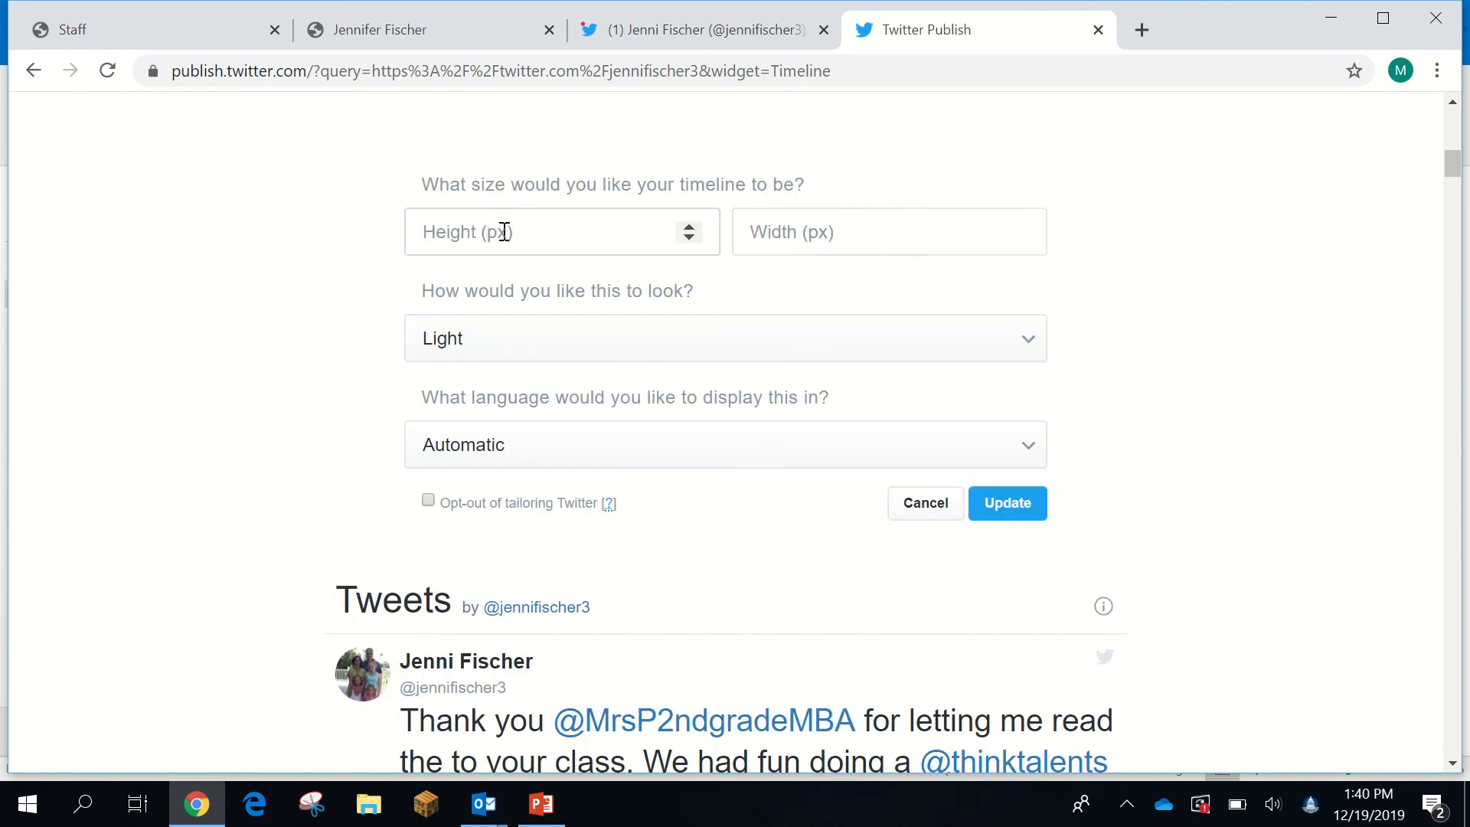
{"action": "left_click", "coordinate": [531, 233]}
{"action": "type", "text": "300"}
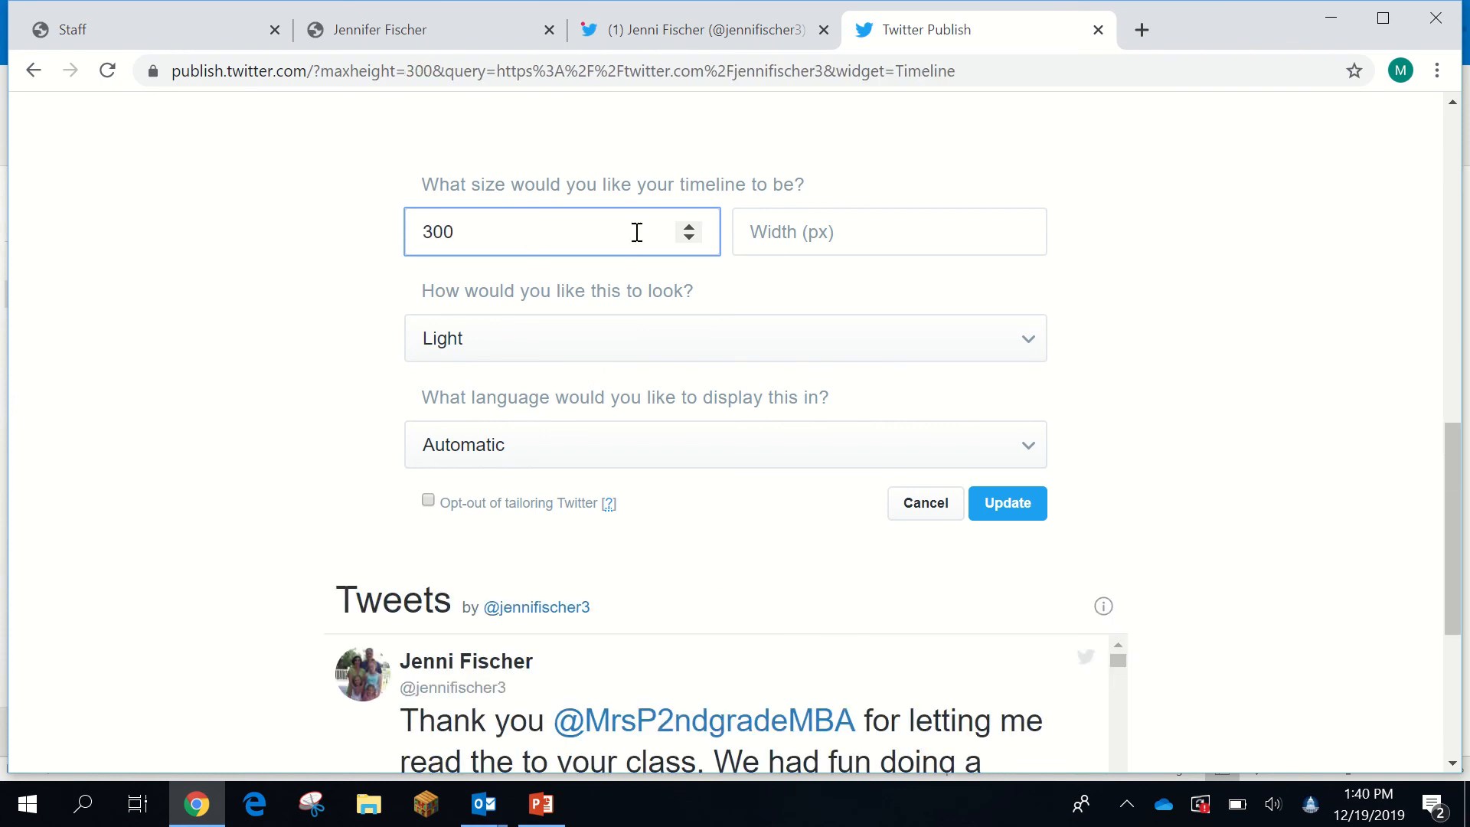
{"action": "left_click", "coordinate": [788, 232]}
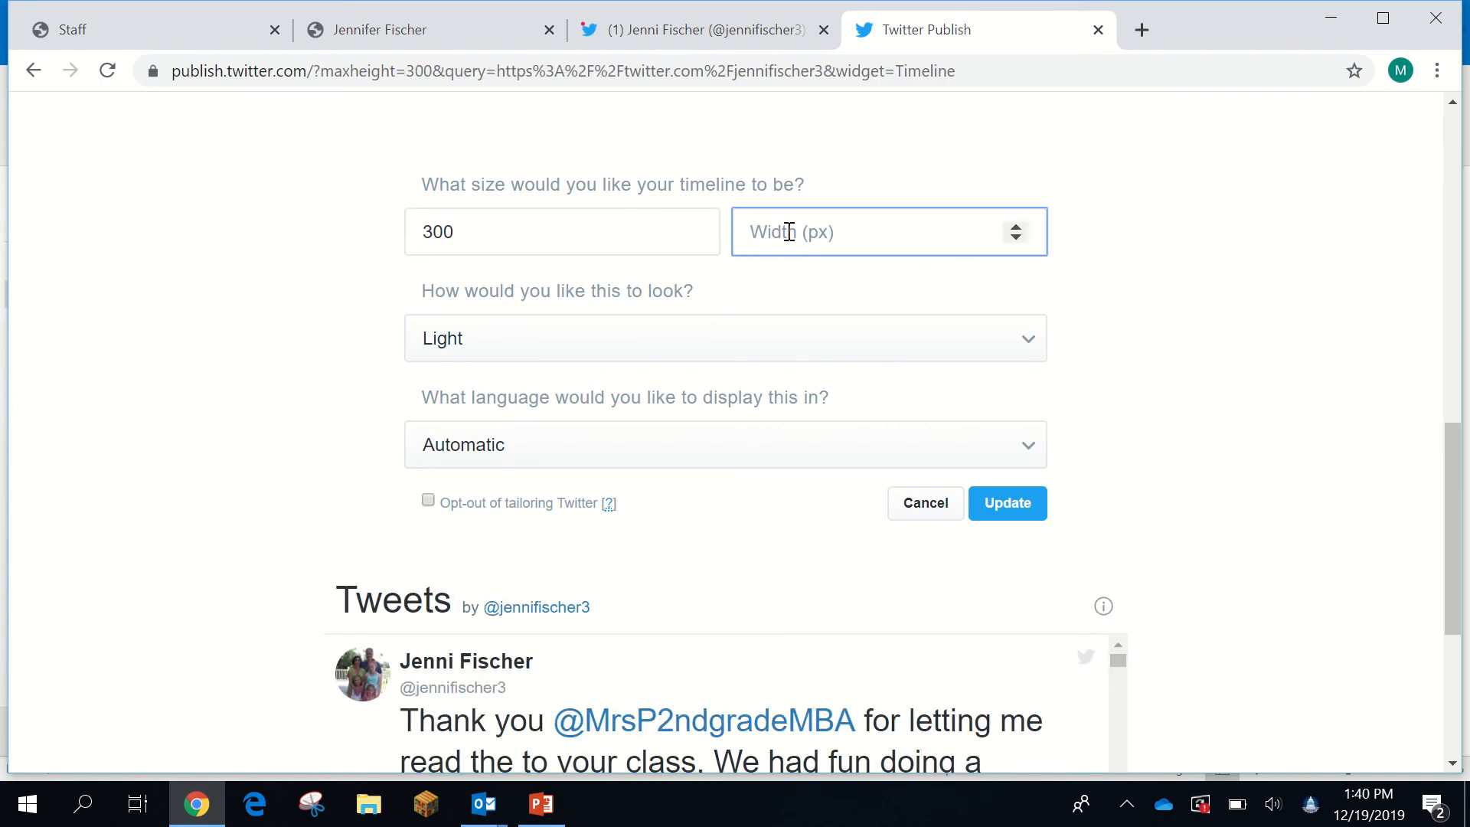
{"action": "type", "text": "300"}
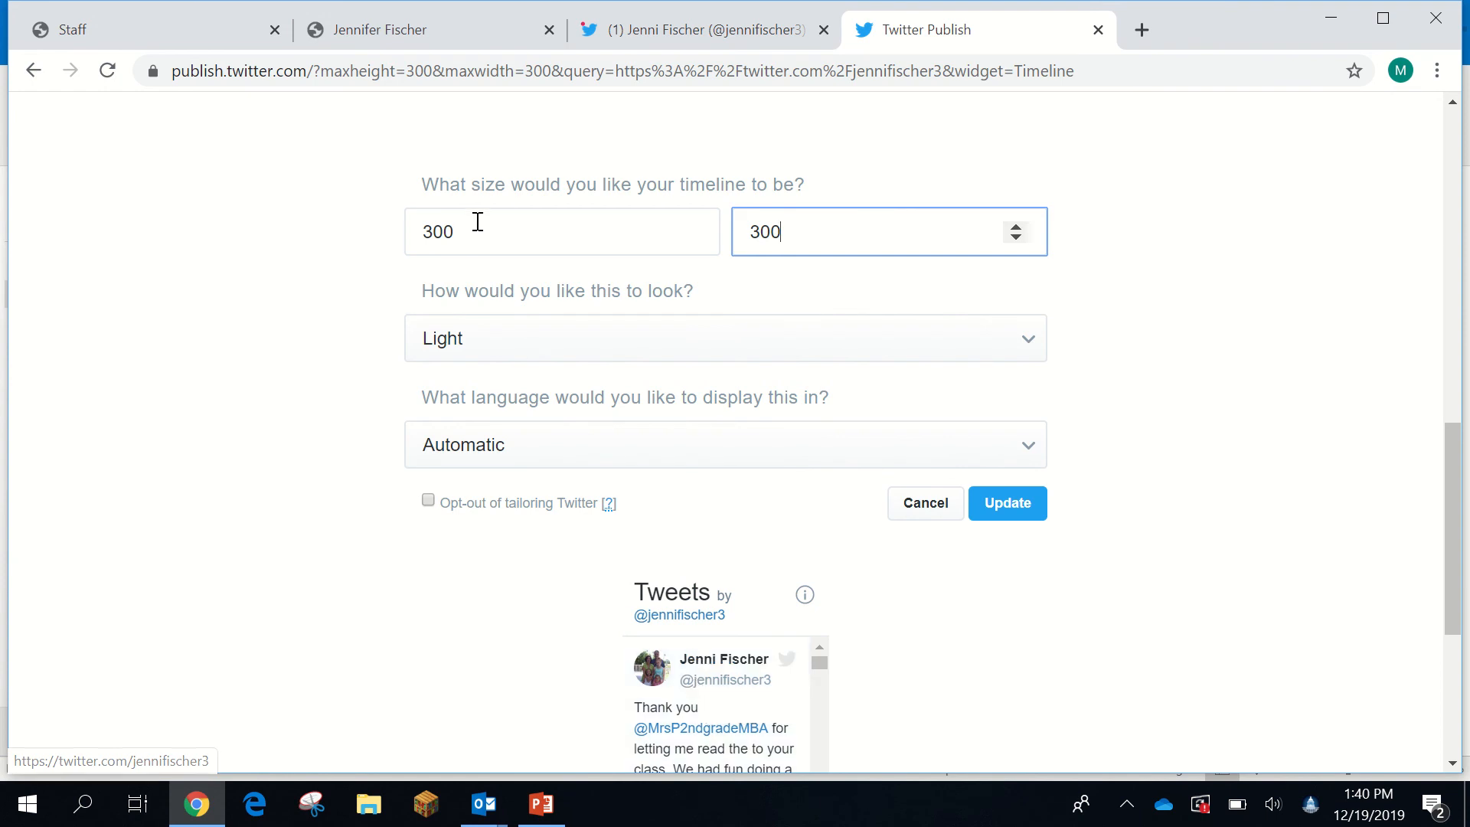
{"action": "left_click_drag", "start_coordinate": [473, 235], "coordinate": [395, 243]}
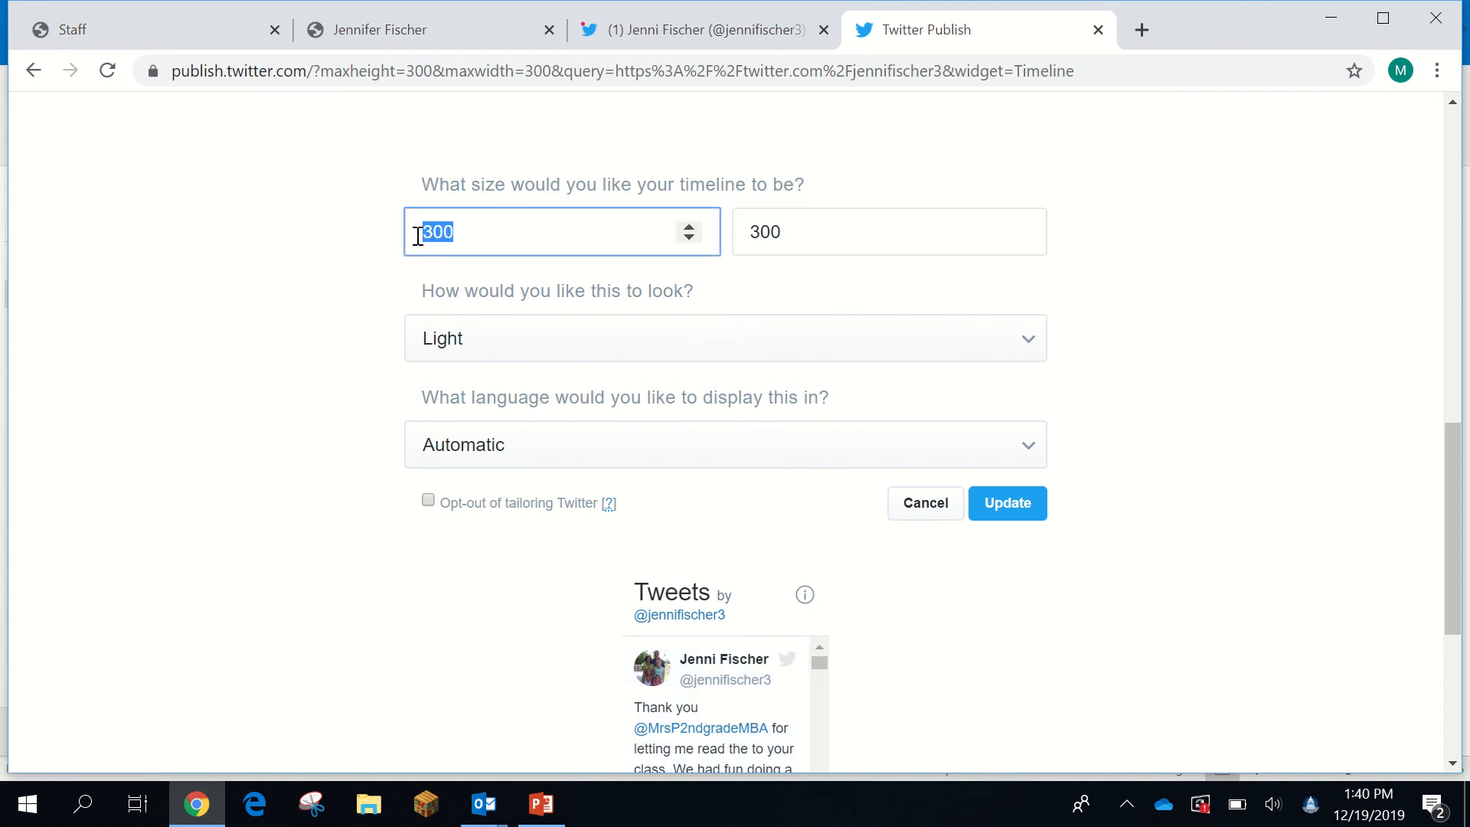
{"action": "type", "text": "500"}
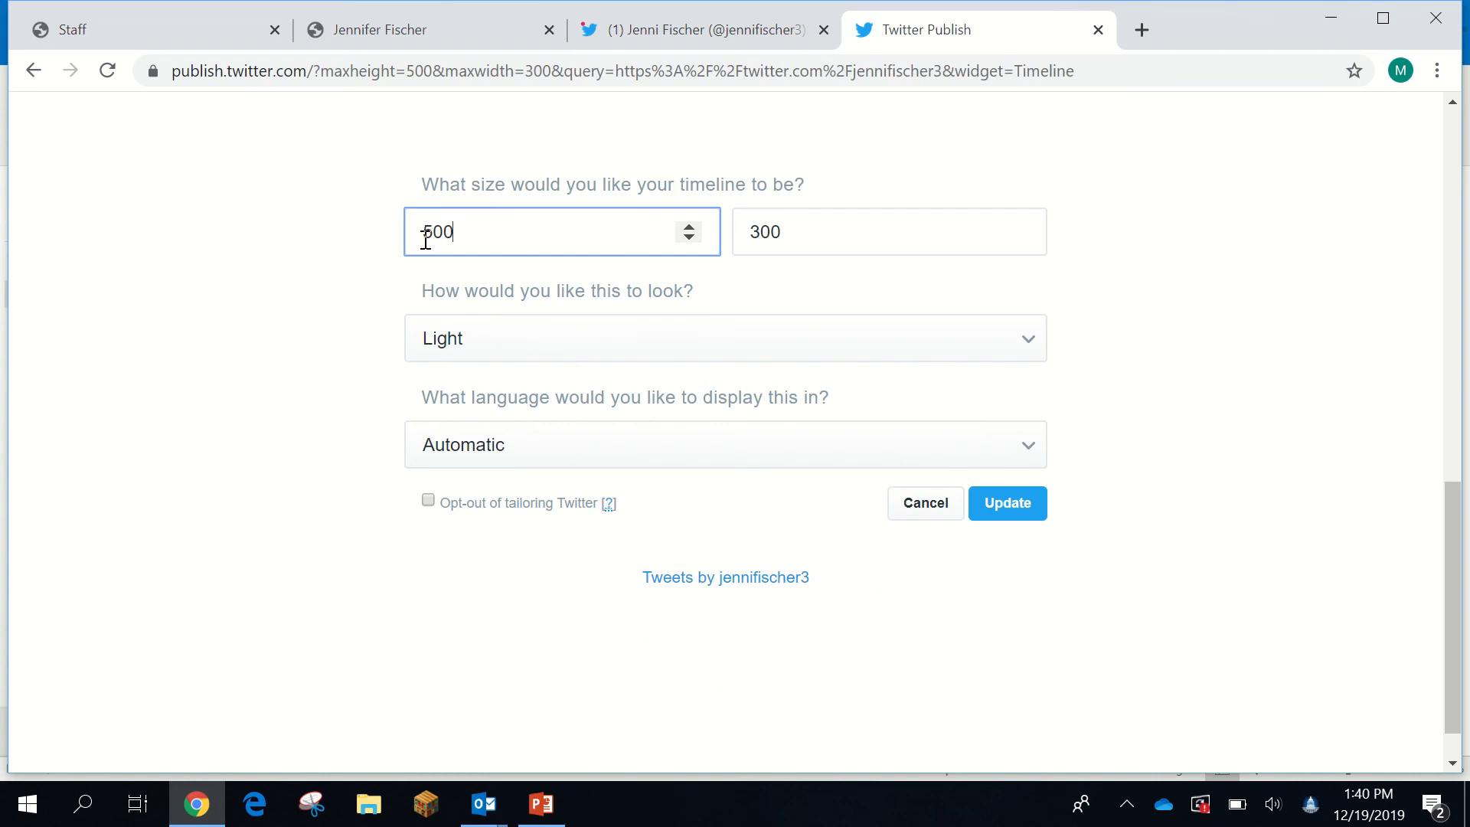
{"action": "key", "text": "Tab"}
{"action": "type", "text": "500"}
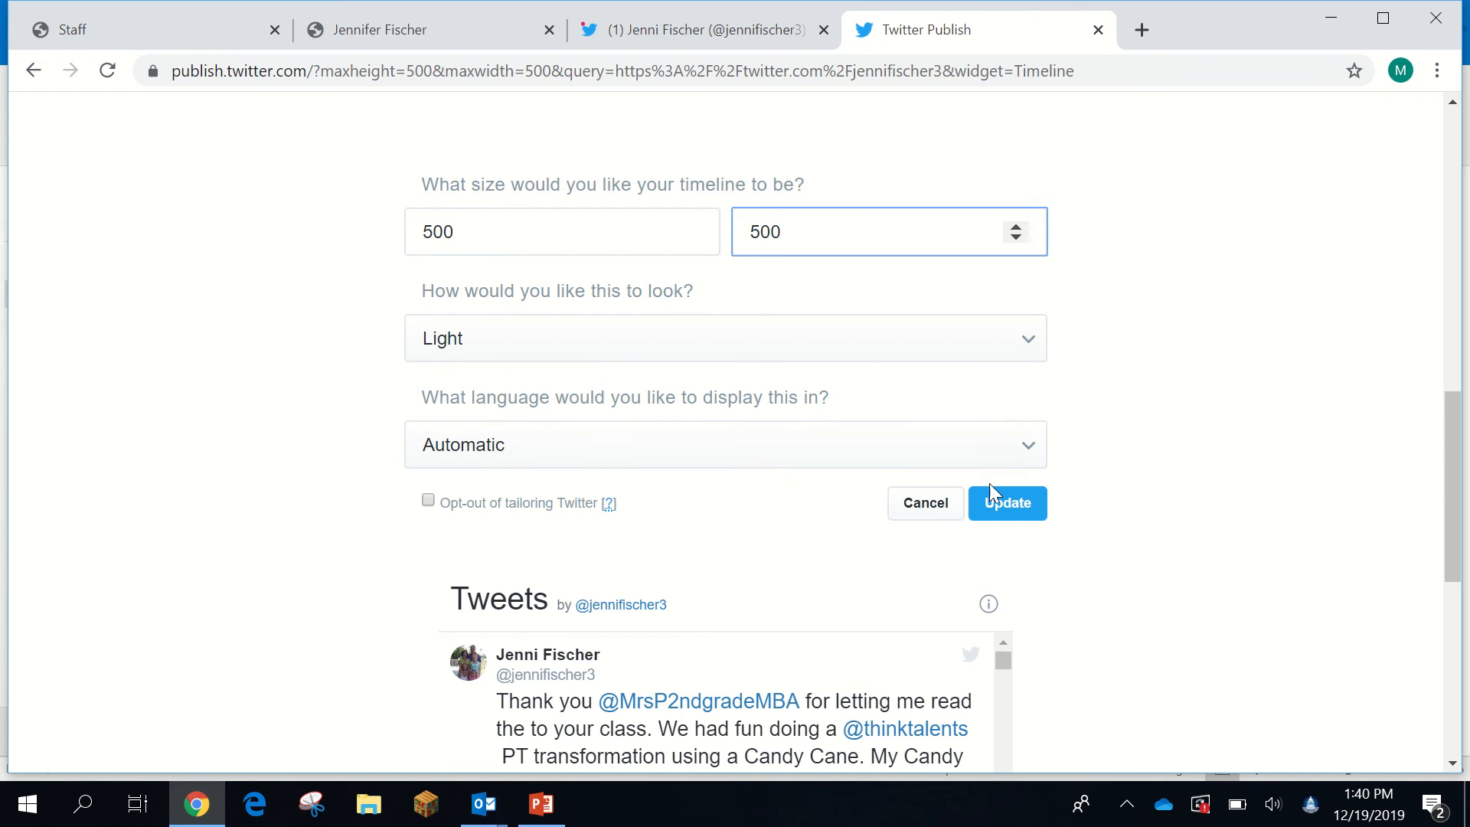
- Apply the size, copy the timeline embed code, and return to the teacher page editor
{"action": "left_click", "coordinate": [1004, 504]}
{"action": "left_click", "coordinate": [1060, 277]}
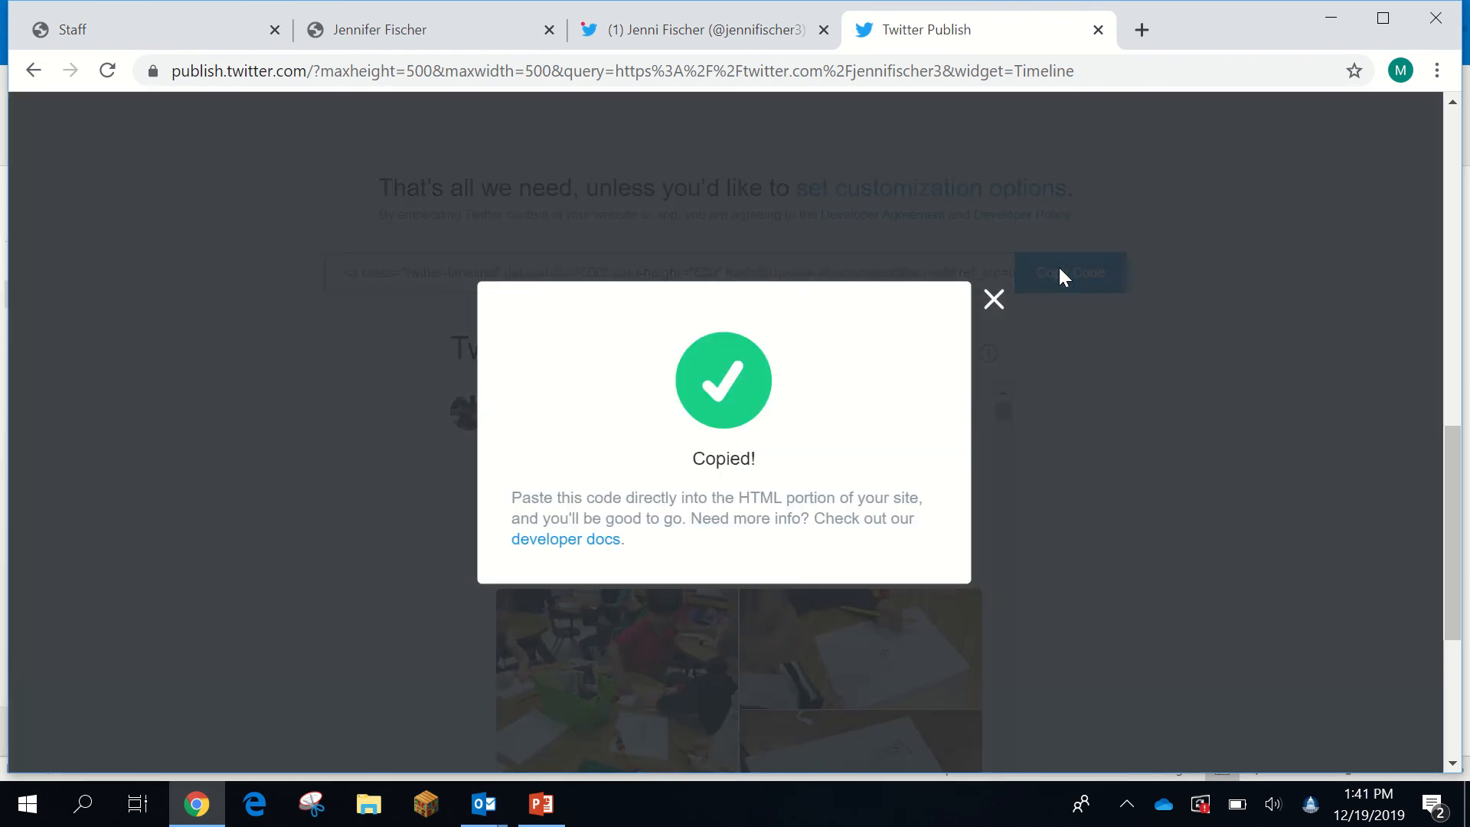
{"action": "left_click", "coordinate": [383, 29]}
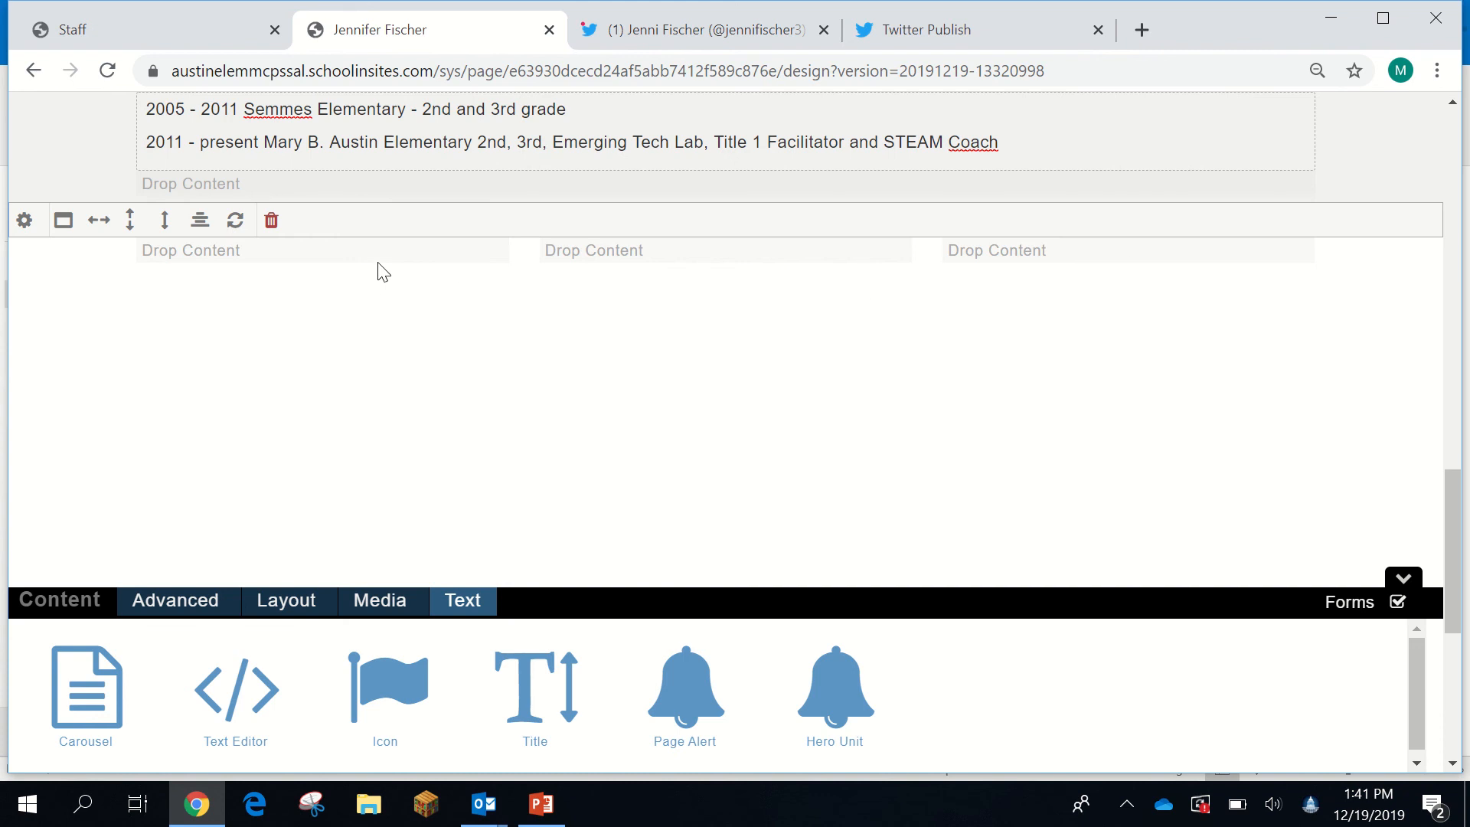
- Drop a 66/33% Column row below the experience list, with a Text Editor in its left column
{"action": "left_click", "coordinate": [286, 603]}
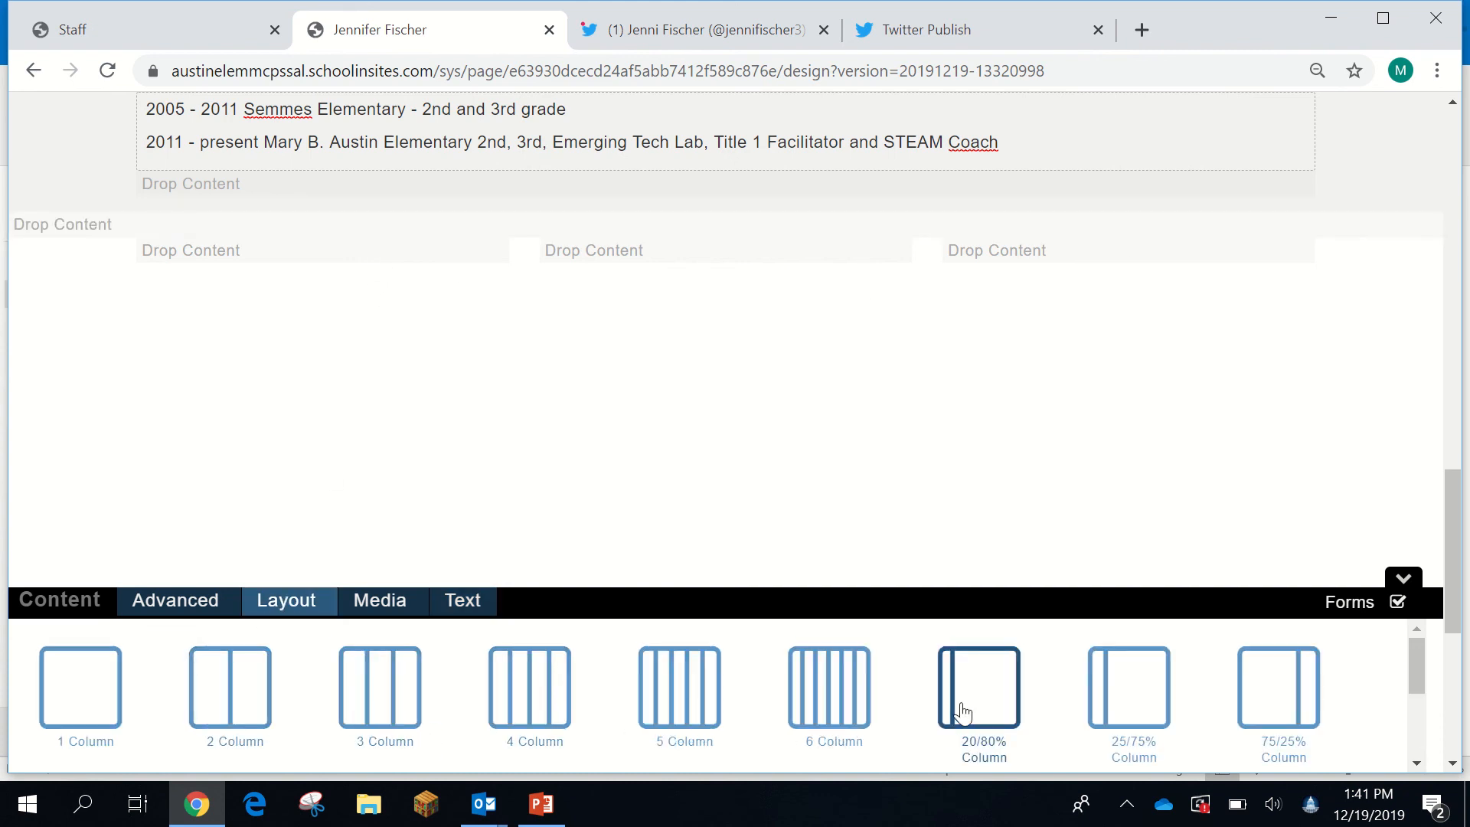
{"action": "scroll", "coordinate": [963, 712], "scroll_direction": "down", "scroll_amount": 3}
{"action": "scroll", "coordinate": [961, 706], "scroll_direction": "up", "scroll_amount": 2}
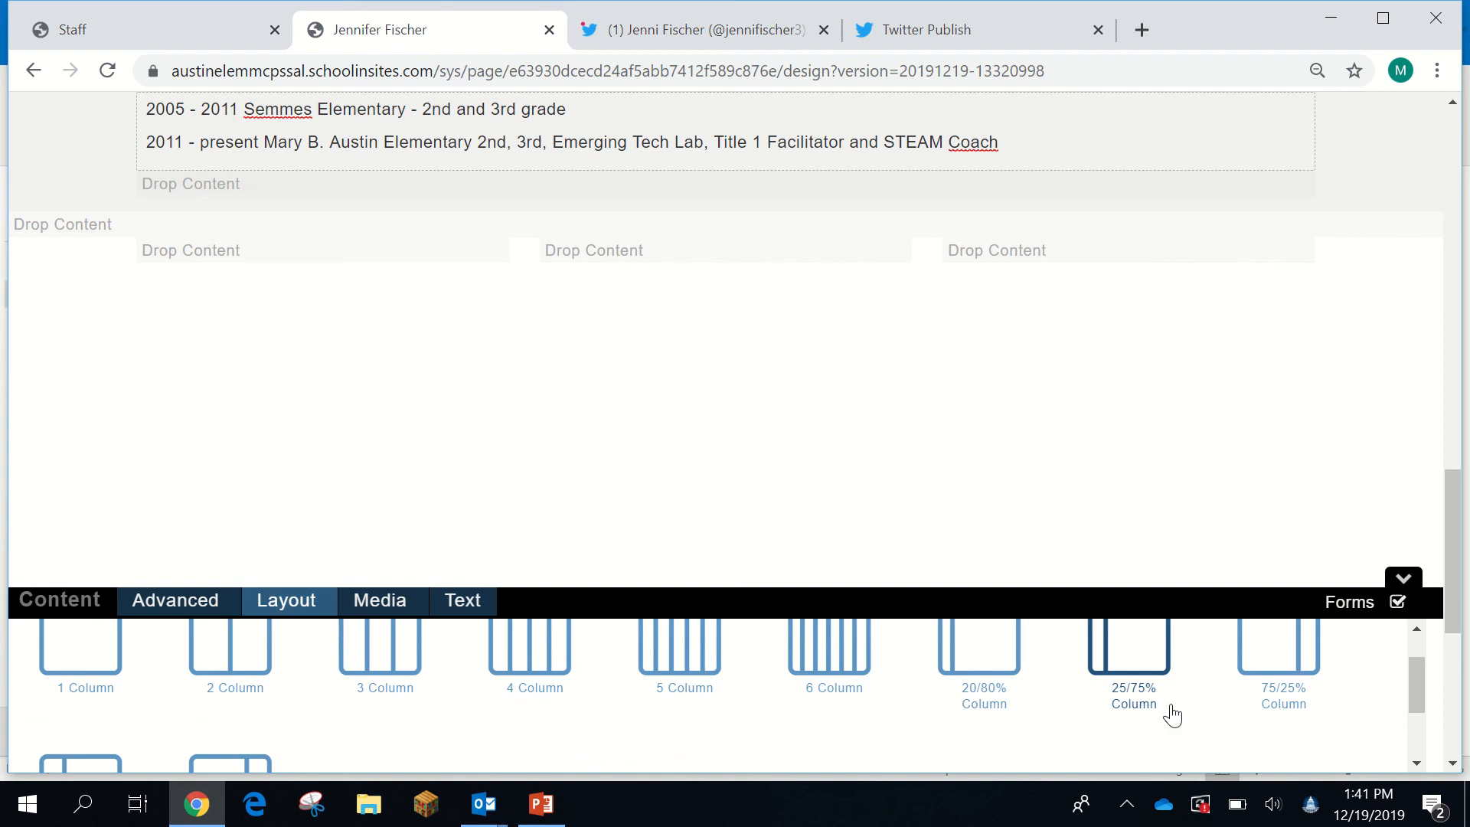
{"action": "scroll", "coordinate": [1153, 712], "scroll_direction": "down", "scroll_amount": 2}
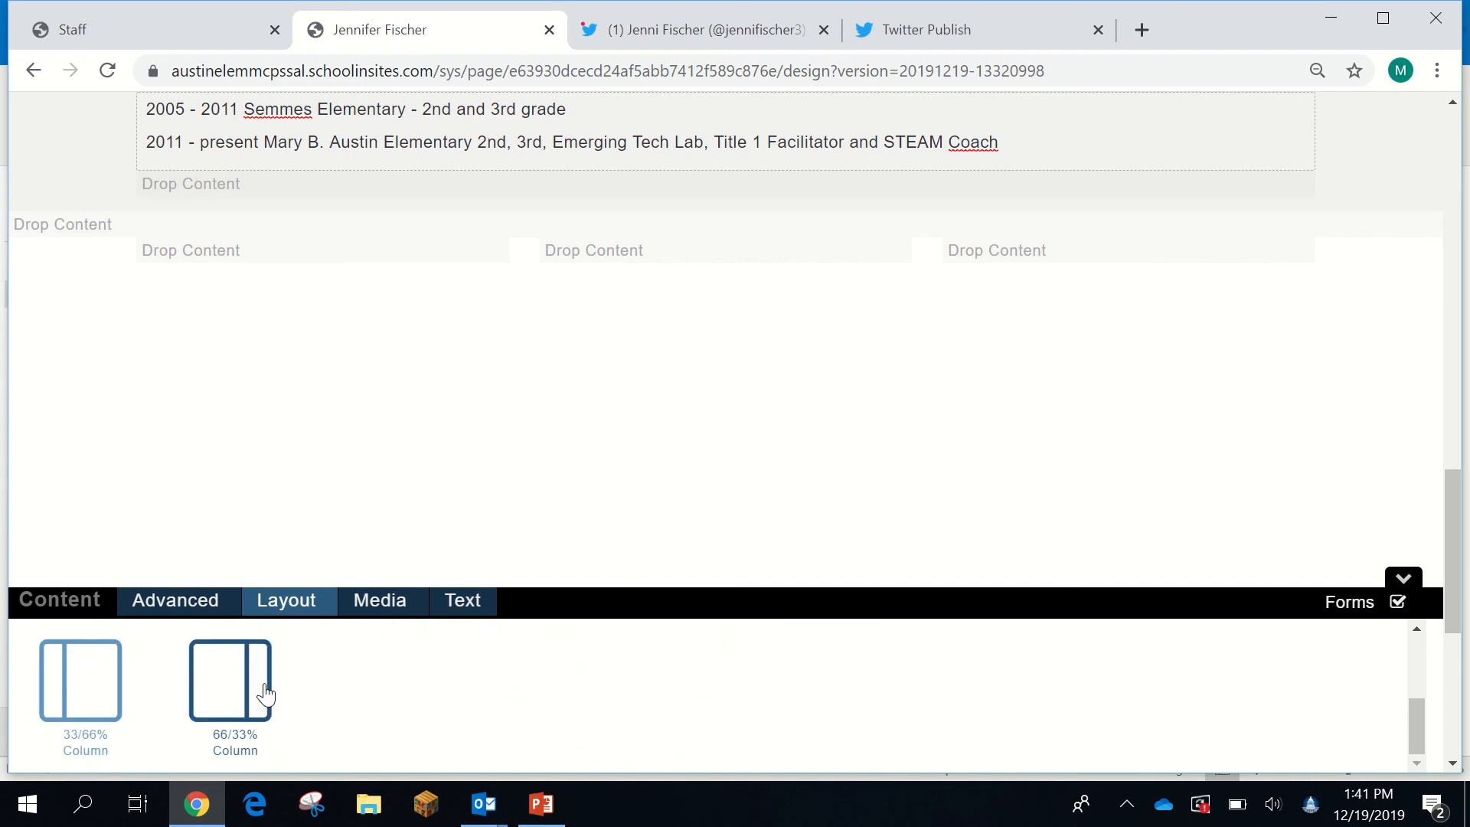
{"action": "left_click_drag", "start_coordinate": [236, 683], "coordinate": [246, 236]}
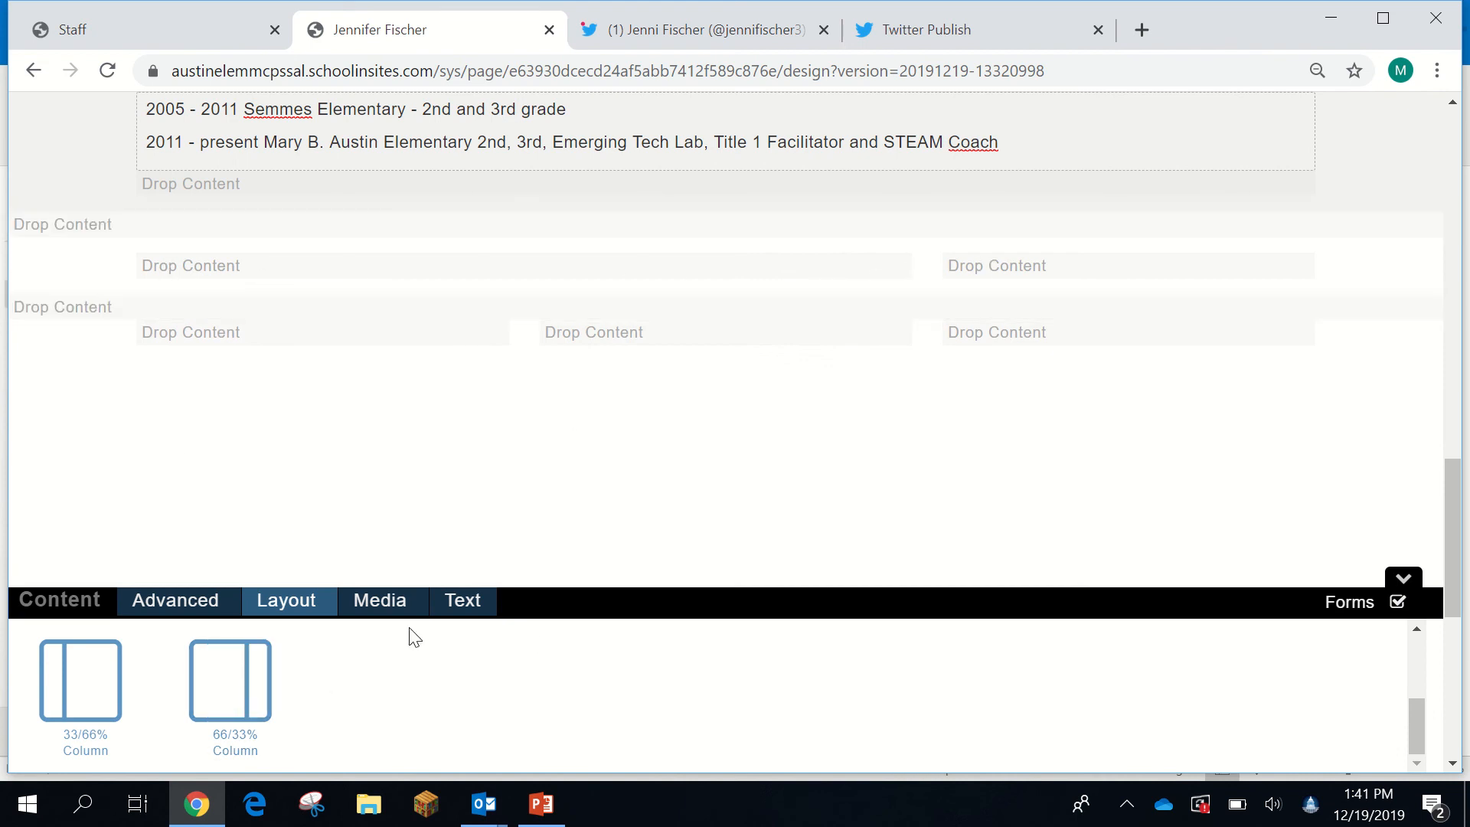
{"action": "left_click", "coordinate": [477, 603]}
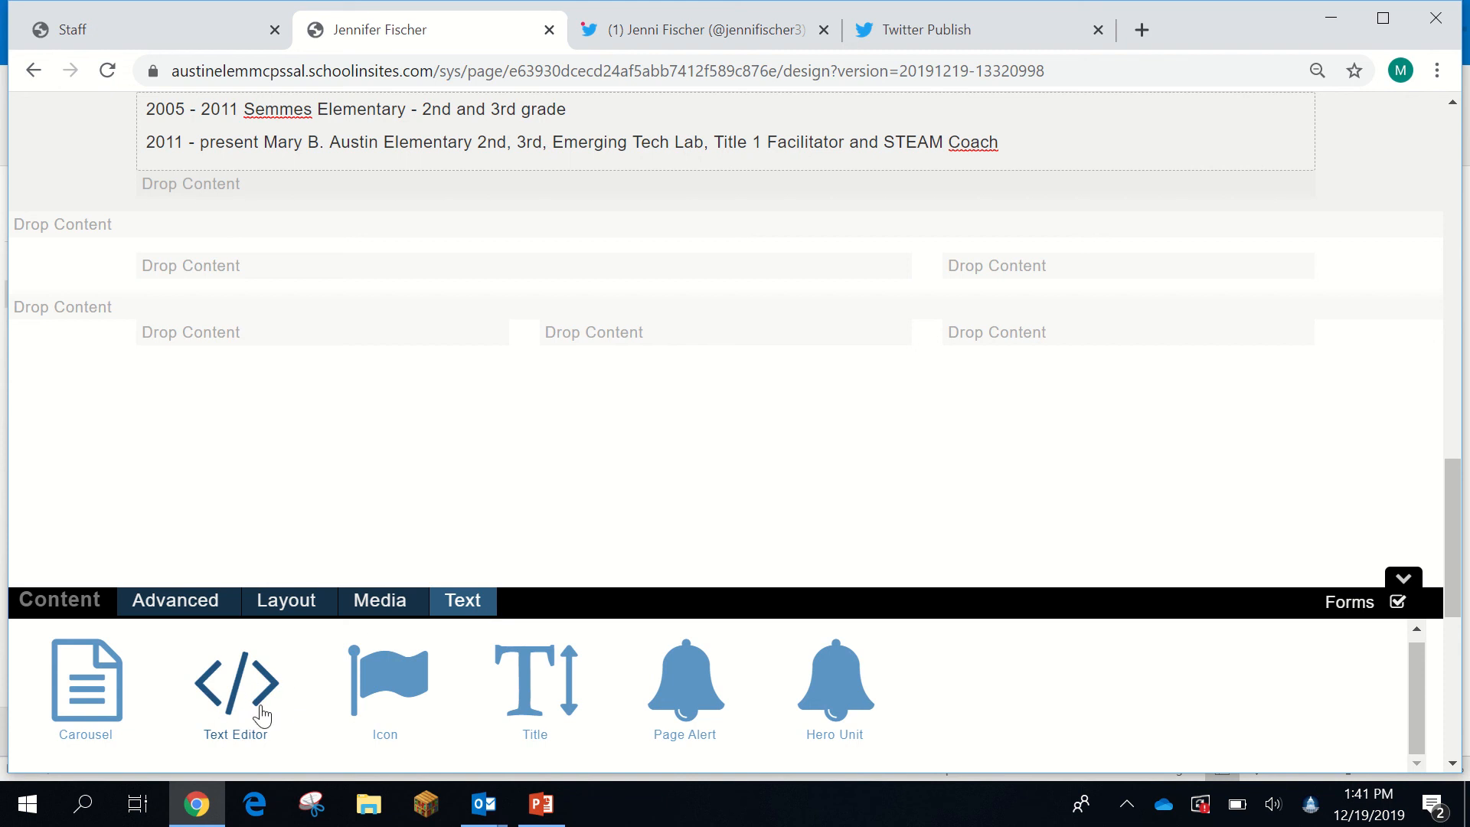
{"action": "left_click_drag", "start_coordinate": [242, 711], "coordinate": [264, 273]}
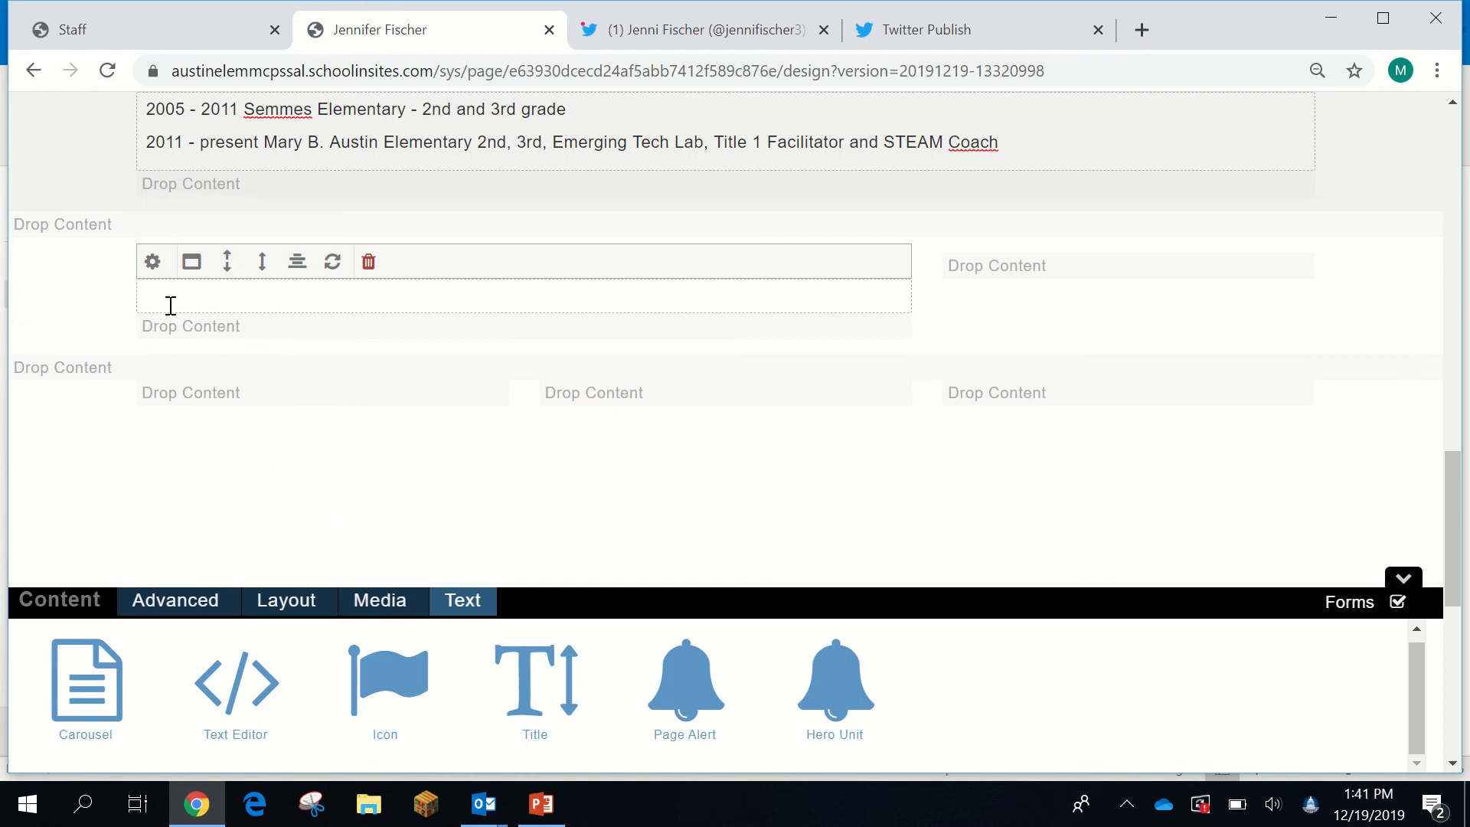
- Paste the Twitter embed code into the text block's Raw Html setting and save it
{"action": "left_click", "coordinate": [153, 267]}
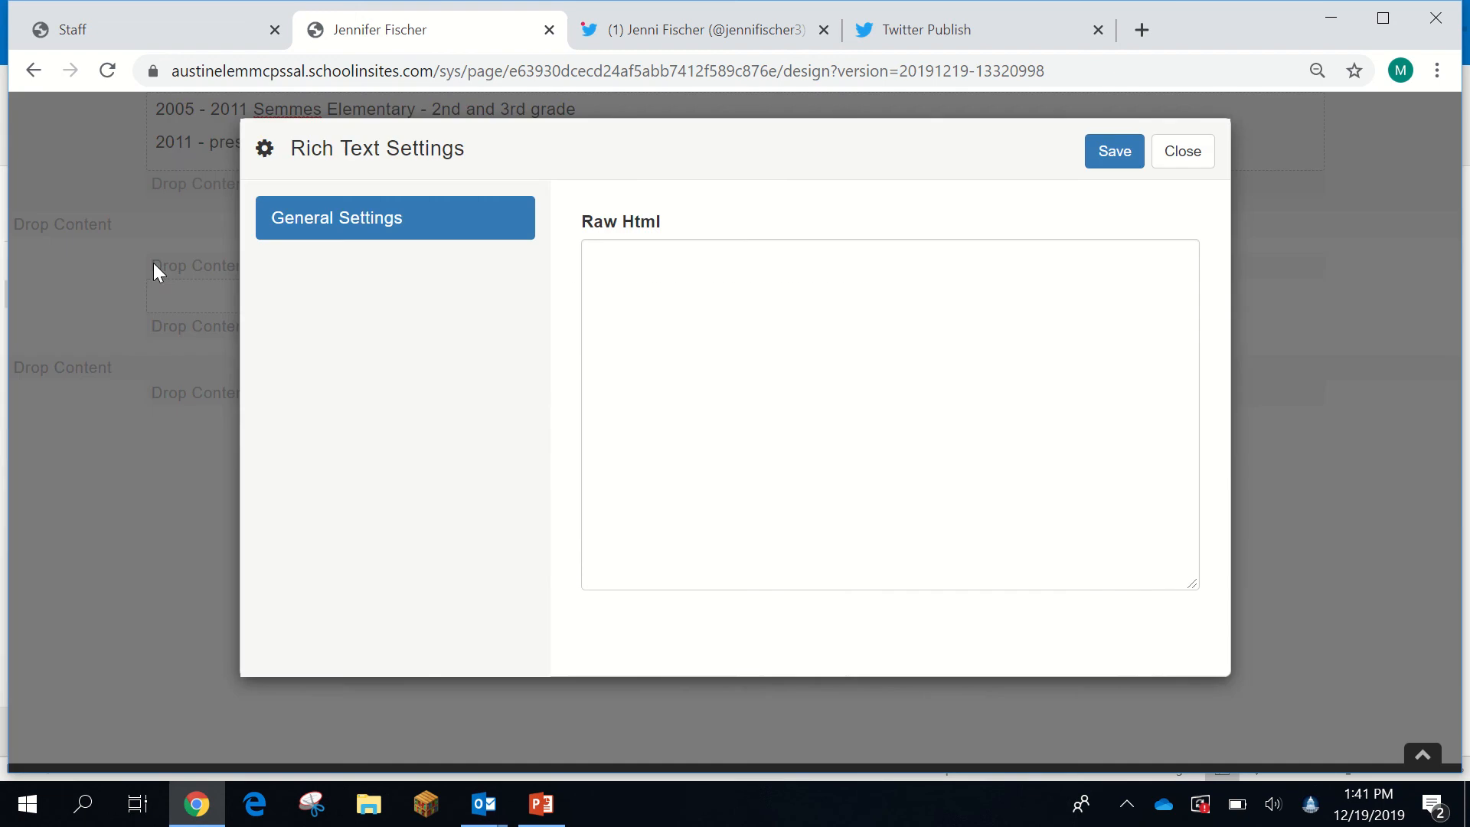
{"action": "left_click", "coordinate": [609, 269]}
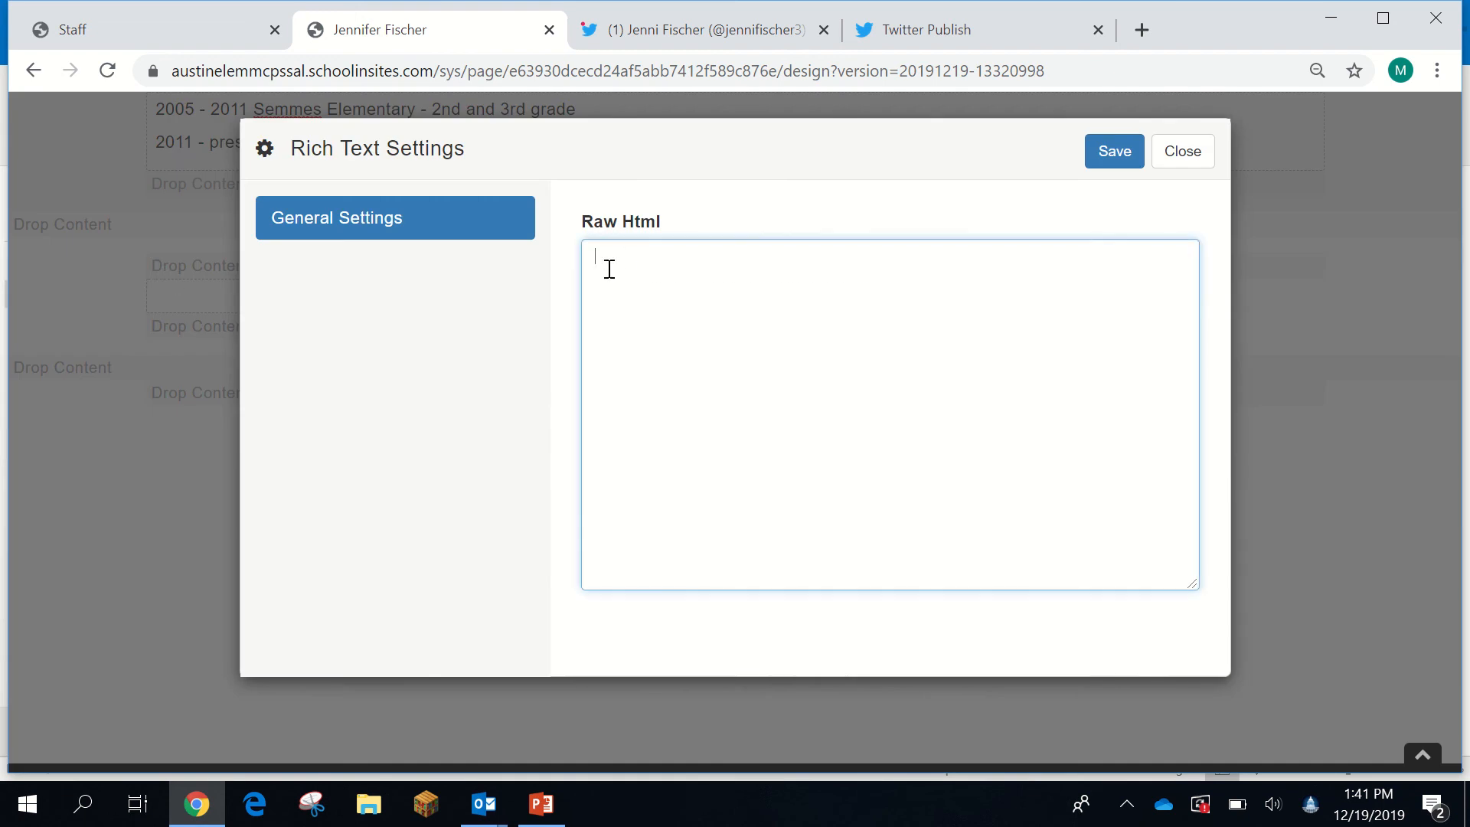
{"action": "right_click", "coordinate": [608, 269]}
{"action": "left_click", "coordinate": [673, 454]}
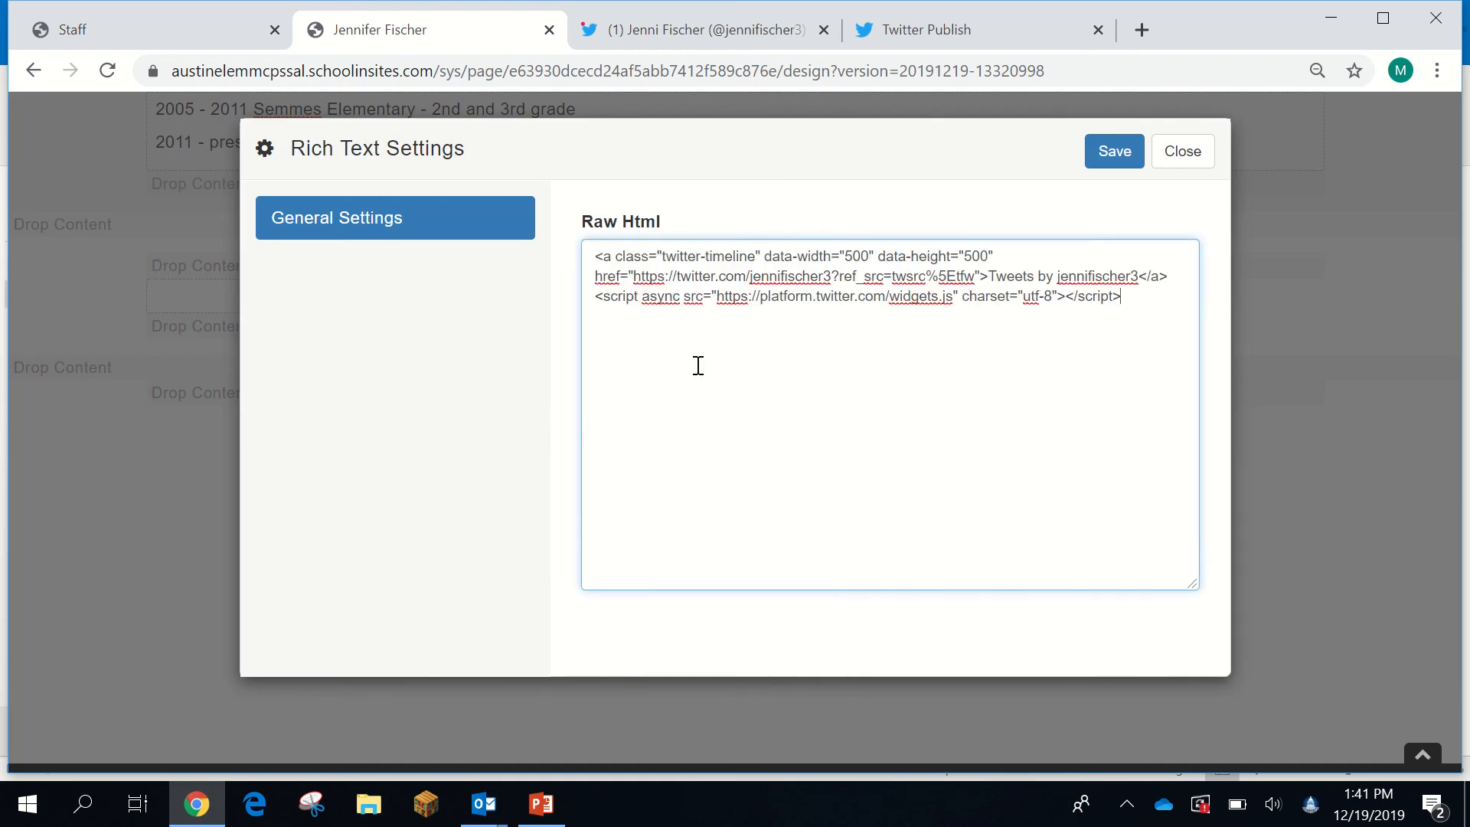
{"action": "left_click", "coordinate": [1115, 153]}
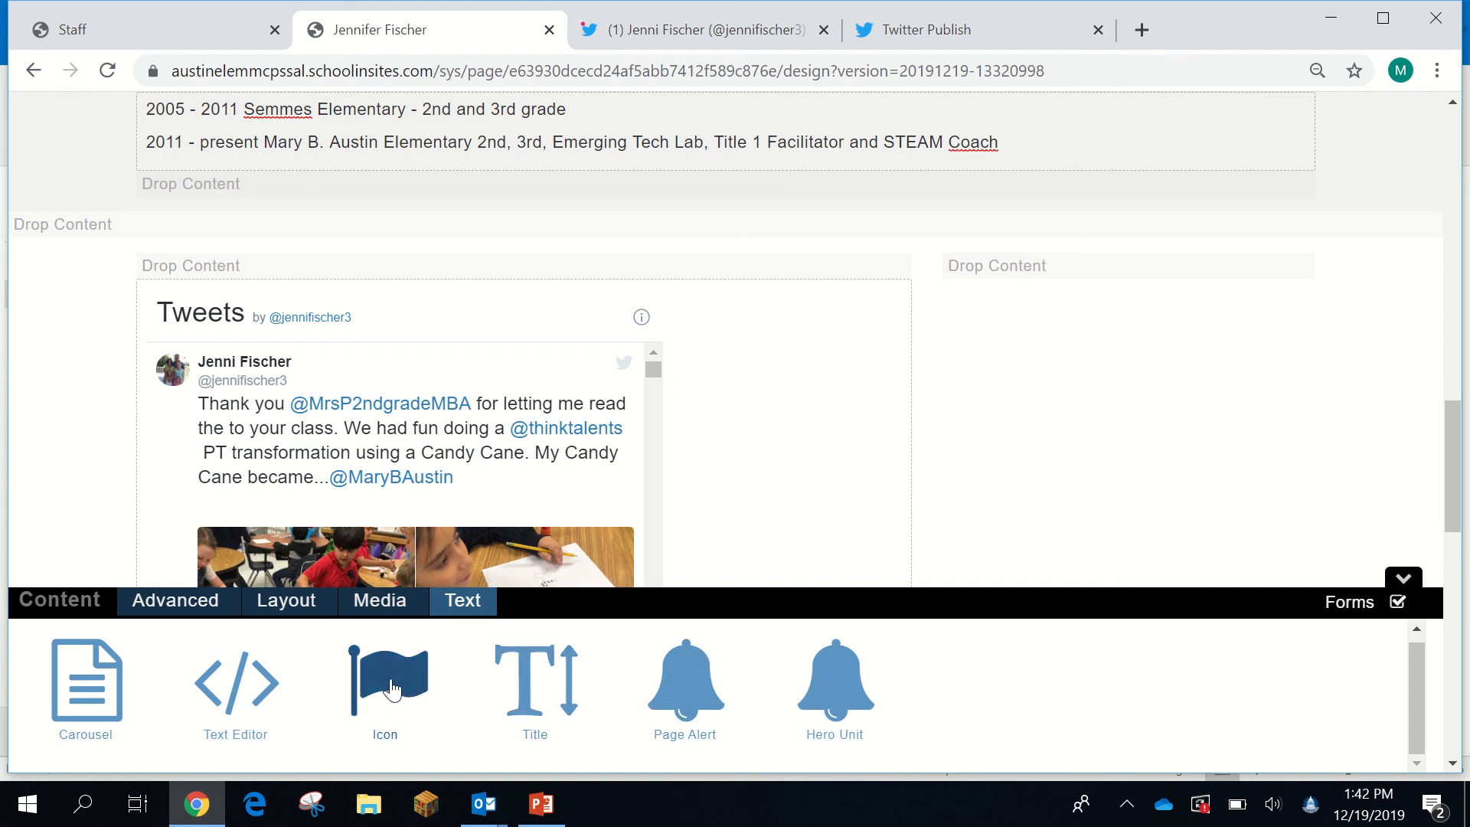
{"action": "left_click_drag", "start_coordinate": [400, 697], "coordinate": [1016, 266]}
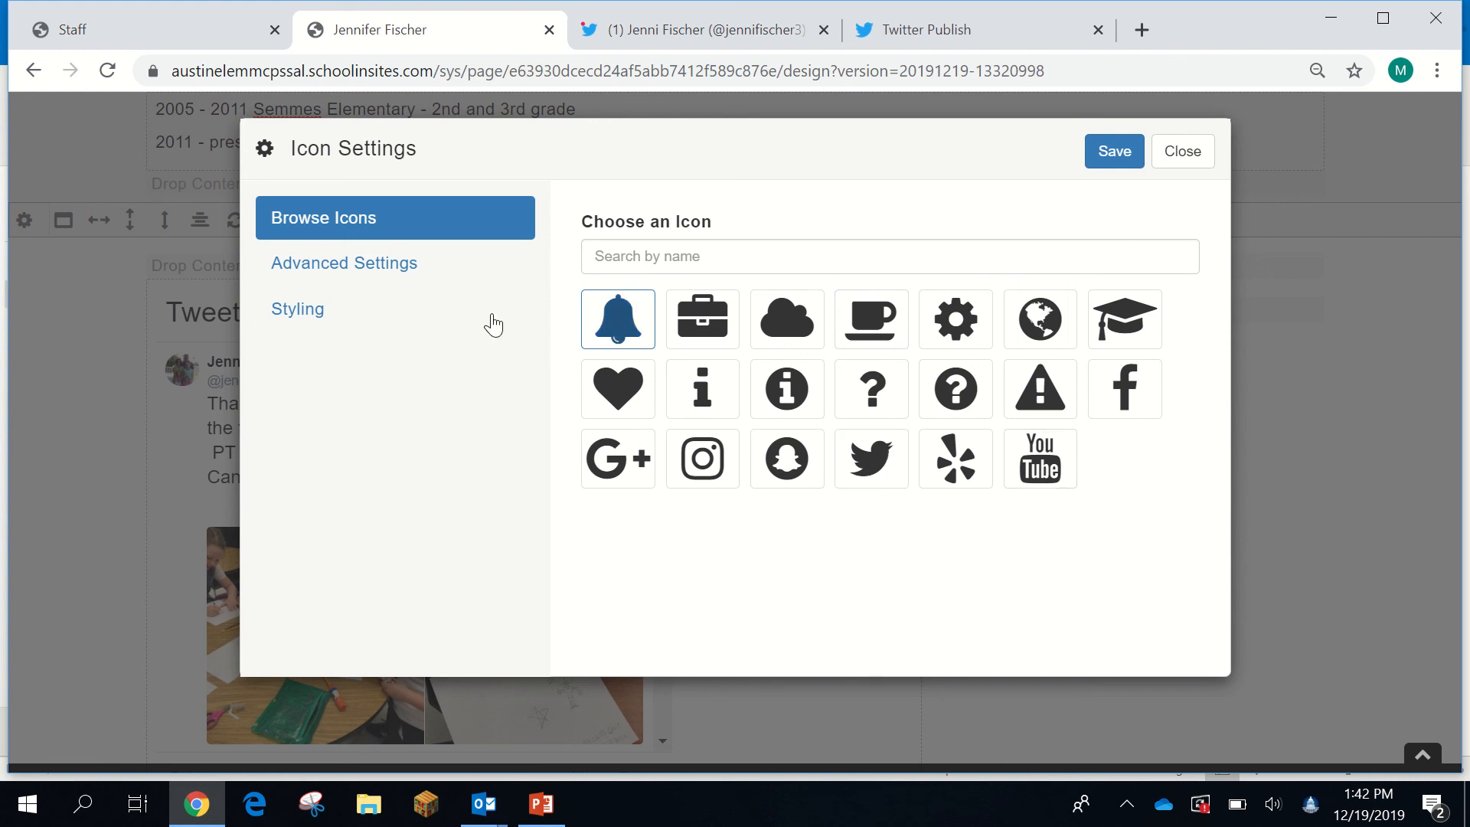
{"action": "left_click", "coordinate": [401, 281]}
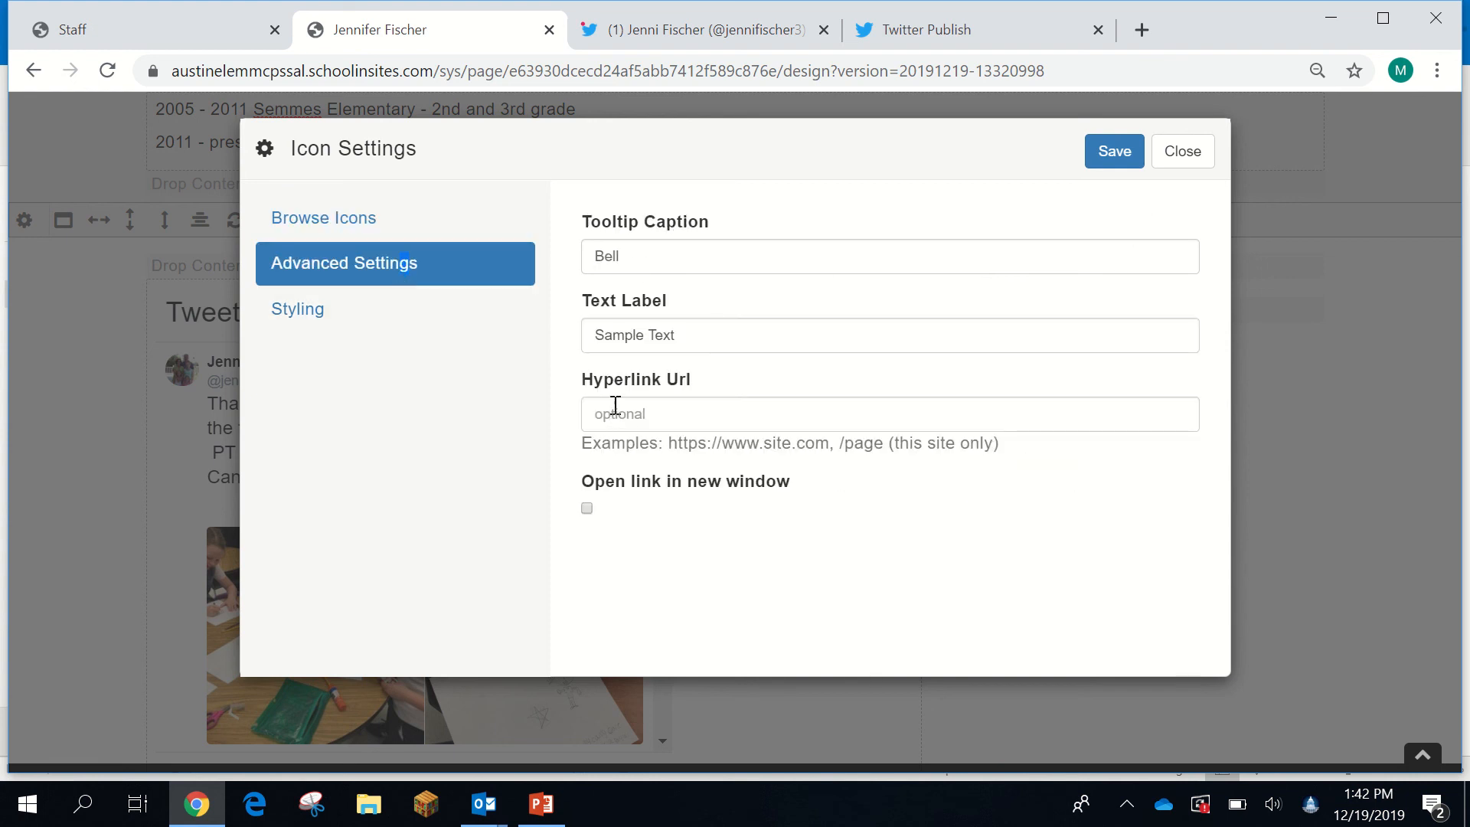
{"action": "left_click", "coordinate": [1179, 153]}
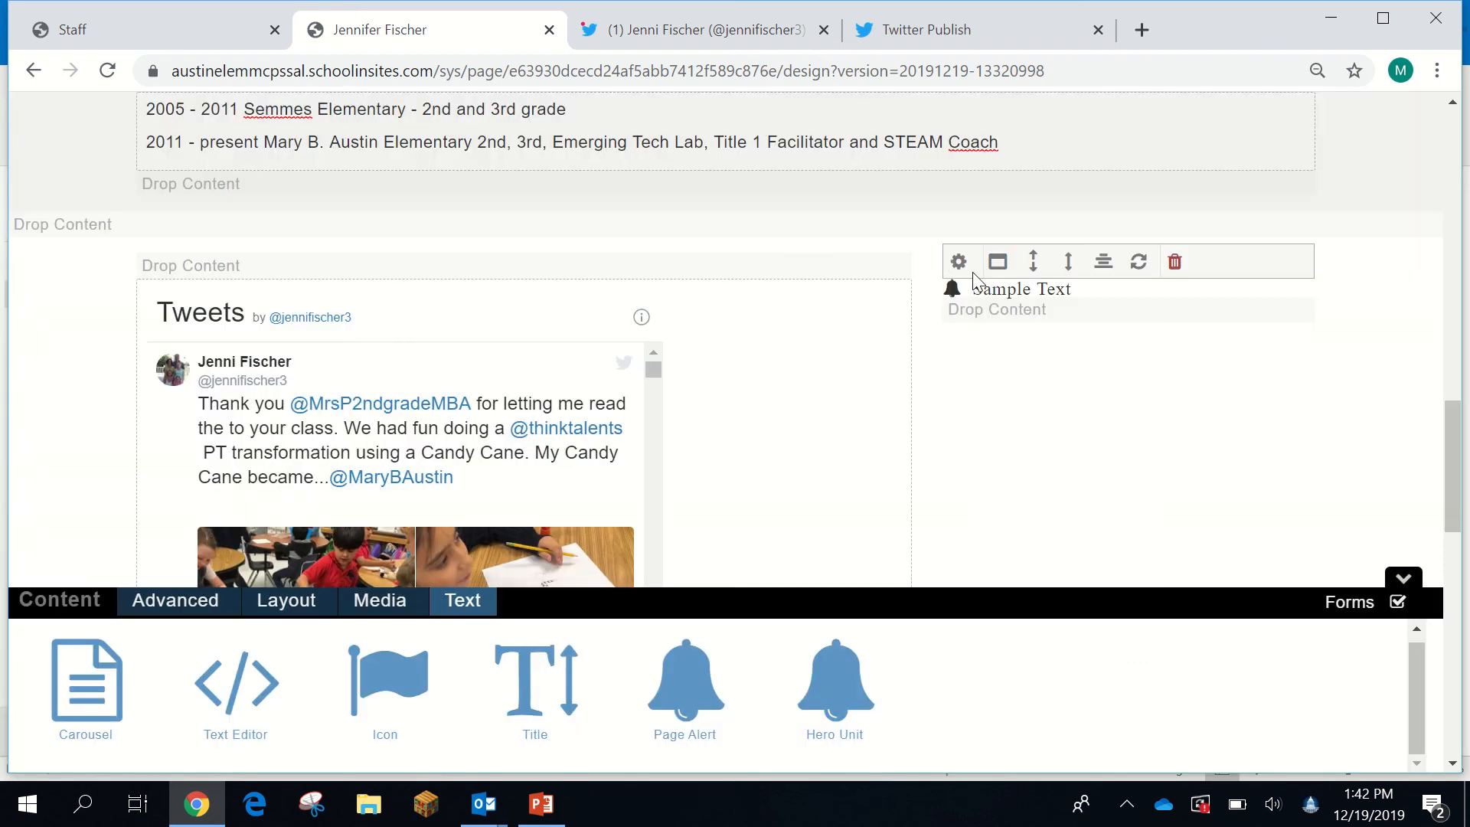
{"action": "left_click", "coordinate": [1174, 262]}
{"action": "left_click", "coordinate": [1198, 301]}
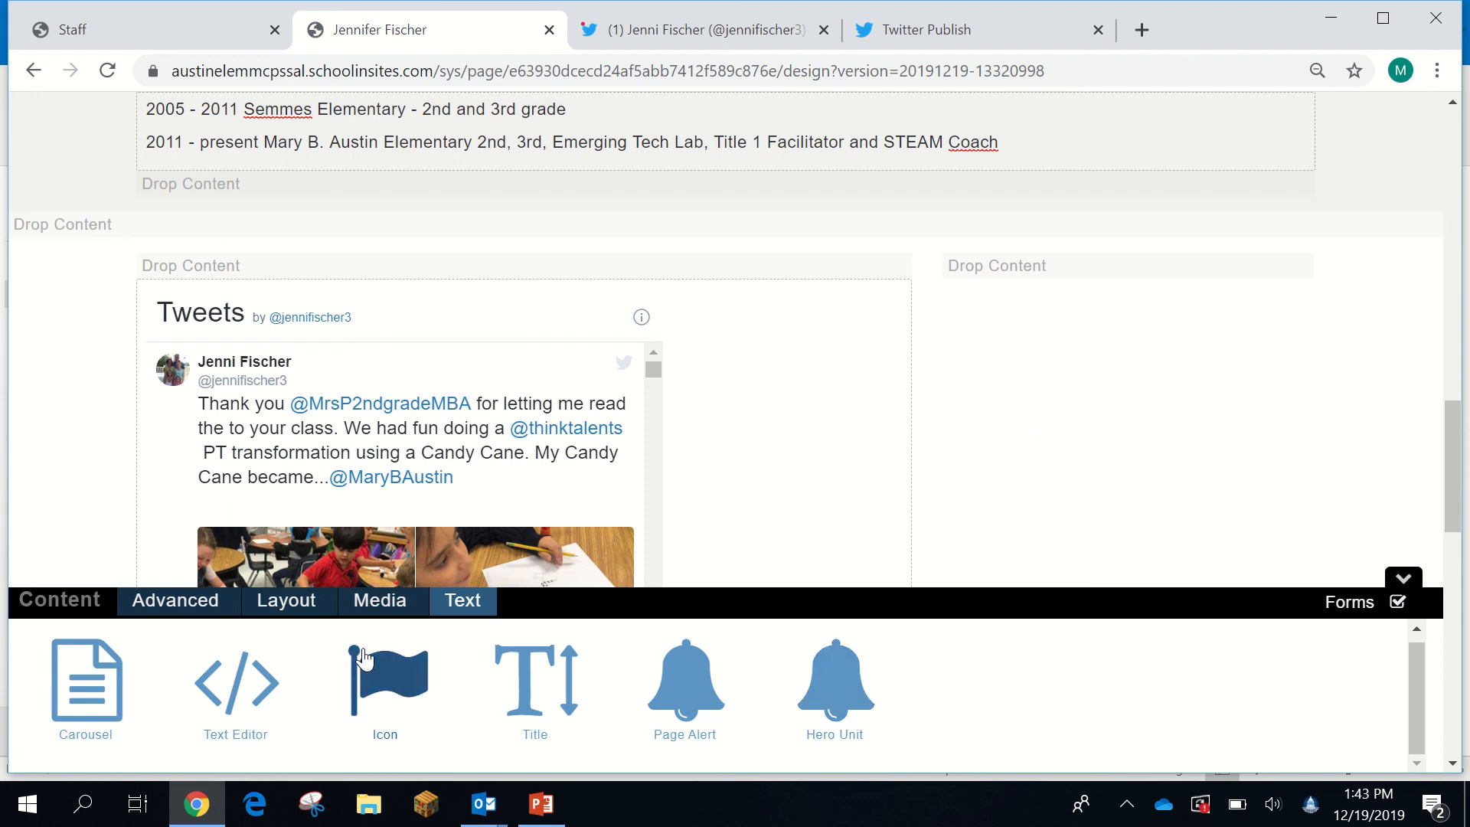
- Switch the Content palette through Media and Layout to the Advanced widgets (Announcement, Blog, Calendar)
{"action": "left_click", "coordinate": [385, 610]}
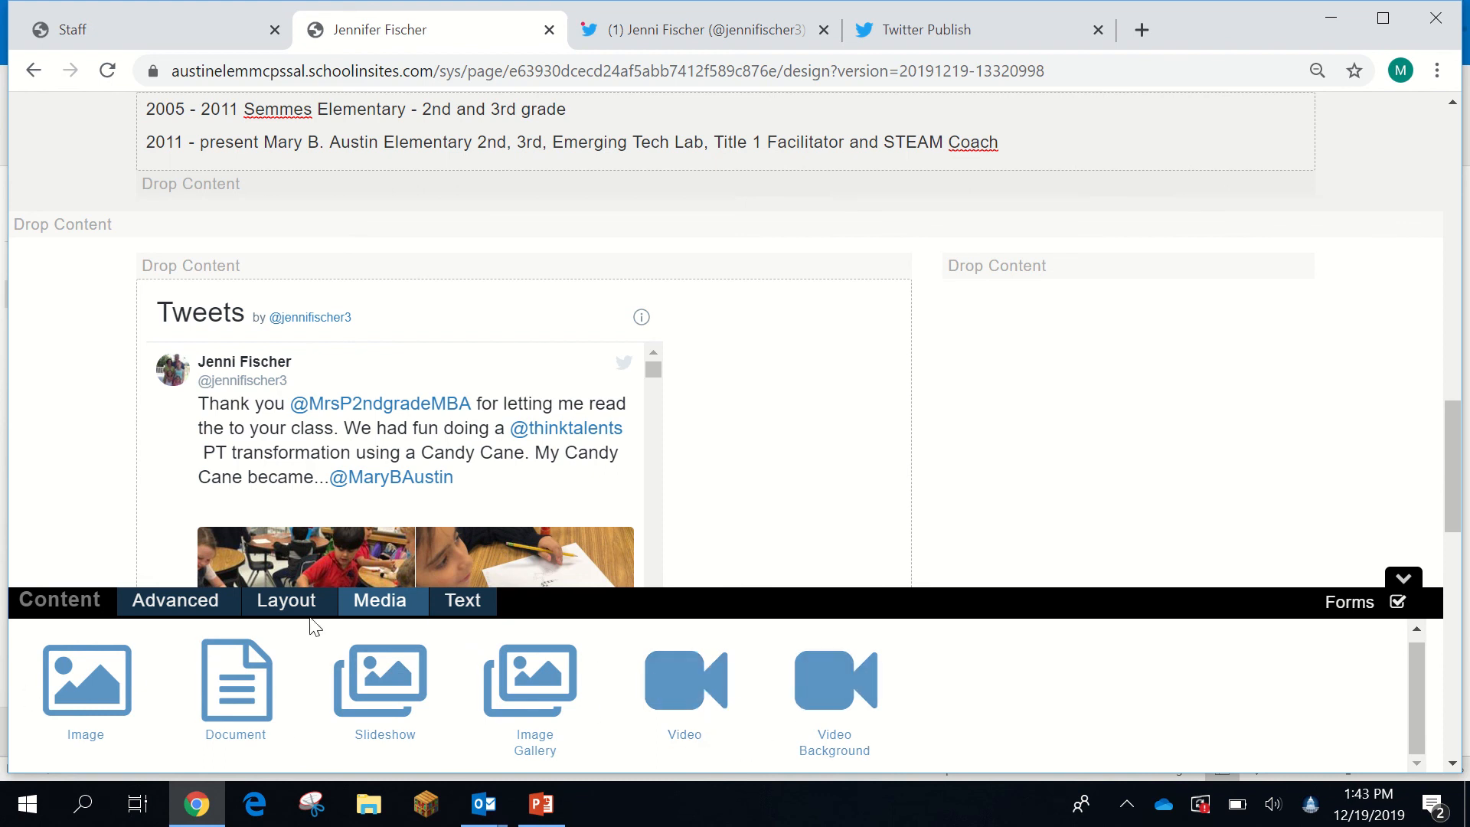
{"action": "left_click", "coordinate": [287, 601]}
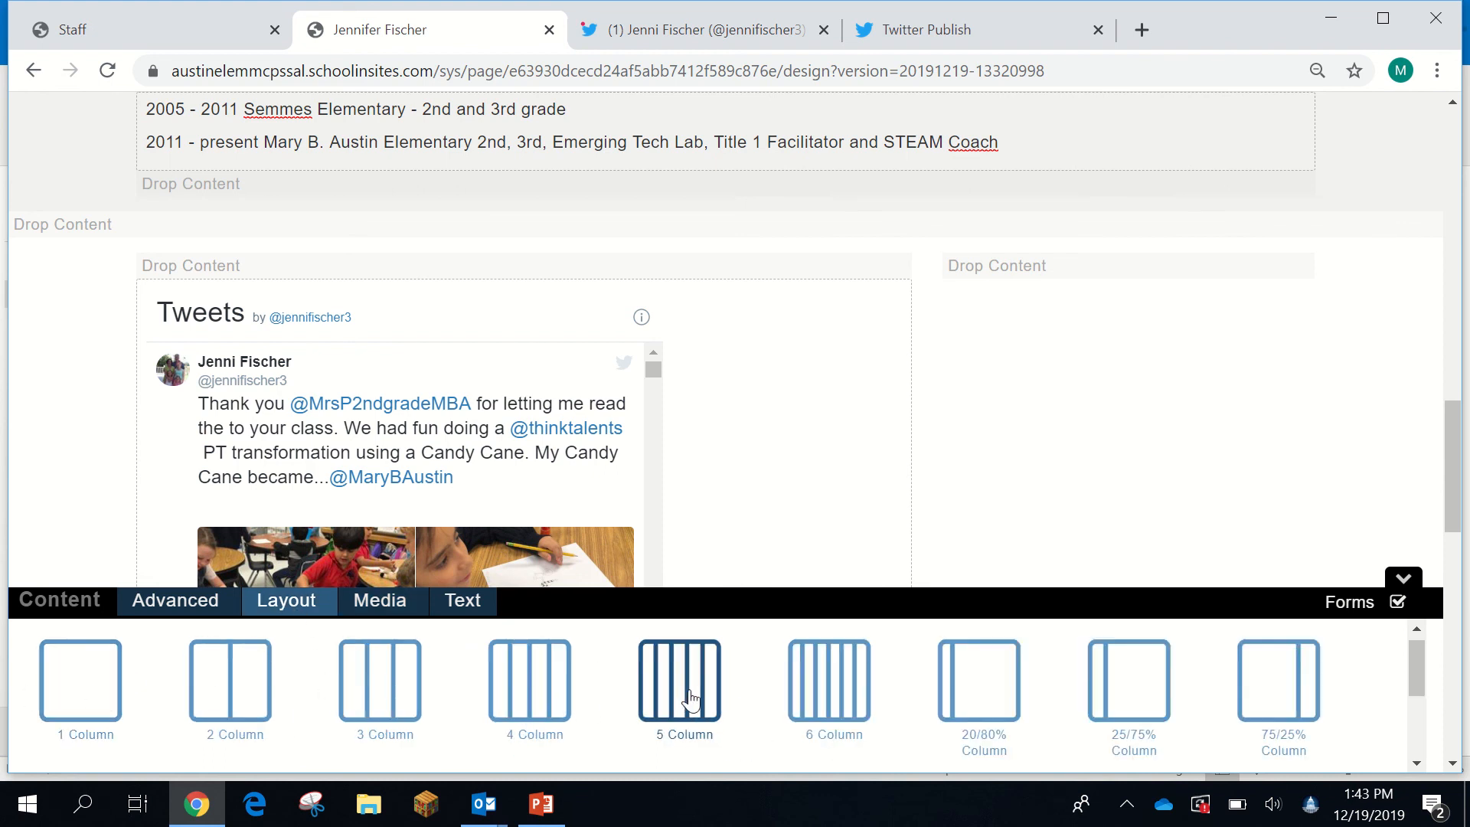
{"action": "scroll", "coordinate": [689, 696], "scroll_direction": "down", "scroll_amount": 3}
{"action": "scroll", "coordinate": [662, 694], "scroll_direction": "up", "scroll_amount": 3}
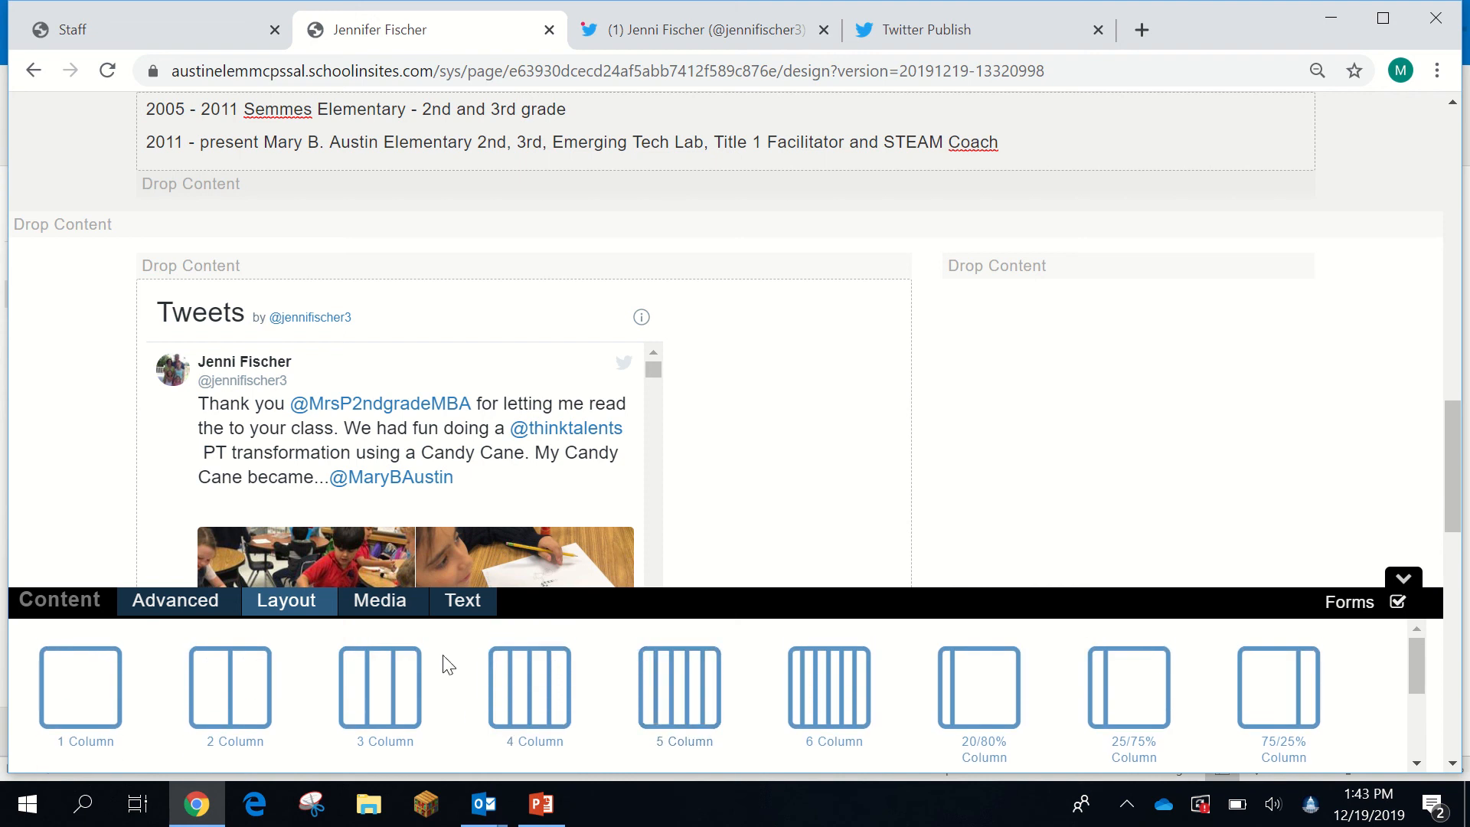
{"action": "left_click", "coordinate": [161, 612]}
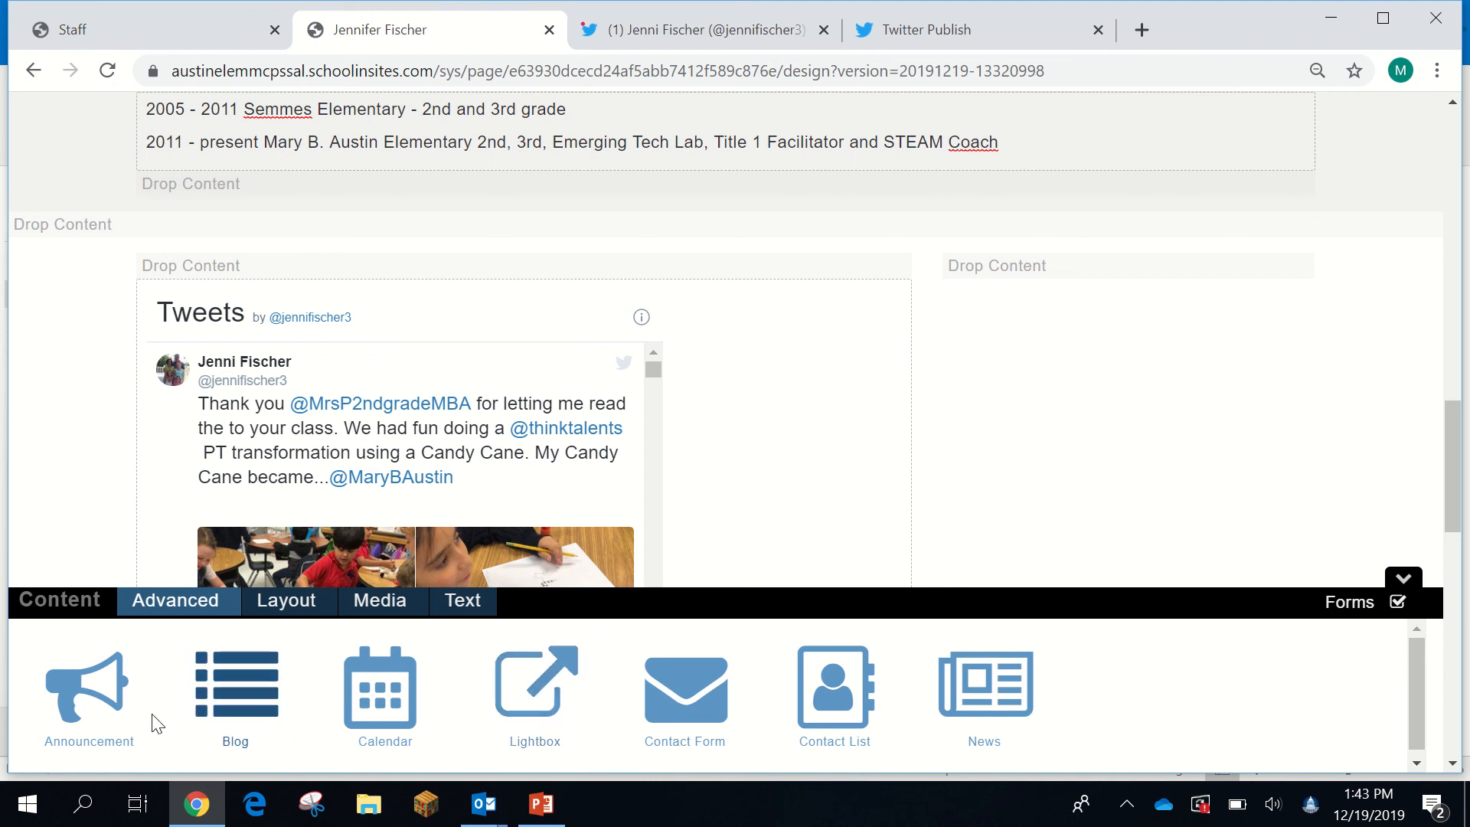
- Delete the Bio heading so Education sits directly below the Courses Taught box
{"action": "scroll", "coordinate": [1273, 446], "scroll_direction": "up", "scroll_amount": 5}
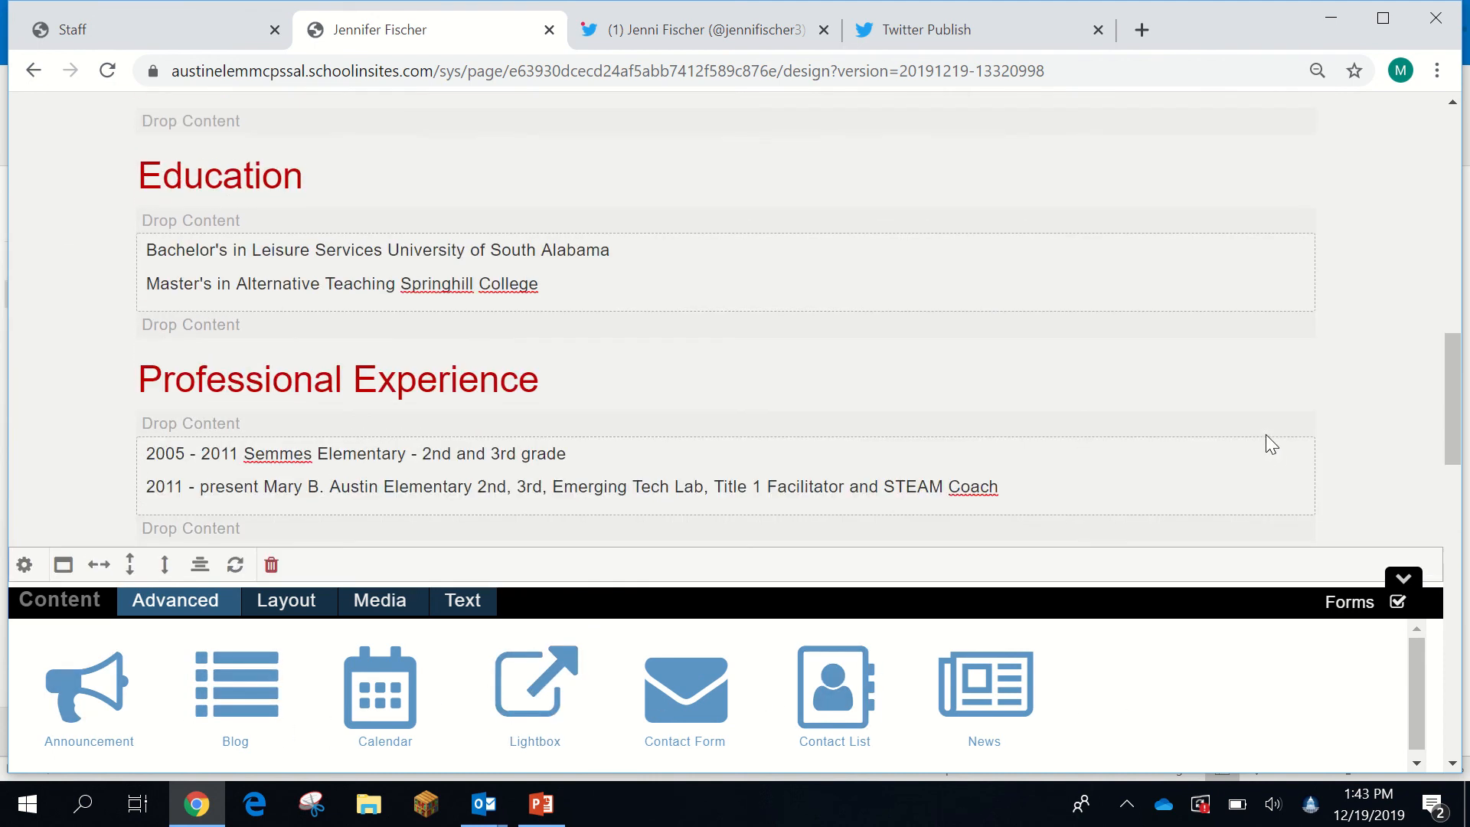
{"action": "scroll", "coordinate": [1045, 366], "scroll_direction": "up", "scroll_amount": 5}
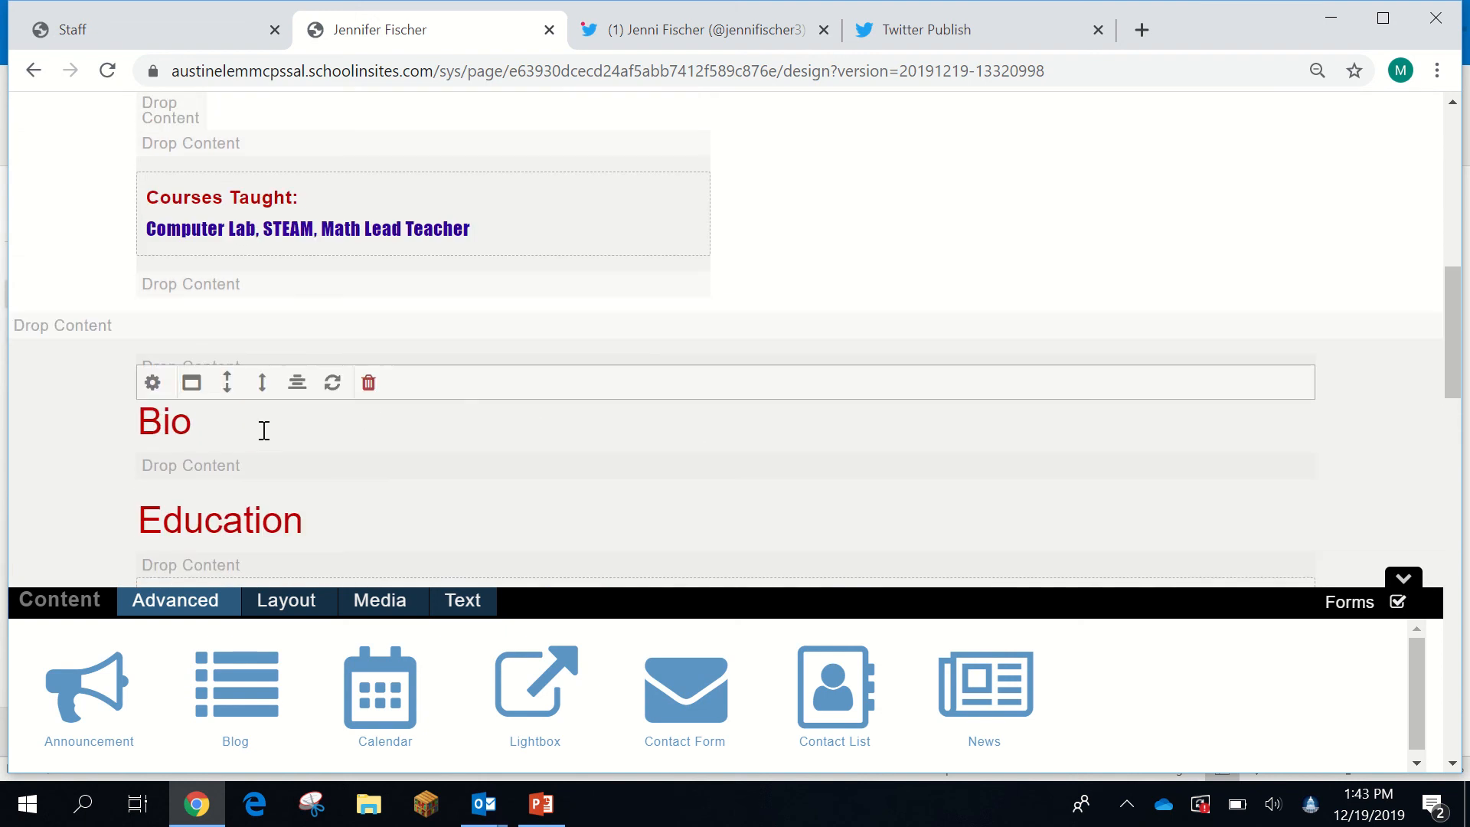
{"action": "left_click", "coordinate": [369, 382]}
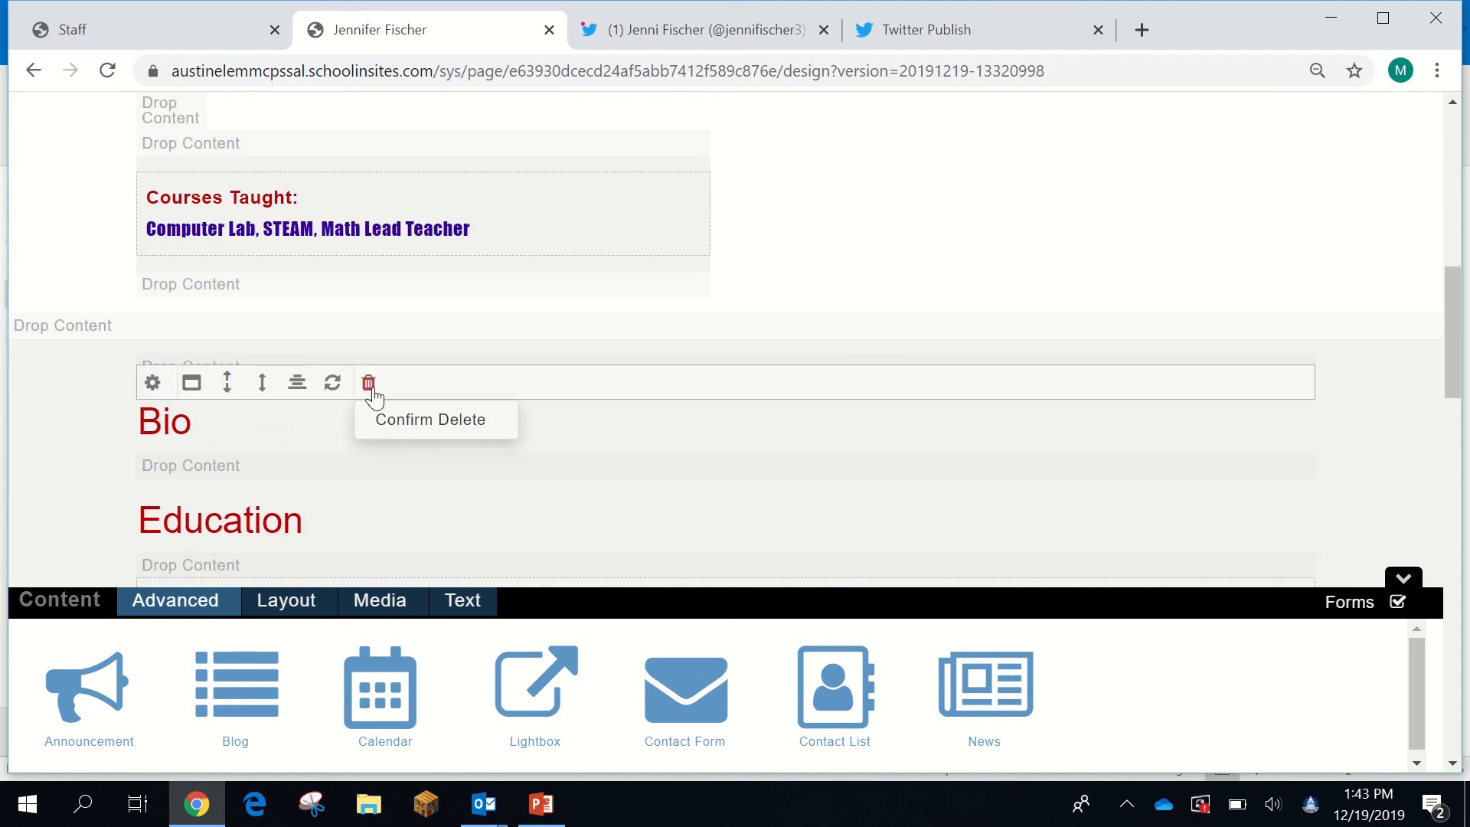
{"action": "left_click", "coordinate": [399, 420]}
{"action": "left_click", "coordinate": [367, 382]}
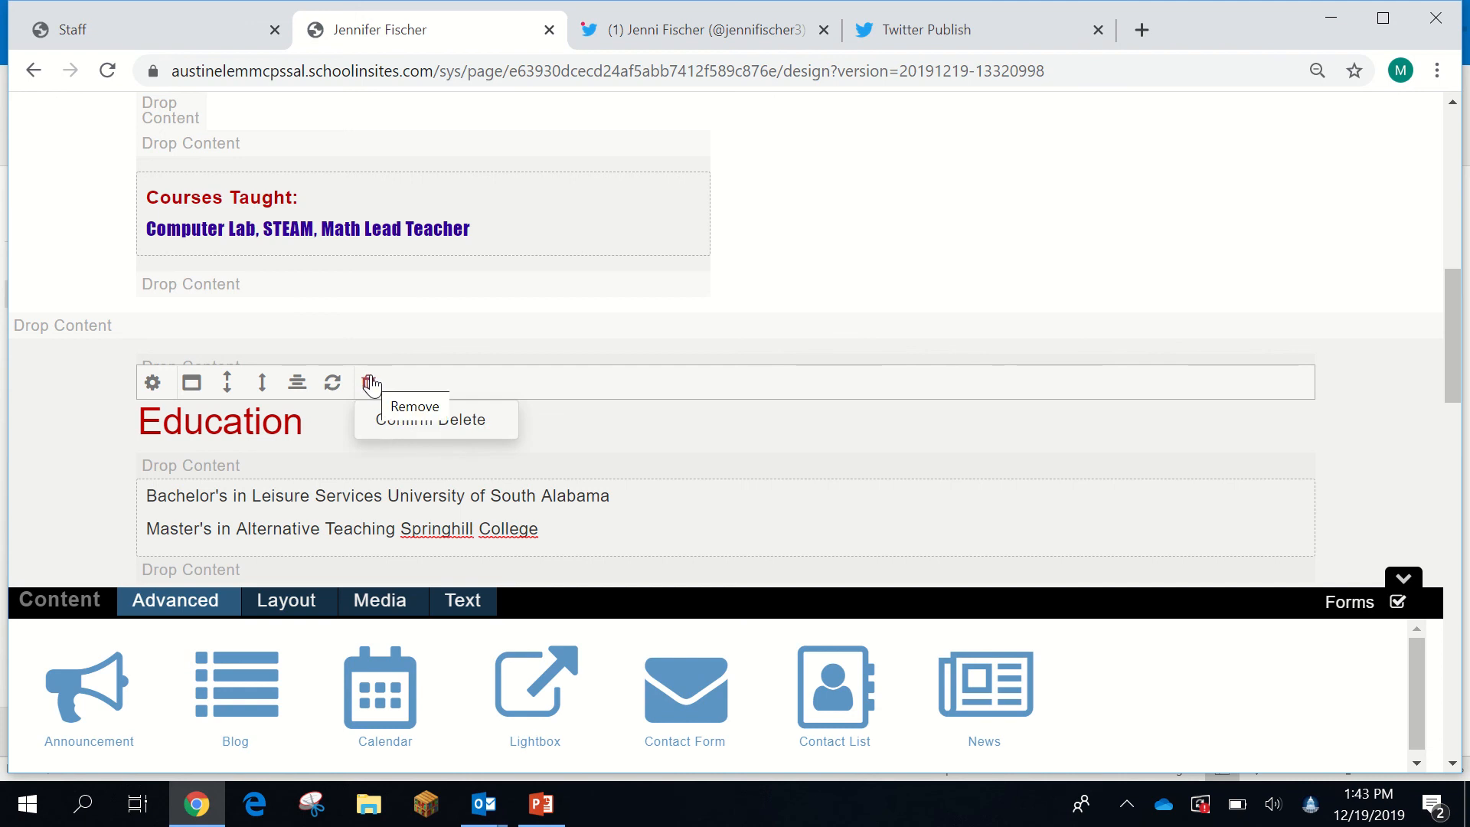
{"action": "scroll", "coordinate": [994, 219], "scroll_direction": "up", "scroll_amount": 10}
{"action": "scroll", "coordinate": [991, 216], "scroll_direction": "down", "scroll_amount": 5}
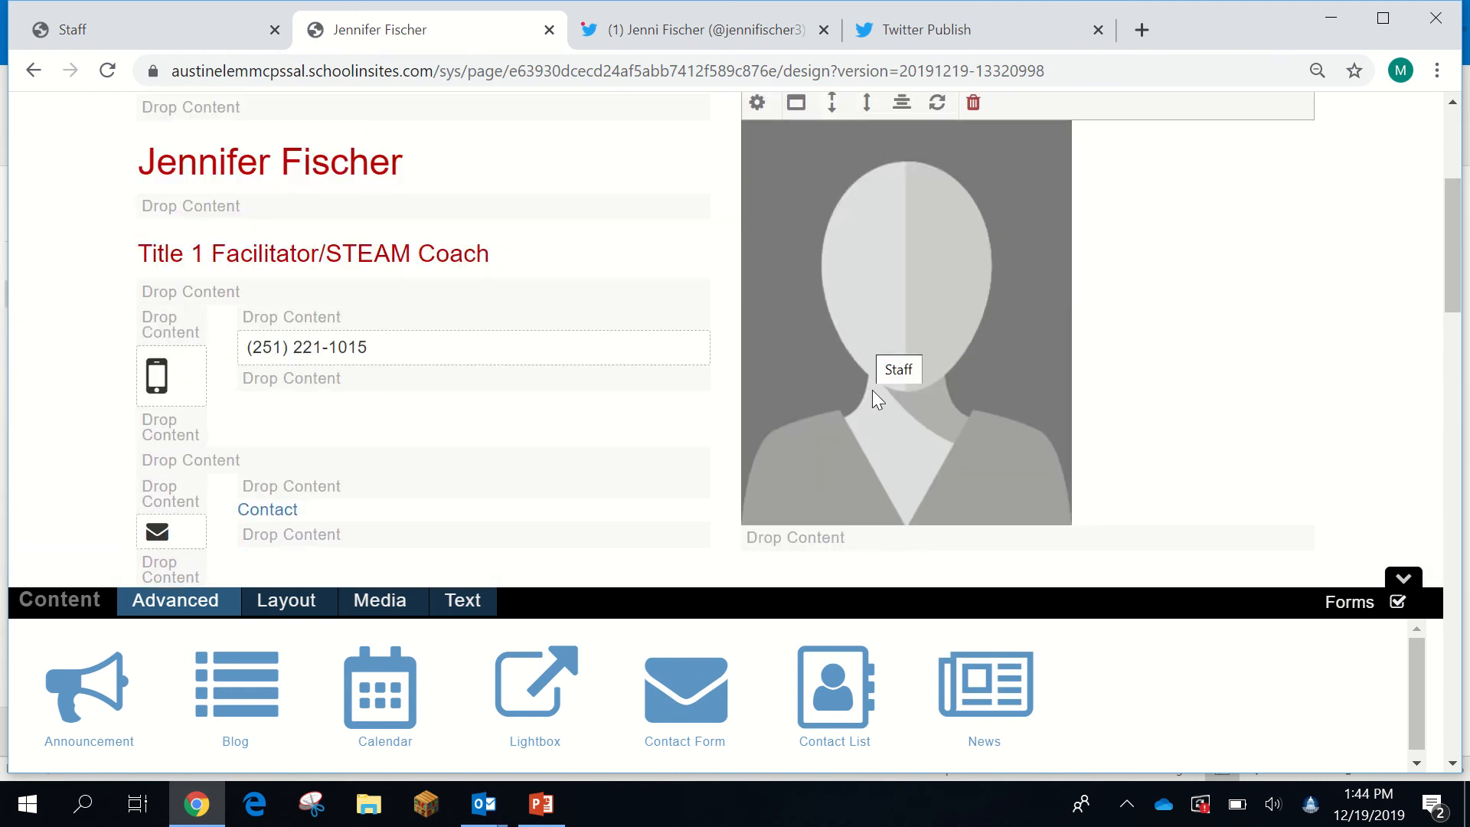
{"action": "scroll", "coordinate": [860, 420], "scroll_direction": "up", "scroll_amount": 3}
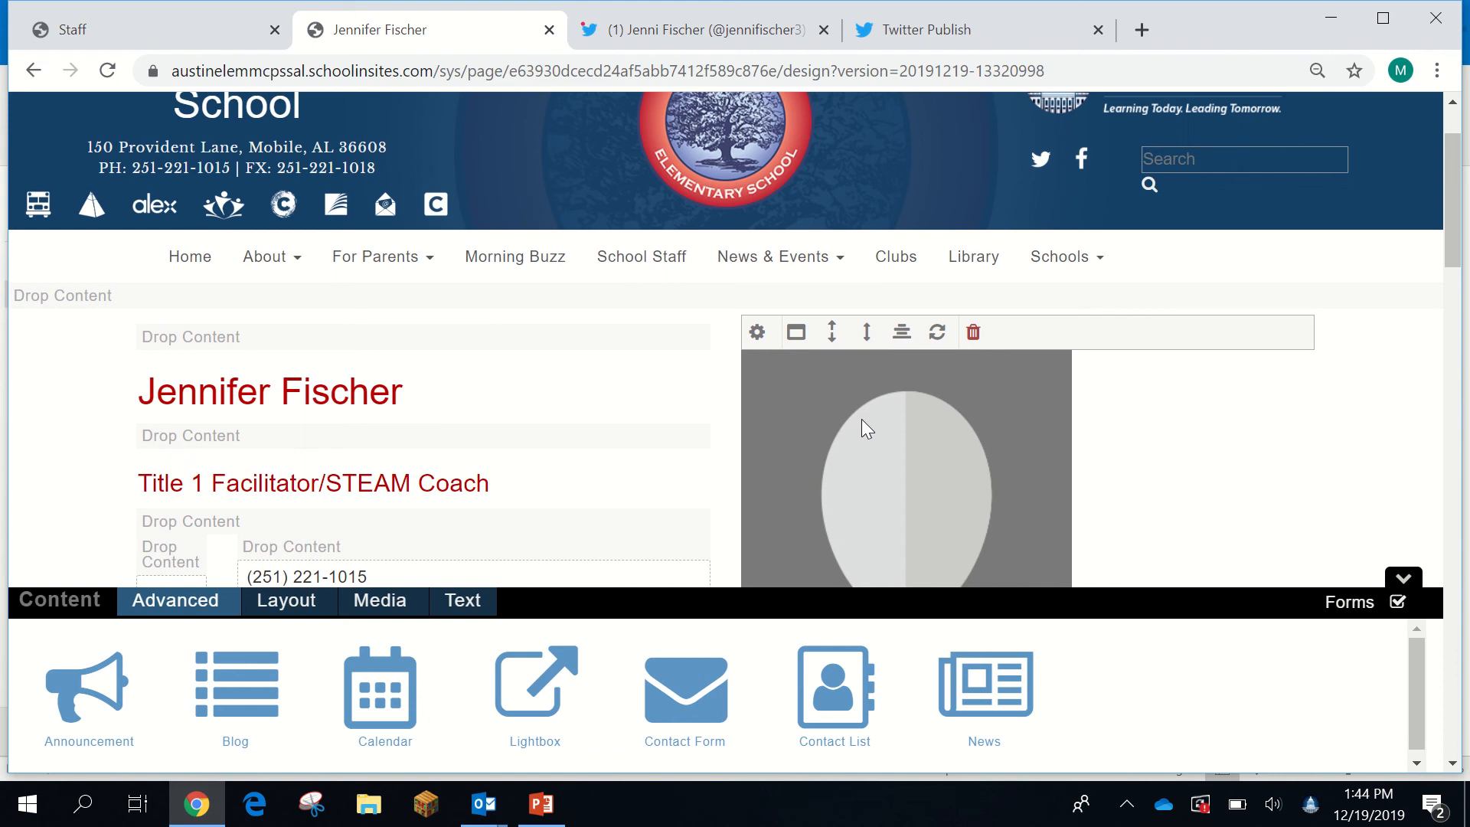
{"action": "scroll", "coordinate": [861, 420], "scroll_direction": "down", "scroll_amount": 2}
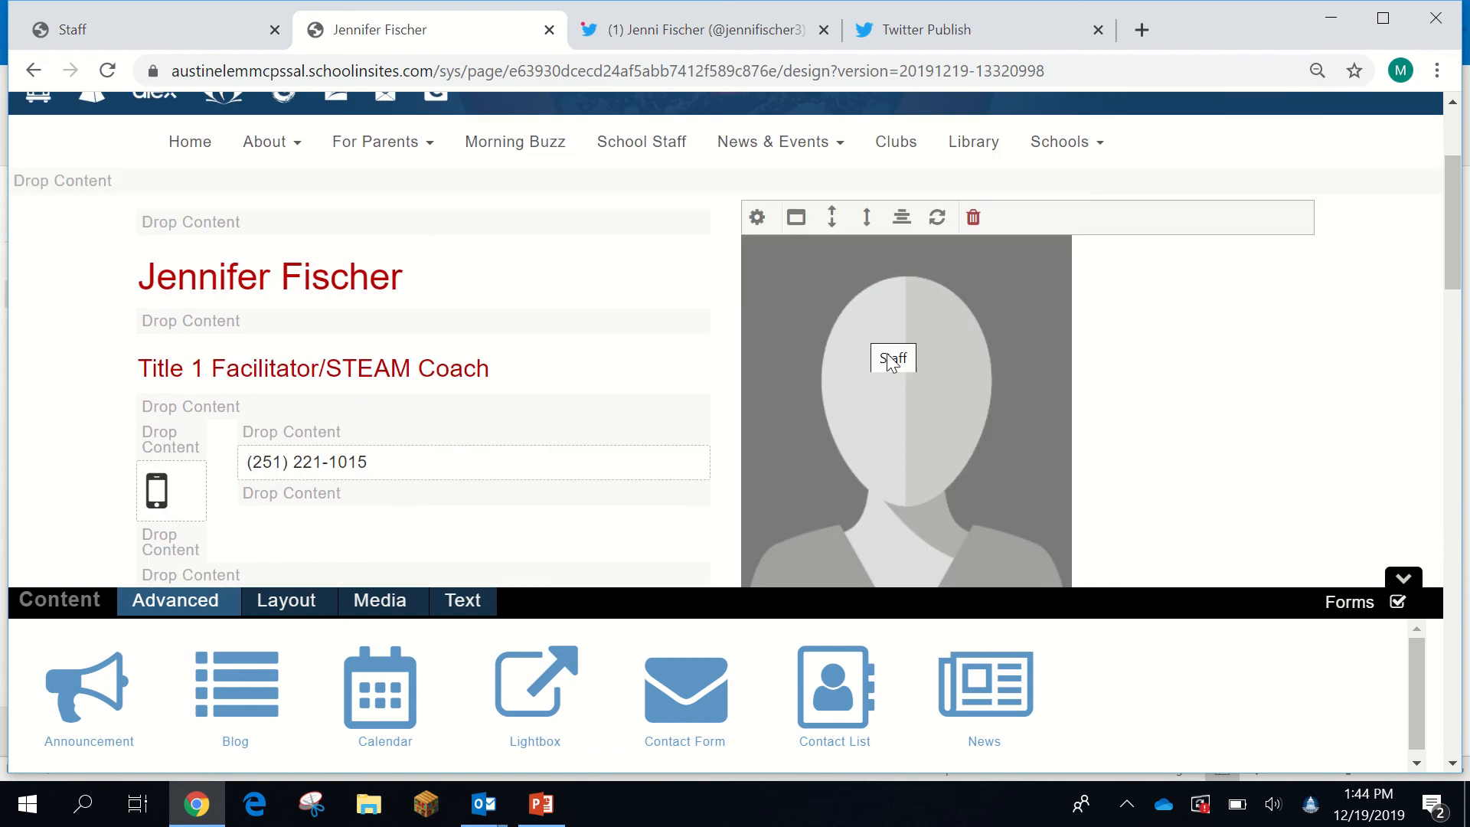
- Upload the teacher's headshot from Teacher Pics > PE and Non Classroom Teachers into the image library
{"action": "left_click", "coordinate": [757, 217]}
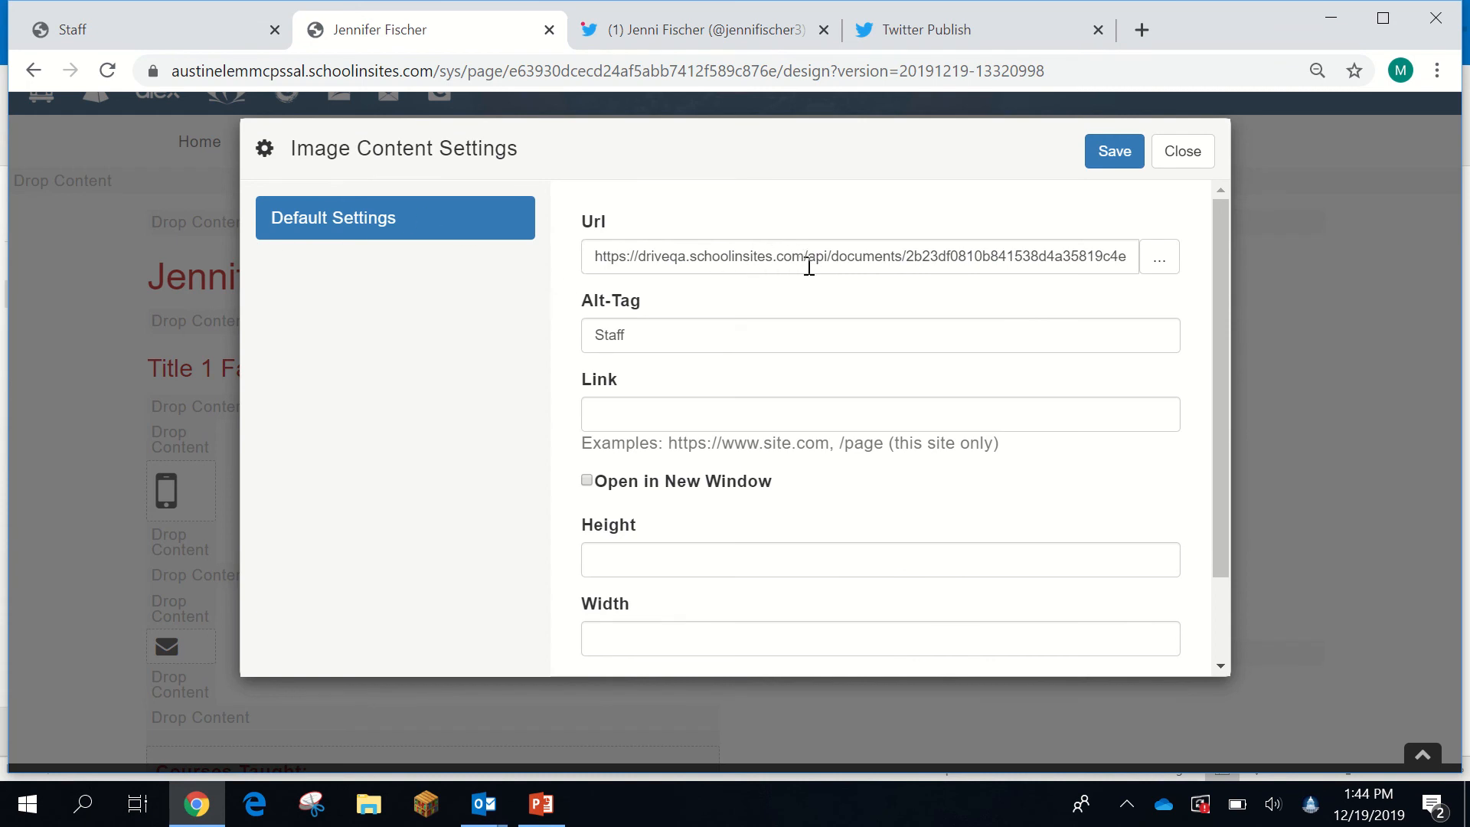
{"action": "left_click", "coordinate": [1160, 261]}
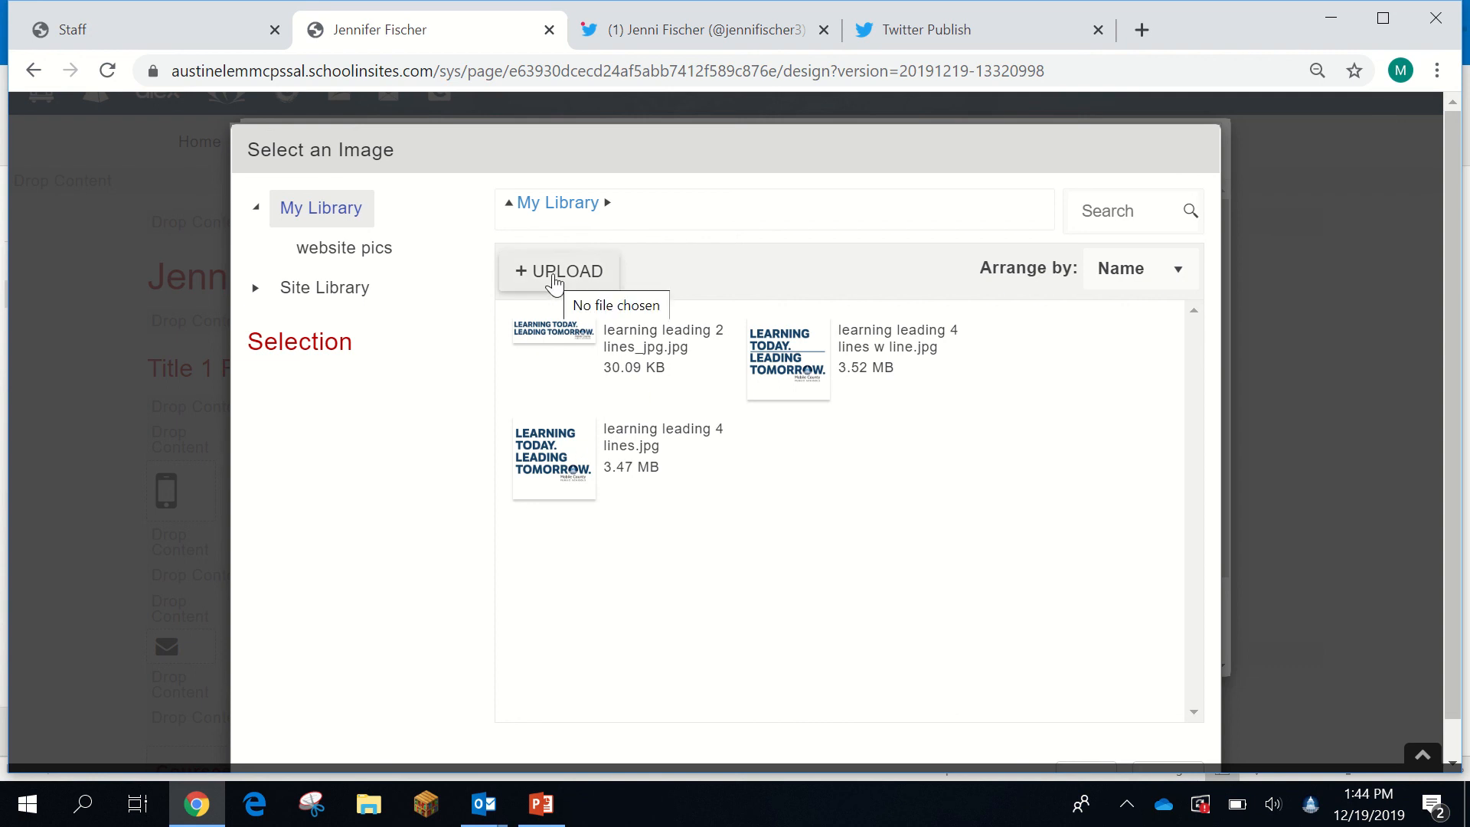
{"action": "left_click", "coordinate": [554, 280]}
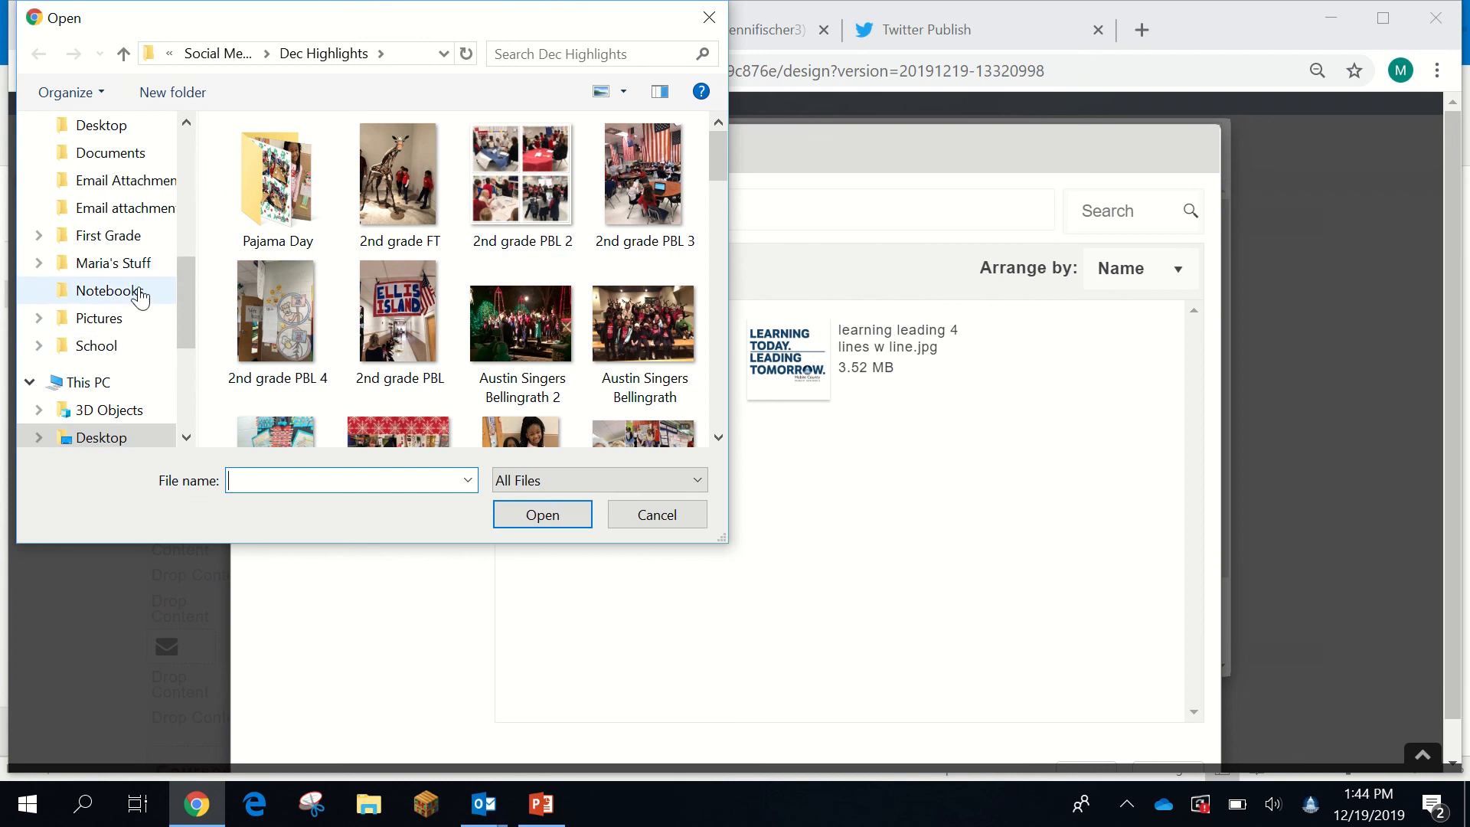
{"action": "left_click_drag", "start_coordinate": [174, 308], "coordinate": [181, 209]}
{"action": "left_click", "coordinate": [98, 291]}
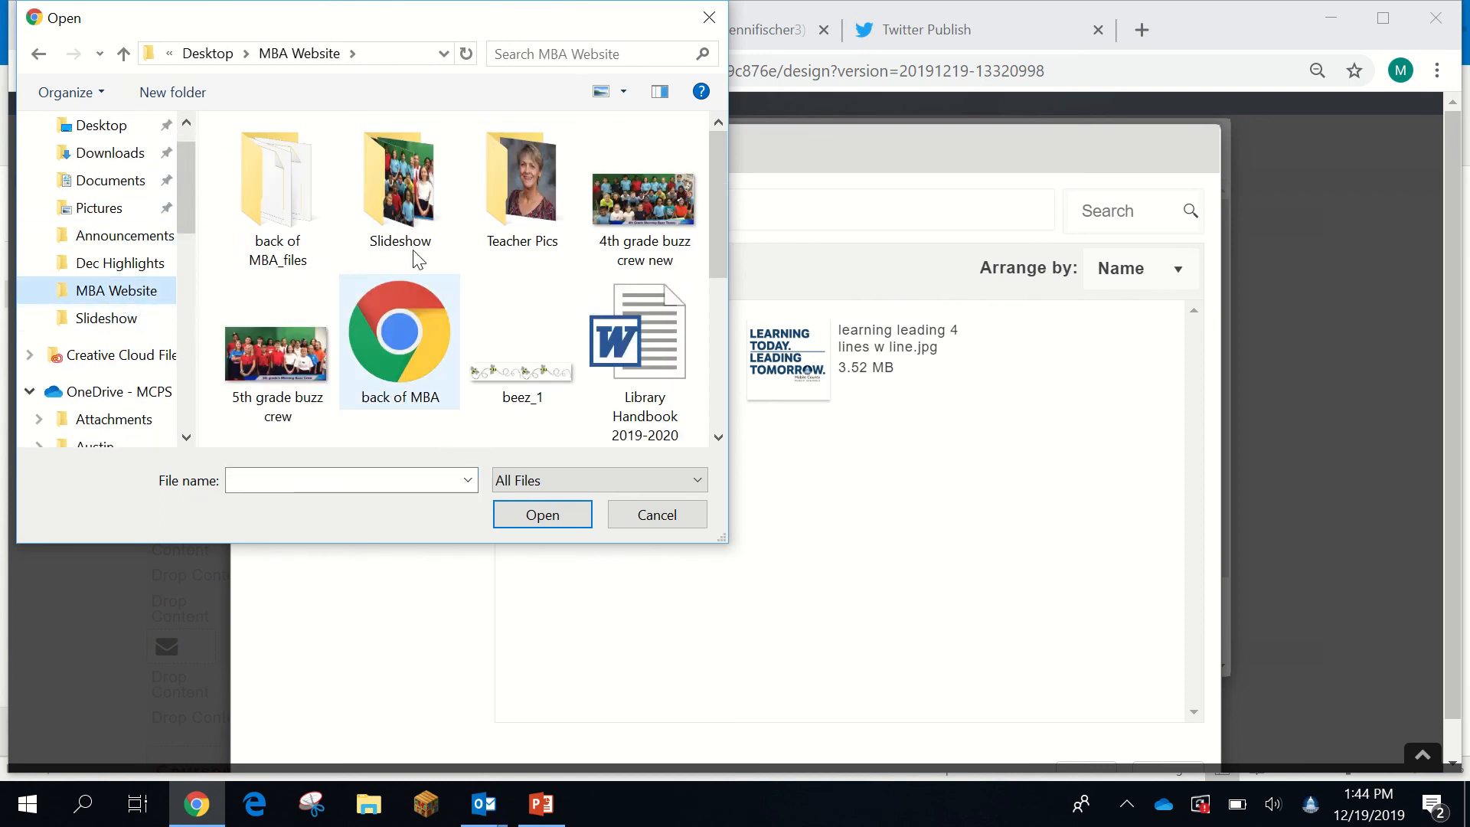
{"action": "double_click", "coordinate": [512, 200]}
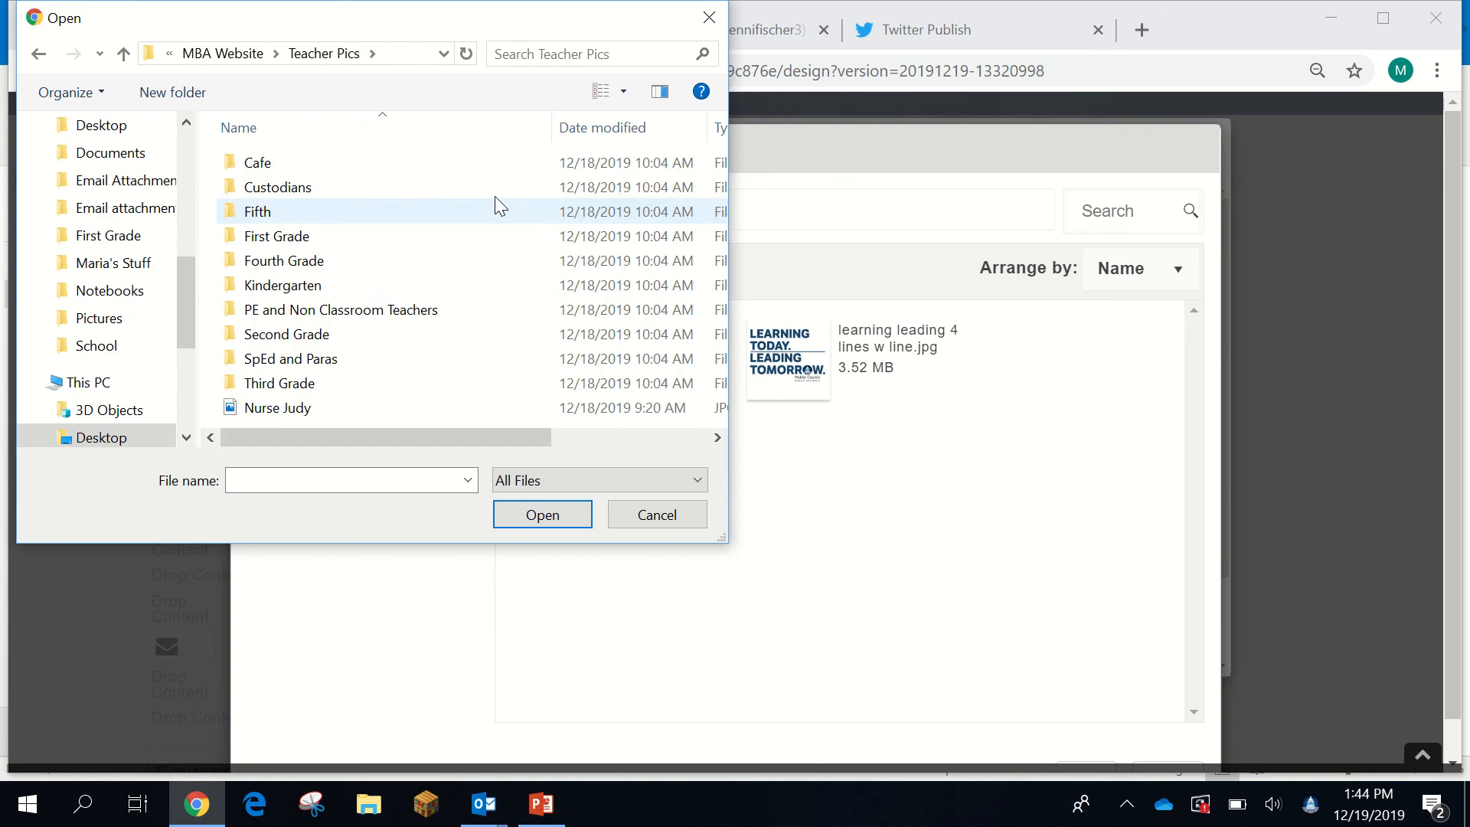
{"action": "left_click", "coordinate": [269, 316]}
{"action": "double_click", "coordinate": [270, 320]}
{"action": "left_click", "coordinate": [406, 232]}
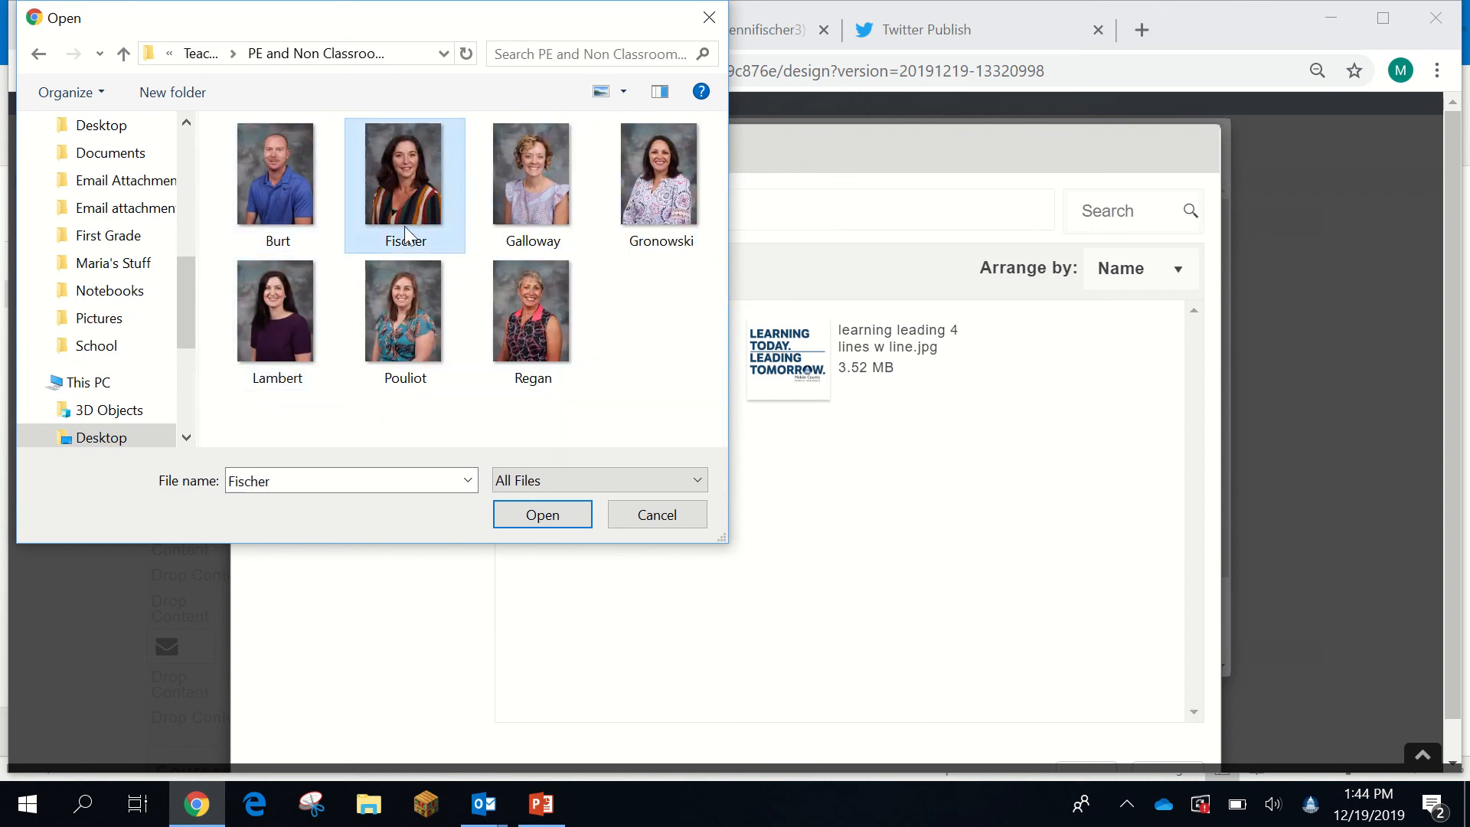
{"action": "left_click", "coordinate": [536, 517]}
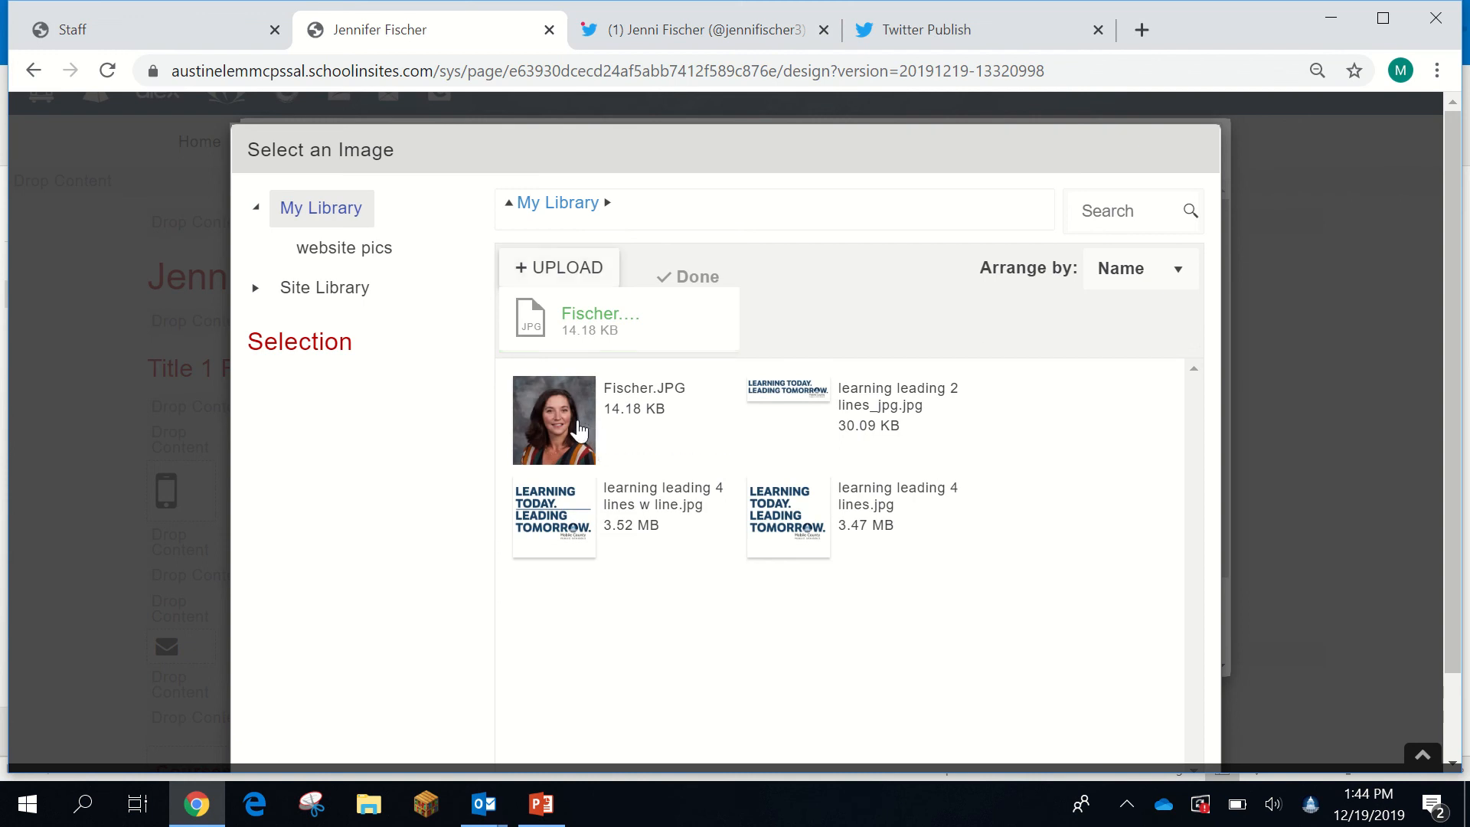
- Set the uploaded headshot as the page image with alt text Staff, then delete the empty block below the name
{"action": "left_click", "coordinate": [582, 433]}
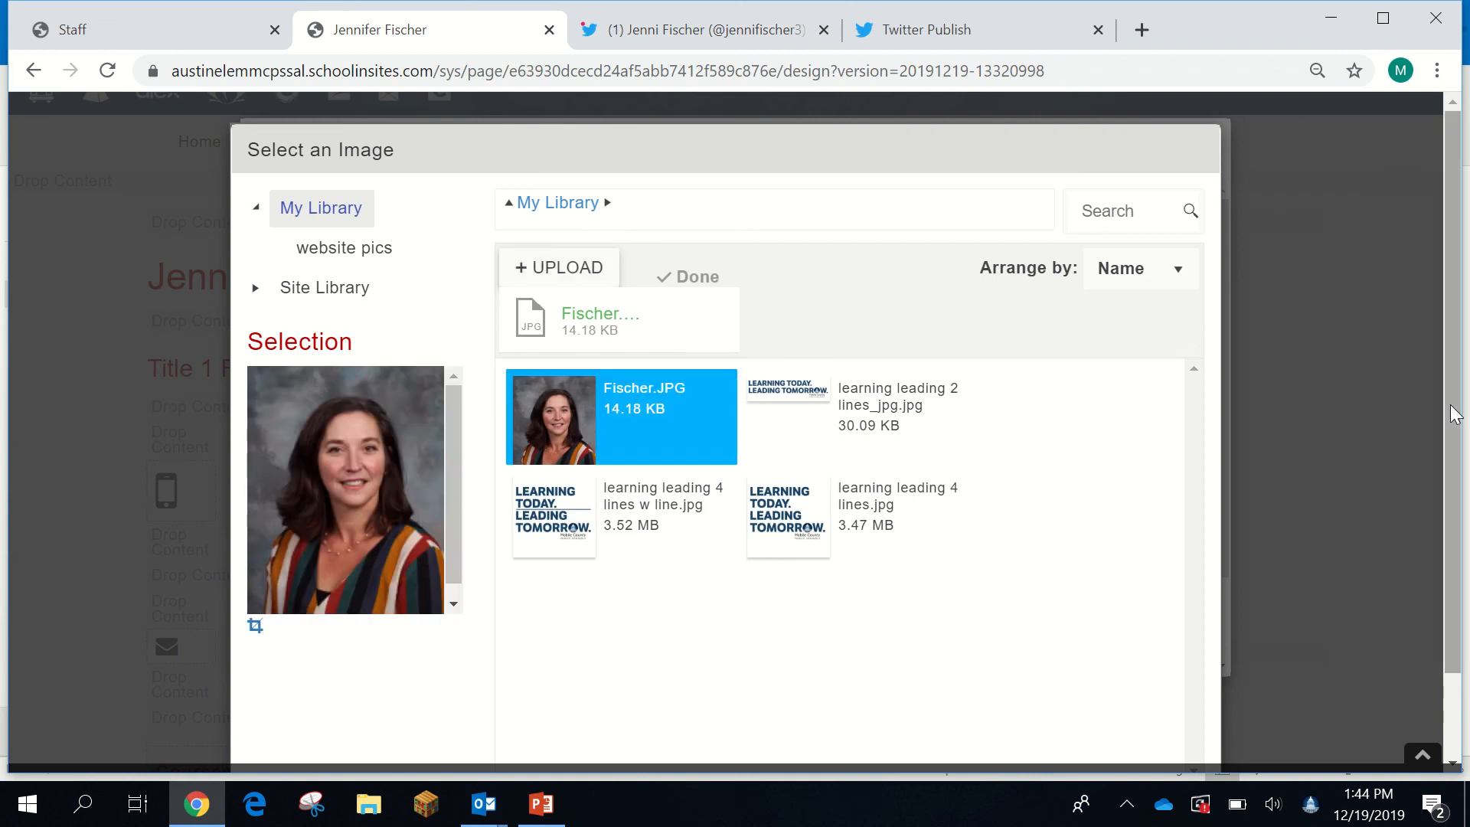
{"action": "left_click_drag", "start_coordinate": [1459, 394], "coordinate": [1458, 475]}
{"action": "left_click", "coordinate": [1086, 739]}
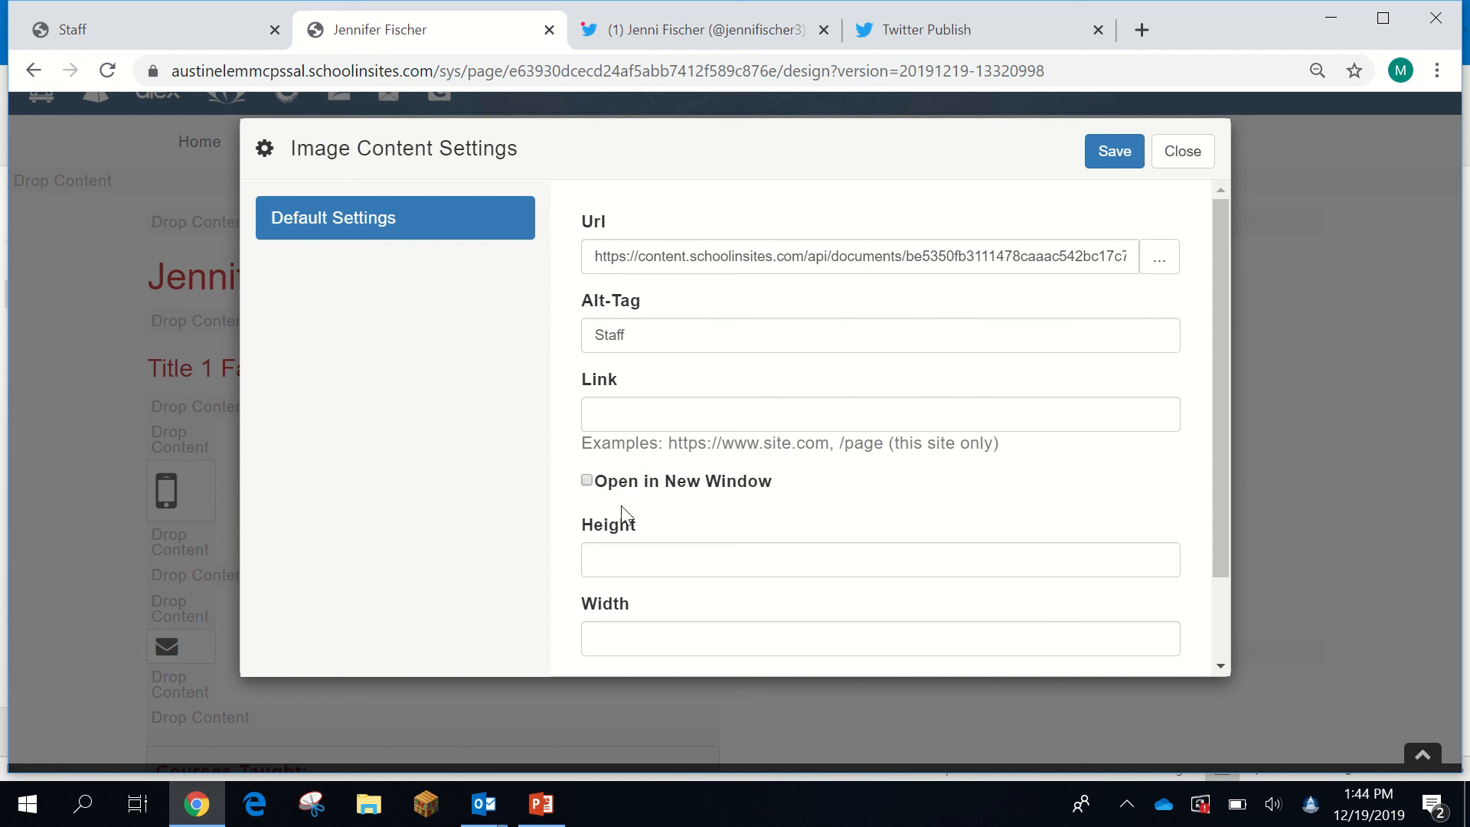
{"action": "left_click", "coordinate": [1114, 153]}
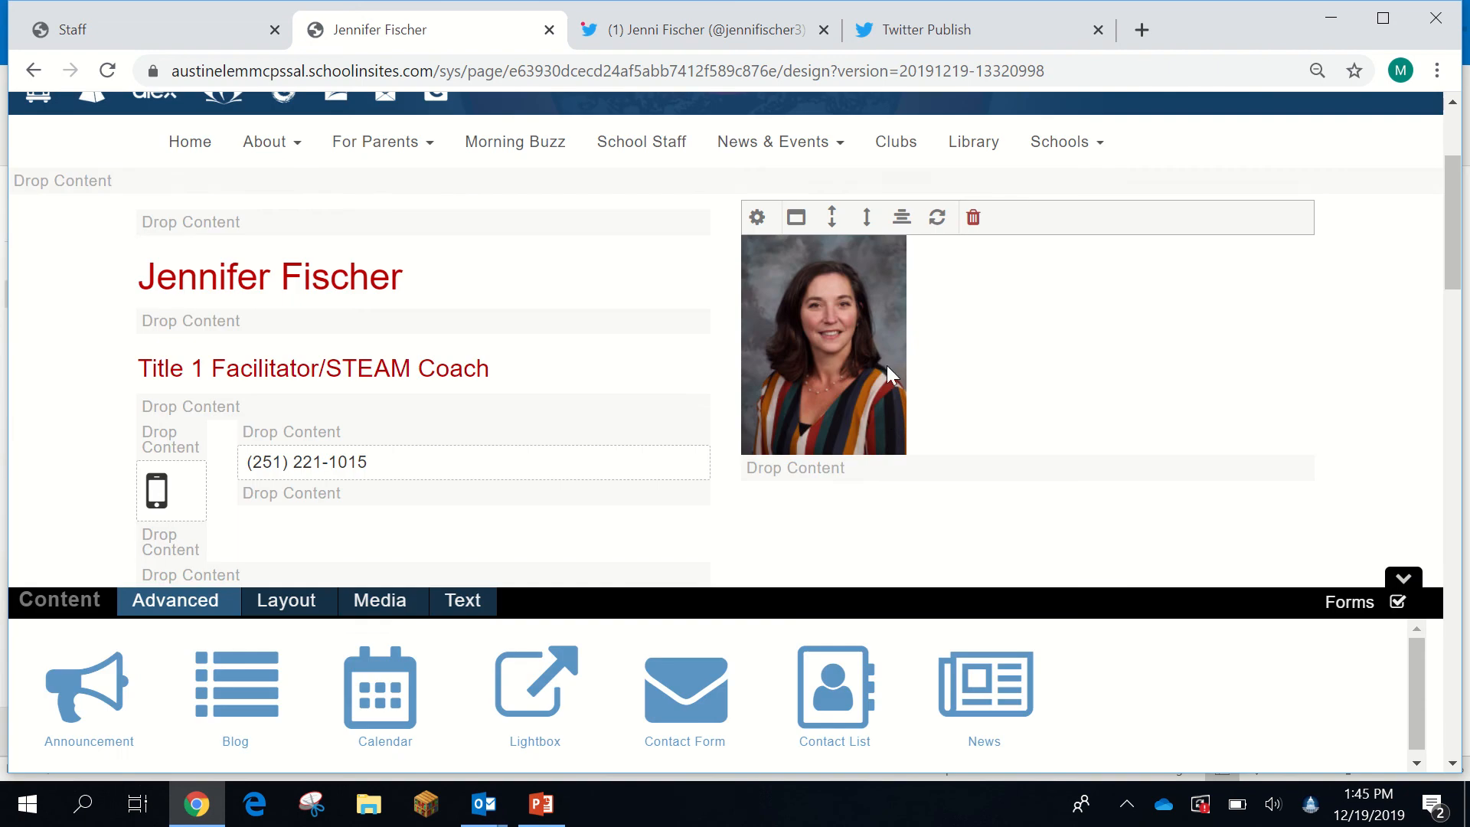
{"action": "left_click", "coordinate": [368, 338]}
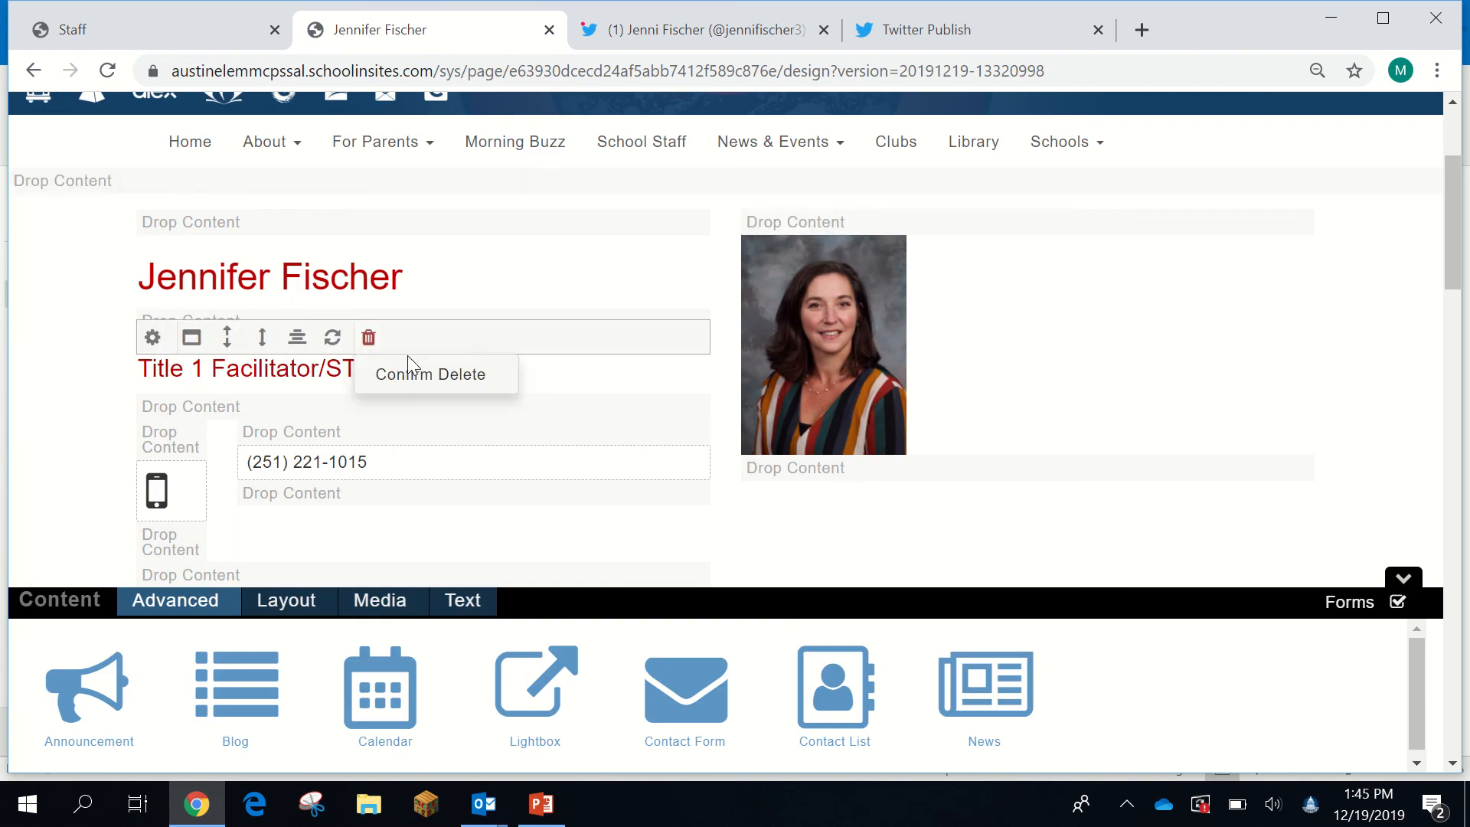
{"action": "left_click", "coordinate": [410, 368]}
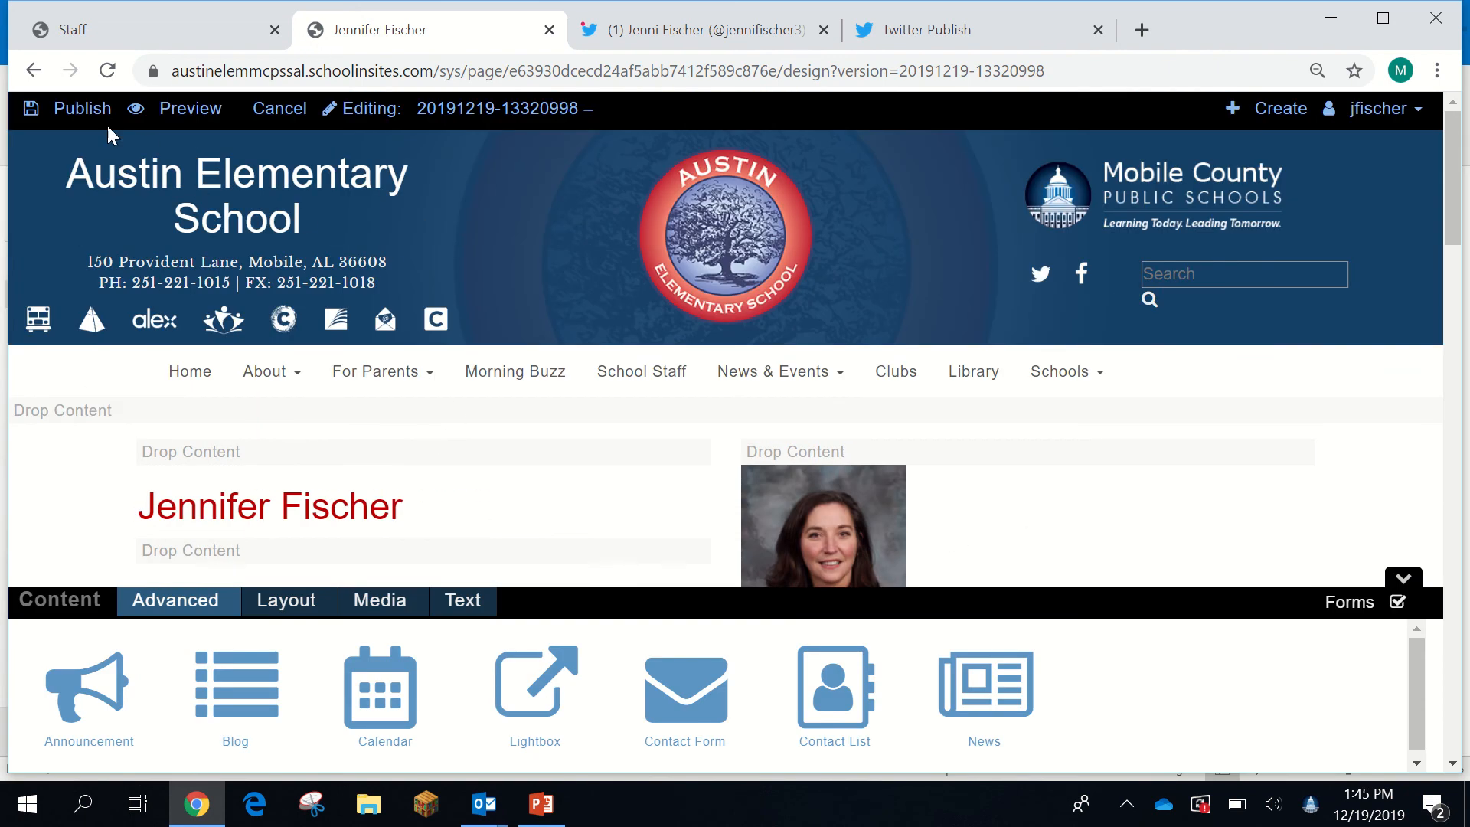
- Preview the teacher page and scroll through the headshot, courses, Education, Professional Experience and Tweets
{"action": "left_click", "coordinate": [186, 113]}
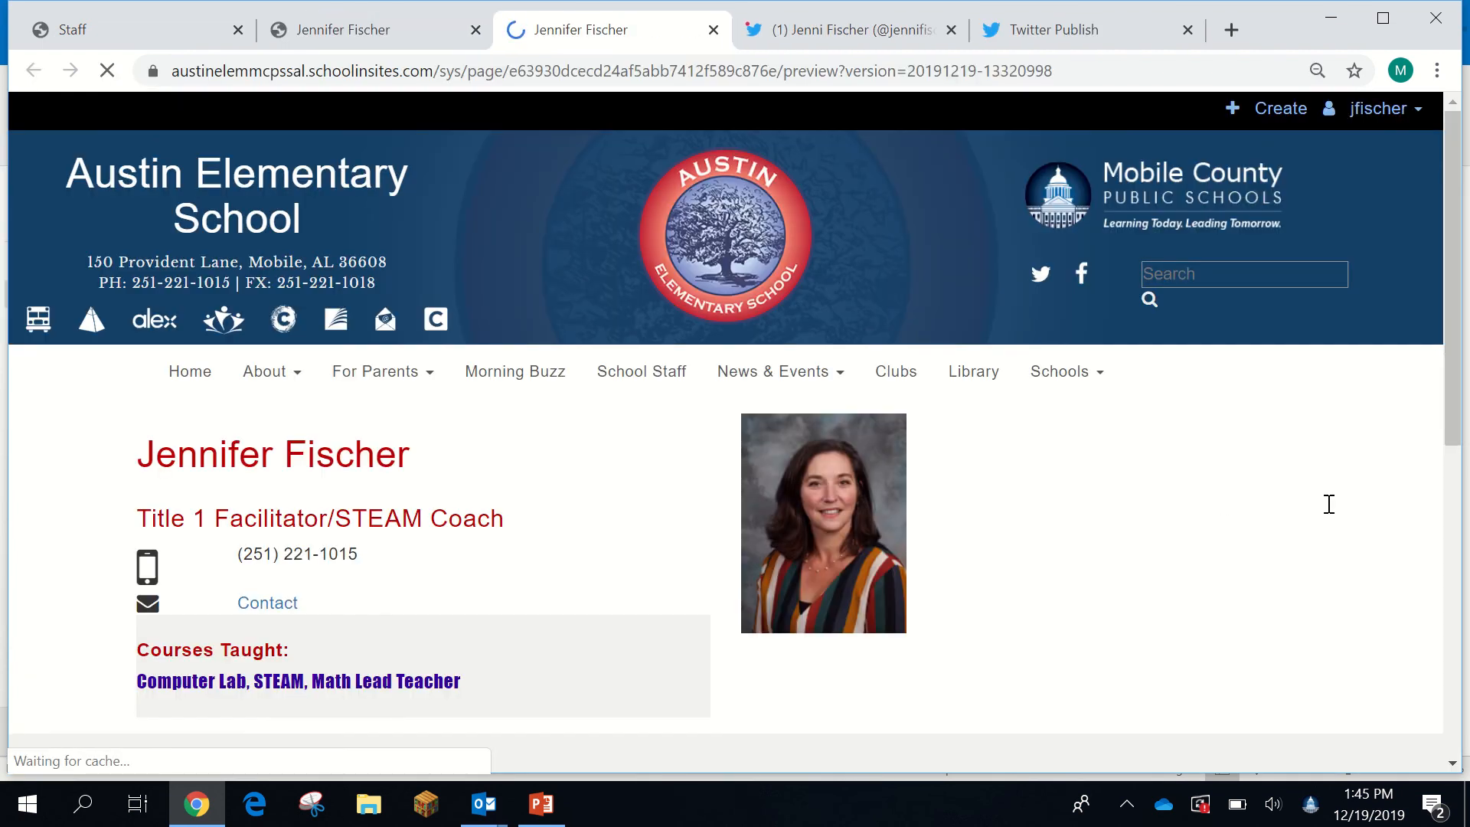
{"action": "scroll", "coordinate": [1342, 537], "scroll_direction": "down", "scroll_amount": 1}
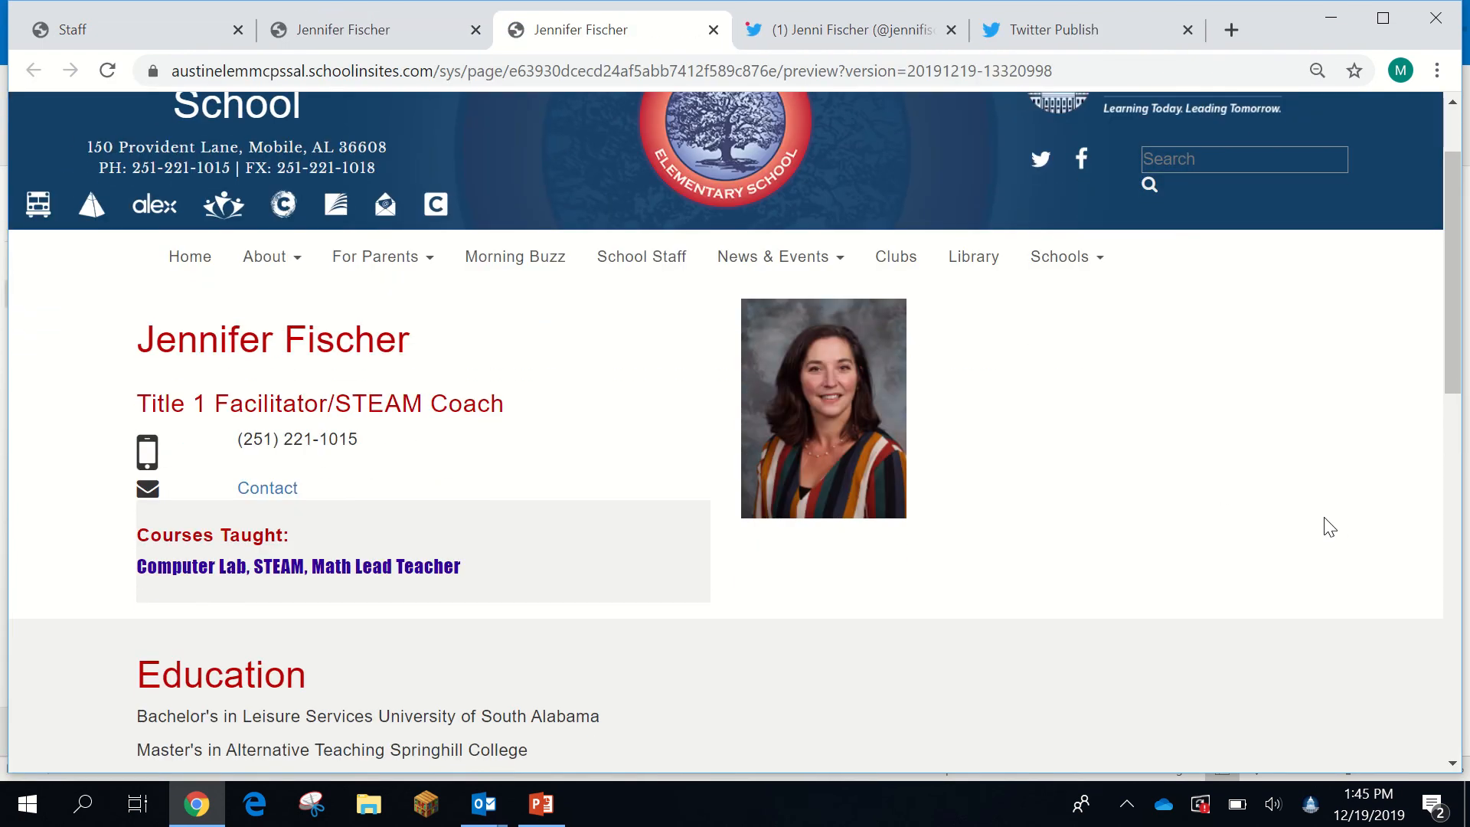
{"action": "scroll", "coordinate": [1329, 527], "scroll_direction": "down", "scroll_amount": 1}
{"action": "scroll", "coordinate": [1316, 504], "scroll_direction": "down", "scroll_amount": 2}
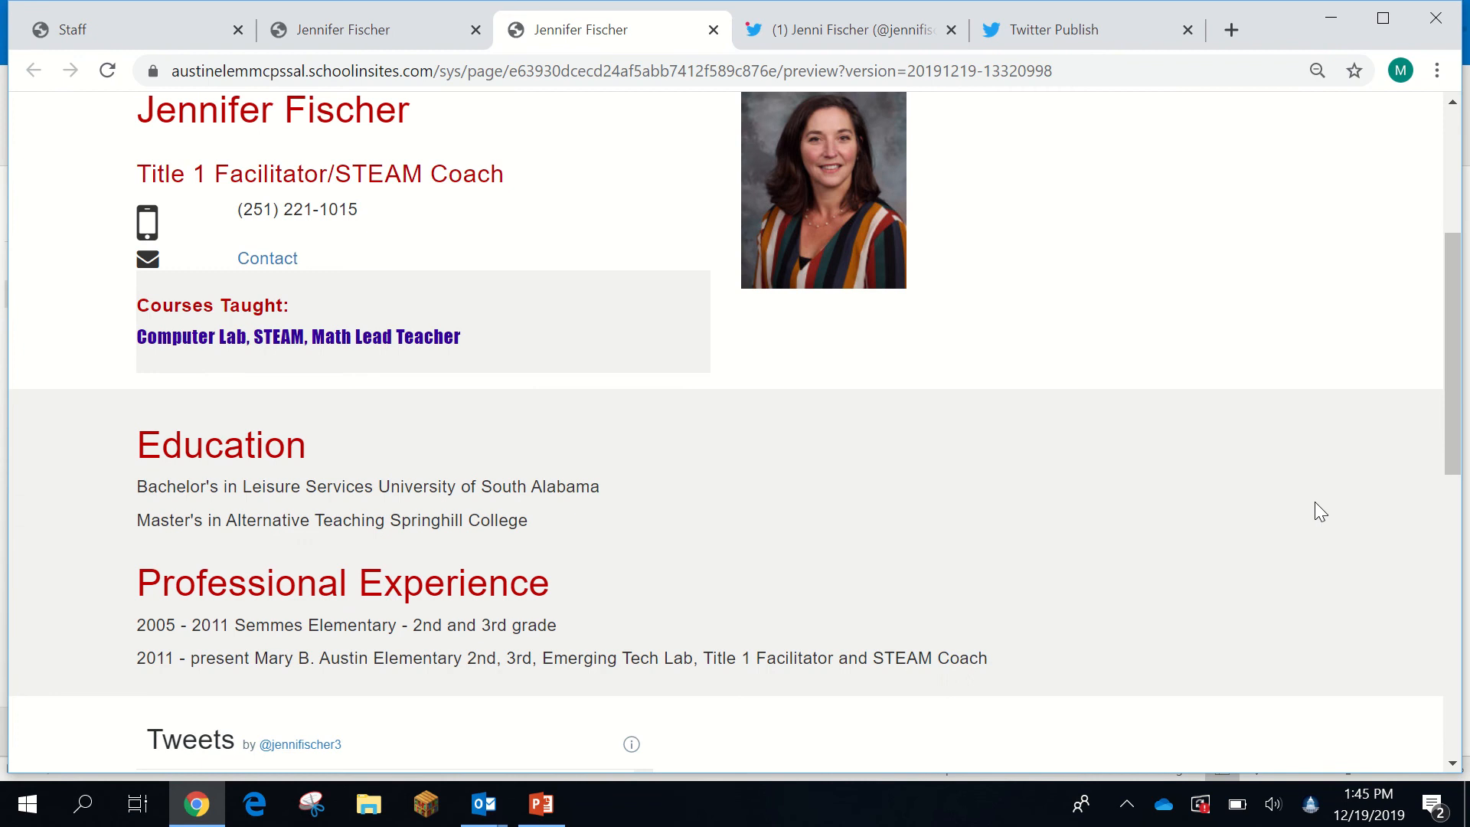
{"action": "scroll", "coordinate": [1315, 507], "scroll_direction": "down", "scroll_amount": 5}
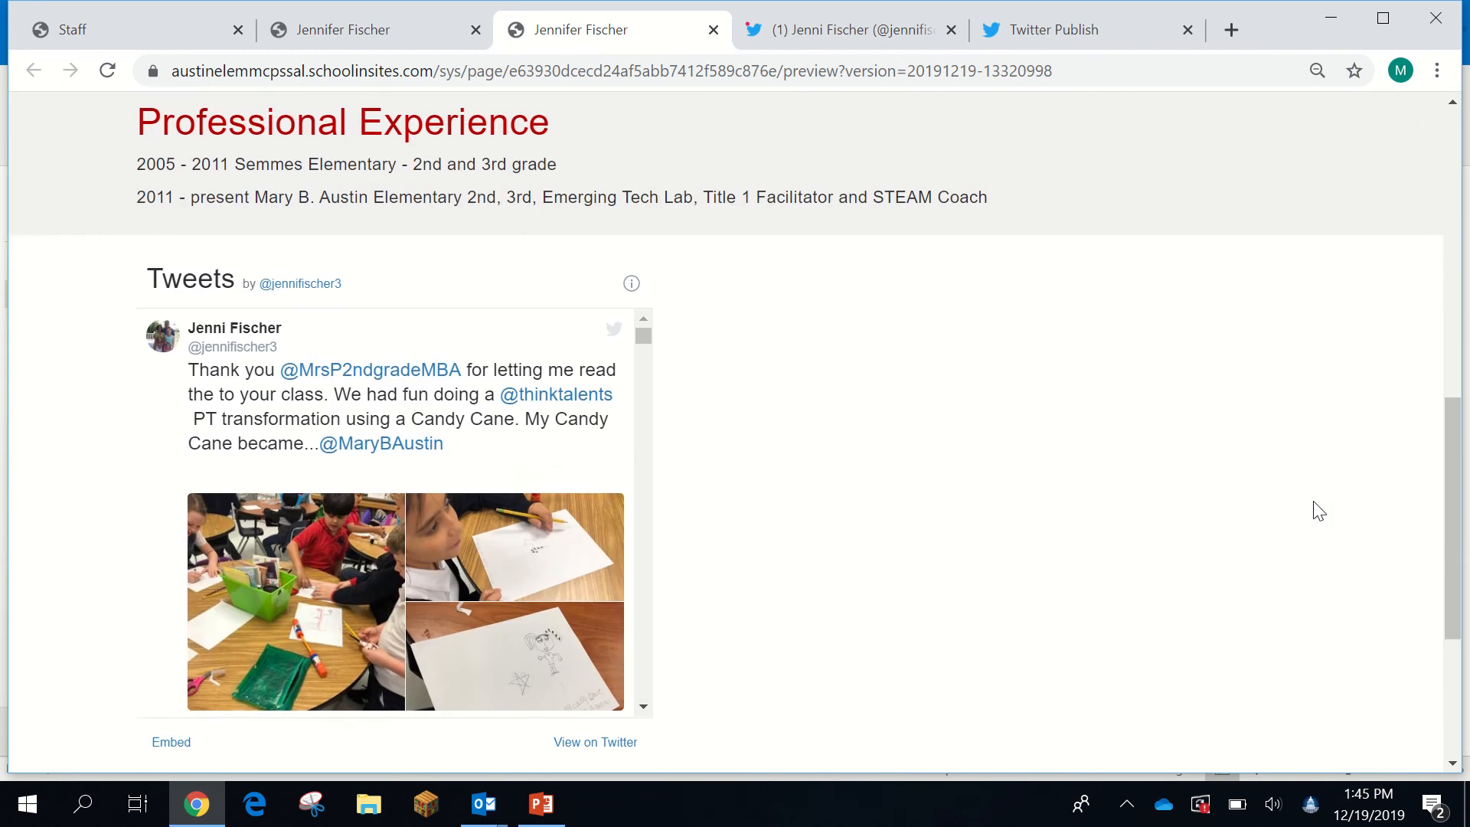
{"action": "scroll", "coordinate": [1315, 506], "scroll_direction": "up", "scroll_amount": 3}
{"action": "scroll", "coordinate": [1314, 504], "scroll_direction": "up", "scroll_amount": 6}
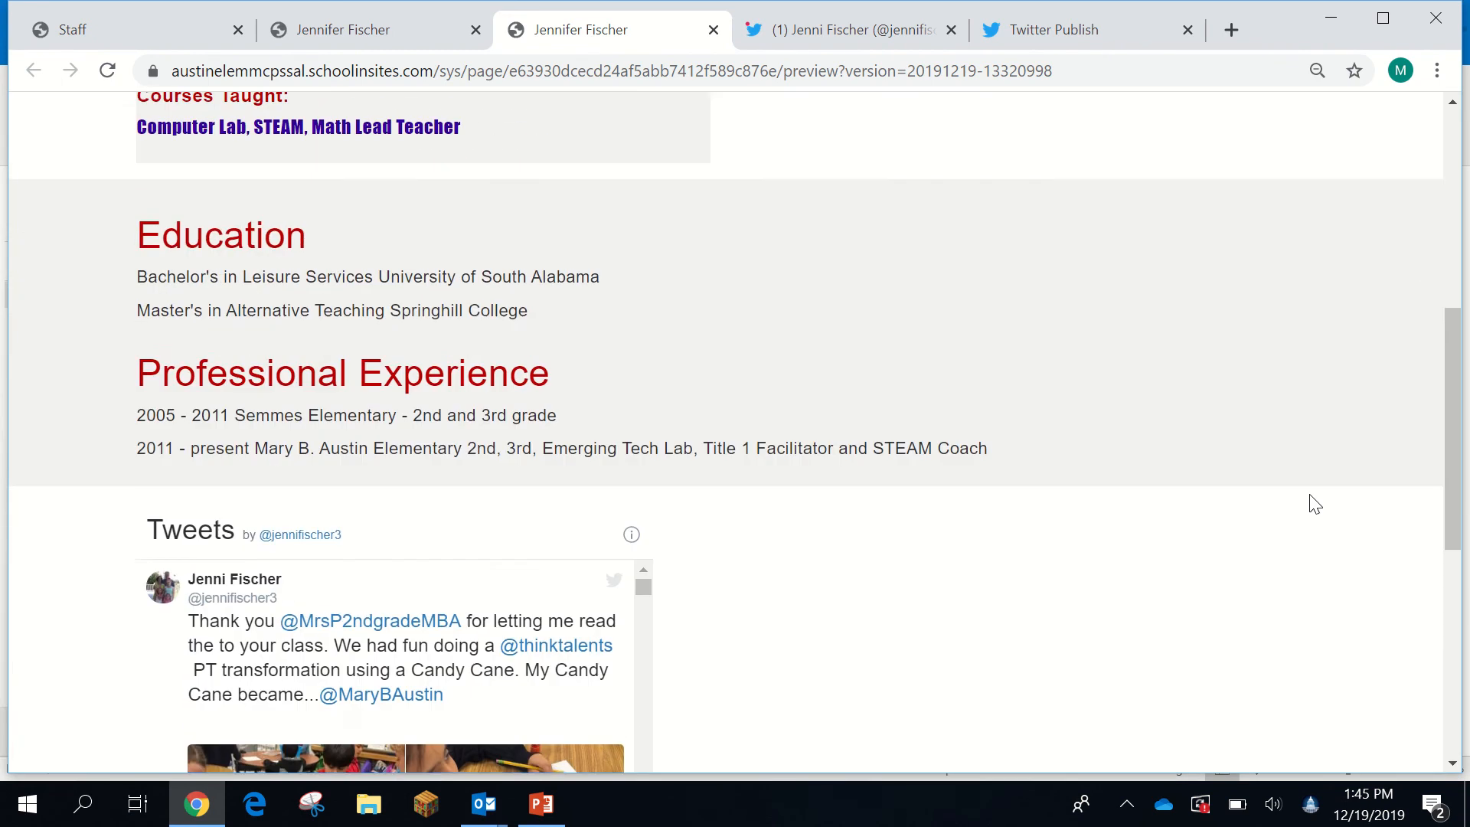
{"action": "scroll", "coordinate": [1302, 501], "scroll_direction": "up", "scroll_amount": 3}
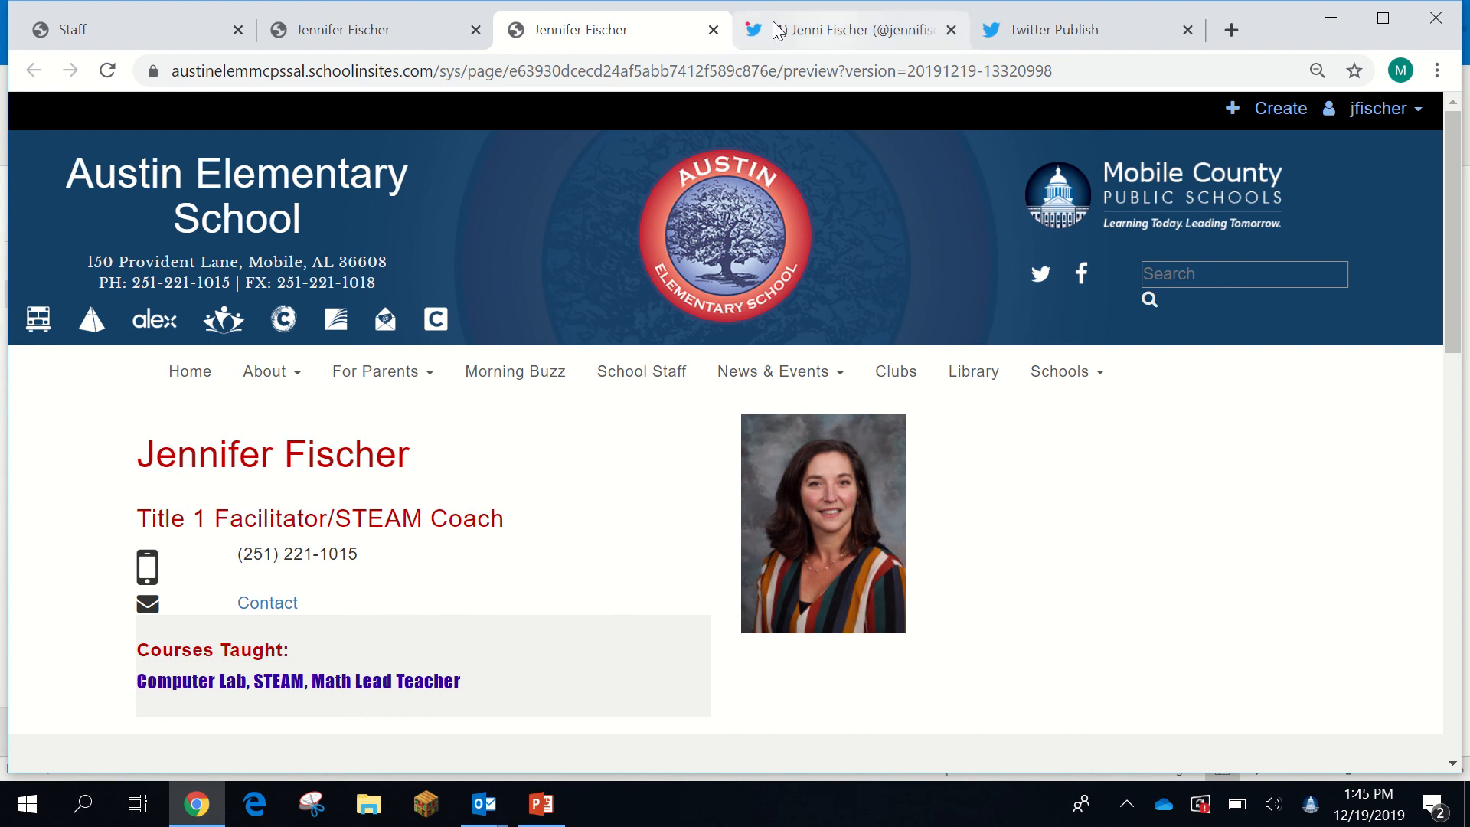
- Close the preview and Twitter tabs and publish the teacher page
{"action": "left_click", "coordinate": [713, 31]}
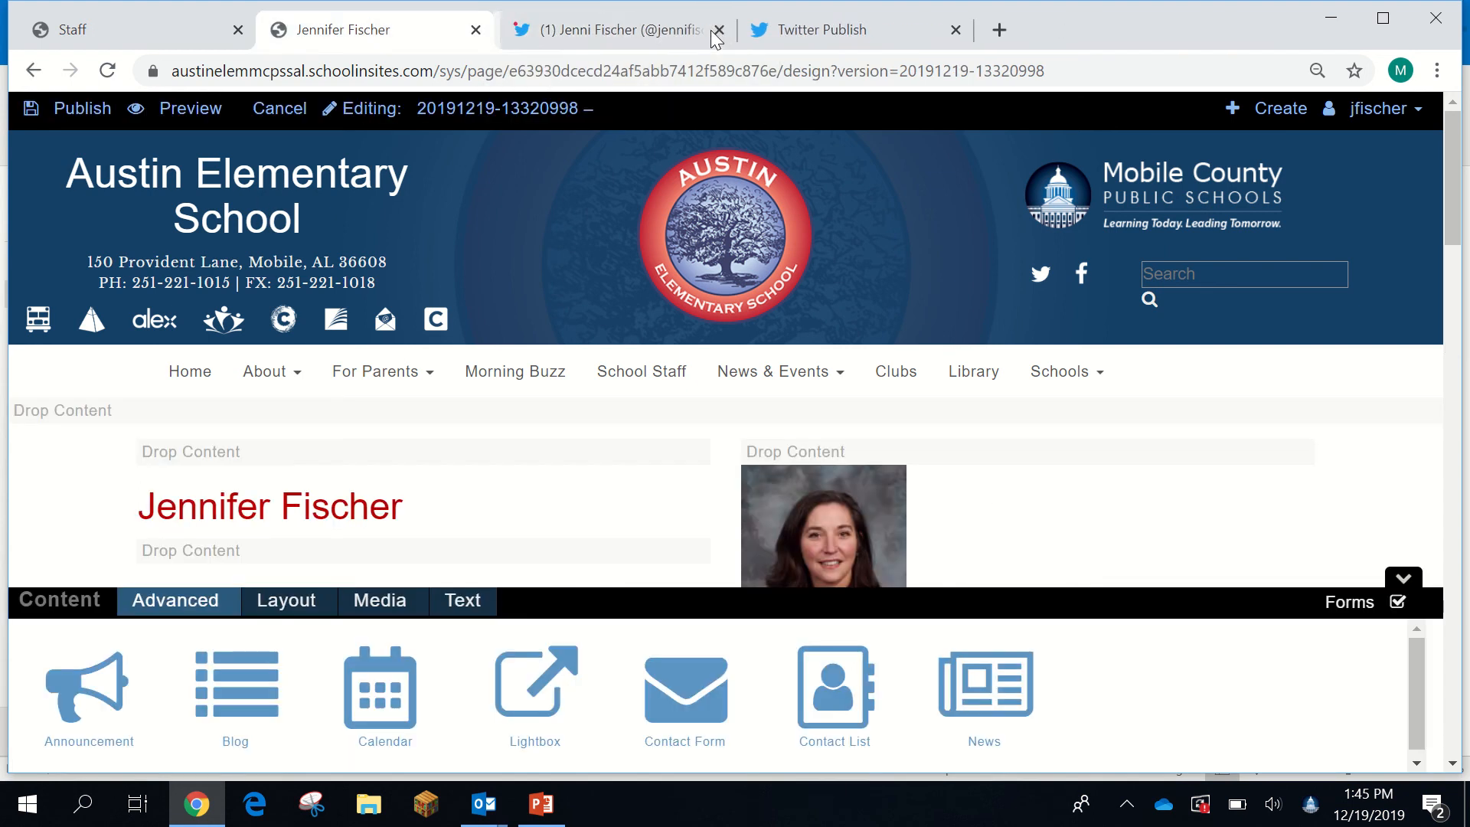
{"action": "left_click", "coordinate": [713, 30]}
{"action": "left_click", "coordinate": [714, 31]}
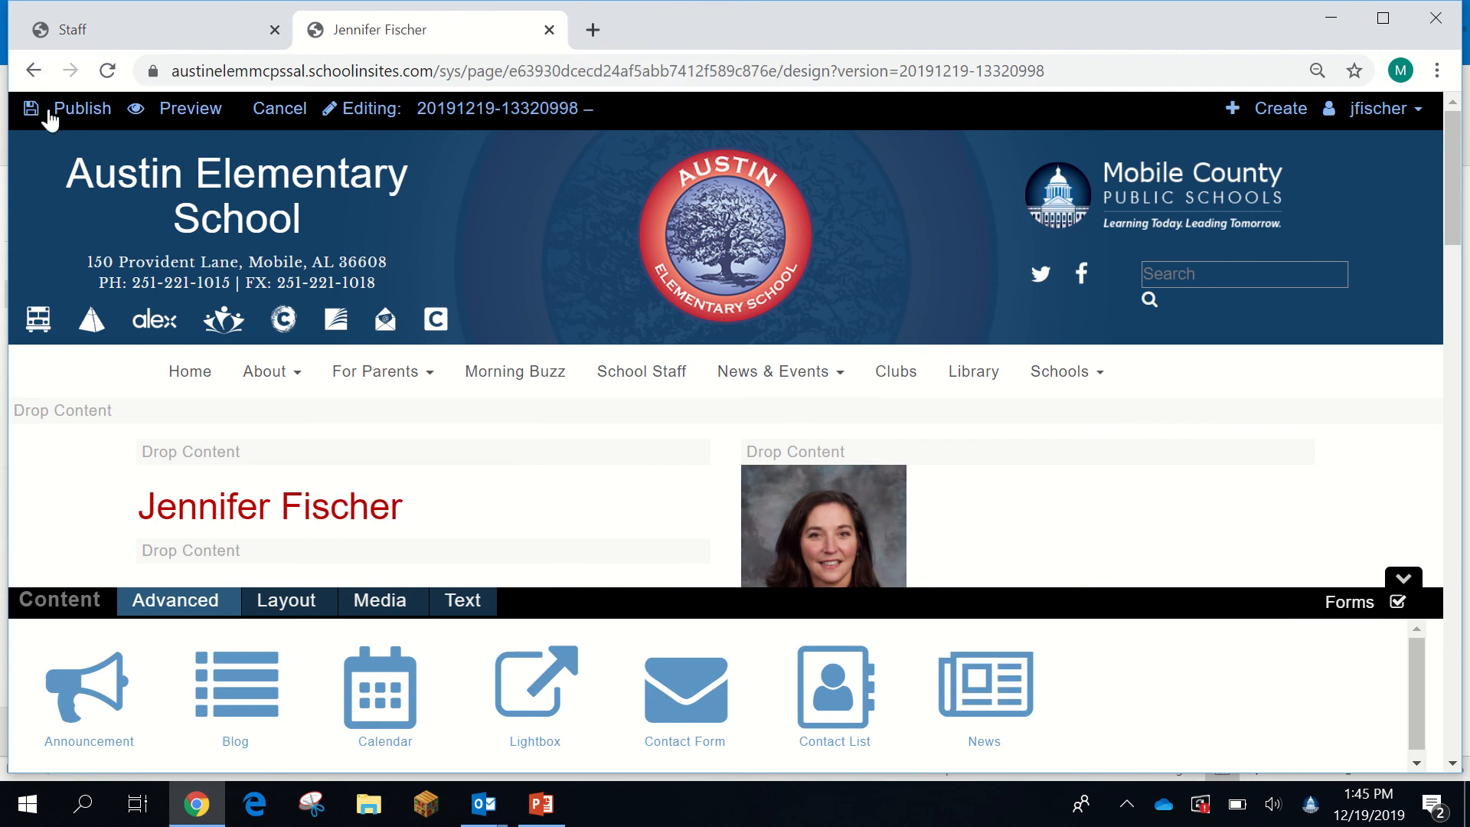
{"action": "left_click", "coordinate": [78, 111]}
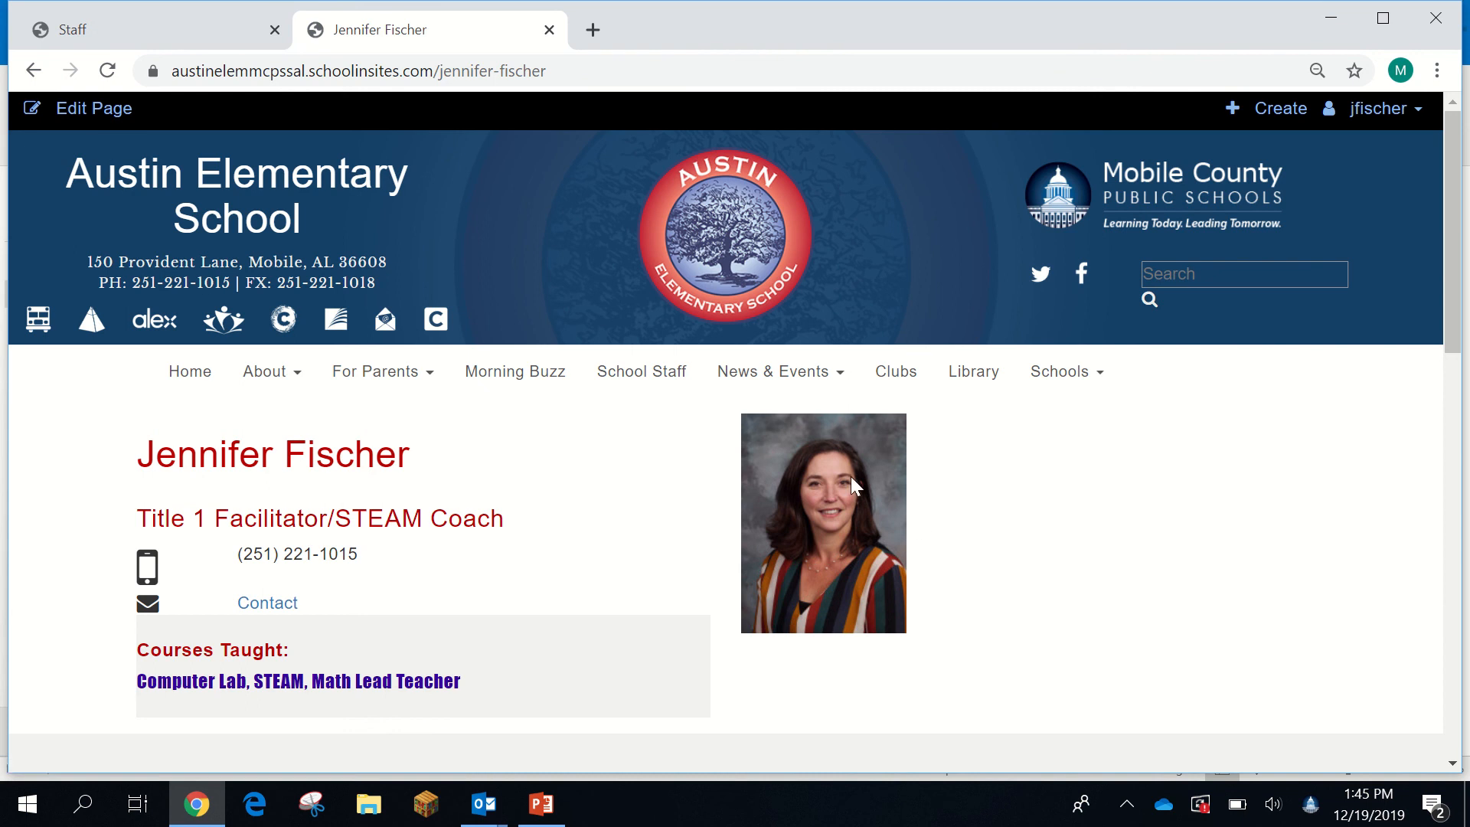
- Check that the teacher's School Staff directory entry links to her new page, then return to the directory
{"action": "left_click", "coordinate": [634, 379]}
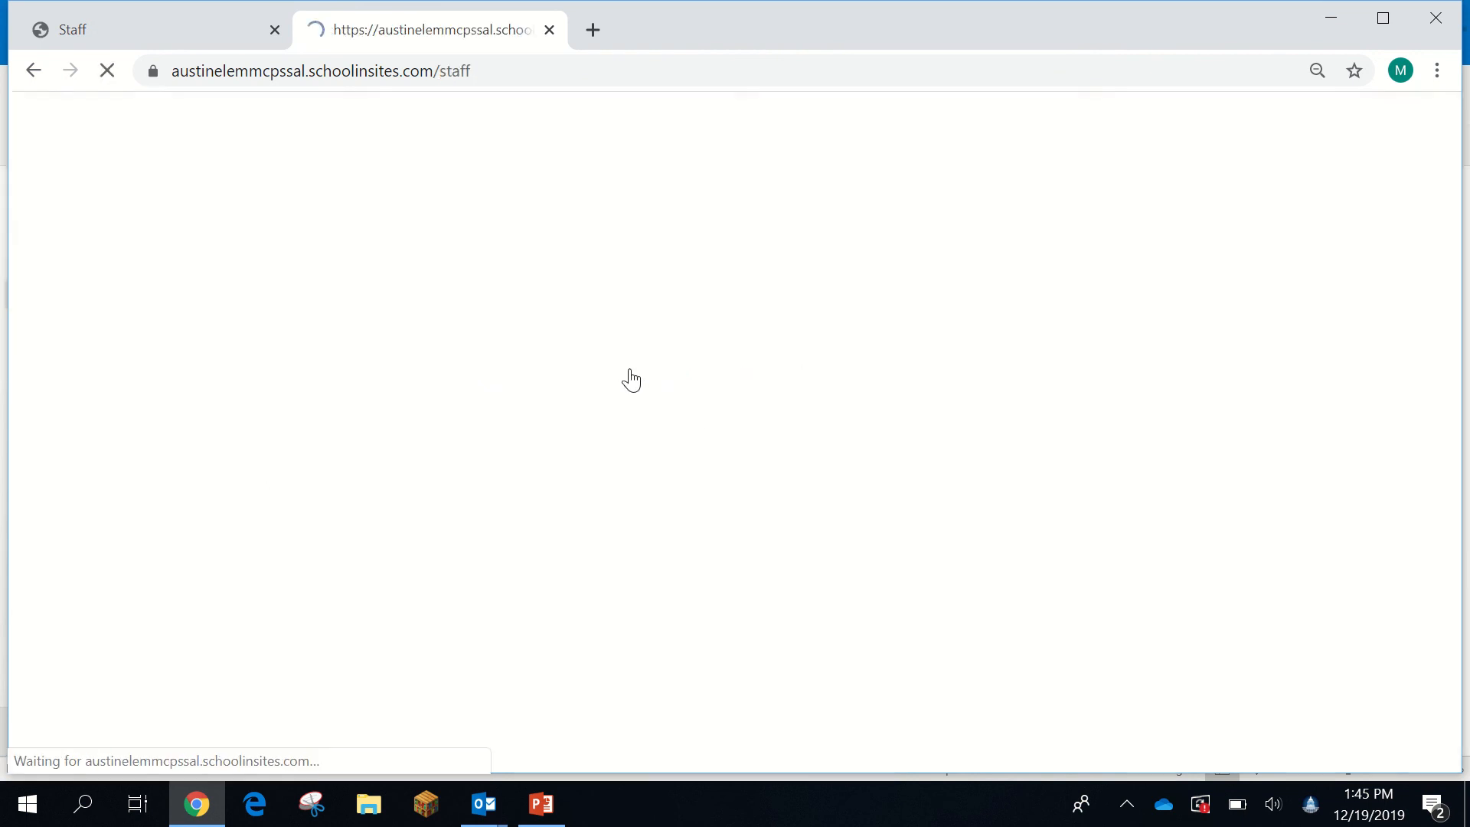
{"action": "scroll", "coordinate": [1172, 496], "scroll_direction": "down", "scroll_amount": 6}
{"action": "scroll", "coordinate": [1150, 490], "scroll_direction": "down", "scroll_amount": 4}
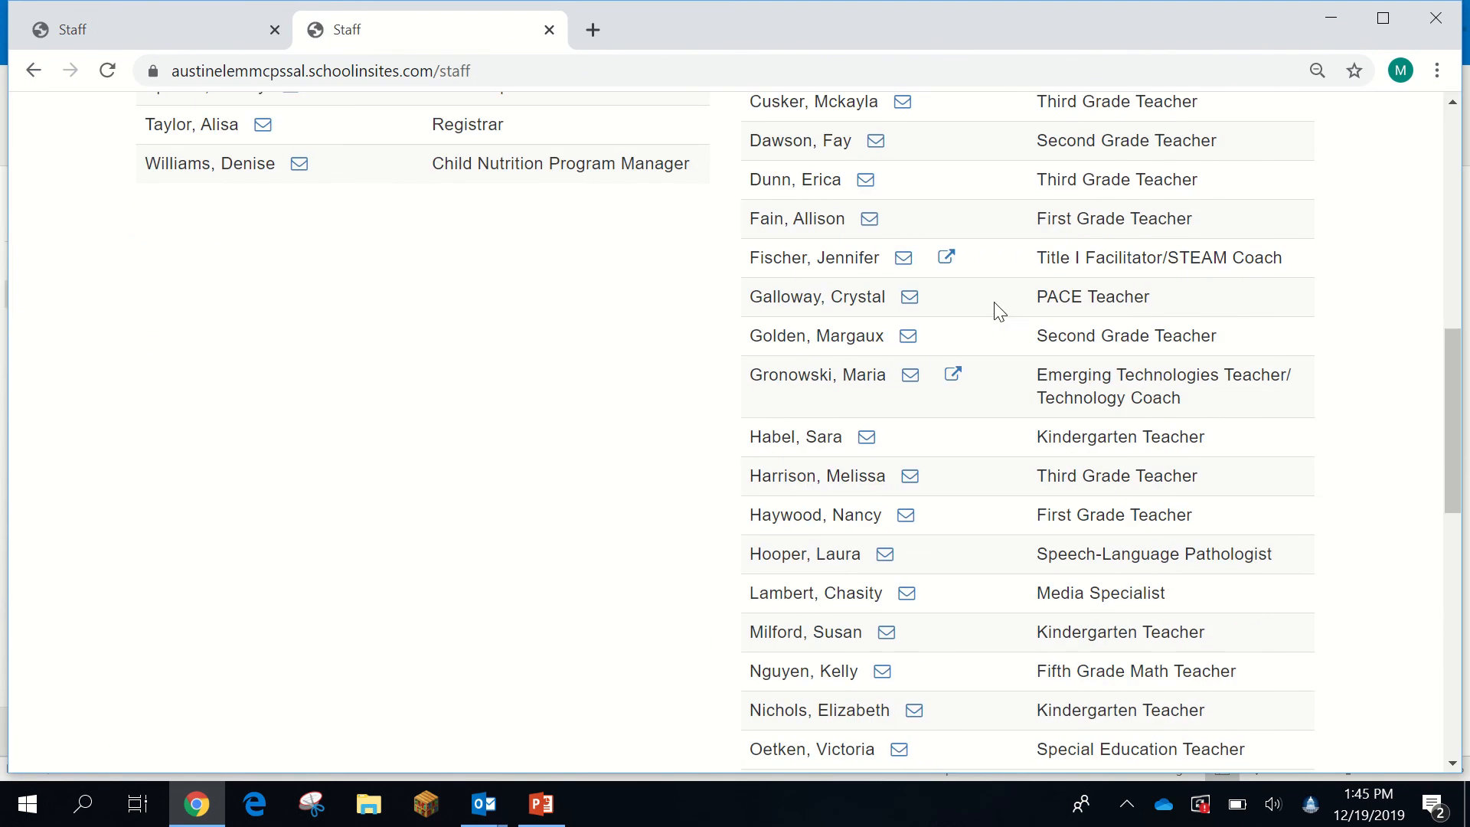
{"action": "left_click", "coordinate": [953, 257]}
{"action": "scroll", "coordinate": [536, 547], "scroll_direction": "down", "scroll_amount": 8}
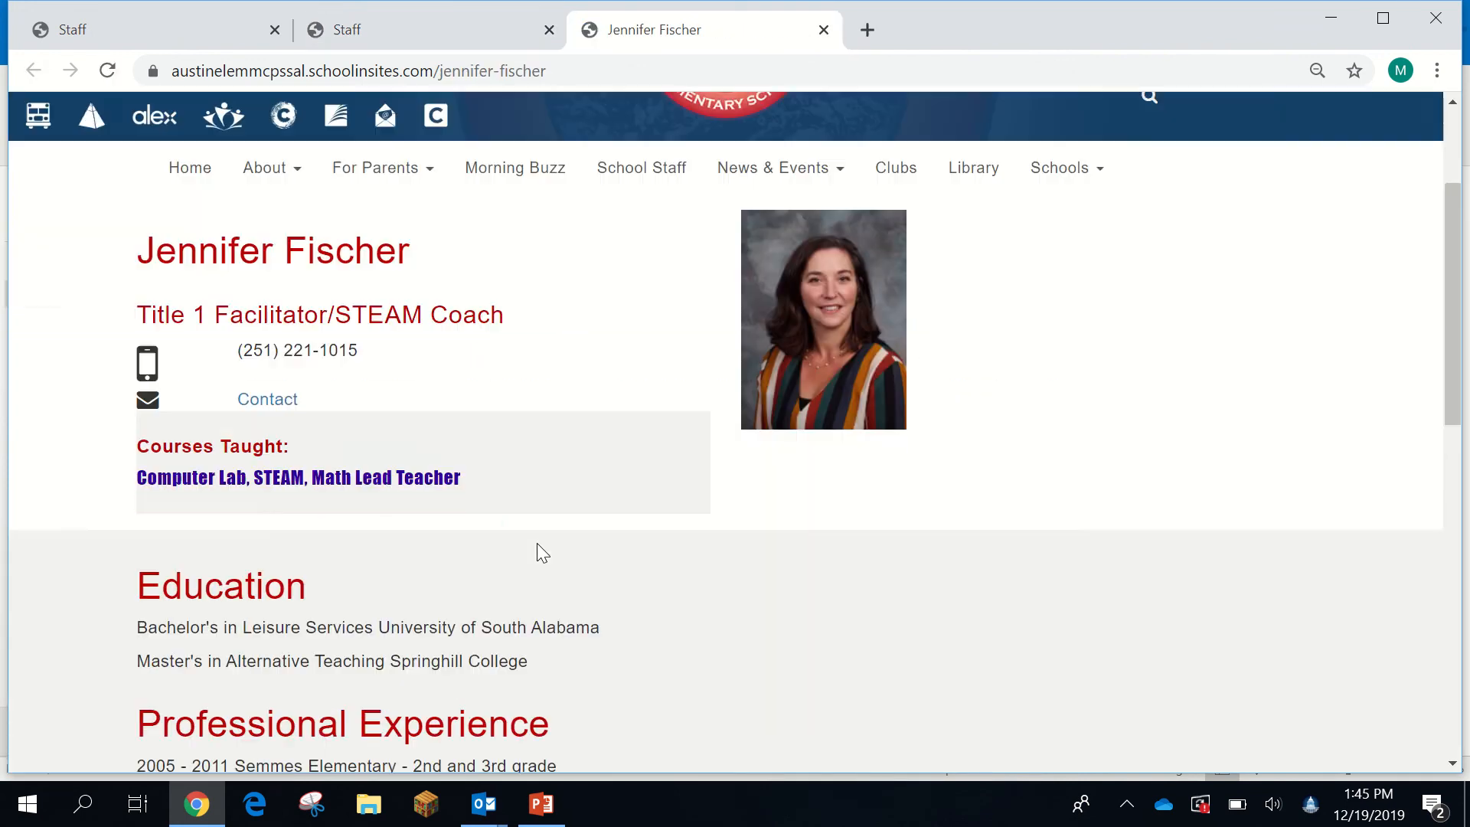
{"action": "scroll", "coordinate": [541, 551], "scroll_direction": "up", "scroll_amount": 8}
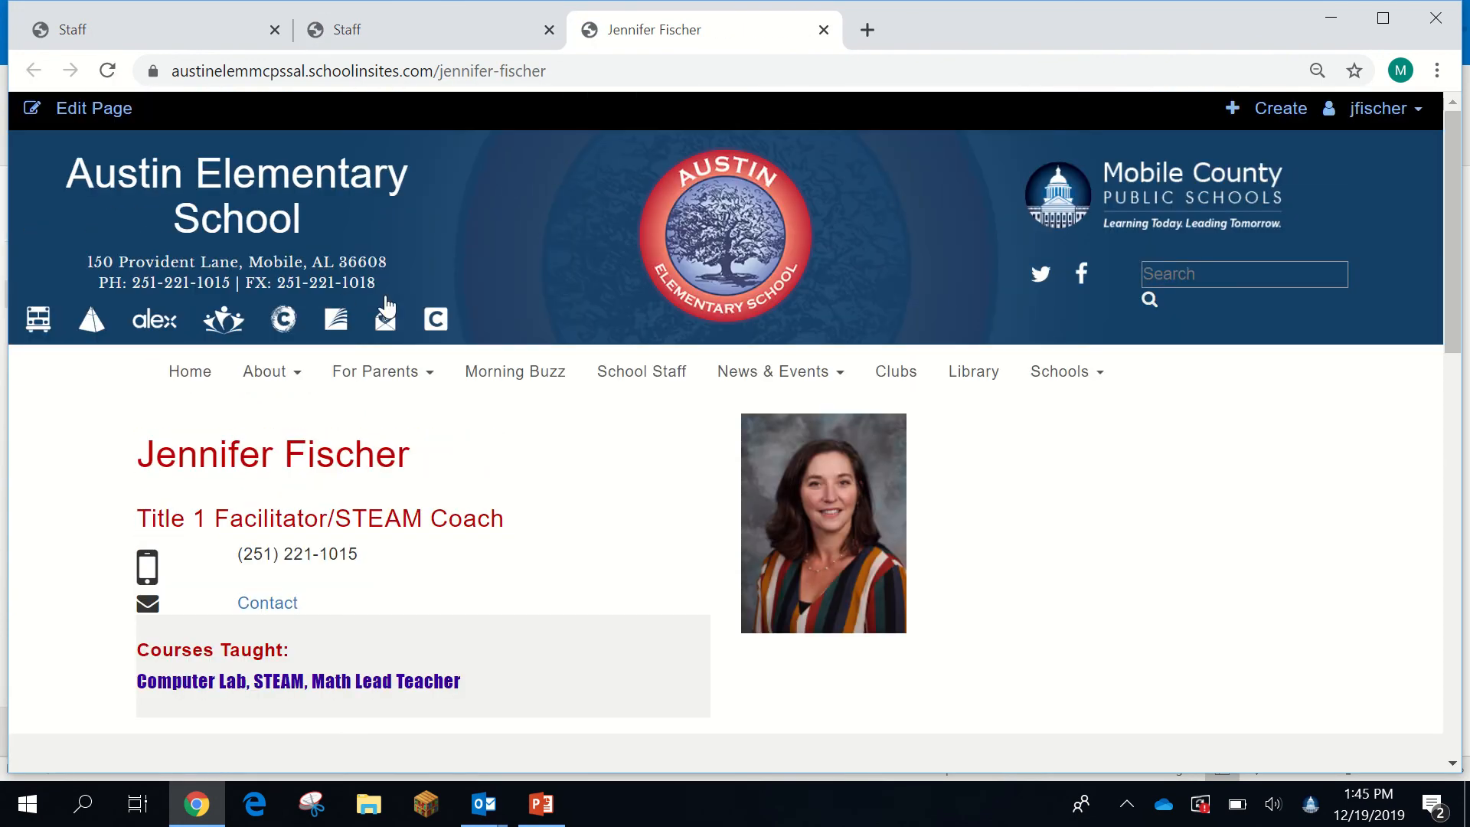
{"action": "left_click", "coordinate": [648, 380]}
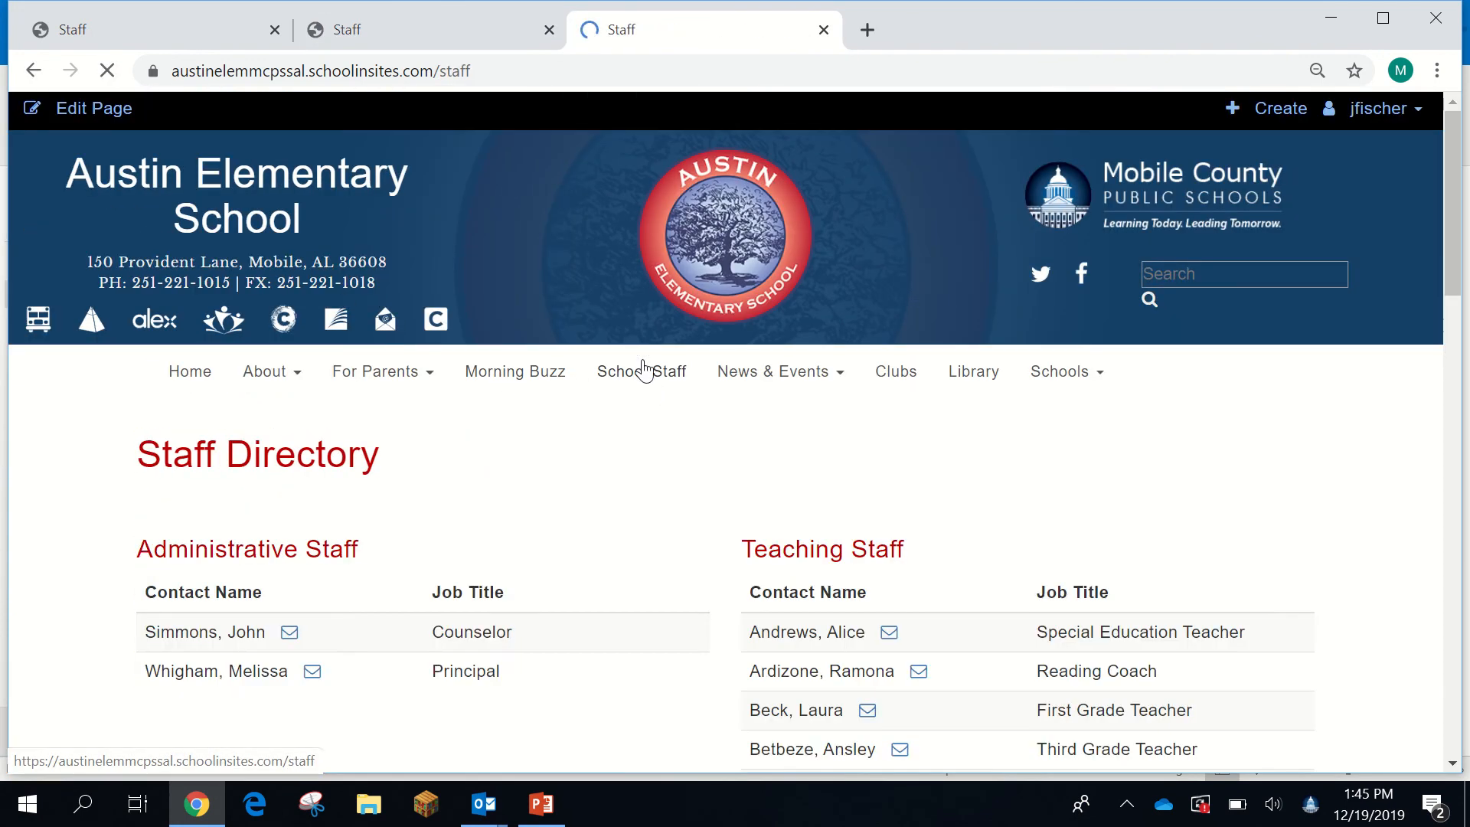
{"action": "scroll", "coordinate": [907, 565], "scroll_direction": "down", "scroll_amount": 8}
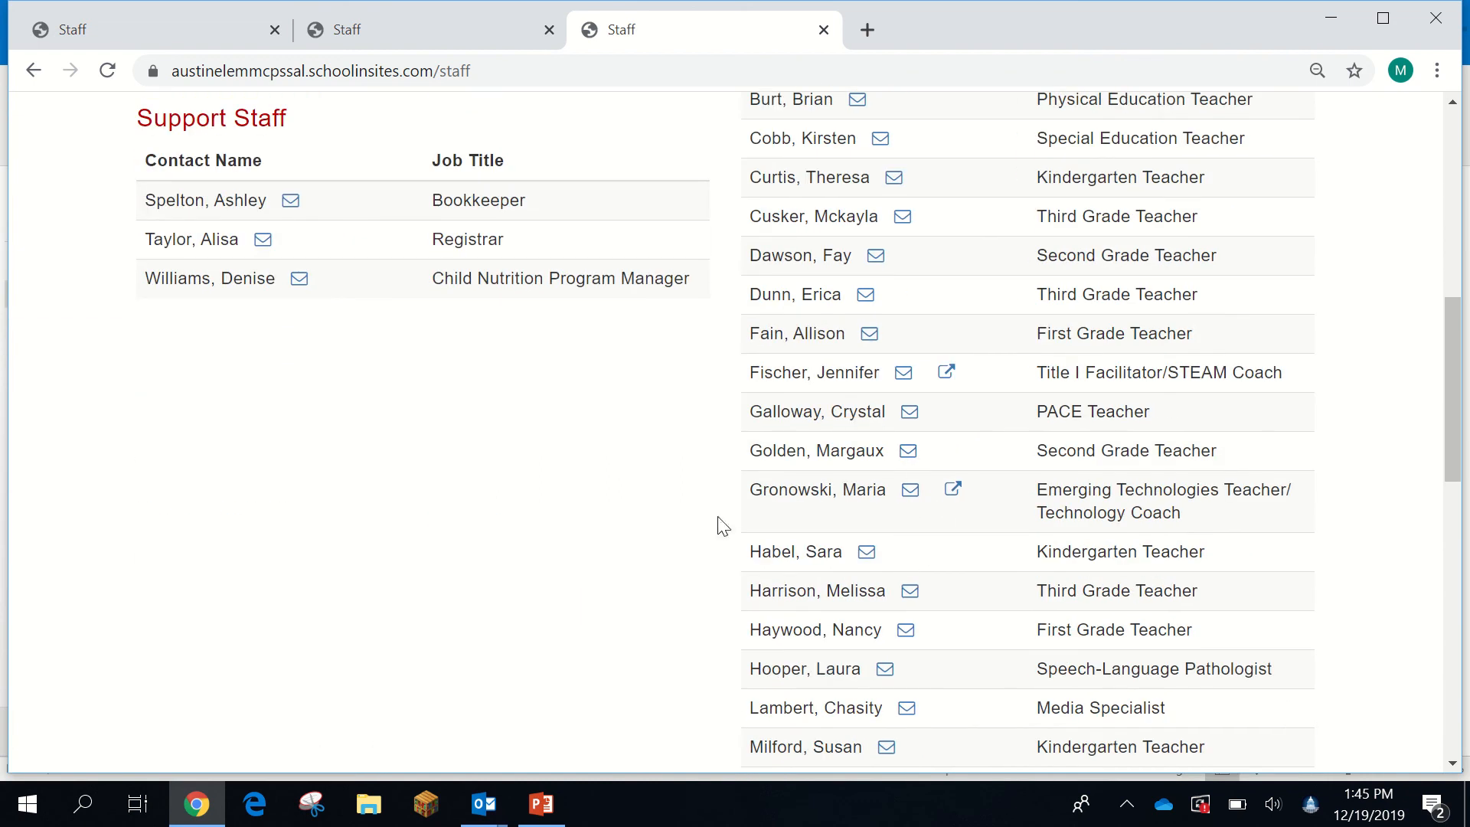
- Open another teacher's linked page from the Staff Directory and review its Education, Experience, Tweets and Websites We Use
{"action": "left_click", "coordinate": [950, 492]}
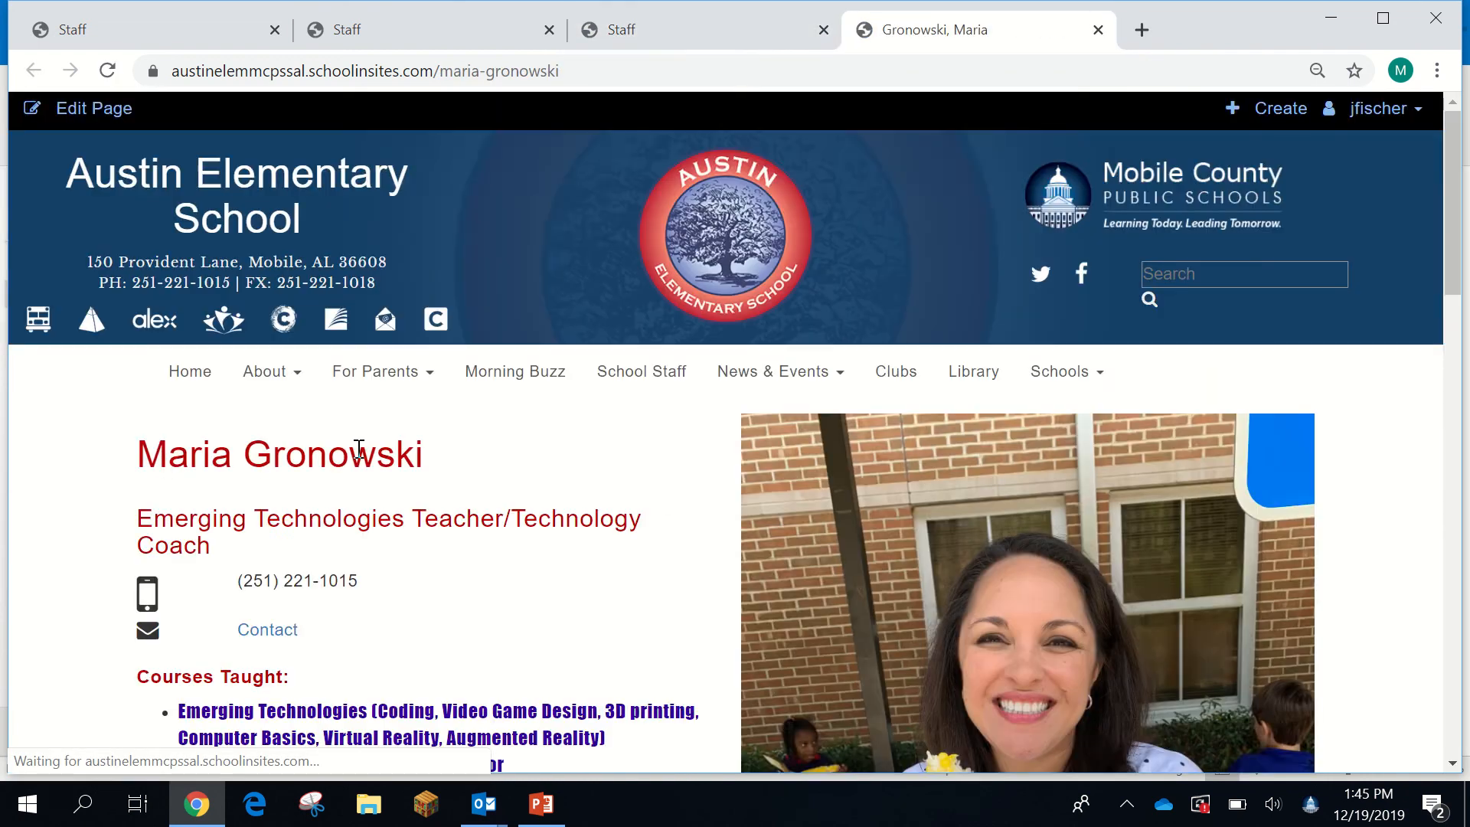
{"action": "scroll", "coordinate": [378, 460], "scroll_direction": "down", "scroll_amount": 12}
{"action": "scroll", "coordinate": [378, 458], "scroll_direction": "down", "scroll_amount": 9}
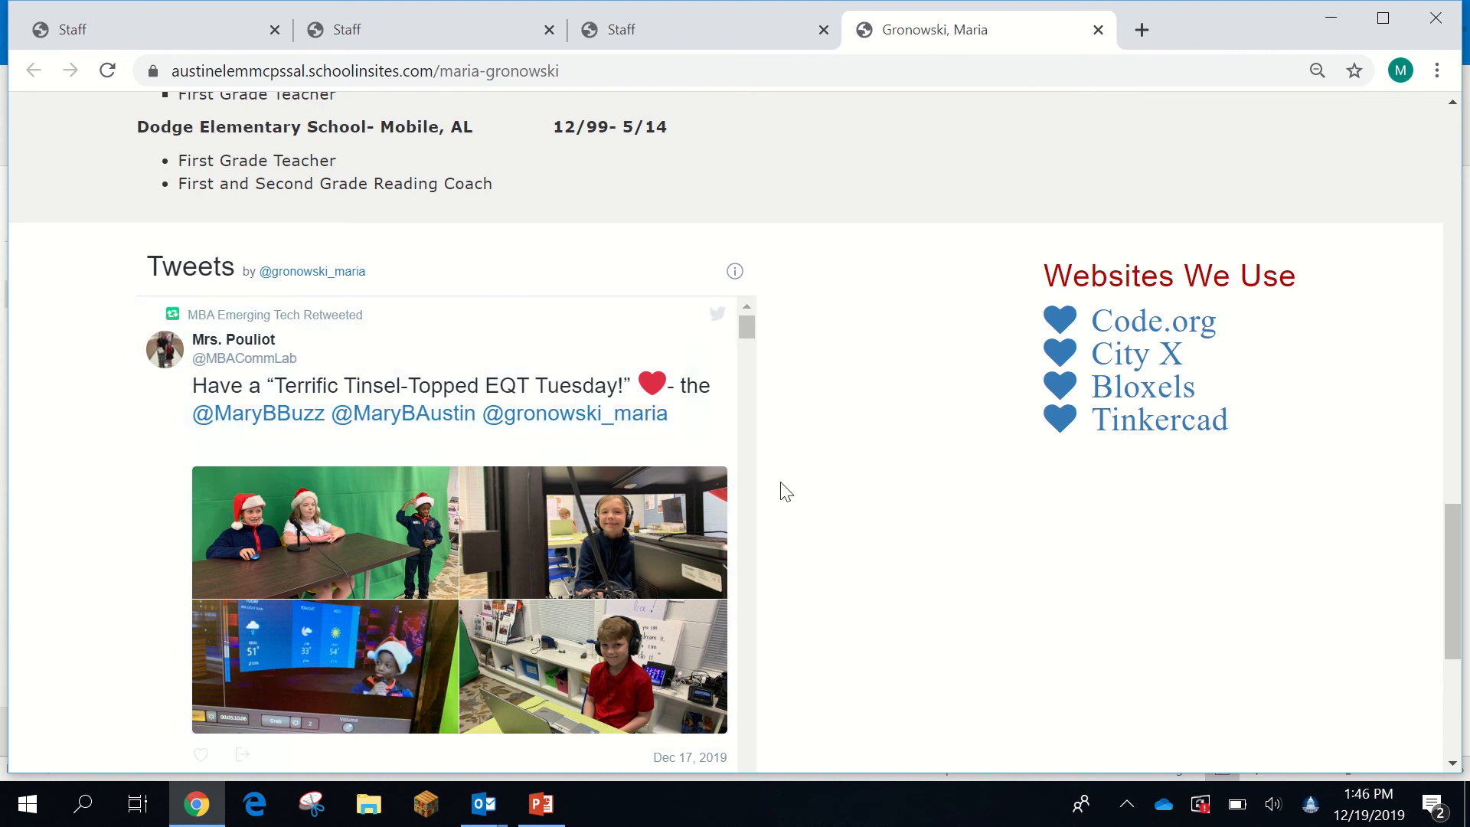
{"action": "scroll", "coordinate": [945, 613], "scroll_direction": "down", "scroll_amount": 5}
{"action": "scroll", "coordinate": [939, 608], "scroll_direction": "up", "scroll_amount": 15}
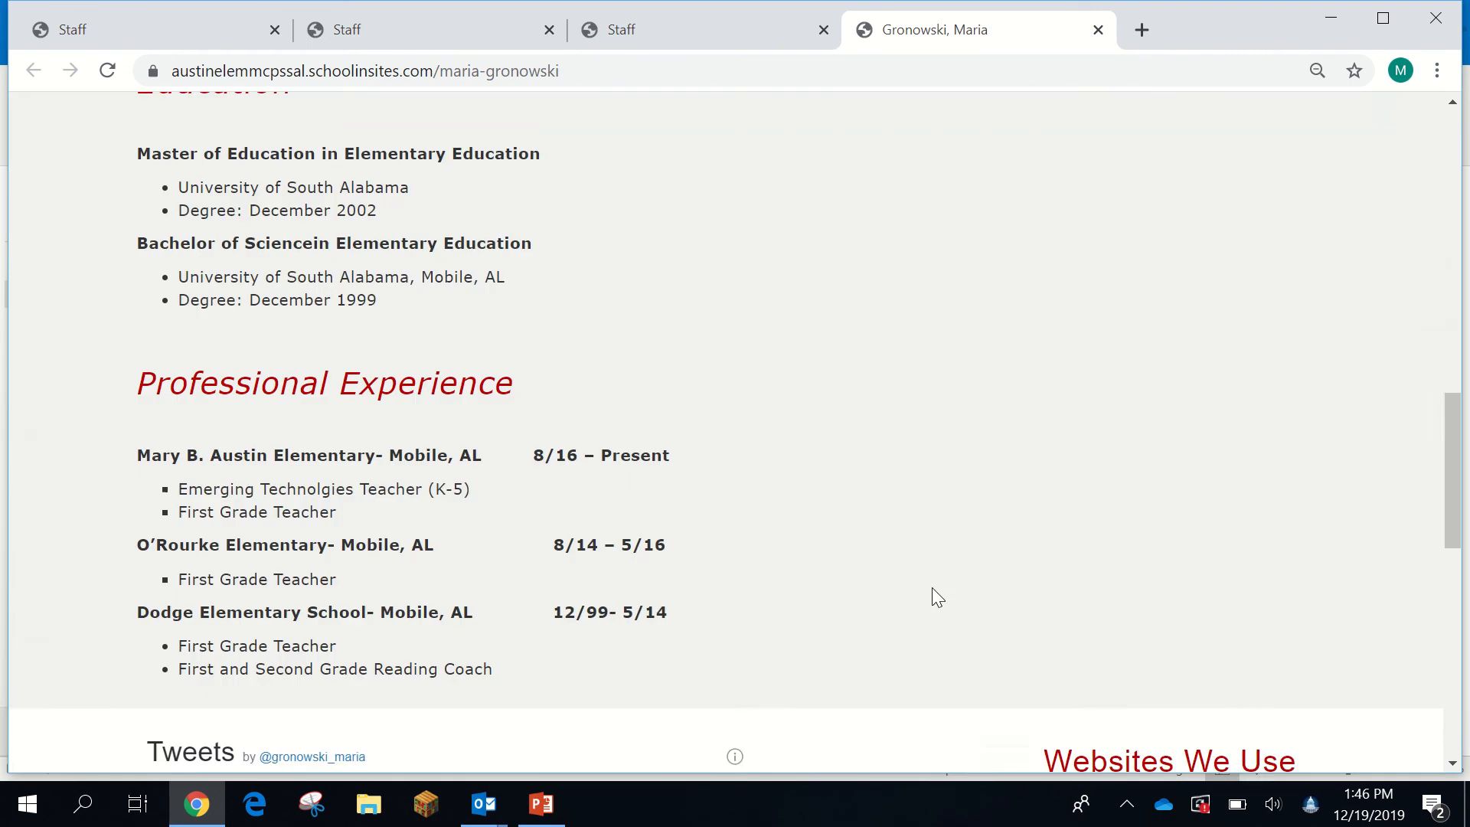